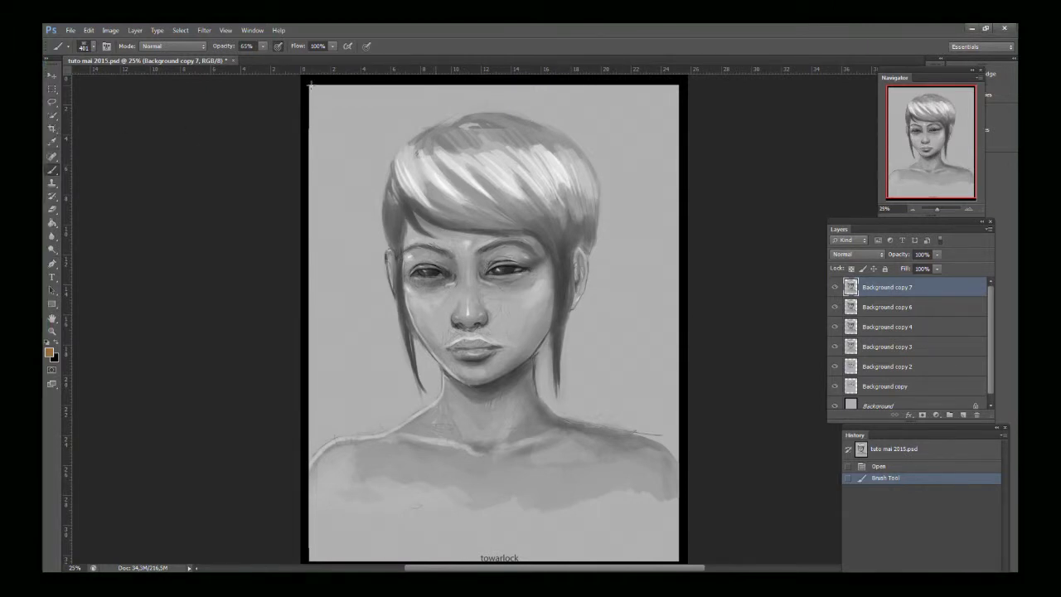
Step: Discard the test brush strokes and crop the canvas to the grey portrait, cutting away the black border on all four sides
mouse_move(310, 84)
mouse_down()
mouse_move(464, 248)
mouse_move(537, 307)
mouse_up()
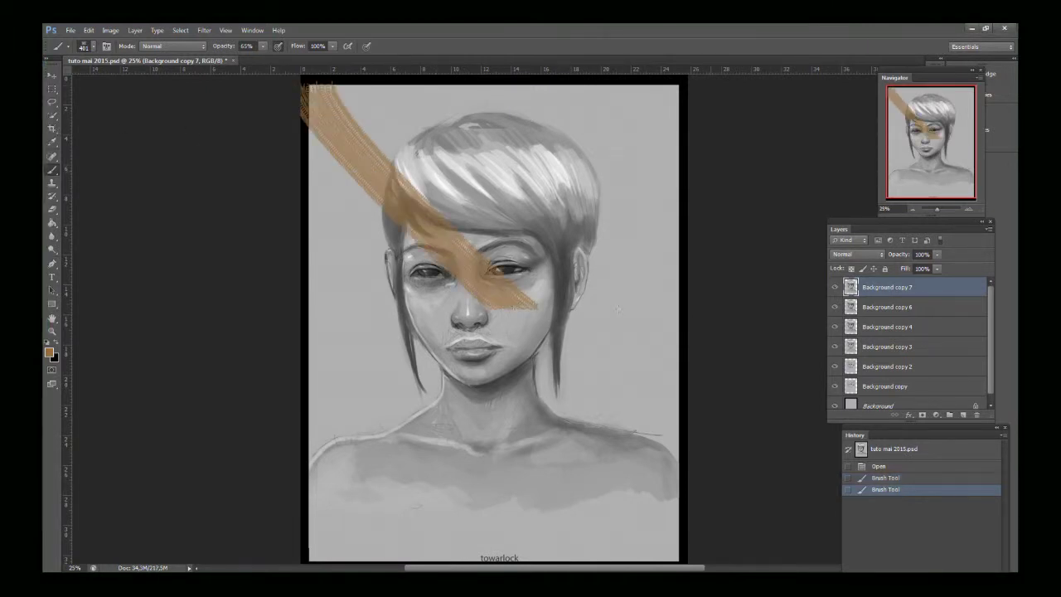
click(878, 466)
click(52, 128)
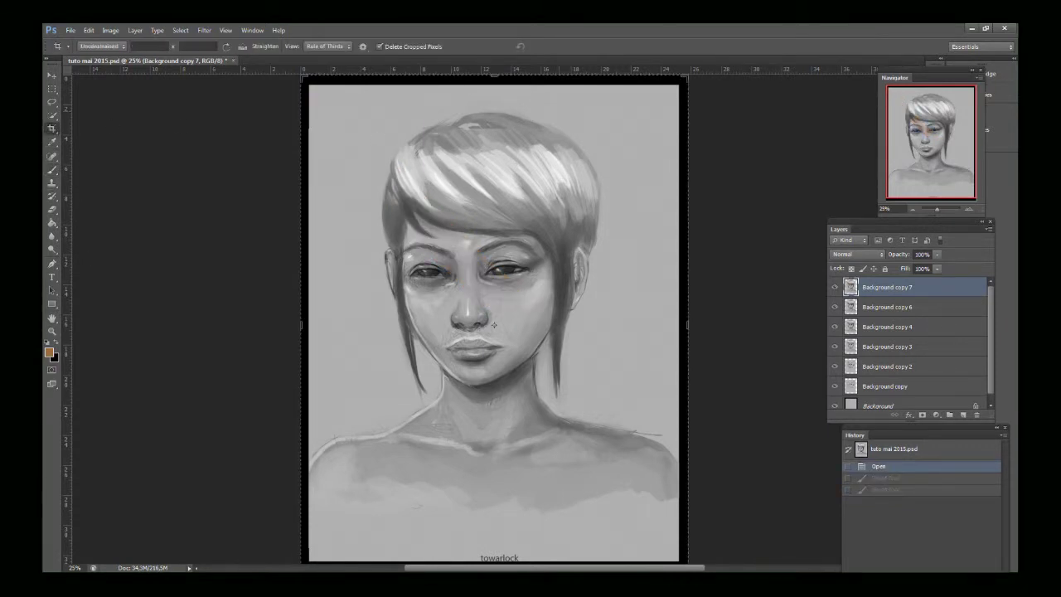
drag(297, 323, 305, 323)
drag(682, 324, 679, 325)
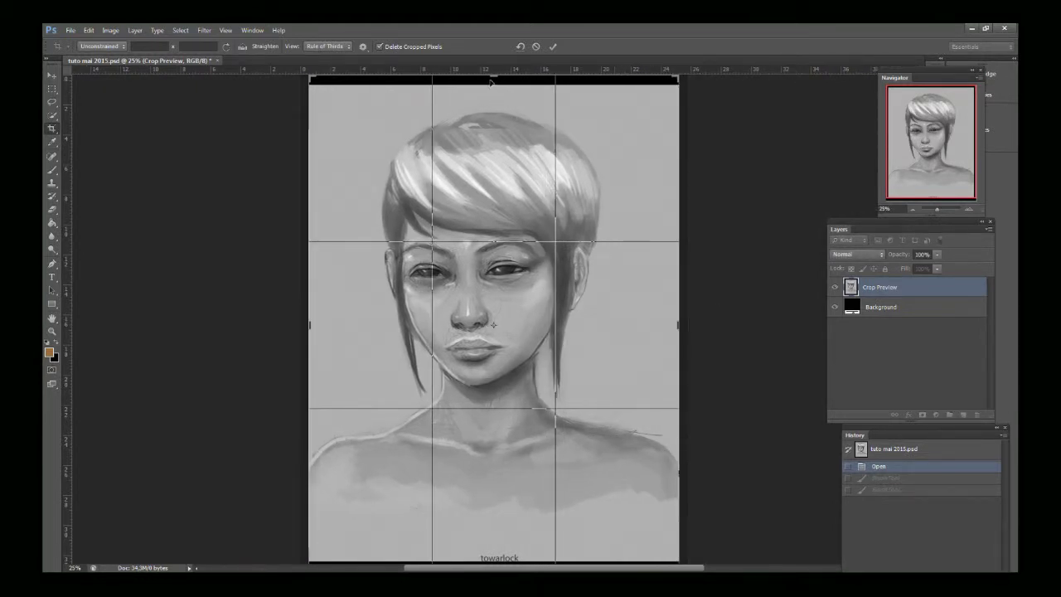
drag(492, 75, 493, 80)
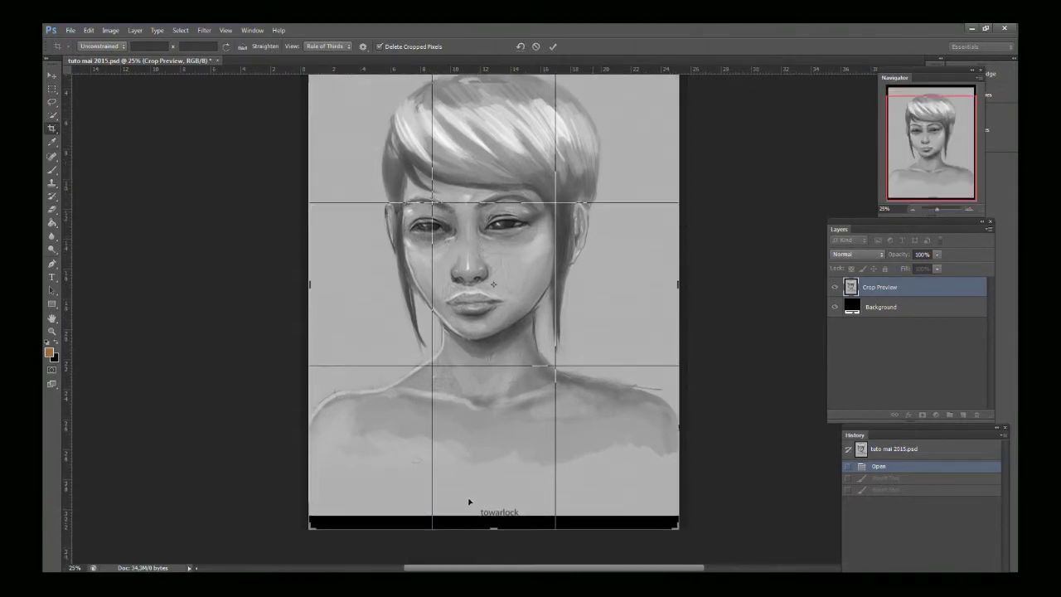
drag(494, 525, 500, 512)
key(Return)
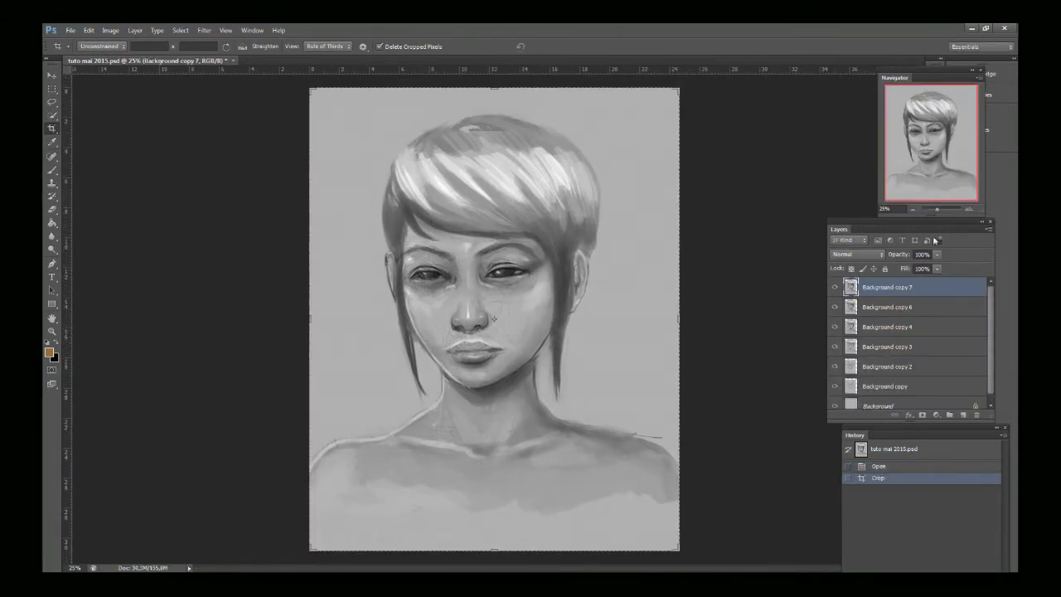
Step: Switch to the Brush tool and pick the flat rounded-rectangle tip from the brush presets
drag(939, 210, 940, 209)
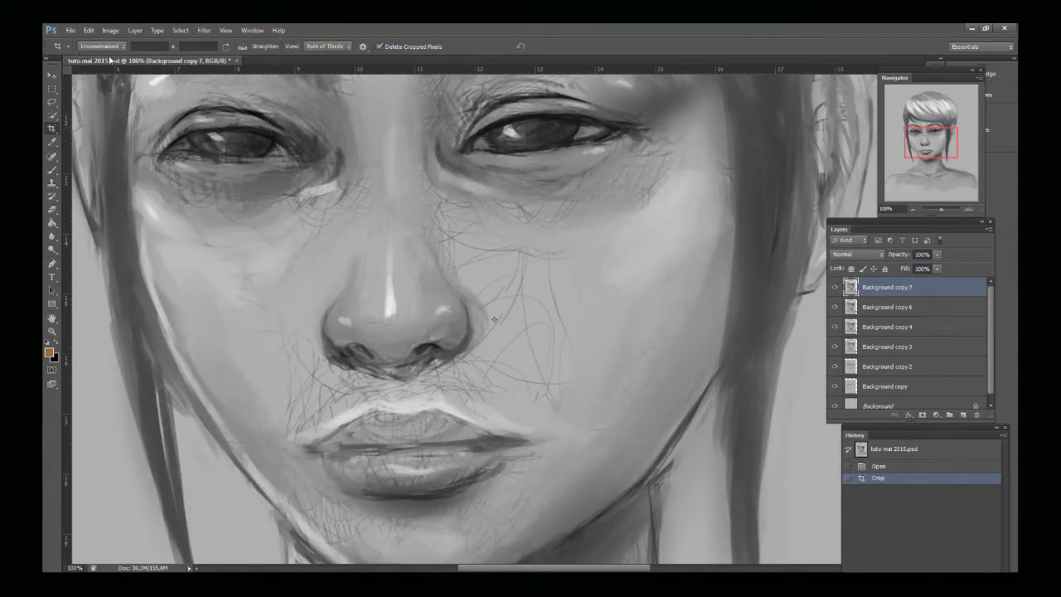
click(52, 169)
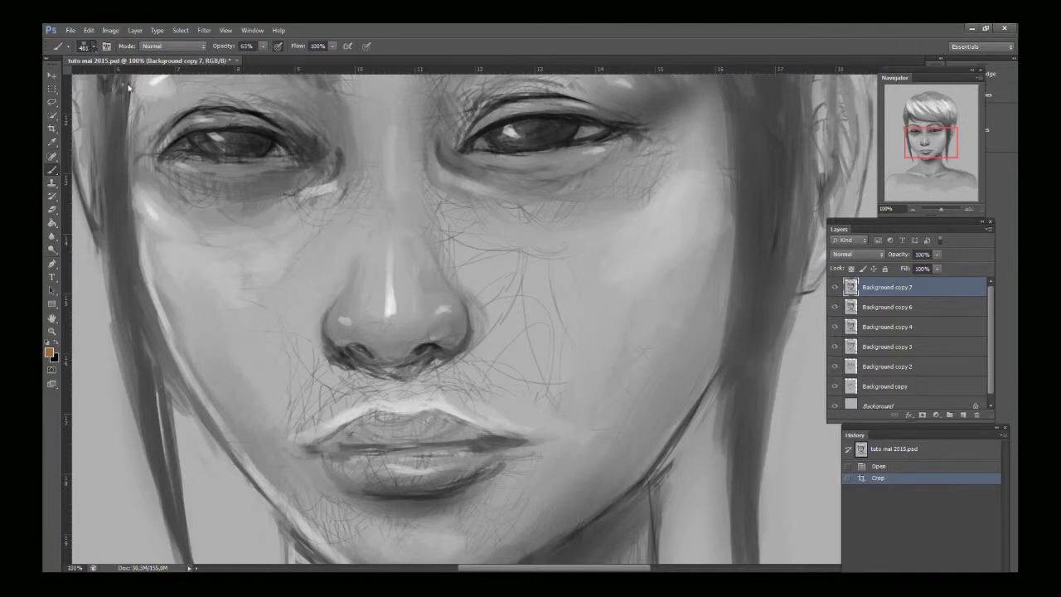
click(94, 47)
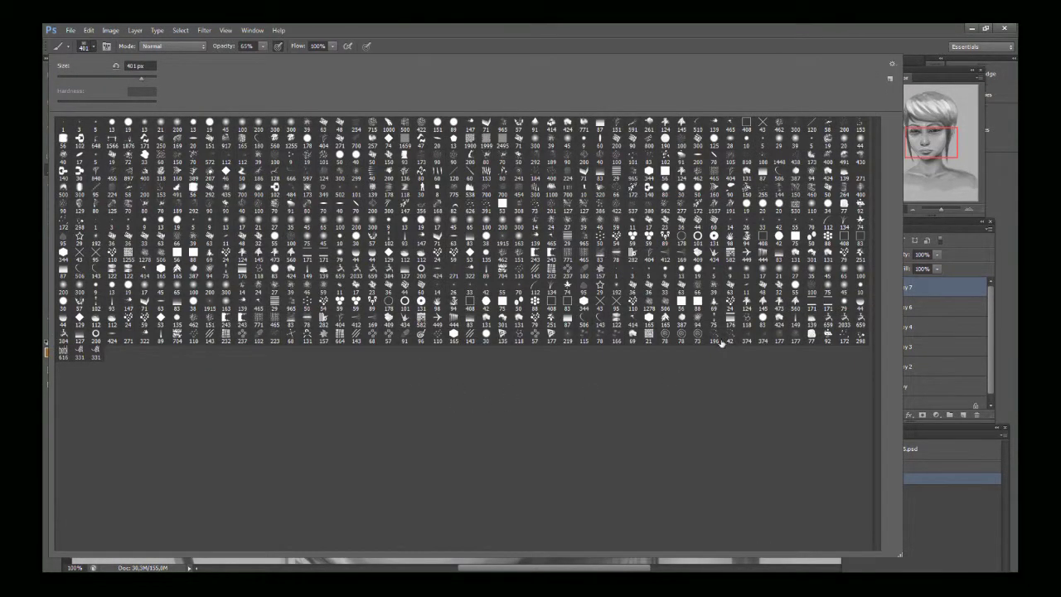
click(812, 336)
click(425, 48)
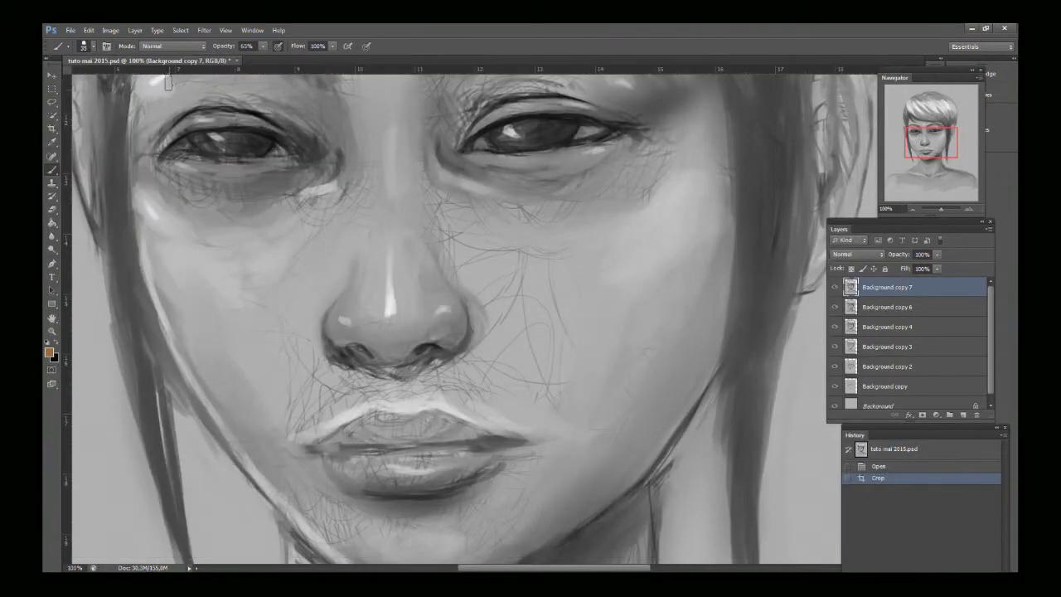
Step: Adjust the size of the flat brush tip to make it larger than its 35 px preset
click(94, 48)
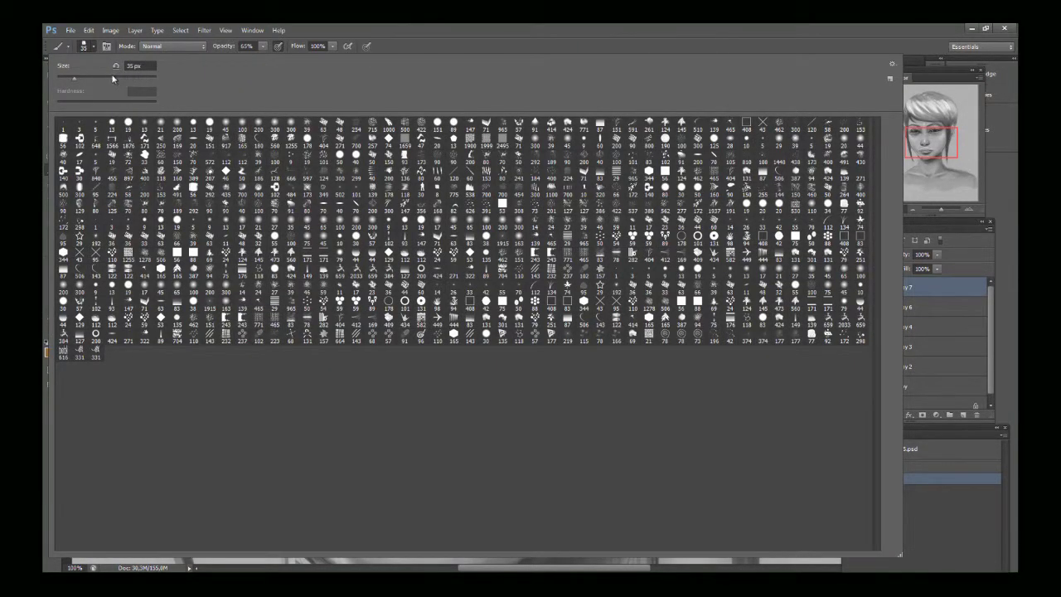
click(139, 67)
drag(148, 80, 149, 81)
click(145, 77)
mouse_move(138, 78)
mouse_down()
mouse_move(100, 79)
mouse_move(126, 78)
mouse_up()
drag(124, 82, 91, 81)
click(425, 31)
scroll(517, 207, up, 2)
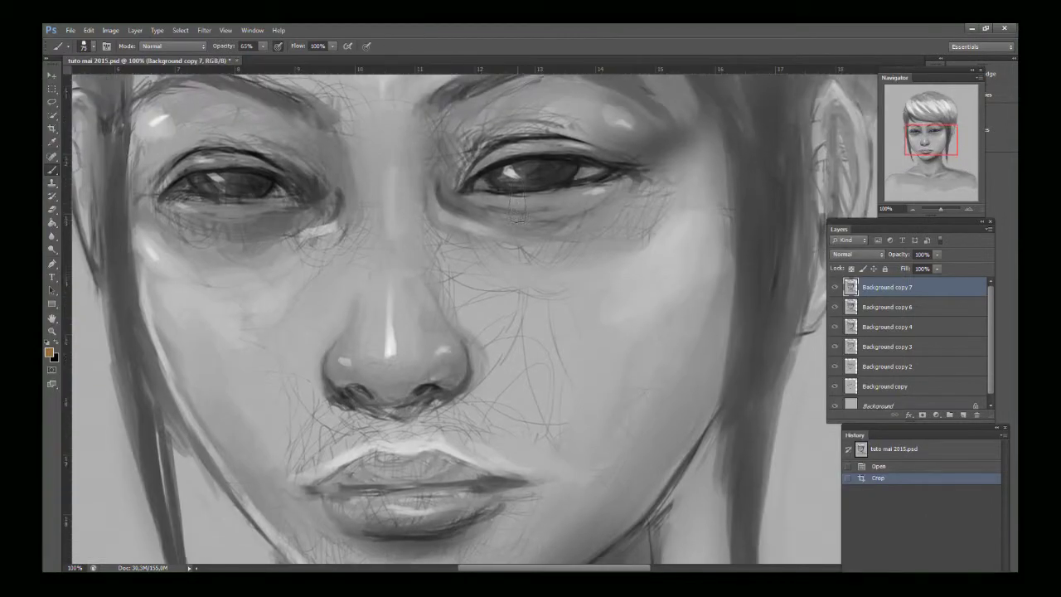
scroll(515, 207, up, 3)
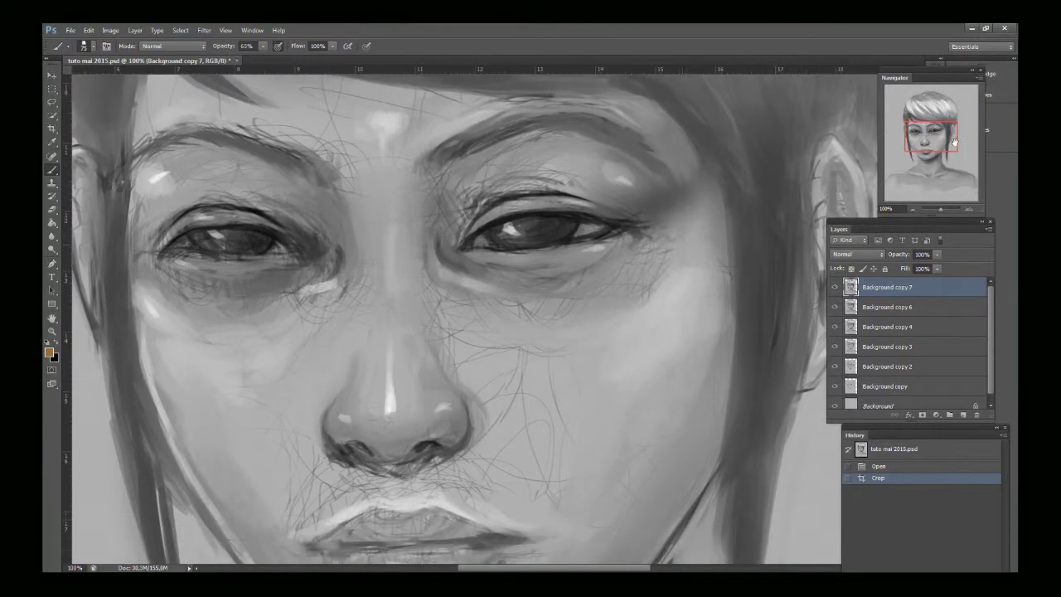
mouse_move(930, 137)
mouse_down()
mouse_move(910, 157)
mouse_move(938, 155)
mouse_move(924, 126)
mouse_move(930, 132)
mouse_up()
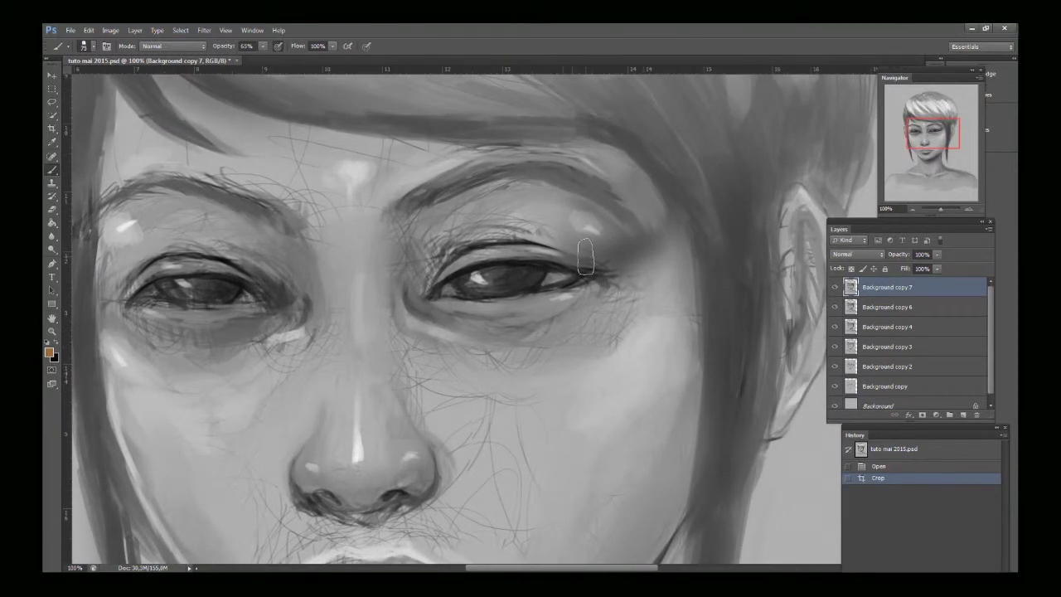
scroll(585, 256, down, 3)
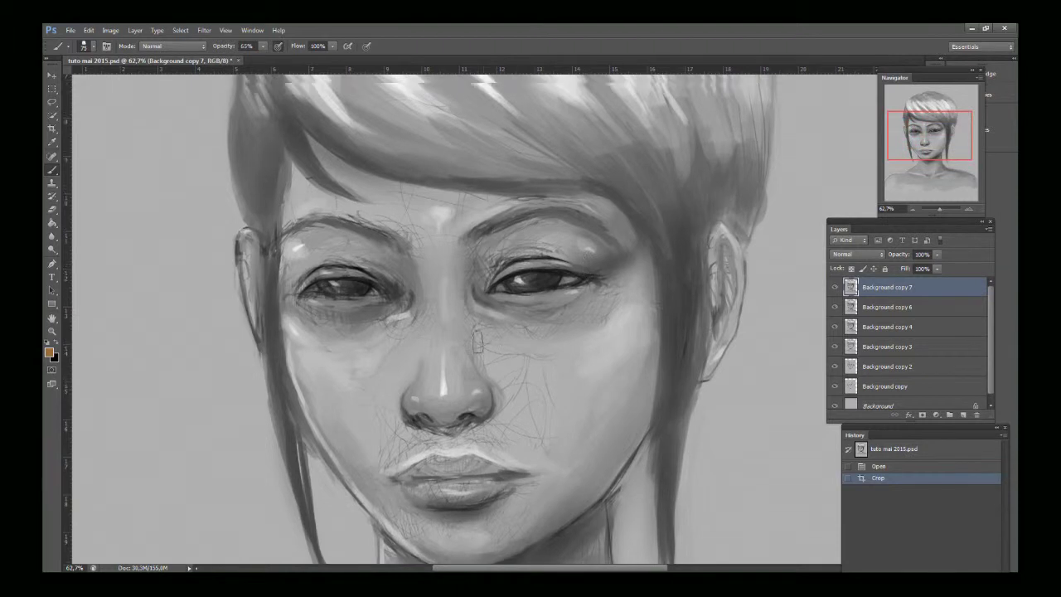
scroll(477, 340, up, 5)
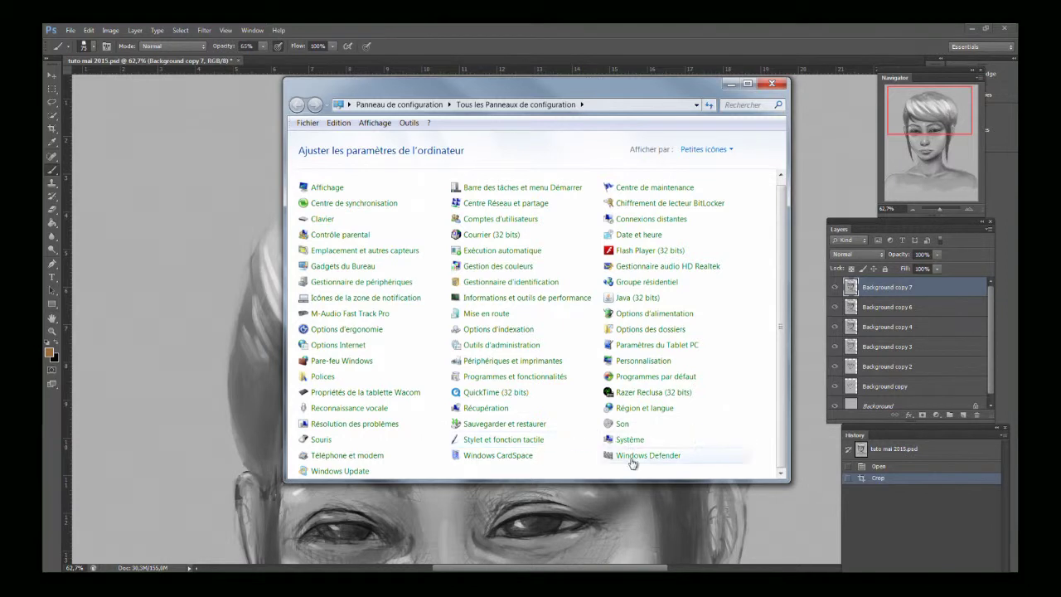
Step: Map the Wacom Grip Pen's screen area to Moniteur 1 in the tablet properties, then return to the painting
click(362, 393)
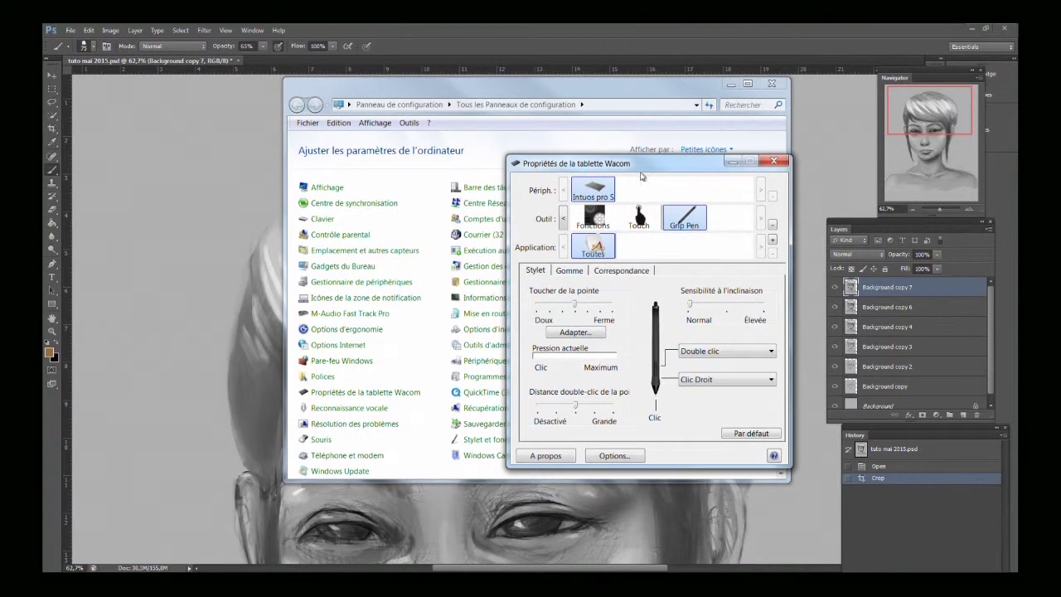
click(603, 271)
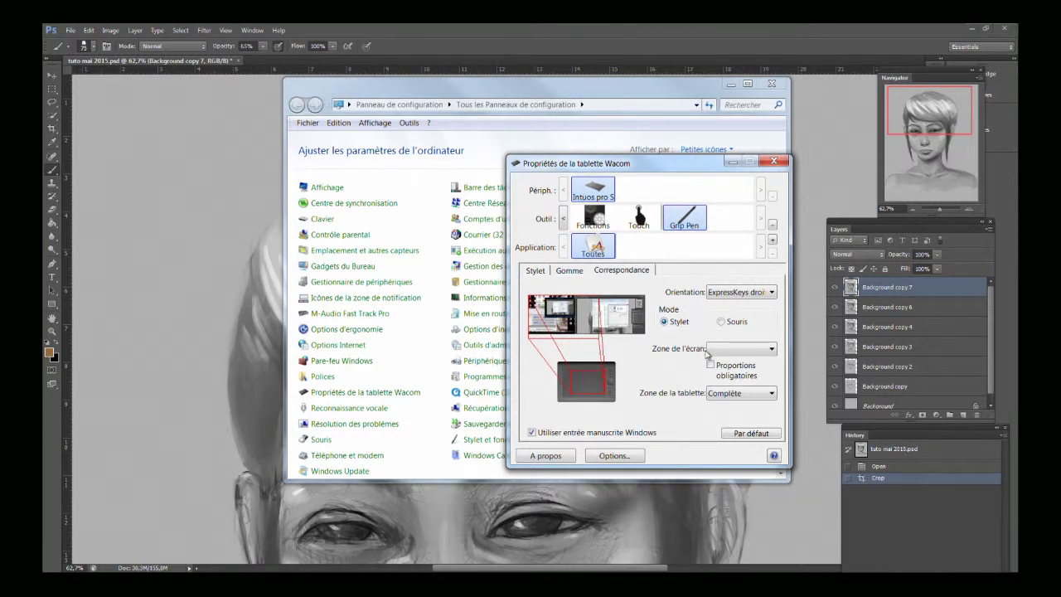
click(732, 349)
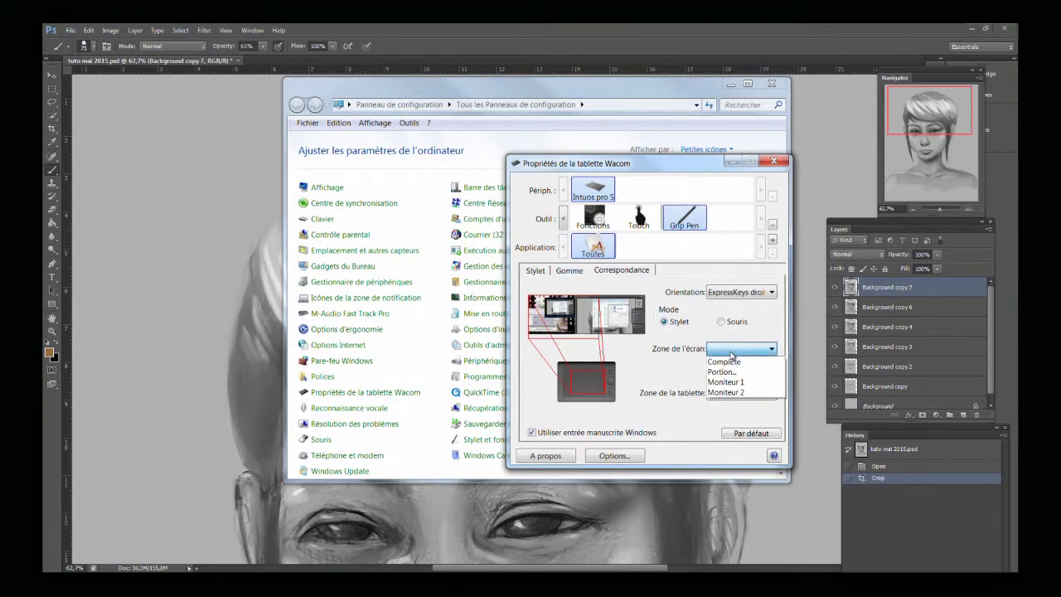
click(727, 382)
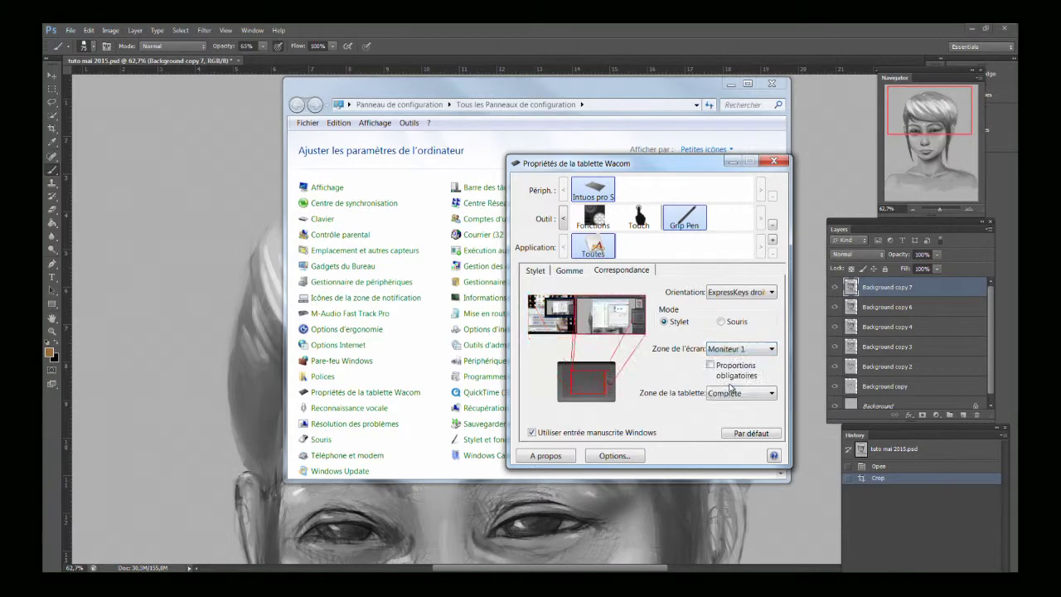
click(734, 160)
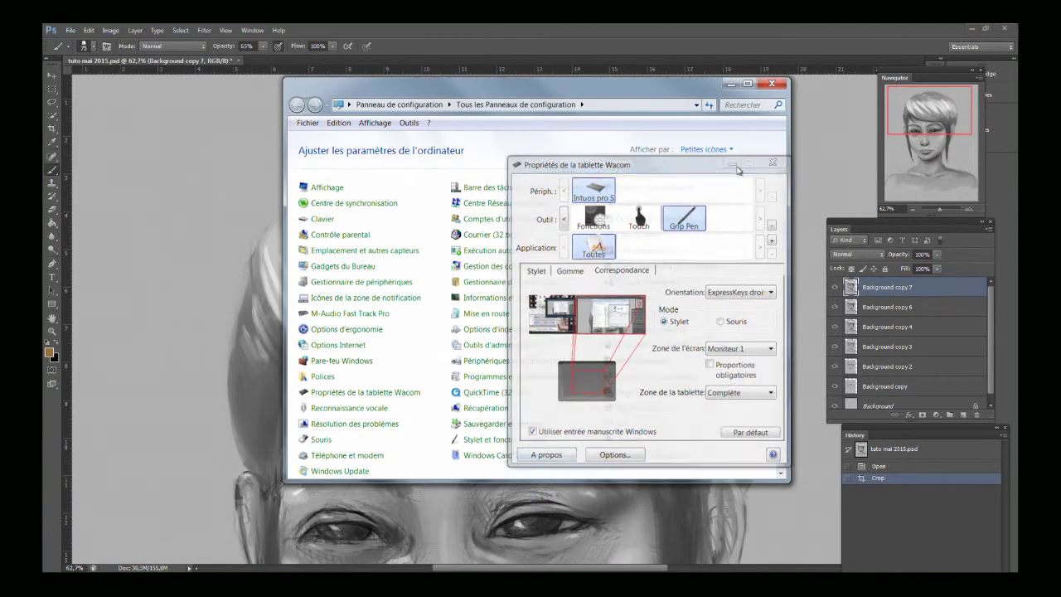
click(729, 84)
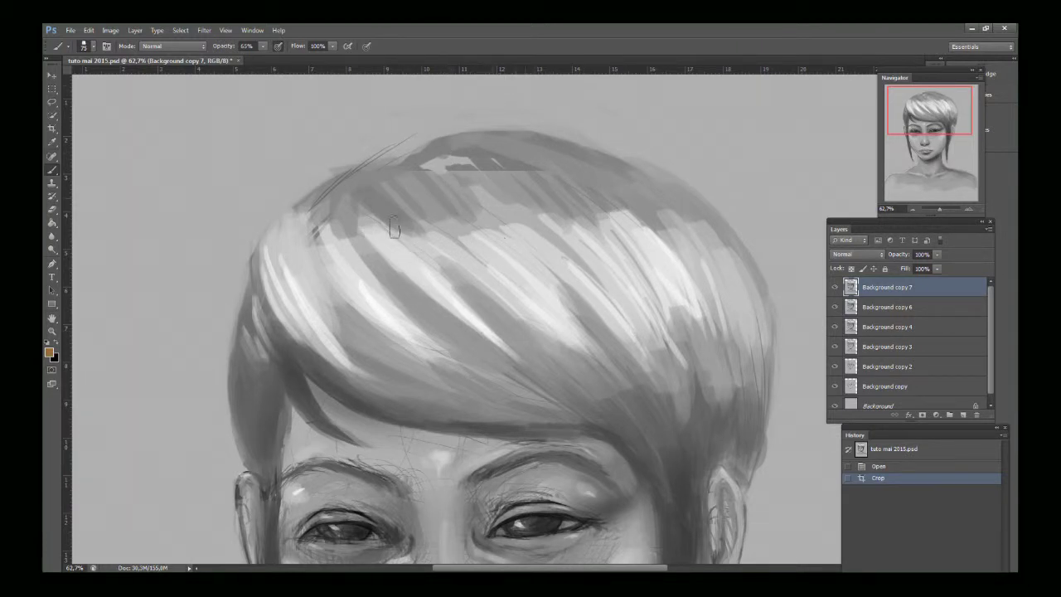
Step: Paint over the patchy crown of the hair with sampled light and mid-grey tones, covering the hard horizontal edge
alt+click(488, 245)
drag(494, 244, 424, 186)
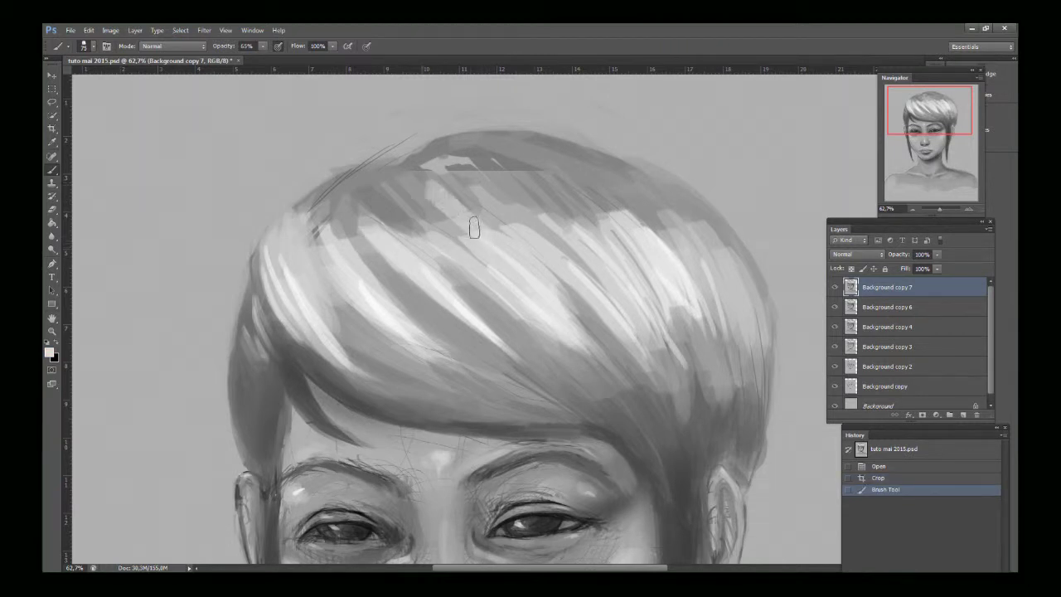
mouse_move(473, 229)
mouse_down()
mouse_move(424, 190)
mouse_move(481, 142)
mouse_move(476, 125)
mouse_up()
alt+click(450, 173)
mouse_move(456, 168)
mouse_down()
mouse_move(396, 153)
mouse_move(467, 182)
mouse_move(414, 159)
mouse_move(480, 213)
mouse_move(389, 180)
mouse_up()
click(396, 154)
drag(443, 222, 393, 174)
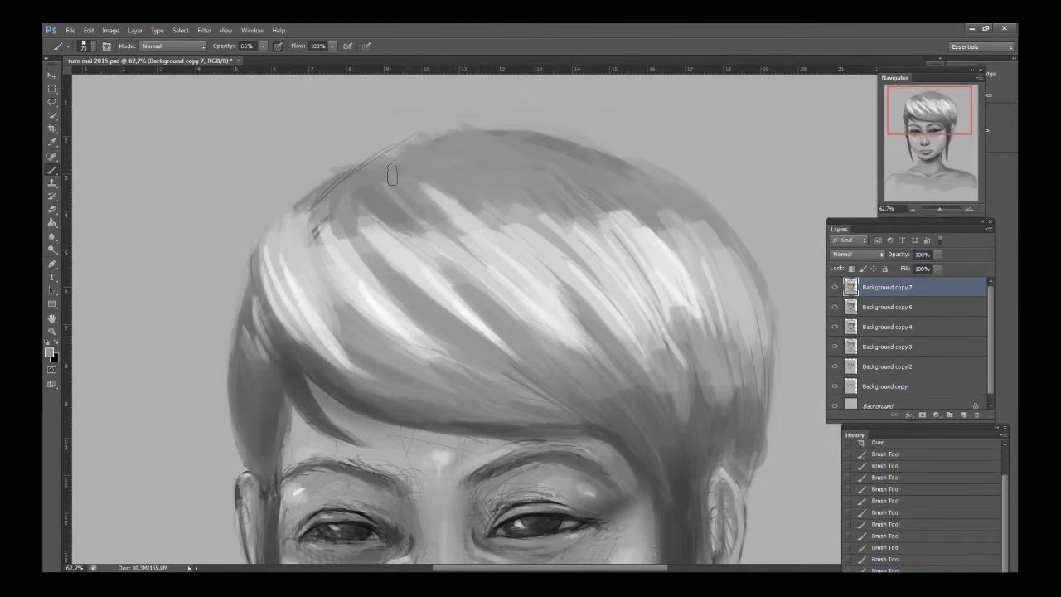
Step: Soften the light strand at the crown with sampled greys and repaint the upper hair contour, covering the loose sketch lines
click(392, 173)
alt+click(456, 208)
mouse_move(452, 204)
mouse_down()
mouse_move(390, 164)
mouse_move(462, 211)
mouse_up()
alt+click(401, 168)
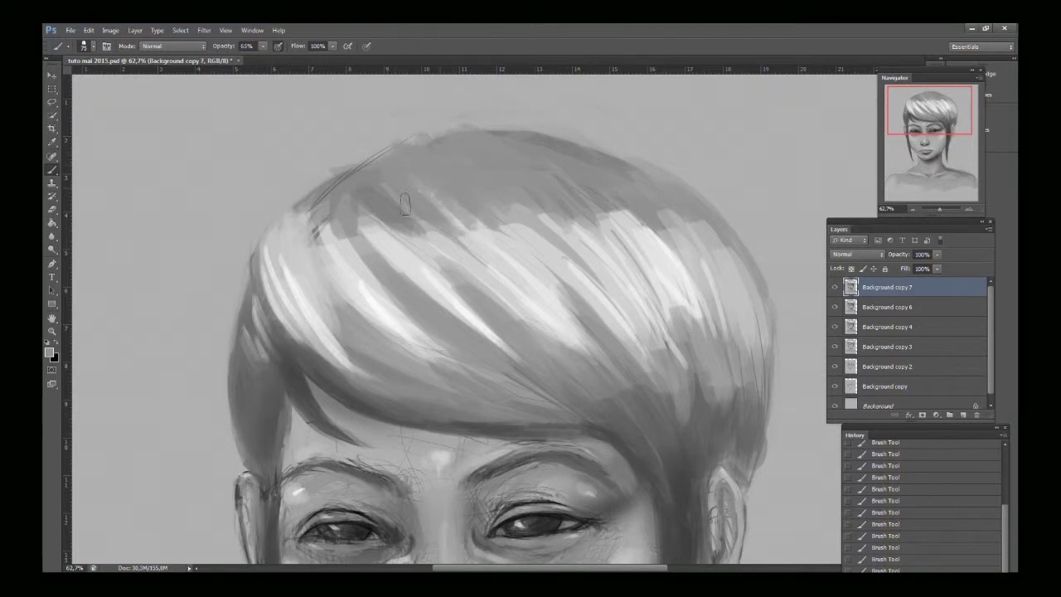
mouse_move(379, 169)
mouse_down()
mouse_move(334, 186)
mouse_move(385, 155)
mouse_move(282, 258)
mouse_move(321, 186)
mouse_move(333, 187)
mouse_move(312, 219)
mouse_move(430, 133)
mouse_move(530, 138)
mouse_move(506, 166)
mouse_move(478, 140)
mouse_move(615, 175)
mouse_move(583, 149)
mouse_move(708, 242)
mouse_move(664, 181)
mouse_move(686, 195)
mouse_up()
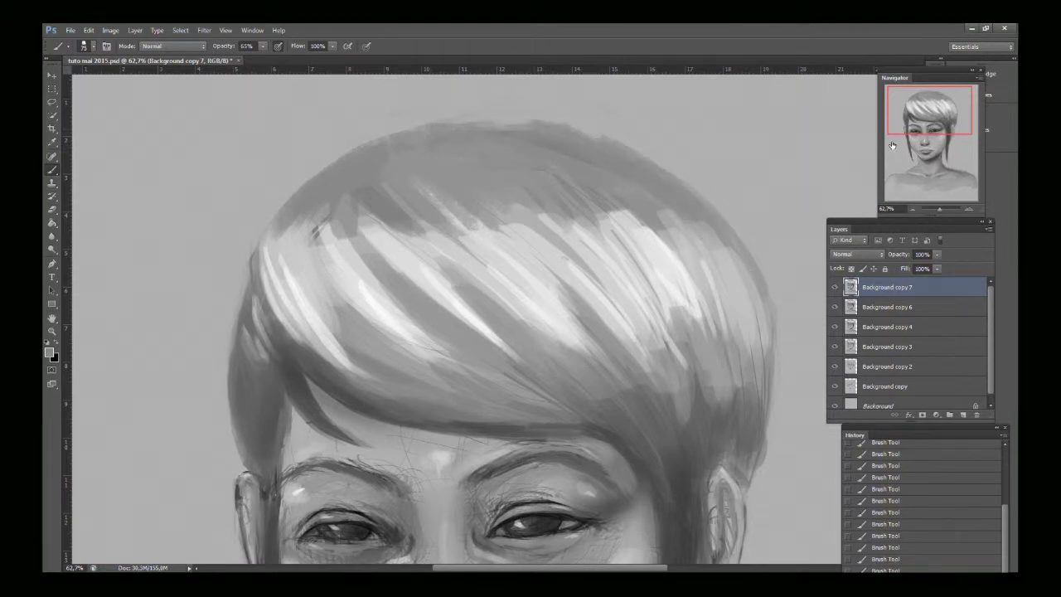
Step: Paint along the outer contour of the hair on the image's right side, above the ear
mouse_move(922, 116)
mouse_down()
mouse_move(922, 142)
mouse_move(926, 135)
mouse_up()
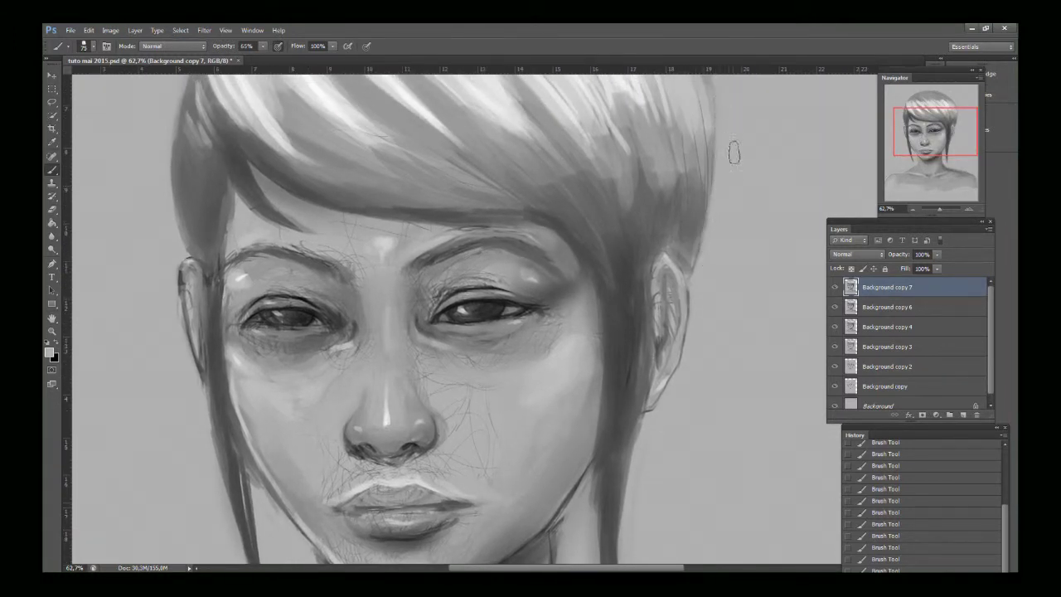
drag(946, 138, 945, 122)
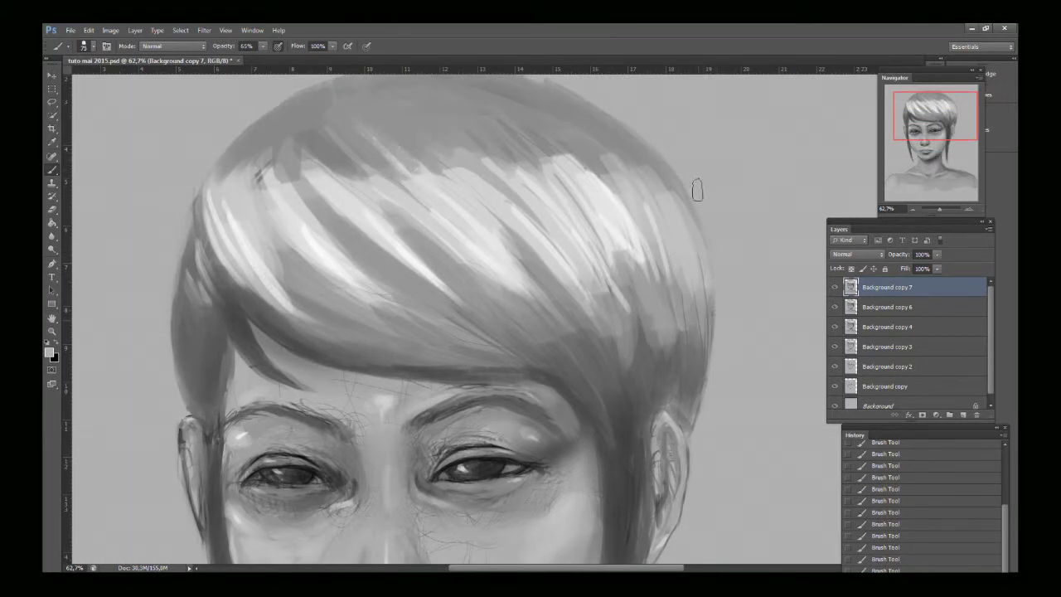
drag(709, 273, 721, 348)
Step: Blend the dark hair at the temple beside the right-hand ear with downward strokes in sampled grey tones
drag(907, 111, 900, 138)
alt+click(696, 120)
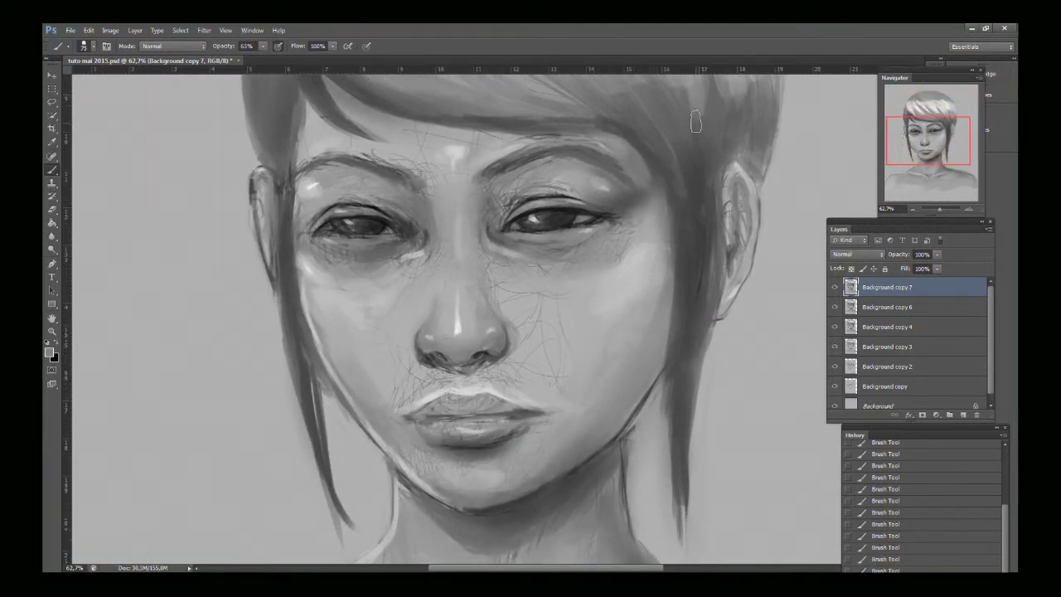
drag(697, 120, 705, 166)
drag(697, 94, 701, 164)
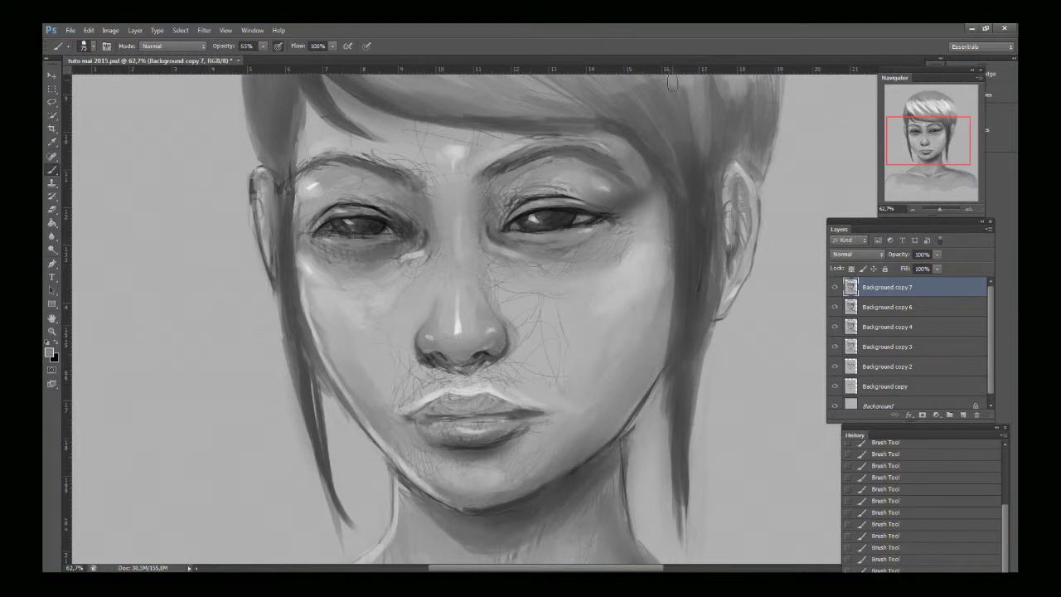
drag(671, 79, 690, 121)
drag(643, 92, 691, 142)
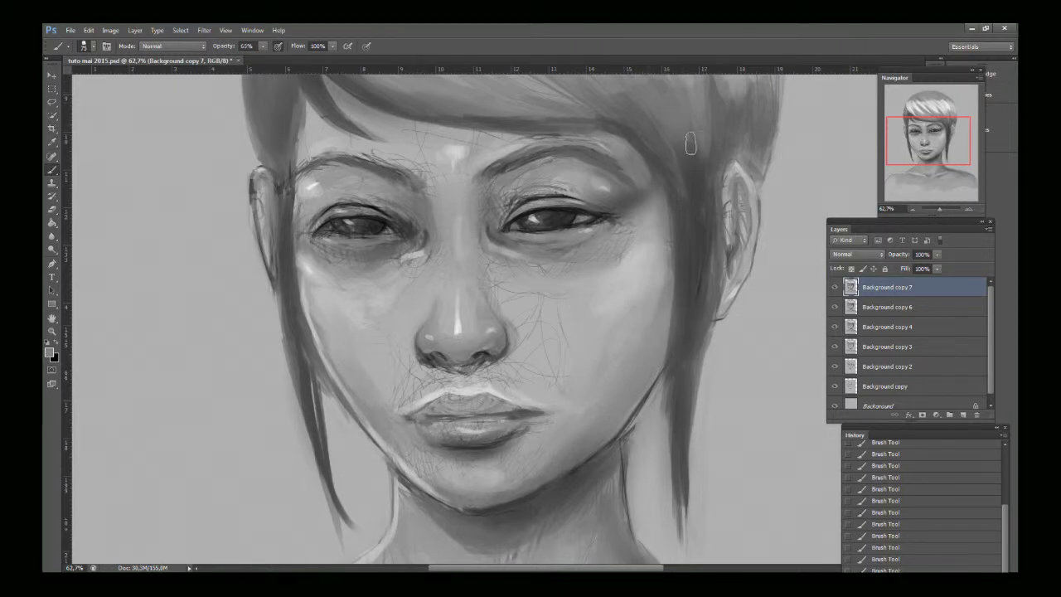
drag(716, 99, 714, 146)
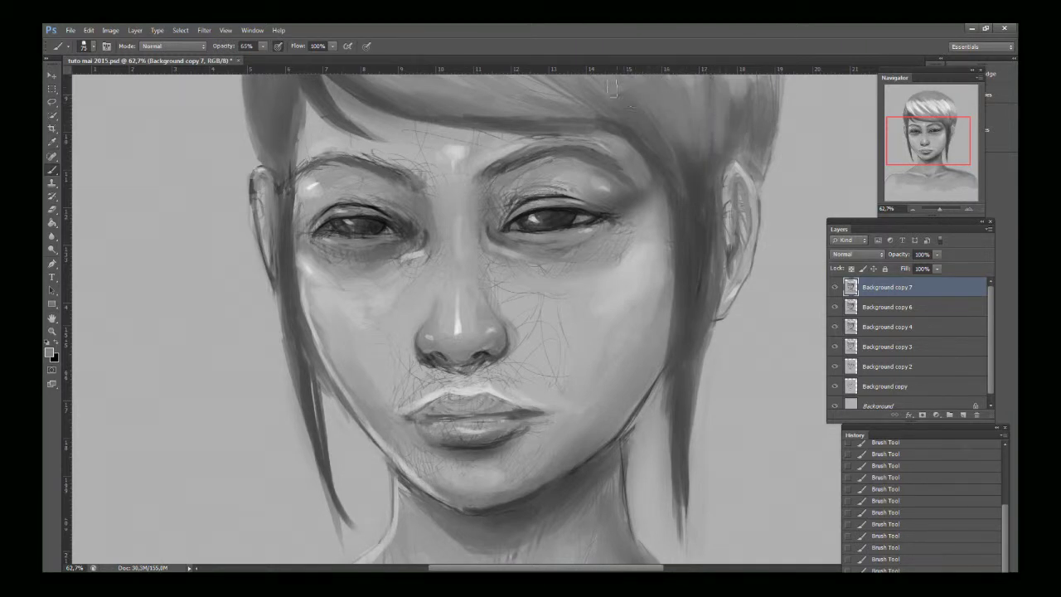
mouse_move(614, 90)
mouse_down()
mouse_move(672, 148)
mouse_move(665, 153)
mouse_up()
mouse_move(616, 112)
mouse_down()
mouse_move(671, 166)
mouse_move(687, 221)
mouse_up()
alt+click(669, 146)
drag(673, 134, 692, 184)
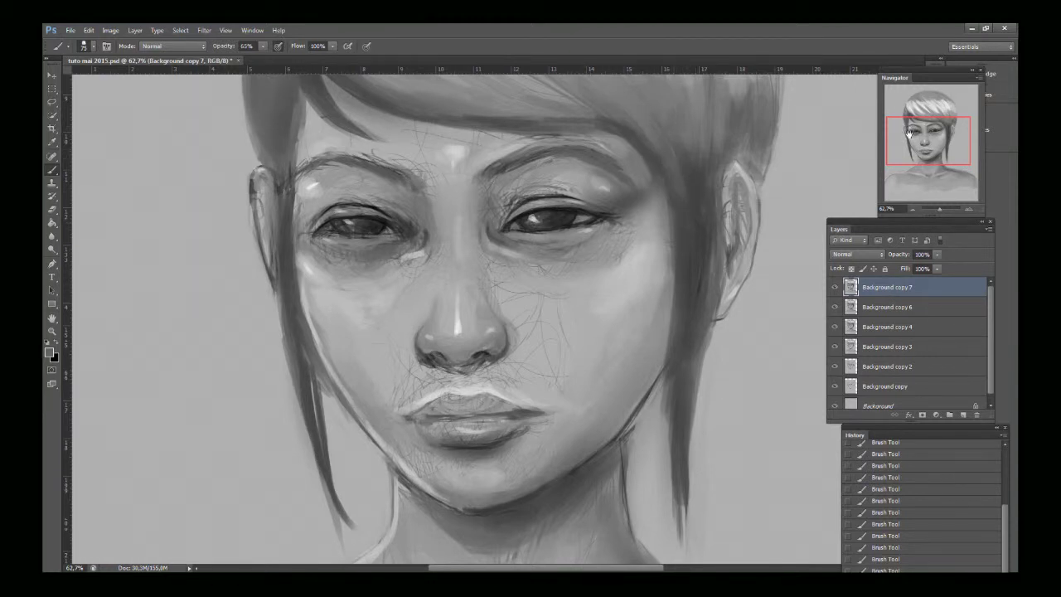
Step: Extend the light strands on the left part of the fringe up towards the crown using sampled light tones
drag(907, 132, 907, 110)
alt+click(352, 192)
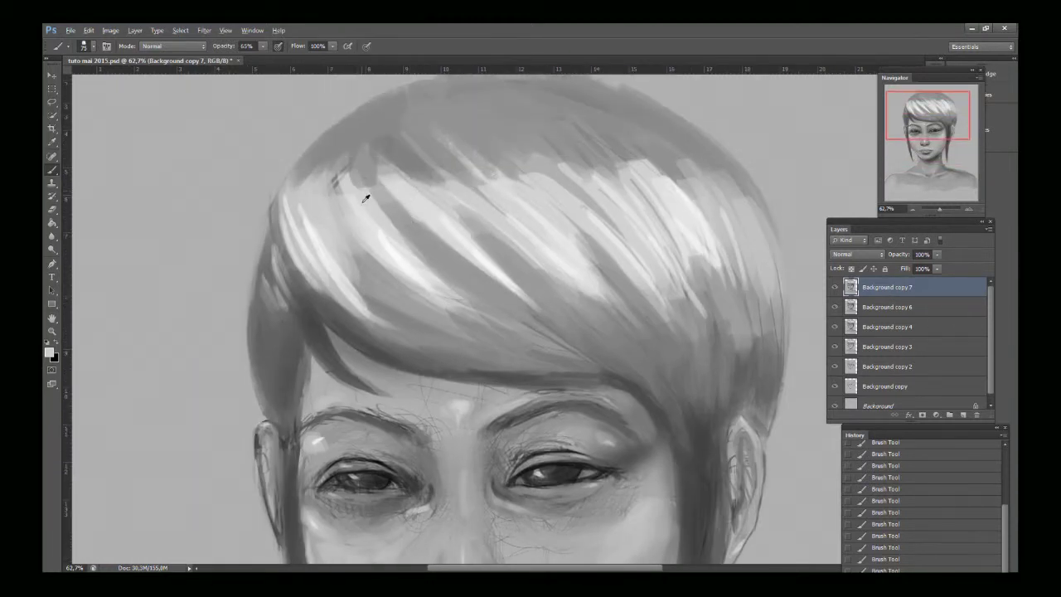
mouse_move(362, 199)
mouse_down()
mouse_move(360, 144)
mouse_move(368, 213)
mouse_move(365, 159)
mouse_move(394, 217)
mouse_move(379, 154)
mouse_move(397, 185)
mouse_move(373, 146)
mouse_up()
alt+click(397, 186)
mouse_move(392, 185)
mouse_down()
mouse_move(455, 222)
mouse_move(387, 149)
mouse_move(460, 207)
mouse_move(421, 181)
mouse_up()
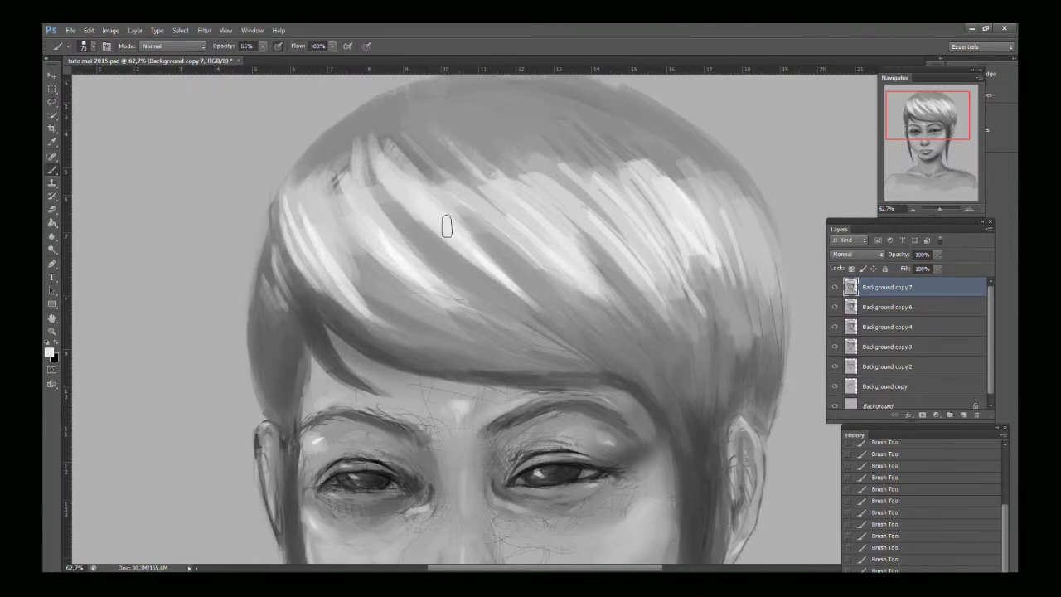
Step: Paint darker grey gaps between the light strands on the left part of the fringe to separate them
mouse_move(389, 136)
mouse_down()
mouse_move(418, 155)
mouse_move(446, 195)
mouse_move(416, 147)
mouse_move(454, 194)
mouse_move(375, 132)
mouse_move(407, 224)
mouse_up()
mouse_move(376, 154)
mouse_down()
mouse_move(433, 230)
mouse_move(373, 150)
mouse_move(426, 237)
mouse_move(365, 146)
mouse_move(423, 225)
mouse_up()
mouse_move(336, 166)
mouse_down()
mouse_move(376, 249)
mouse_move(338, 155)
mouse_move(385, 275)
mouse_up()
drag(343, 187, 400, 276)
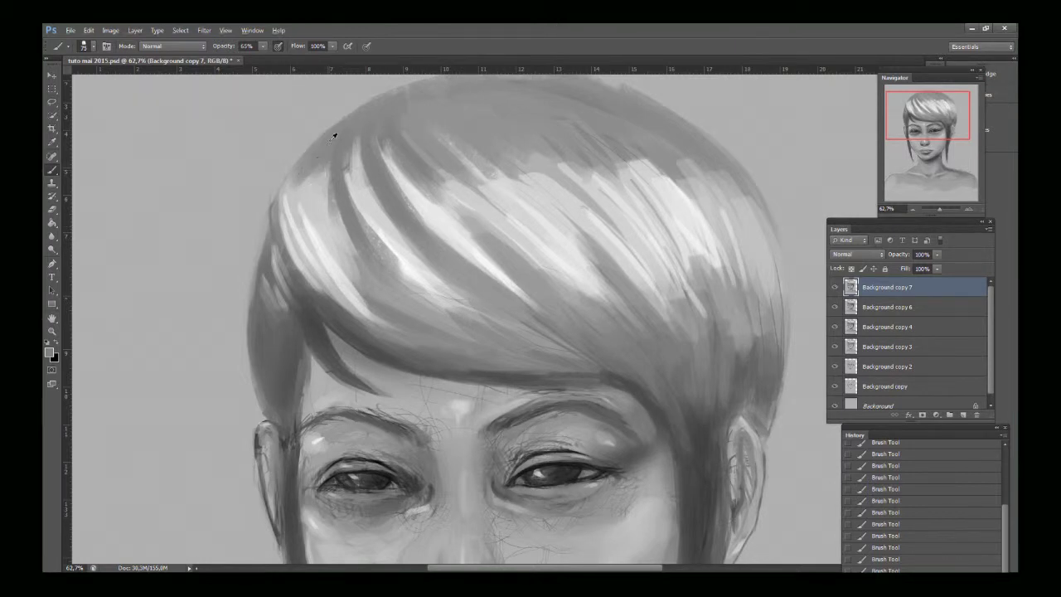
Step: Paint grey strands through the left part of the fringe and sweep them down towards its lower edge with sampled tones
drag(306, 167, 346, 272)
drag(315, 190, 359, 298)
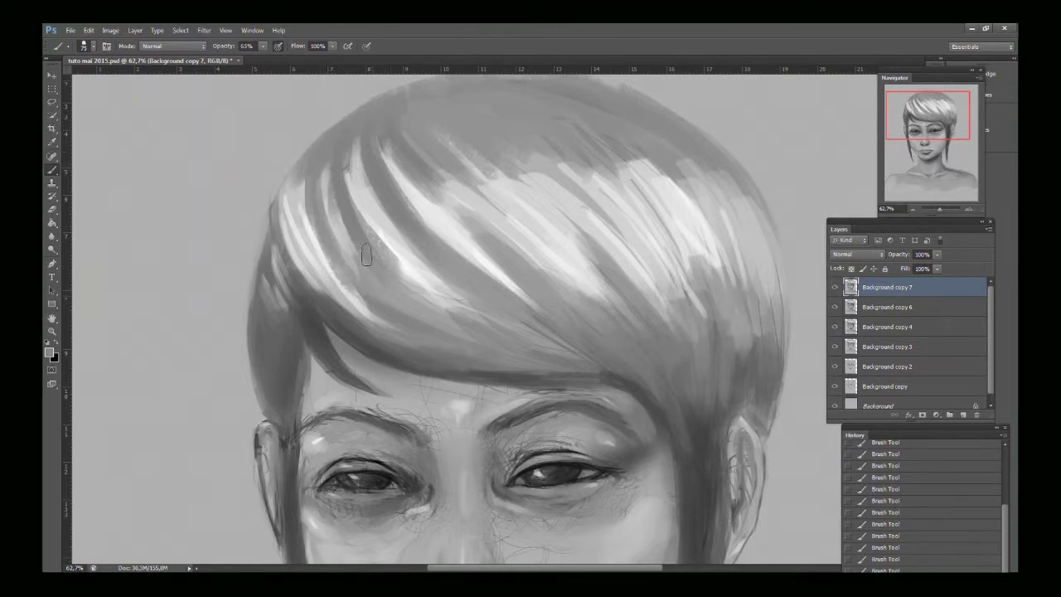
alt+click(337, 223)
drag(331, 213, 365, 278)
drag(331, 207, 385, 288)
mouse_move(336, 240)
mouse_down()
mouse_move(404, 278)
mouse_move(406, 301)
mouse_move(439, 304)
mouse_up()
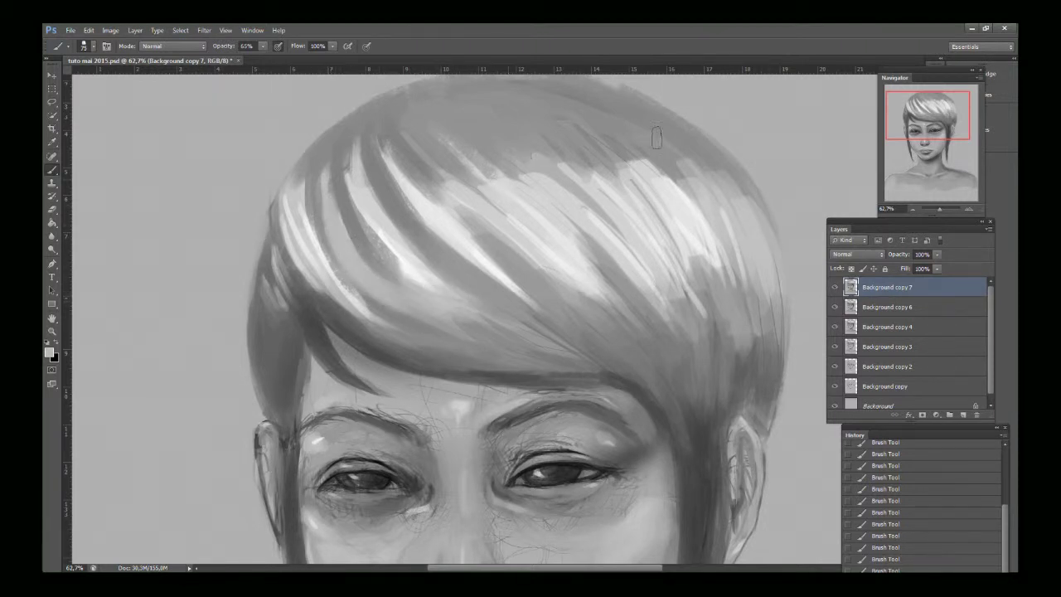
Step: Extend the light strands on the right half of the hair up towards the crown and outer contour using sampled light tones
alt+click(581, 180)
mouse_move(580, 171)
mouse_down()
mouse_move(526, 126)
mouse_move(610, 212)
mouse_move(640, 210)
mouse_move(570, 135)
mouse_move(596, 158)
mouse_move(522, 122)
mouse_move(540, 126)
mouse_move(517, 107)
mouse_move(592, 146)
mouse_up()
mouse_move(522, 128)
mouse_down()
mouse_move(655, 218)
mouse_move(592, 148)
mouse_move(664, 192)
mouse_move(580, 139)
mouse_move(693, 209)
mouse_move(687, 185)
mouse_move(660, 175)
mouse_move(637, 150)
mouse_move(688, 196)
mouse_move(626, 126)
mouse_move(740, 212)
mouse_move(747, 233)
mouse_move(696, 145)
mouse_up()
alt+click(618, 191)
drag(762, 226, 697, 148)
Step: Paint darker grey gaps through the light strands in the middle and right half of the hair
alt+click(562, 115)
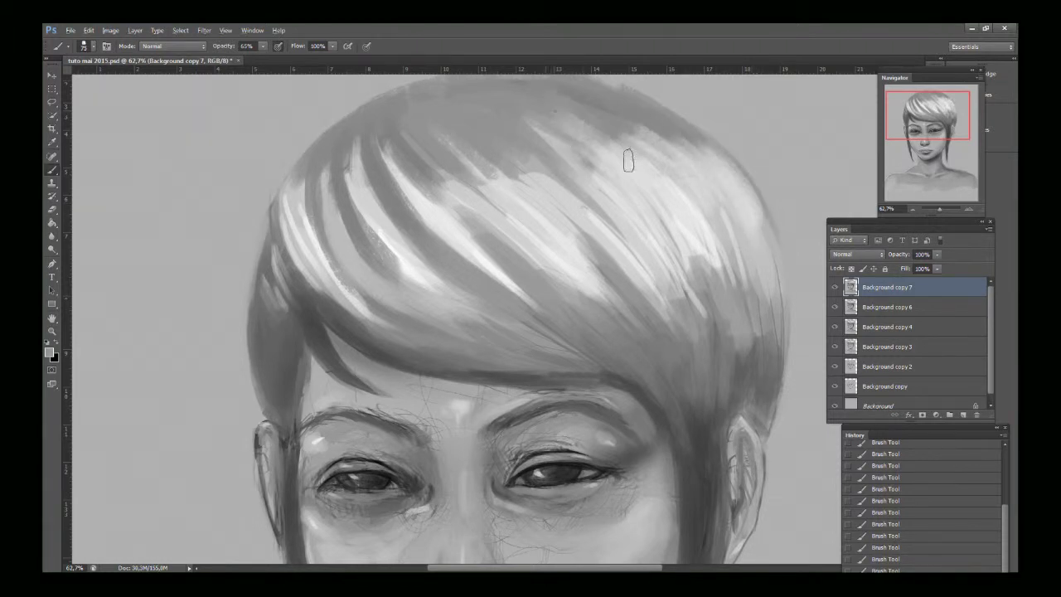
mouse_move(628, 161)
mouse_down()
mouse_move(696, 248)
mouse_move(725, 344)
mouse_move(663, 205)
mouse_up()
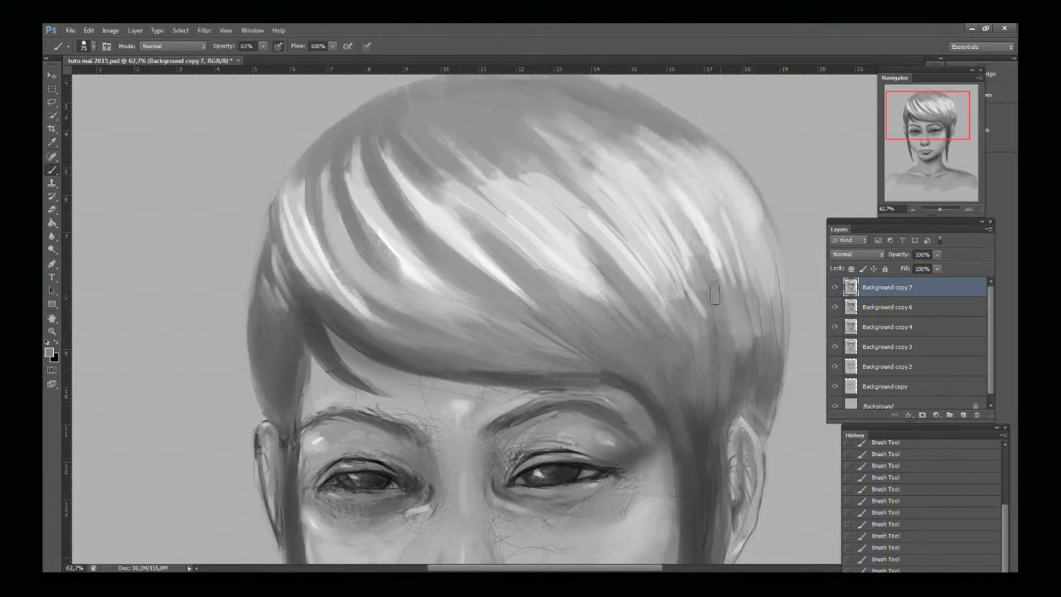
mouse_move(714, 294)
mouse_down()
mouse_move(671, 203)
mouse_move(553, 104)
mouse_move(721, 307)
mouse_move(699, 266)
mouse_move(659, 304)
mouse_move(514, 123)
mouse_move(679, 330)
mouse_move(647, 262)
mouse_move(701, 369)
mouse_up()
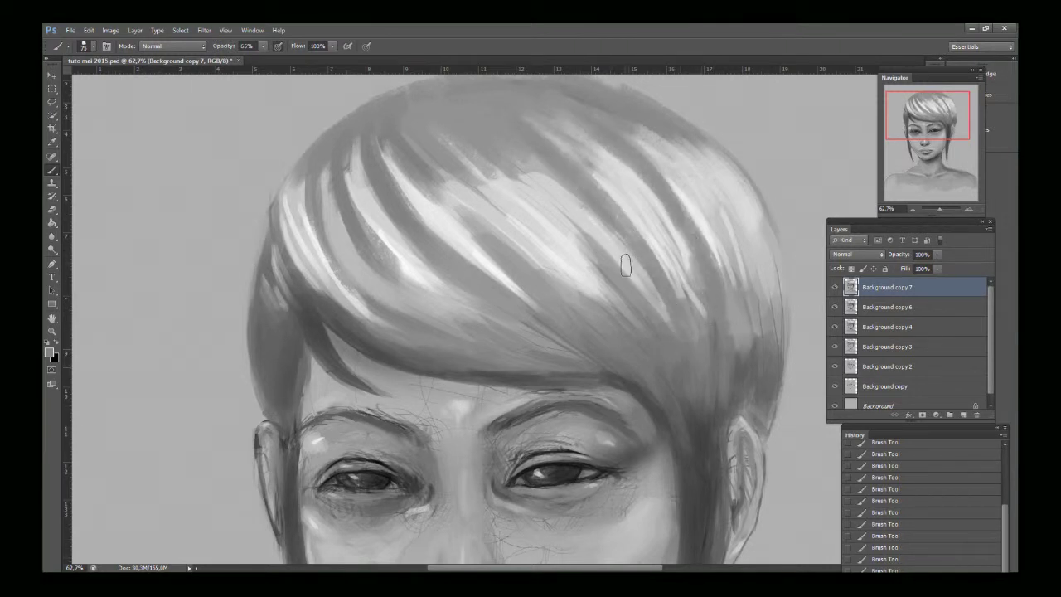
mouse_move(625, 265)
mouse_down()
mouse_move(617, 292)
mouse_move(503, 157)
mouse_move(493, 166)
mouse_move(481, 134)
mouse_move(614, 273)
mouse_up()
alt+click(483, 140)
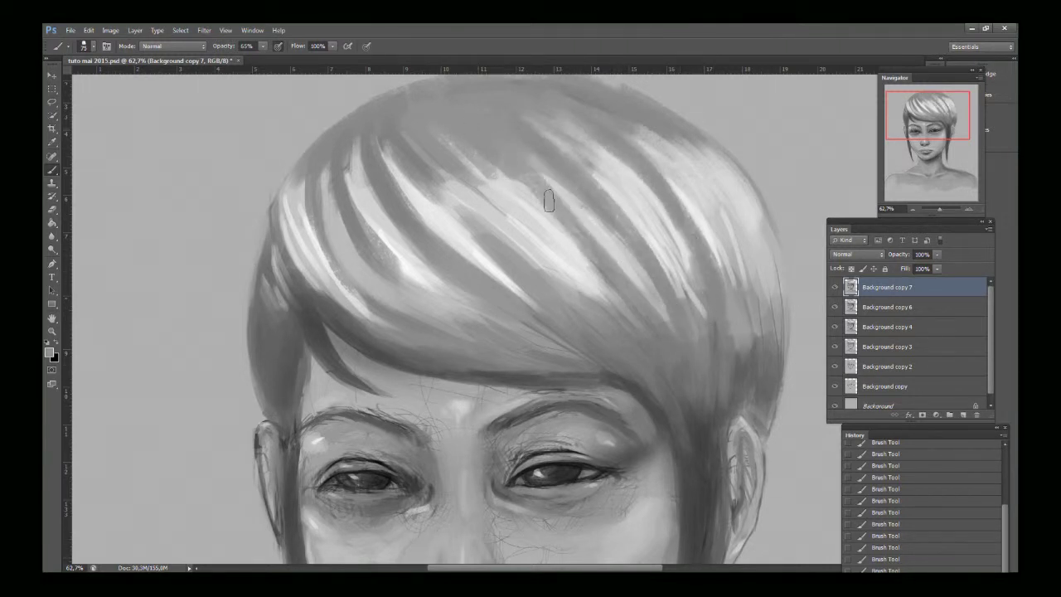
mouse_move(549, 199)
mouse_down()
mouse_move(616, 281)
mouse_move(577, 244)
mouse_move(593, 240)
mouse_move(605, 260)
mouse_move(536, 199)
mouse_up()
Step: Streak sampled greys from above the right-hand ear up into the light hair and along the outer contour
alt+click(532, 211)
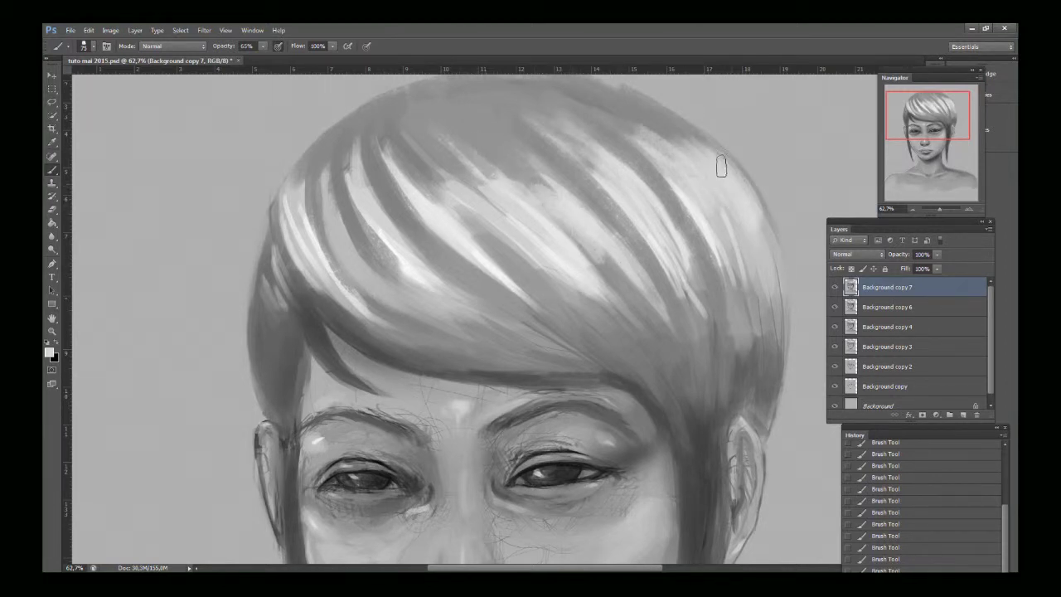
drag(673, 122, 729, 191)
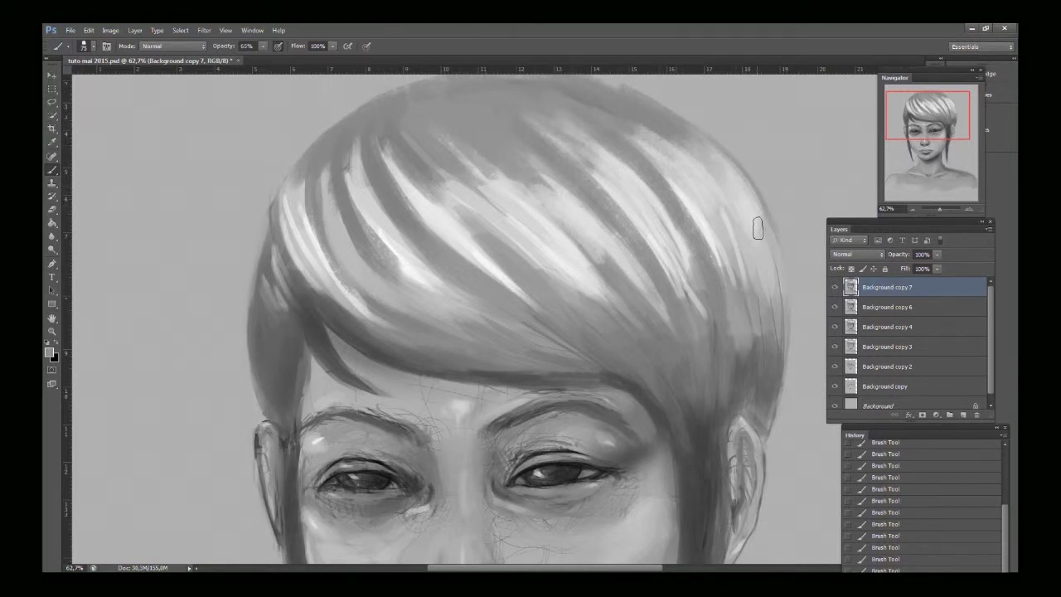
alt+click(763, 357)
drag(761, 326, 749, 256)
drag(756, 365, 753, 277)
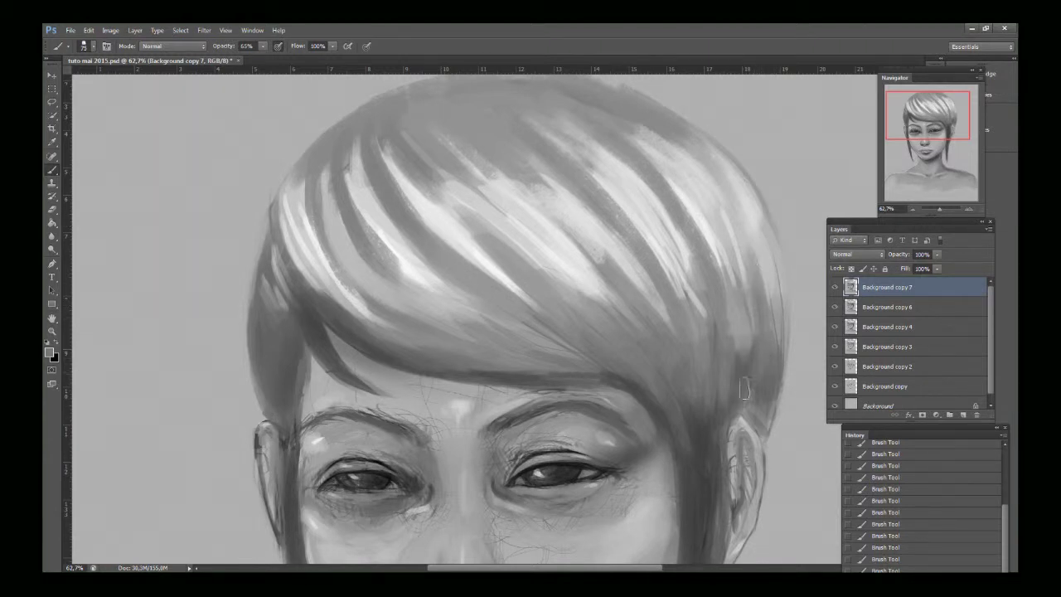
drag(747, 382, 741, 257)
drag(745, 351, 734, 239)
drag(742, 278, 719, 211)
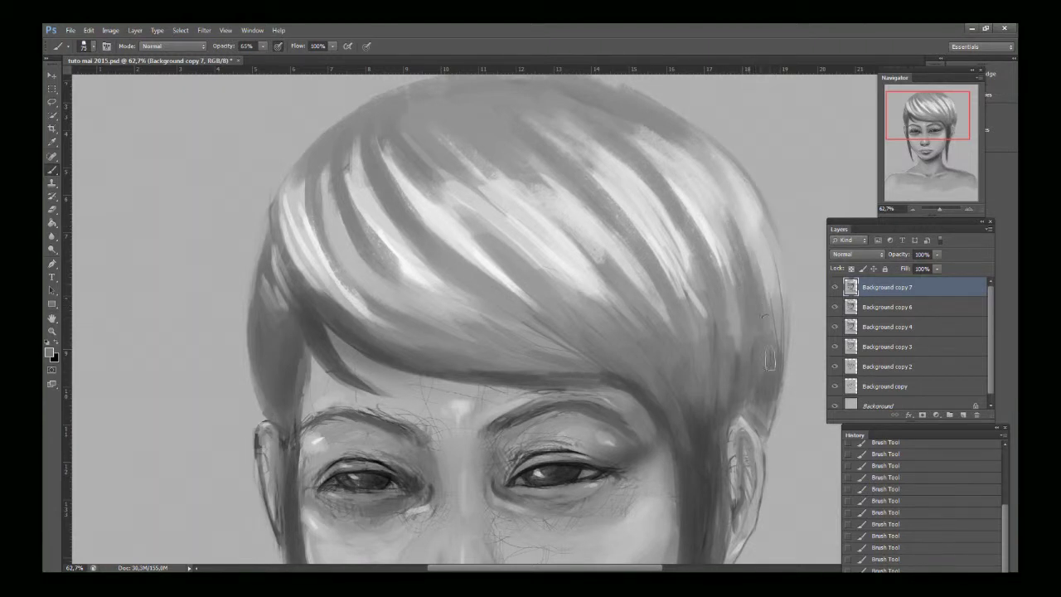
alt+click(777, 289)
mouse_move(775, 338)
mouse_down()
mouse_move(776, 260)
mouse_move(754, 203)
mouse_up()
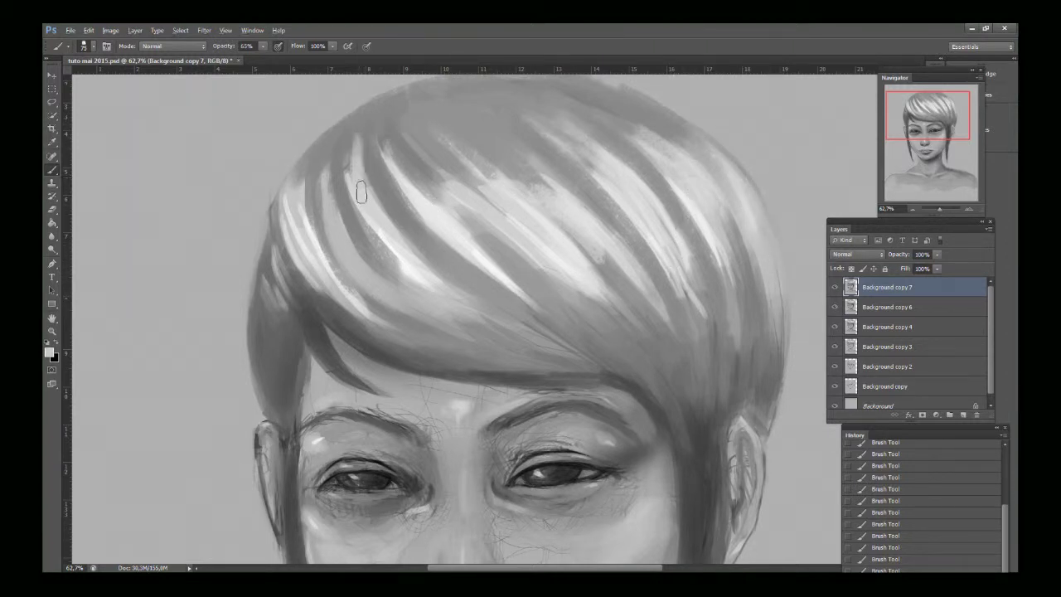
Step: Cover the dark gaps between the left fringe strands with light grey strokes, softening their contrast
mouse_move(367, 148)
mouse_down()
mouse_move(391, 177)
mouse_move(407, 234)
mouse_up()
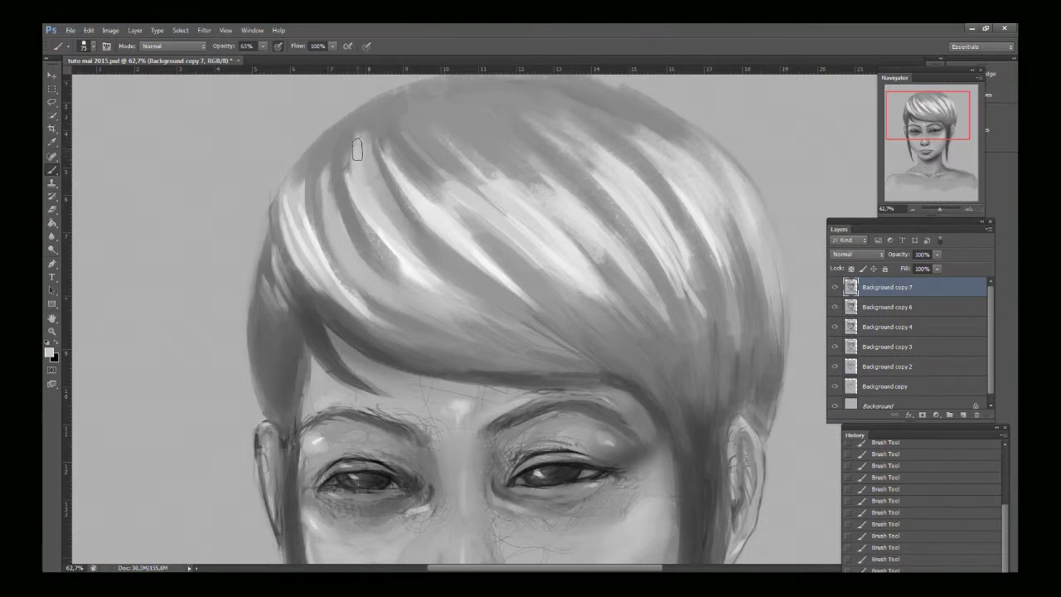
drag(357, 145, 362, 206)
mouse_move(342, 149)
mouse_down()
mouse_move(363, 199)
mouse_move(336, 198)
mouse_move(348, 160)
mouse_move(373, 246)
mouse_up()
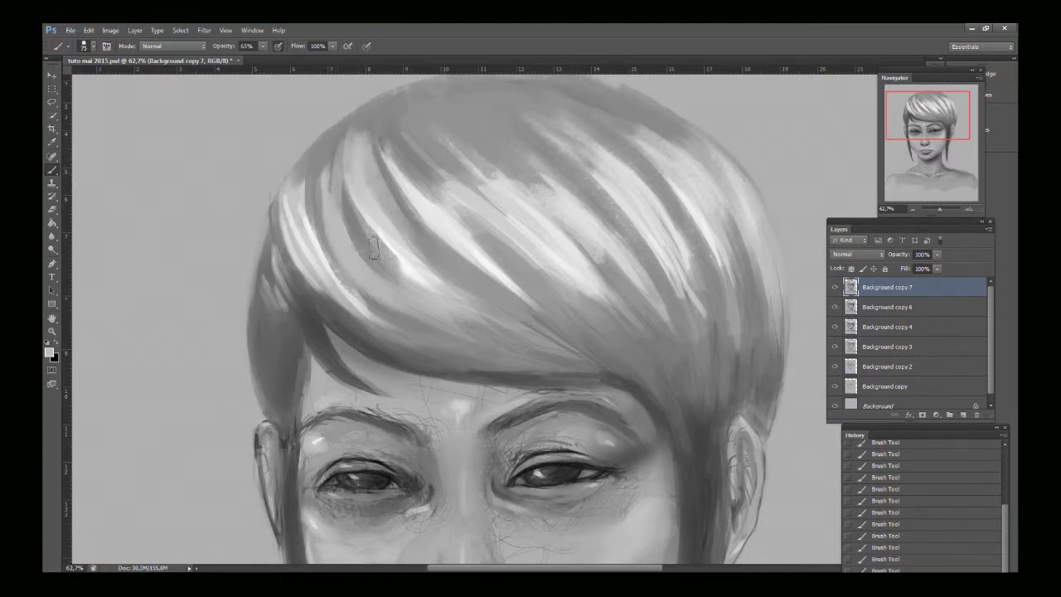
drag(343, 170, 379, 265)
mouse_move(363, 190)
mouse_down()
mouse_move(417, 273)
mouse_move(419, 254)
mouse_up()
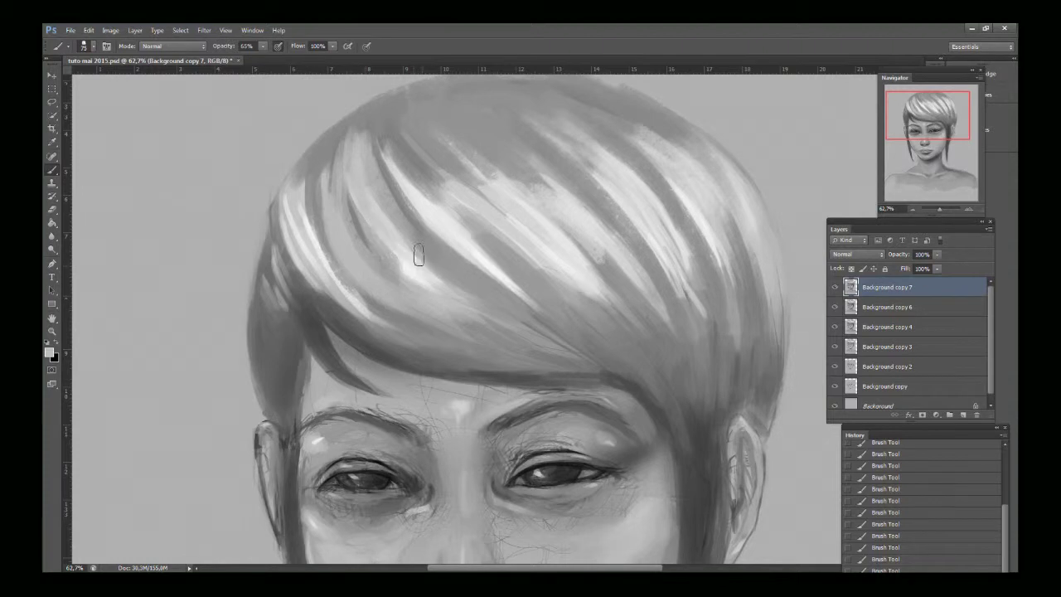
drag(371, 174, 385, 214)
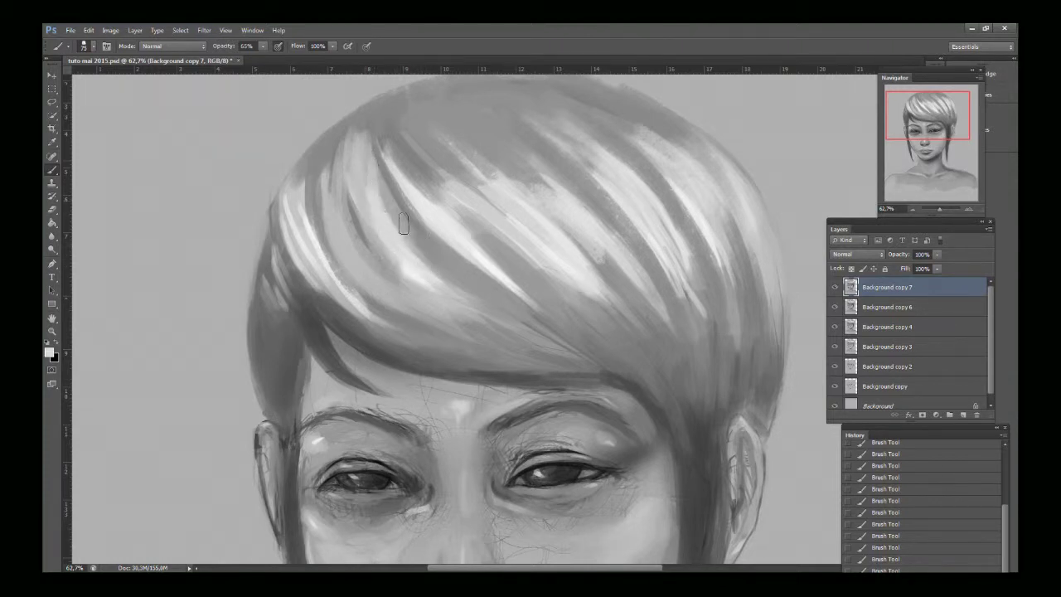
Step: Paint a bright, near-white strand near the left edge of the fringe, starting high by the hair contour
mouse_move(329, 162)
mouse_down()
mouse_move(338, 218)
mouse_move(343, 199)
mouse_up()
mouse_move(312, 173)
mouse_down()
mouse_move(312, 234)
mouse_move(316, 217)
mouse_move(298, 256)
mouse_move(322, 170)
mouse_move(303, 240)
mouse_up()
alt+click(314, 237)
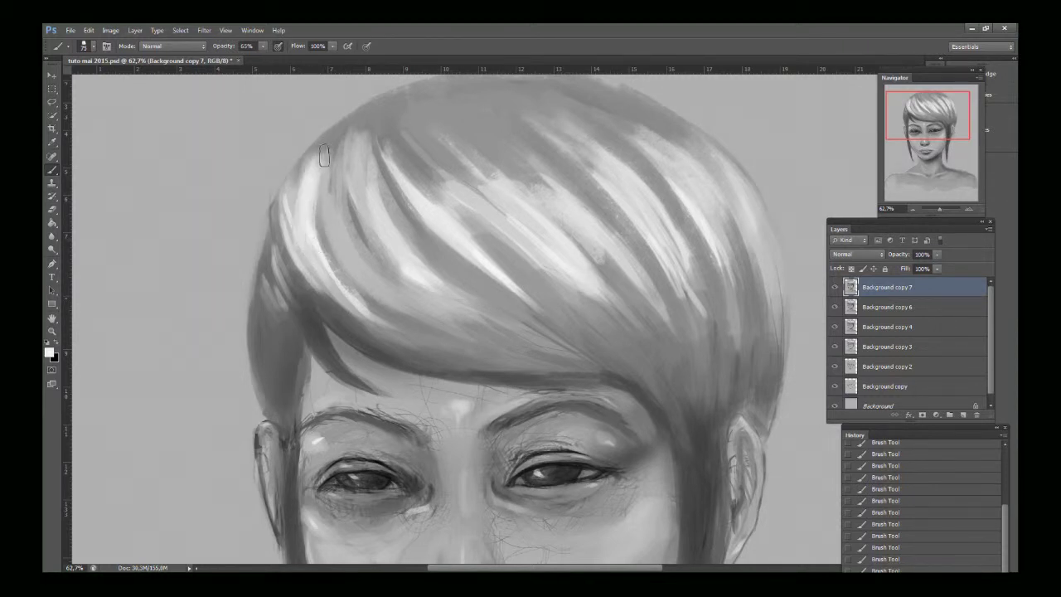
alt+click(328, 150)
drag(315, 169, 292, 203)
mouse_move(316, 173)
mouse_down()
mouse_move(293, 212)
mouse_move(302, 279)
mouse_up()
Step: Tone down the hair beside the bright left strand with sampled greys, blending it into the dark hair above the left-hand ear
alt+click(309, 214)
mouse_move(296, 228)
mouse_down()
mouse_move(322, 298)
mouse_move(289, 221)
mouse_move(316, 251)
mouse_move(310, 295)
mouse_up()
drag(296, 264, 330, 299)
mouse_move(279, 222)
mouse_down()
mouse_move(287, 294)
mouse_move(289, 255)
mouse_up()
alt+click(279, 258)
mouse_move(296, 206)
mouse_down()
mouse_move(367, 316)
mouse_move(327, 268)
mouse_move(334, 308)
mouse_up()
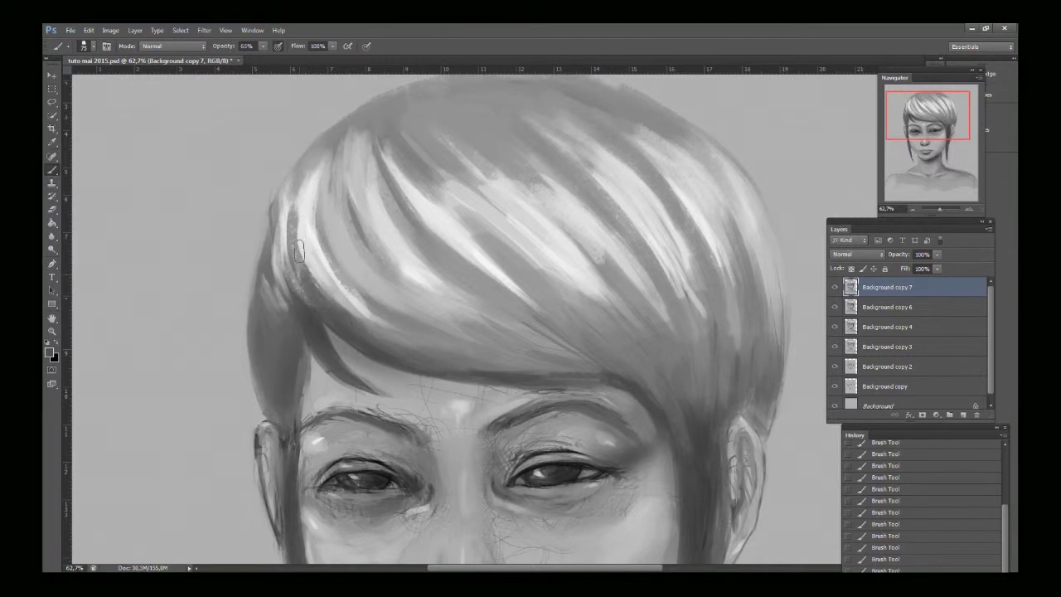
drag(298, 248, 322, 292)
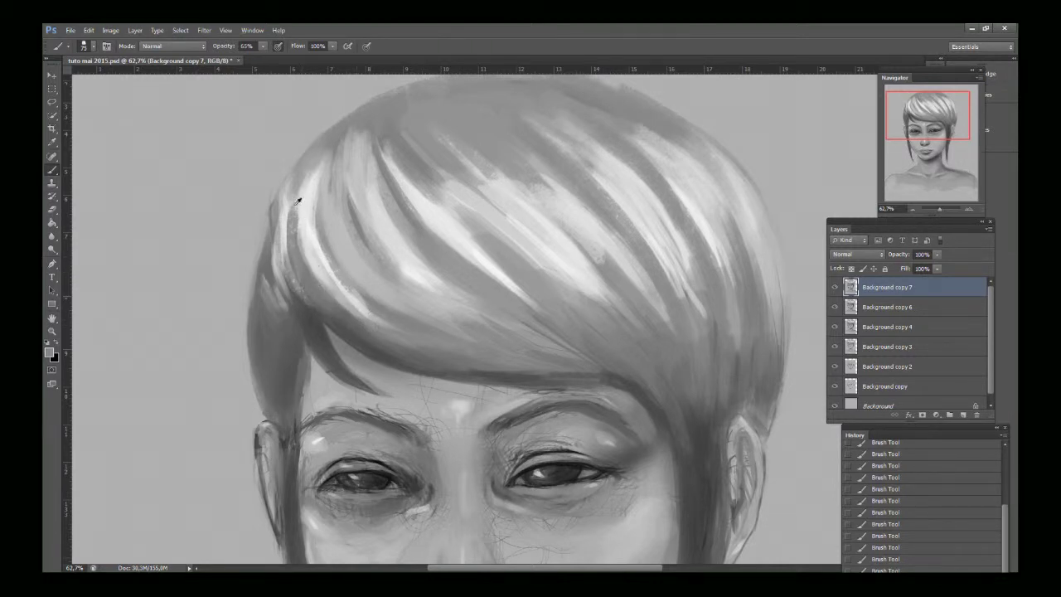
mouse_move(296, 189)
mouse_down()
mouse_move(303, 239)
mouse_move(295, 286)
mouse_move(285, 207)
mouse_move(293, 250)
mouse_move(276, 298)
mouse_up()
drag(274, 226, 280, 324)
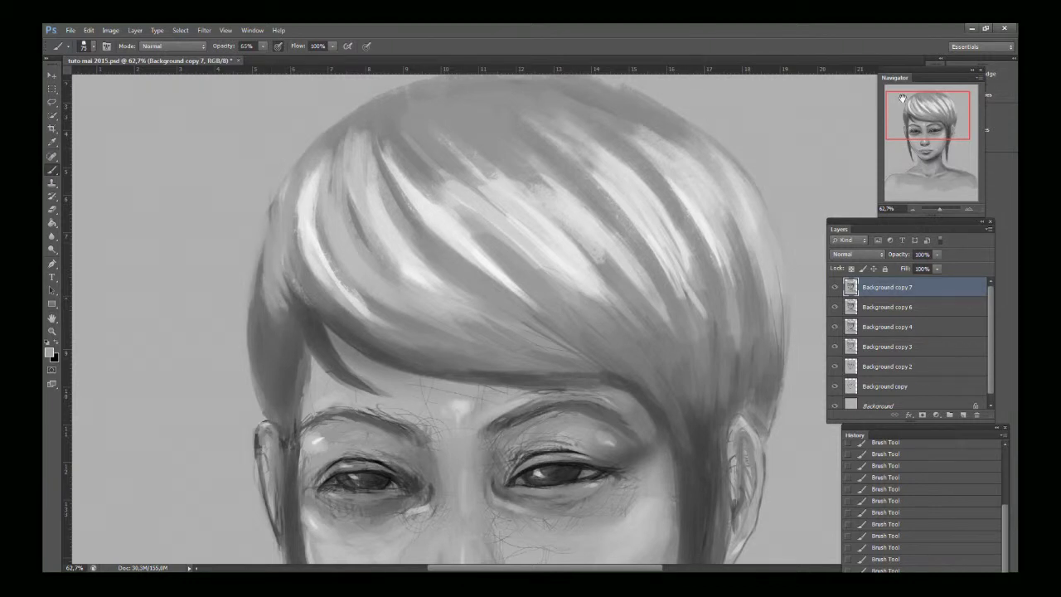
Step: Refine the lower ends of the light strands on the right half of the fringe and down the outer side hair
drag(901, 98, 908, 115)
click(934, 127)
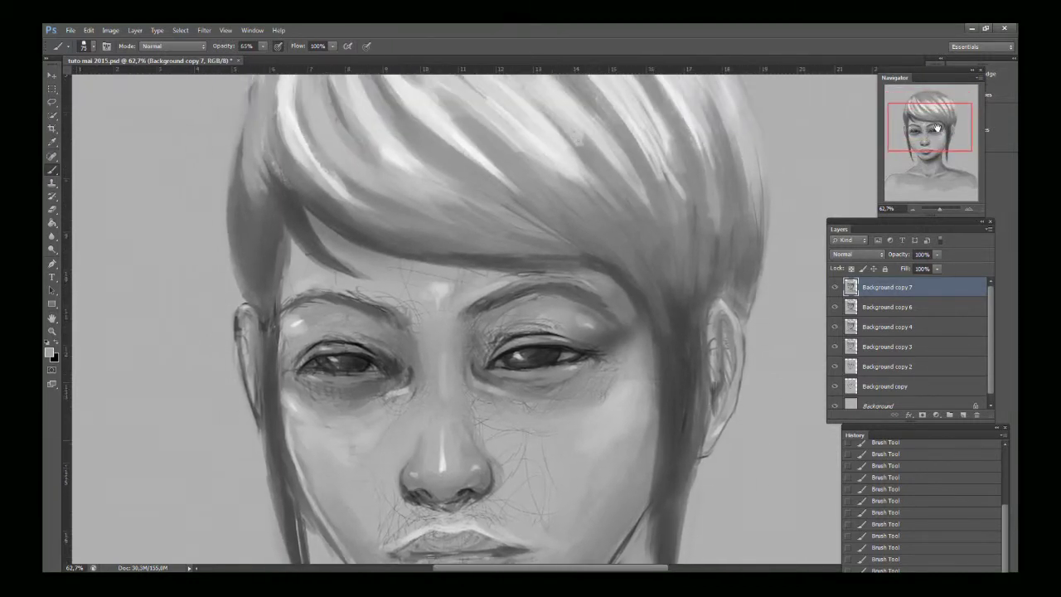
drag(553, 138, 623, 223)
mouse_move(605, 132)
mouse_down()
mouse_move(662, 222)
mouse_move(634, 176)
mouse_move(659, 207)
mouse_move(647, 138)
mouse_move(654, 119)
mouse_move(678, 99)
mouse_move(709, 207)
mouse_move(725, 103)
mouse_move(744, 203)
mouse_up()
drag(748, 141, 753, 267)
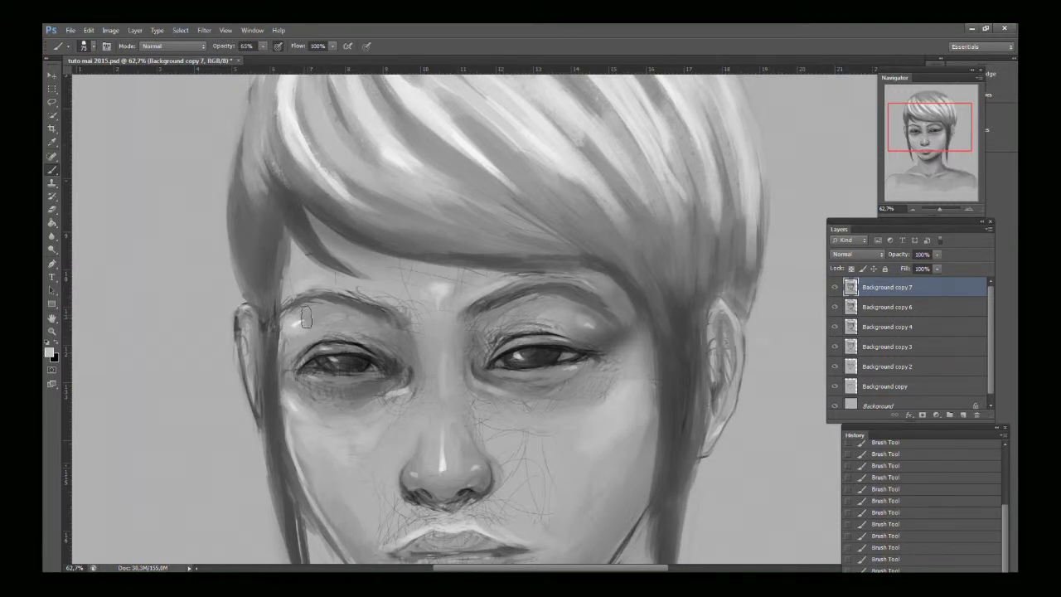
Step: Soften the highlight under the left-hand eyebrow and paint over the sketch lines around its inner end
drag(306, 317, 295, 323)
mouse_move(369, 290)
mouse_down()
mouse_move(395, 300)
mouse_move(414, 330)
mouse_up()
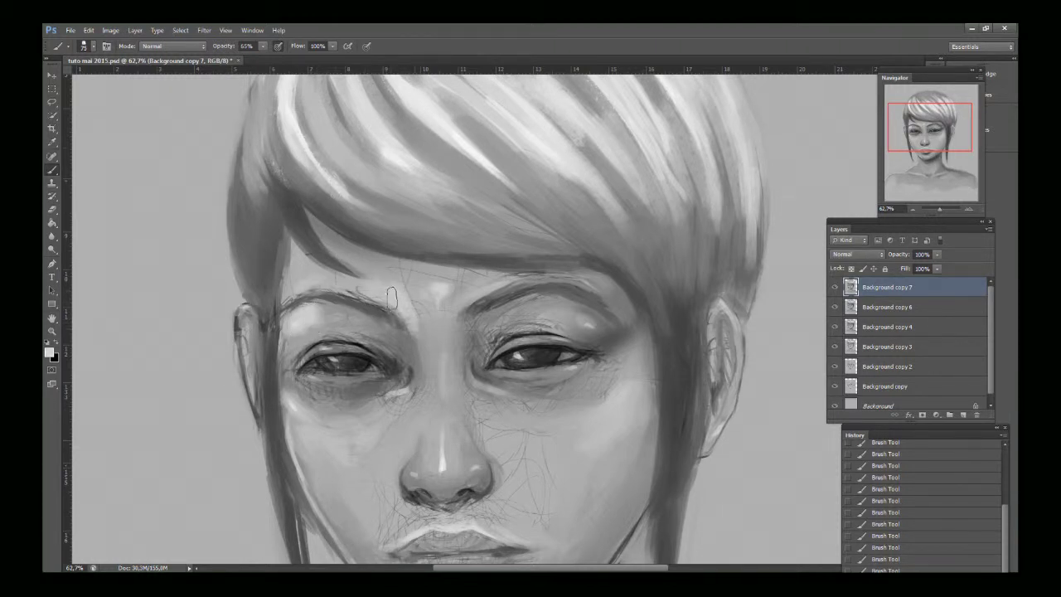
alt+click(387, 270)
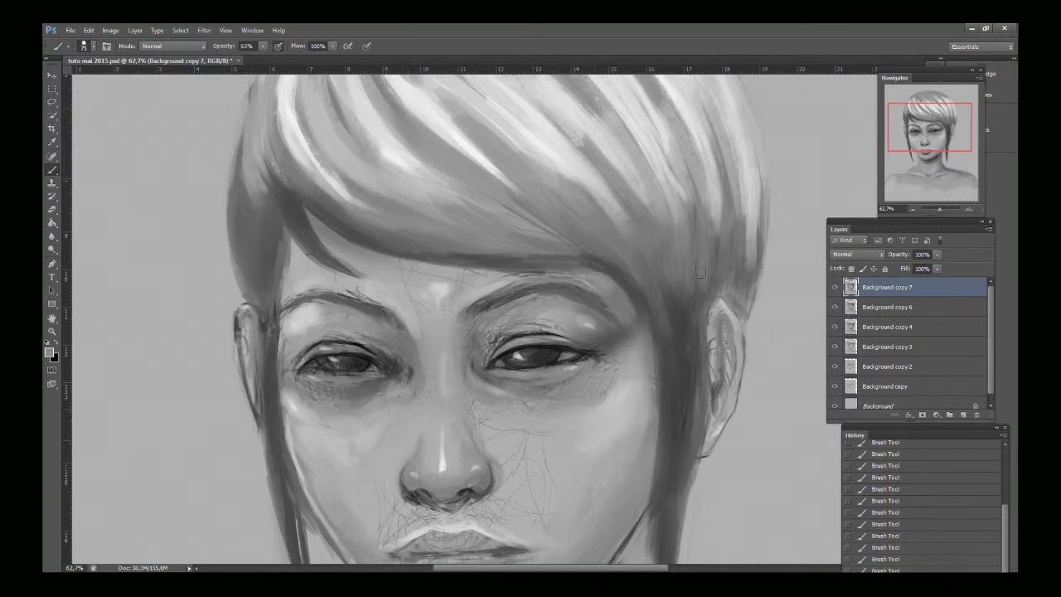
Step: Set the foreground colour to pure white (RGB 255, 255, 255) for painting with the brush on the face
drag(911, 145, 914, 159)
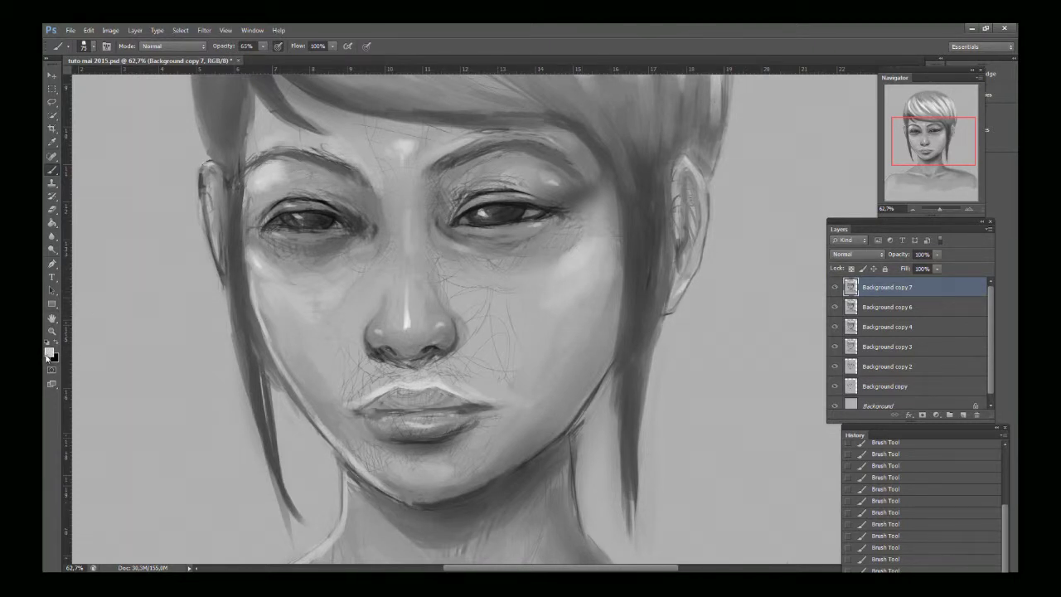
key(i)
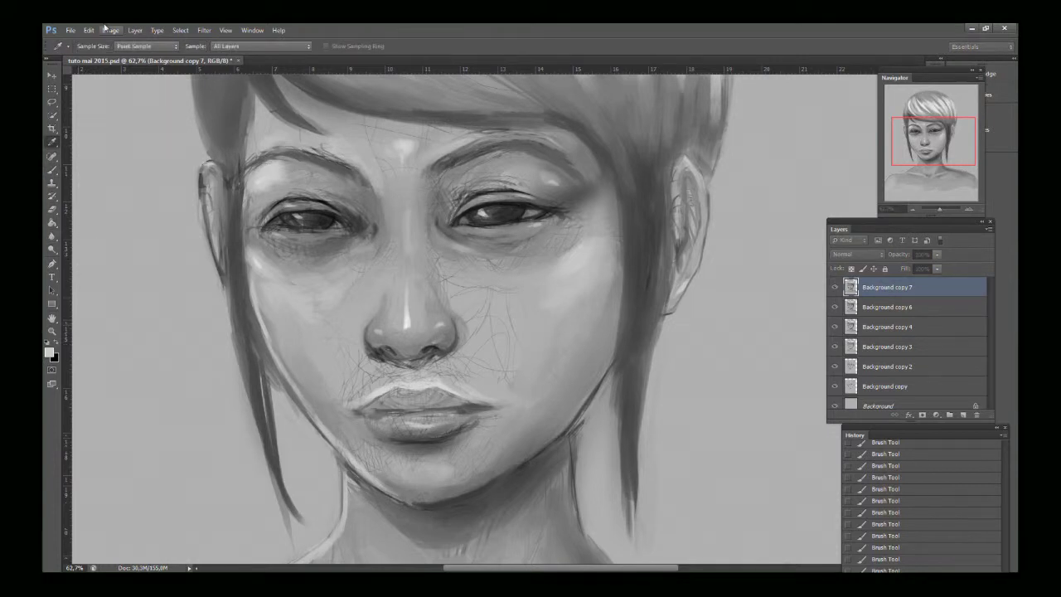
drag(15, 280, 722, 315)
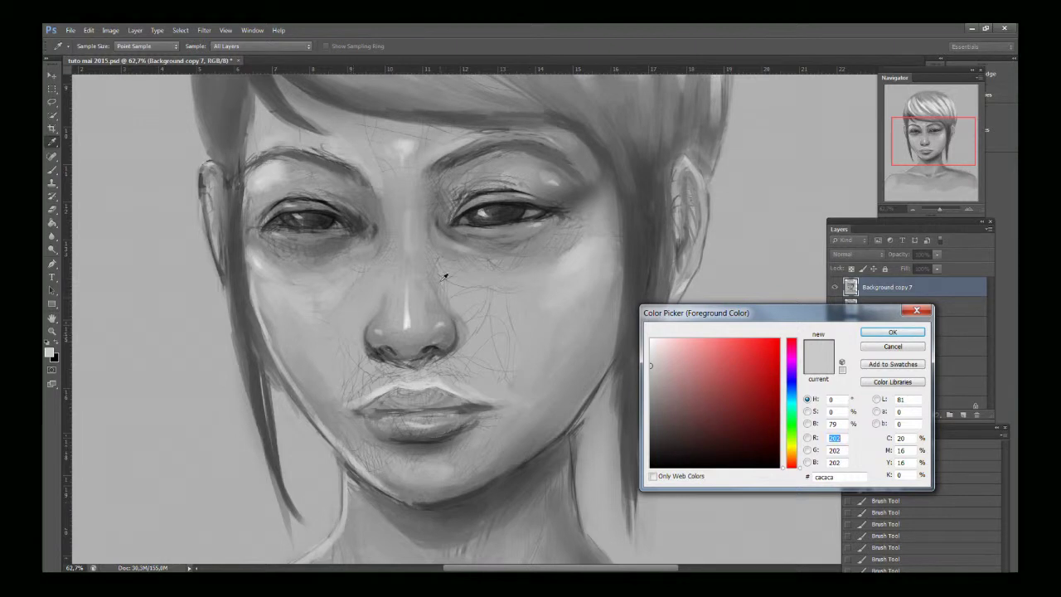
drag(662, 351, 638, 321)
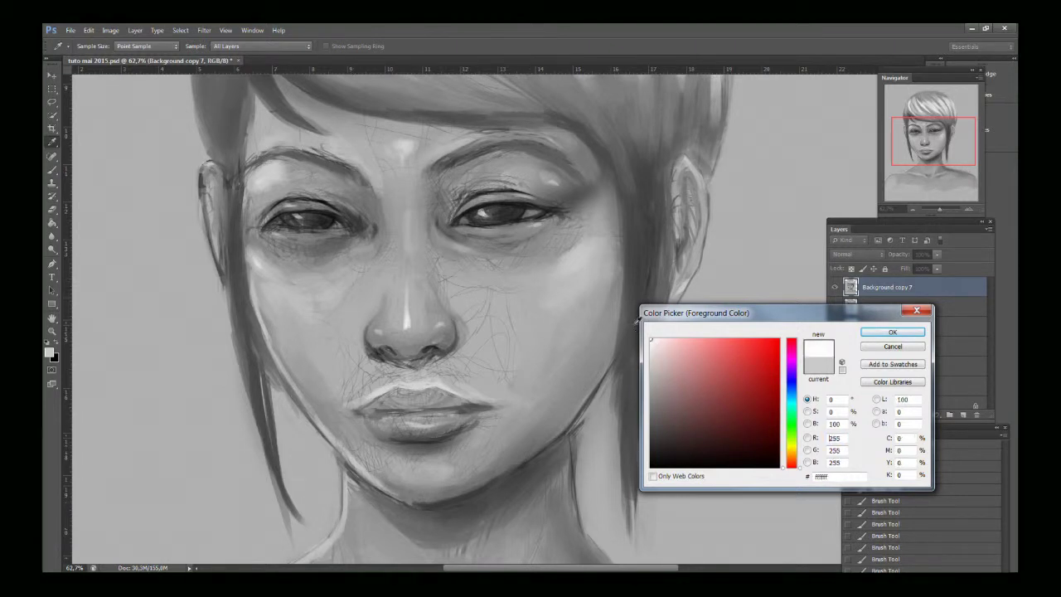
click(882, 331)
key(b)
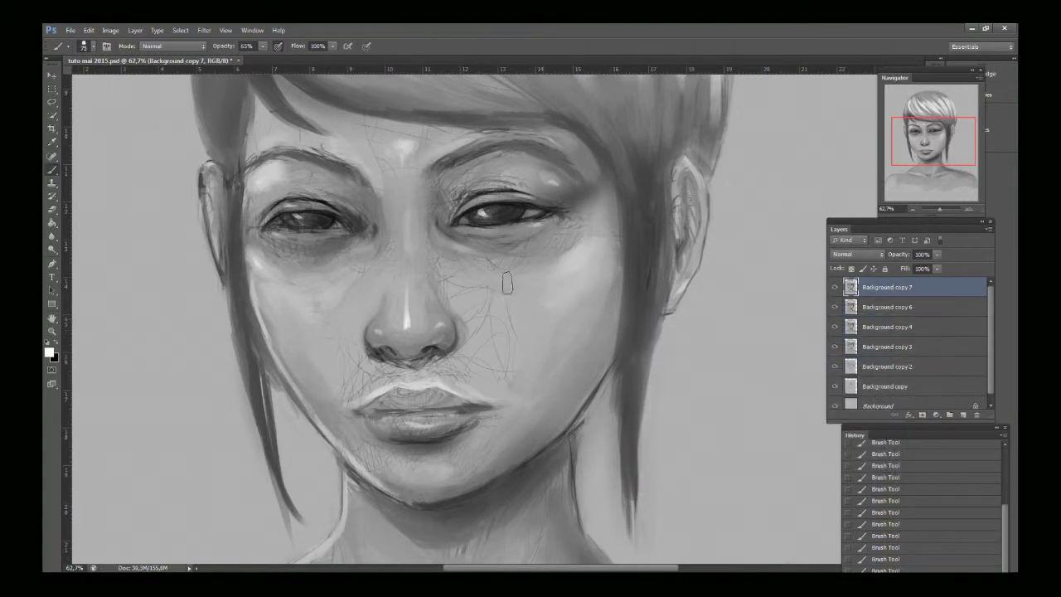
Step: Paint white highlights on both cheekbones and blend the left-hand one into the skin with sampled light greys
mouse_move(576, 246)
mouse_down()
mouse_move(561, 267)
mouse_move(592, 237)
mouse_move(595, 257)
mouse_move(557, 280)
mouse_up()
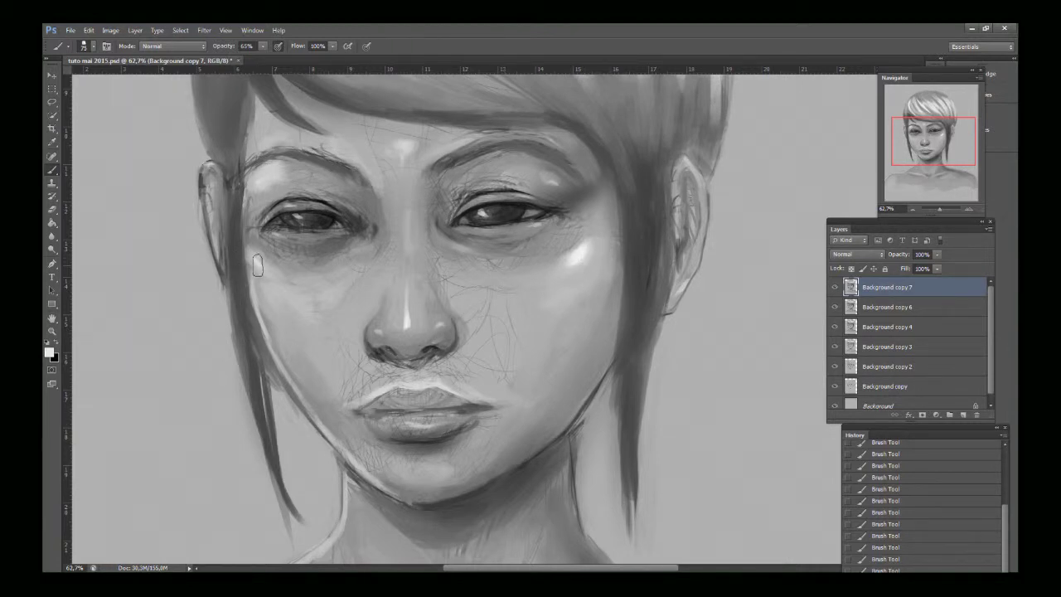
mouse_move(256, 256)
mouse_down()
mouse_move(268, 274)
mouse_move(255, 261)
mouse_up()
alt+click(274, 287)
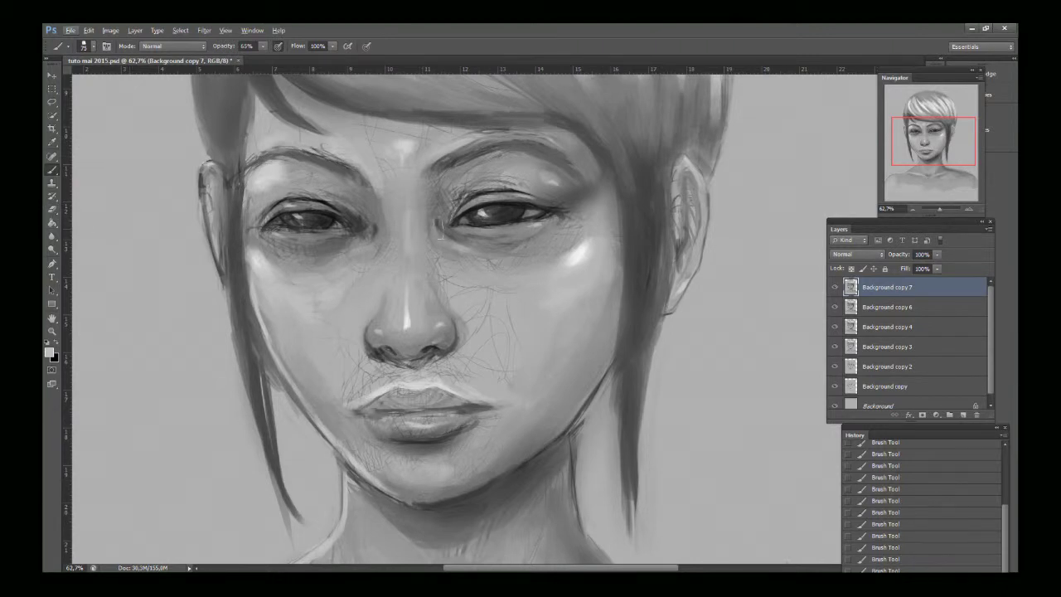
mouse_move(262, 259)
mouse_down()
mouse_move(268, 273)
mouse_move(254, 243)
mouse_up()
alt+click(272, 276)
mouse_move(271, 276)
mouse_down()
mouse_move(263, 265)
mouse_move(272, 315)
mouse_move(267, 278)
mouse_up()
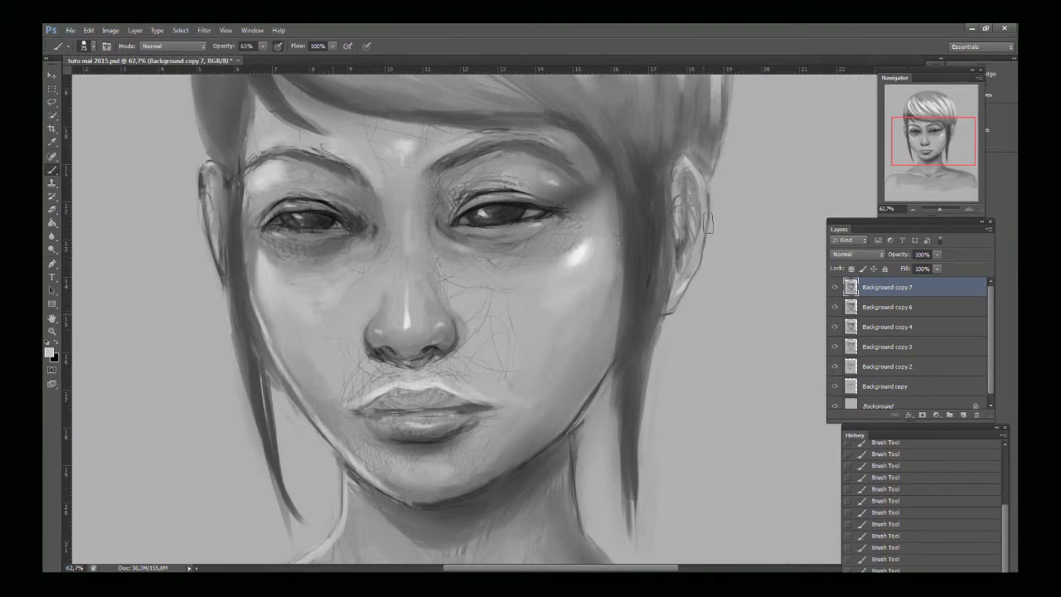
Step: Blend the right-hand cheekbone highlight and paint over the sketch lines on that cheek with sampled skin greys
alt+click(585, 253)
mouse_move(584, 253)
mouse_down()
mouse_move(595, 232)
mouse_move(577, 265)
mouse_move(564, 263)
mouse_move(582, 237)
mouse_move(564, 234)
mouse_move(526, 260)
mouse_up()
alt+click(604, 237)
alt+click(581, 255)
alt+click(596, 233)
alt+click(584, 229)
mouse_move(568, 229)
mouse_down()
mouse_move(525, 259)
mouse_move(530, 267)
mouse_move(484, 259)
mouse_move(475, 273)
mouse_up()
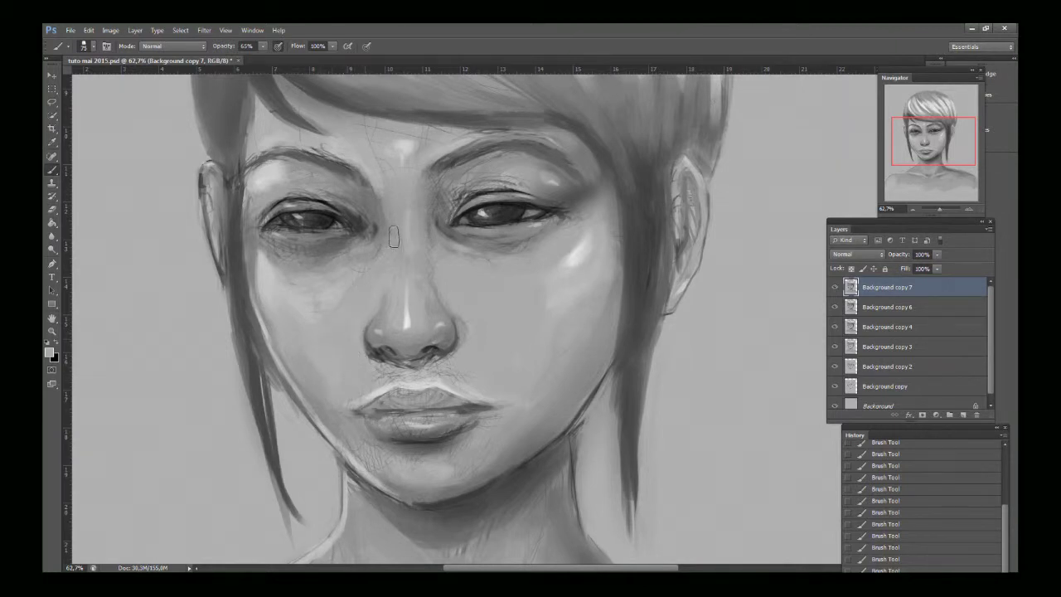
Step: Soften the highlight between the eyebrows and smooth the shadow under the left-hand eye with sampled greys
alt+click(407, 147)
drag(428, 145, 420, 152)
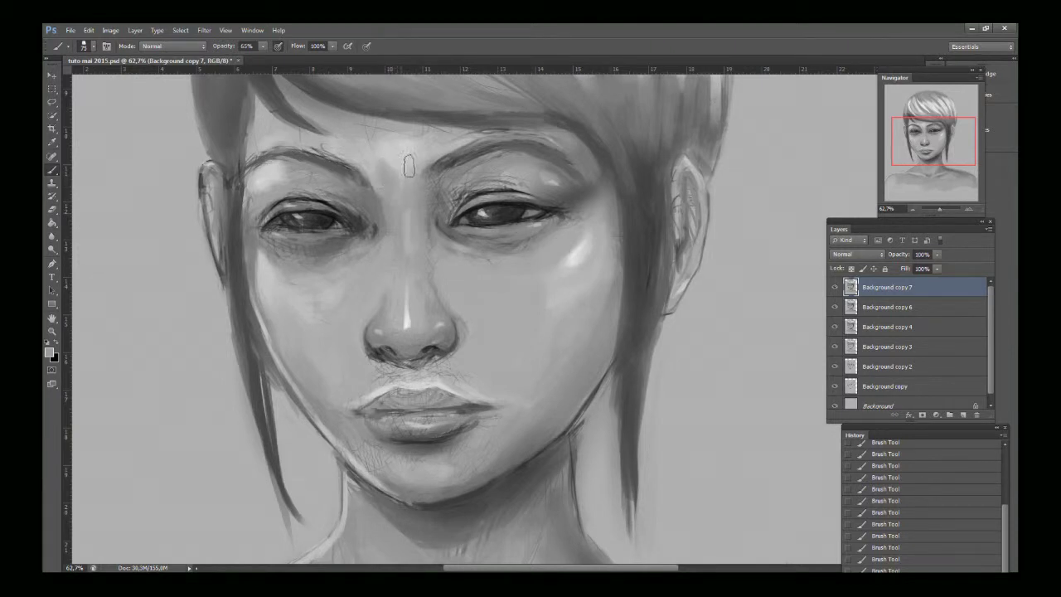
alt+click(336, 246)
mouse_move(331, 255)
mouse_down()
mouse_move(265, 246)
mouse_move(350, 261)
mouse_move(285, 263)
mouse_move(276, 251)
mouse_move(321, 247)
mouse_move(279, 248)
mouse_up()
alt+click(351, 258)
alt+click(321, 249)
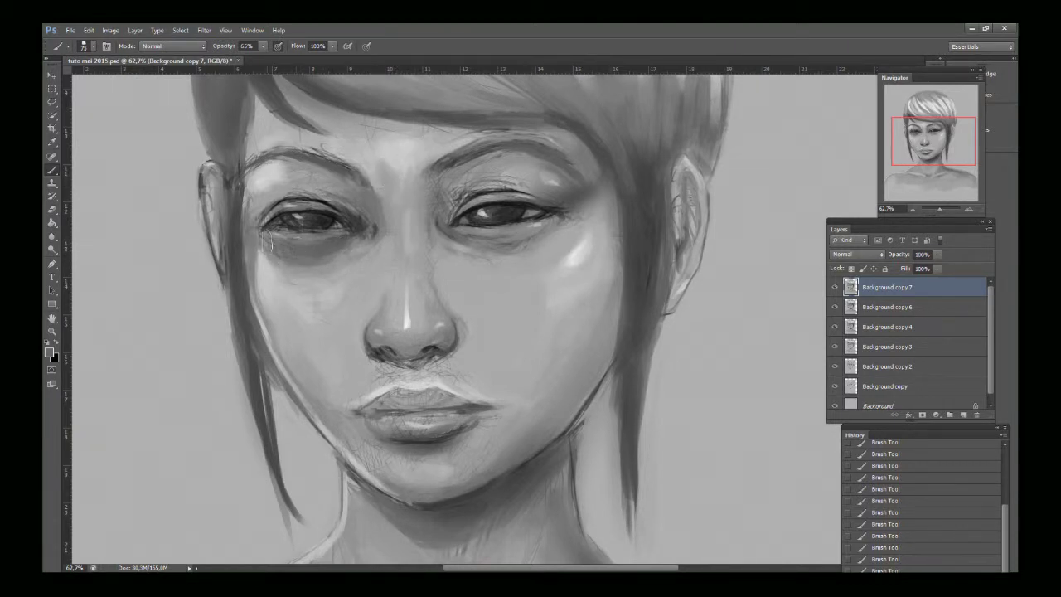
alt+click(352, 257)
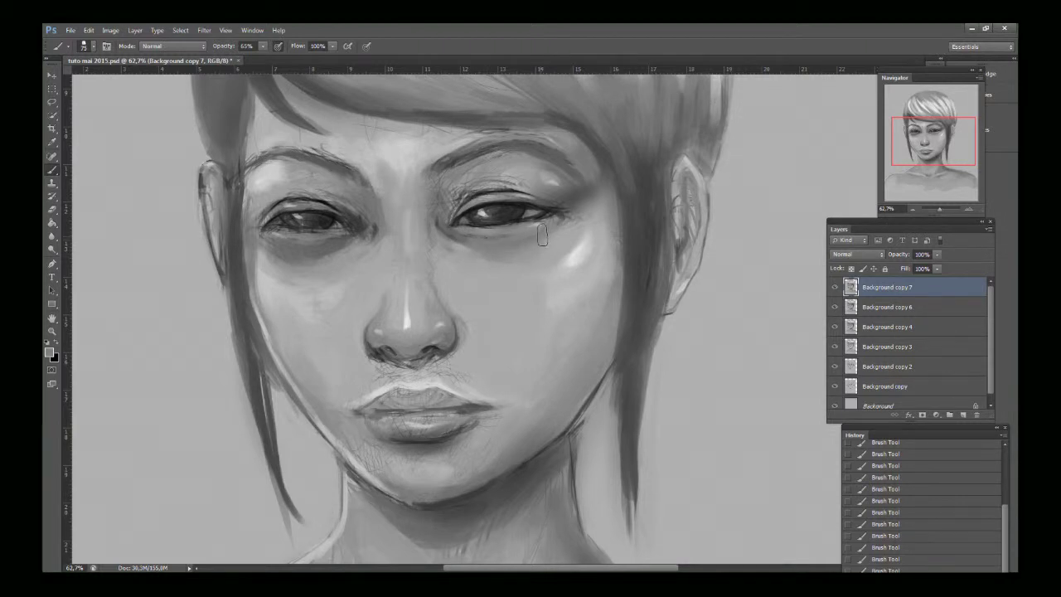
Step: Smooth the inner corner and upper lid of the right-hand eye with sampled skin greys
alt+click(446, 204)
alt+click(531, 189)
mouse_move(518, 188)
mouse_down()
mouse_move(476, 180)
mouse_move(450, 207)
mouse_move(439, 197)
mouse_move(468, 174)
mouse_move(437, 214)
mouse_move(473, 177)
mouse_move(449, 204)
mouse_up()
alt+click(441, 197)
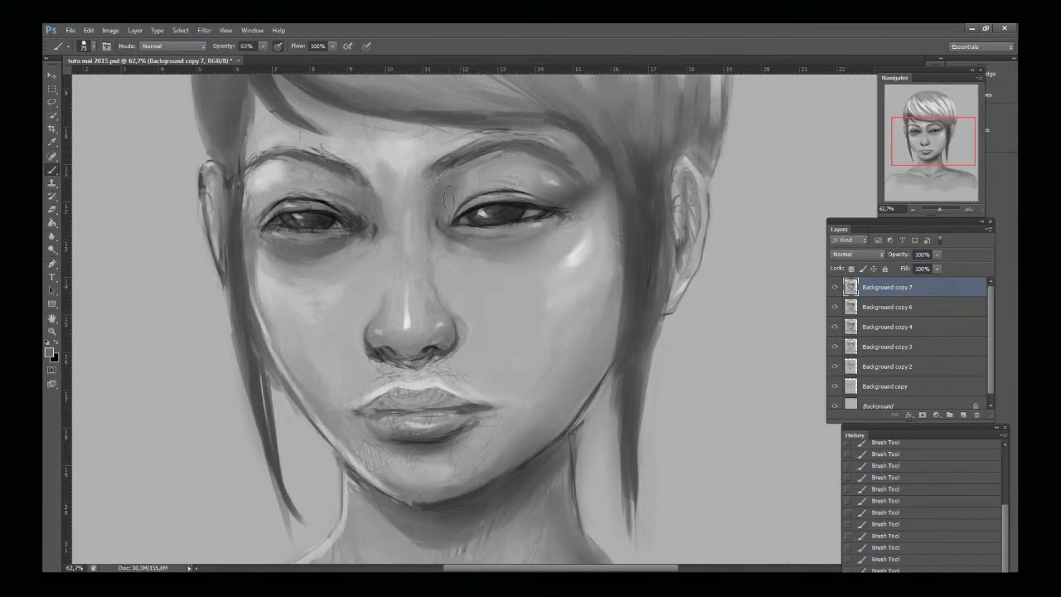
alt+click(538, 169)
Step: Paint over the sketch lines around the left-hand eyebrow and blend the skin beneath it with sampled greys
alt+click(259, 179)
alt+click(322, 140)
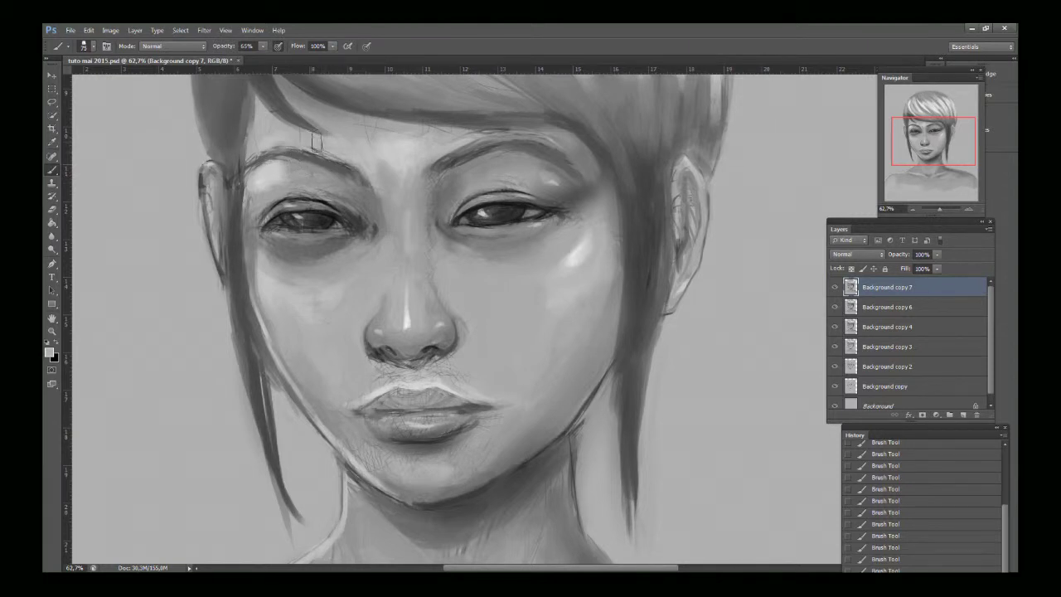
alt+click(330, 170)
alt+click(333, 190)
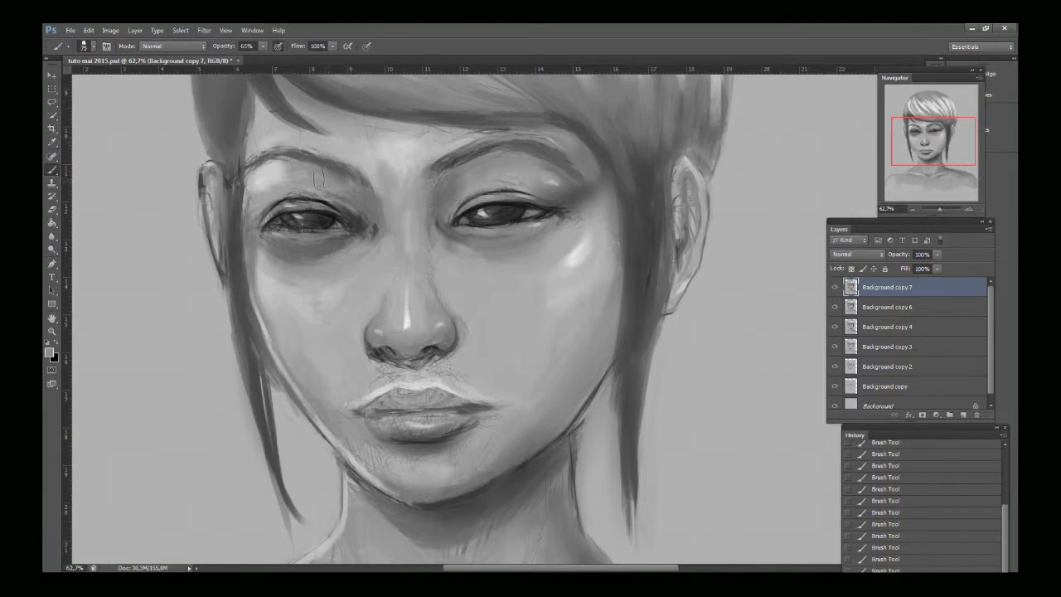
alt+click(332, 170)
alt+click(333, 188)
drag(304, 171, 318, 182)
alt+click(334, 171)
Step: Smooth the inner end of the right-hand eyebrow and the skin around it with sampled greys
alt+click(470, 162)
mouse_move(466, 161)
mouse_down()
mouse_move(431, 186)
mouse_move(497, 149)
mouse_move(438, 178)
mouse_up()
alt+click(486, 145)
alt+click(457, 181)
alt+click(428, 145)
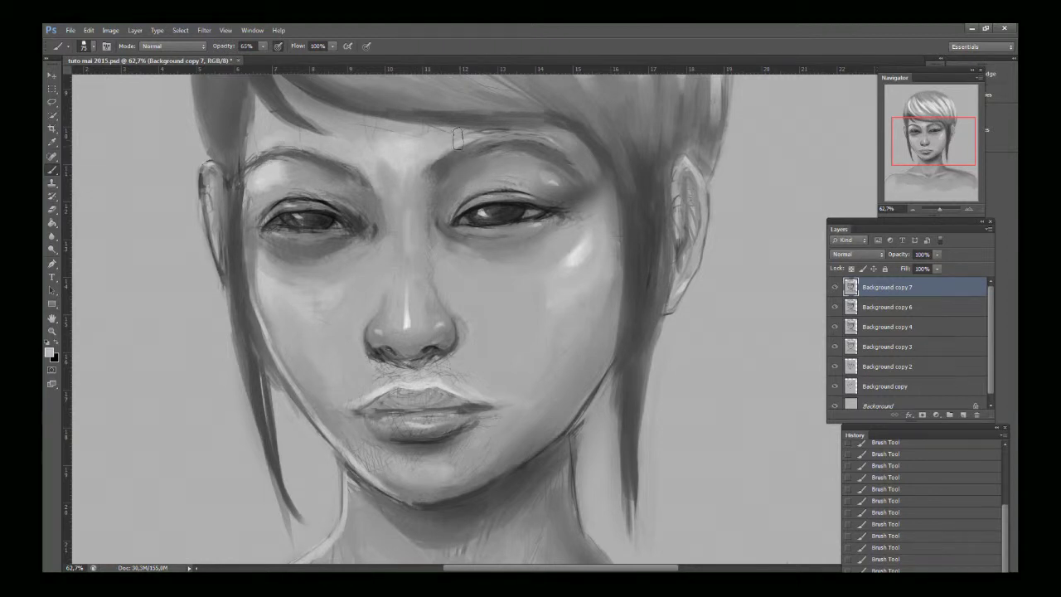
Step: Reduce the brush to 23 px and refine the arch of the right-hand eyebrow with sampled greys
click(93, 45)
click(73, 80)
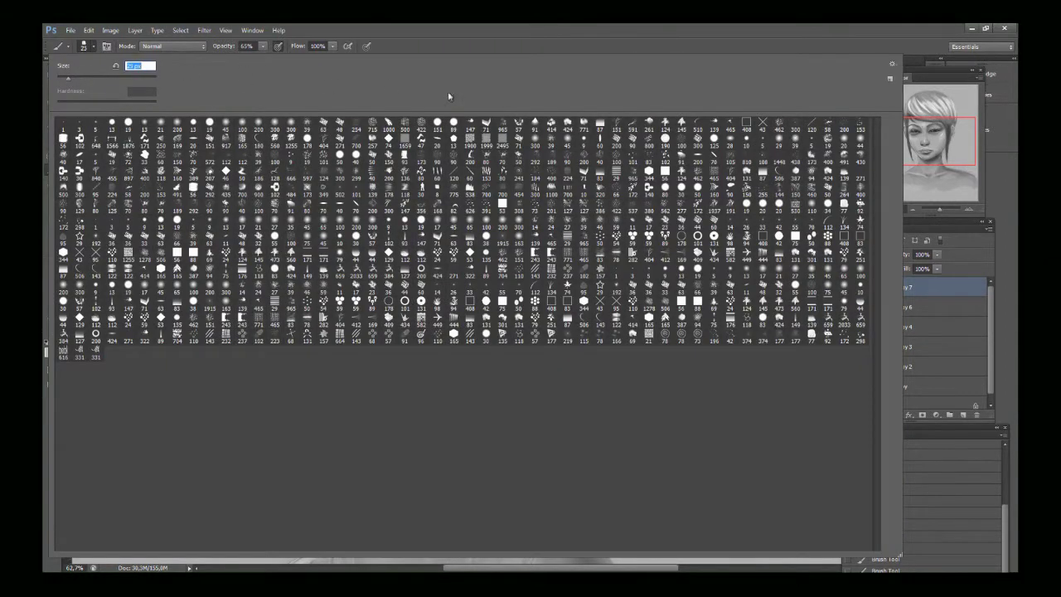
click(480, 46)
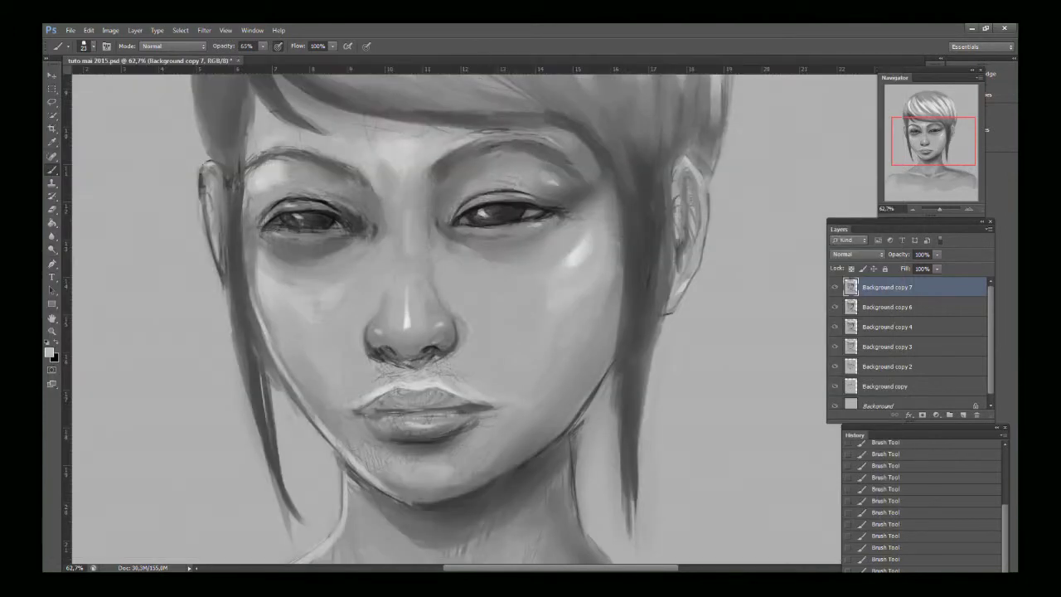
alt+click(493, 147)
alt+click(440, 149)
drag(487, 143, 522, 150)
alt+click(489, 149)
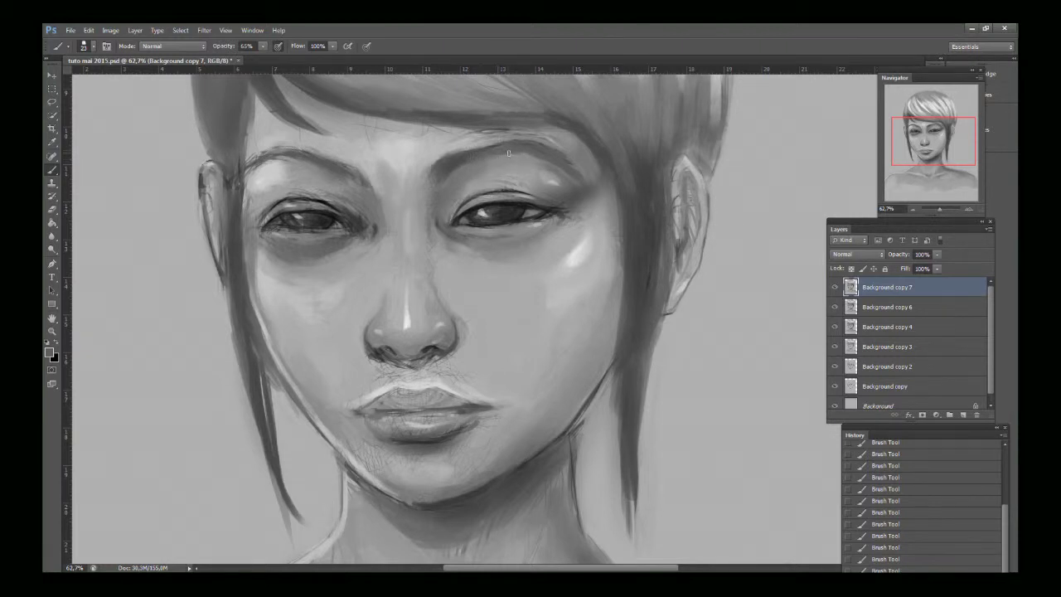
alt+click(522, 159)
alt+click(514, 146)
Step: Blend the highlight and shading below the outer half of the right-hand eyebrow using sampled greys
alt+click(539, 169)
drag(541, 165, 562, 166)
alt+click(579, 245)
alt+click(541, 176)
alt+click(554, 177)
alt+click(538, 165)
Step: Refine the right-hand cheekbone highlight and soften its edges with sampled light greys
alt+click(577, 248)
alt+click(590, 235)
alt+click(579, 246)
alt+click(580, 237)
alt+click(589, 247)
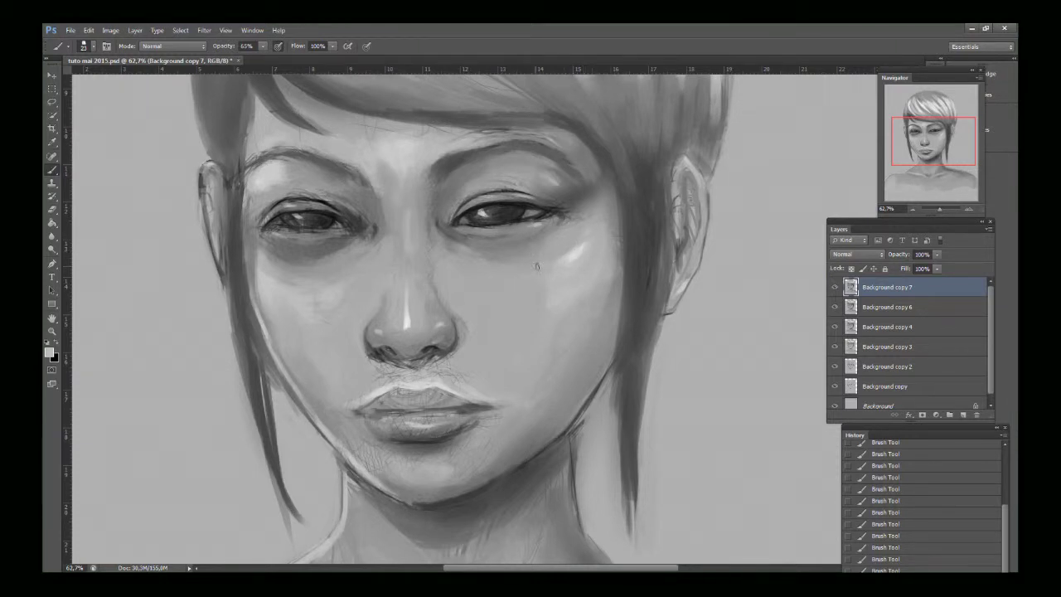
alt+click(584, 245)
alt+click(572, 243)
Step: Blend the edge of the left-hand cheek beside the hair strand with sampled light greys
drag(254, 264, 253, 249)
alt+click(262, 277)
alt+click(258, 238)
alt+click(256, 295)
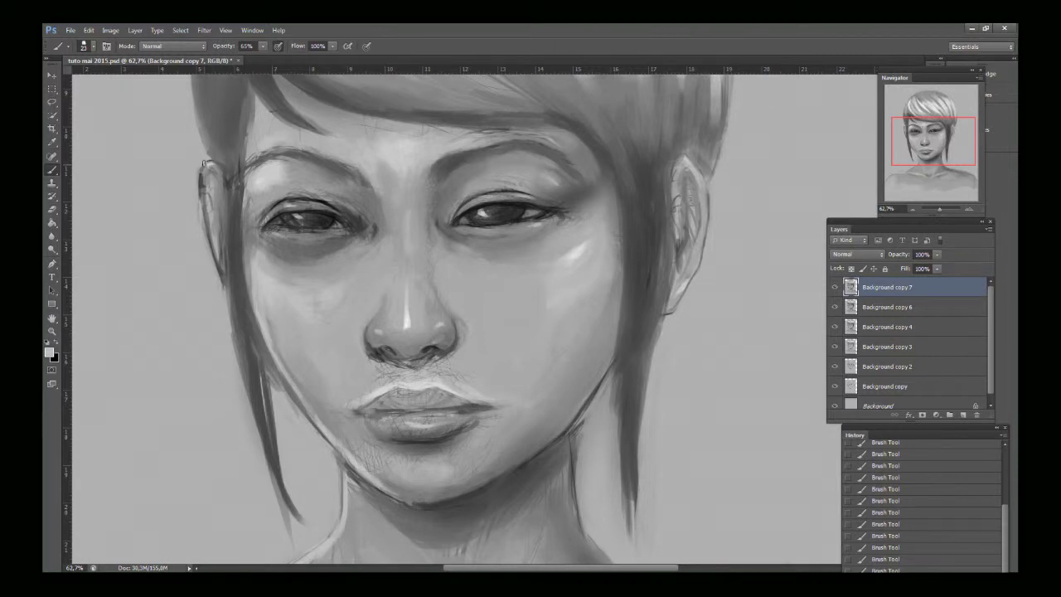
Step: Paint over the sketch outline of the left-hand ear and clean up the hair edge beside it
alt+click(206, 170)
alt+click(196, 175)
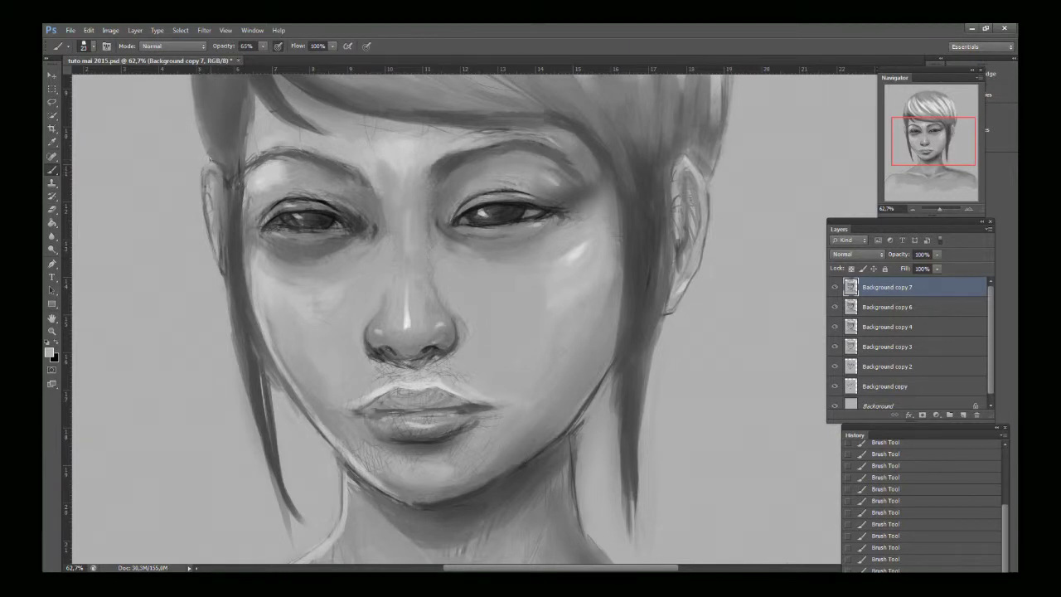
alt+click(209, 126)
drag(225, 166, 231, 188)
alt+click(232, 157)
Step: Paint over the dark outline along the right-hand side of the neck with sampled greys
alt+click(596, 411)
mouse_move(572, 433)
mouse_down()
mouse_move(577, 485)
mouse_move(587, 434)
mouse_move(574, 475)
mouse_move(570, 444)
mouse_move(583, 523)
mouse_up()
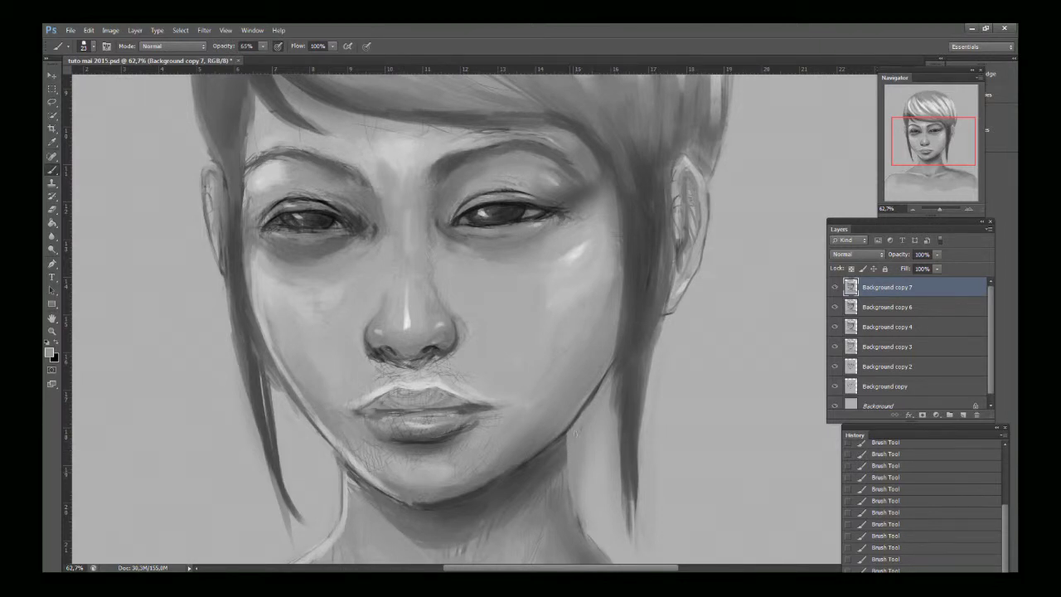
drag(928, 153, 927, 166)
alt+click(567, 313)
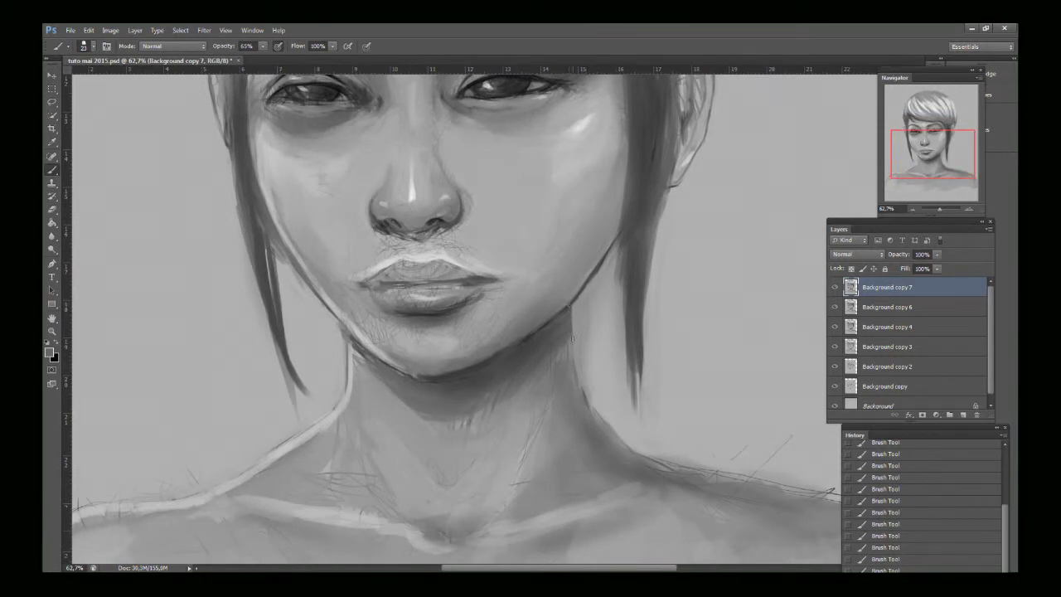
mouse_move(572, 338)
mouse_down()
mouse_move(595, 415)
mouse_move(583, 382)
mouse_move(609, 422)
mouse_move(597, 416)
mouse_move(647, 461)
mouse_up()
Step: Smooth the contour from the neck into the right-hand shoulder and touch up the collarbone with sampled greys
drag(938, 162, 940, 165)
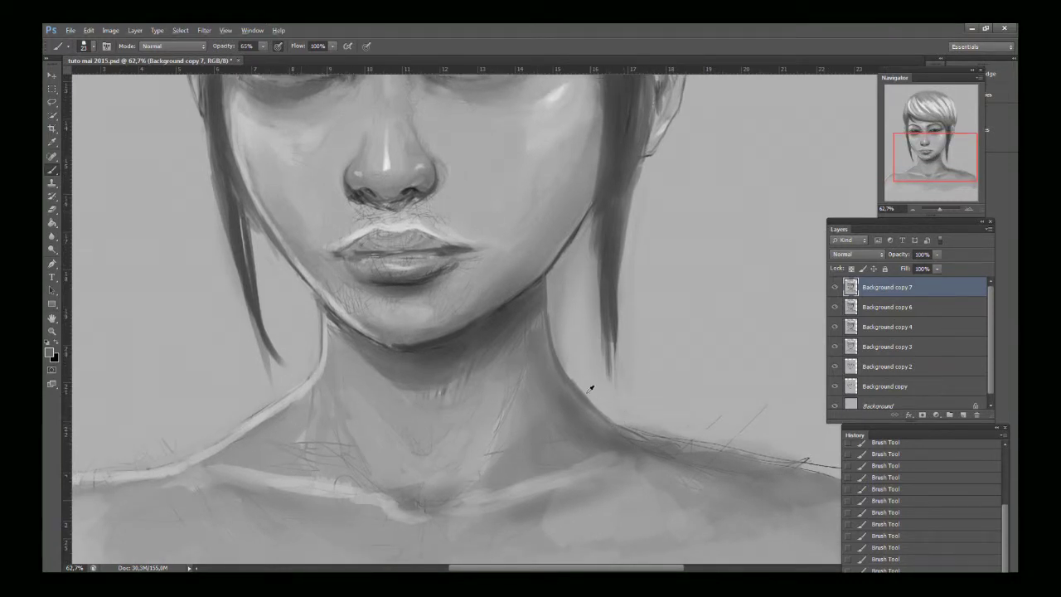
alt+click(566, 368)
alt+click(563, 369)
drag(562, 366, 658, 445)
mouse_move(587, 399)
mouse_down()
mouse_move(679, 446)
mouse_move(582, 401)
mouse_move(621, 423)
mouse_up()
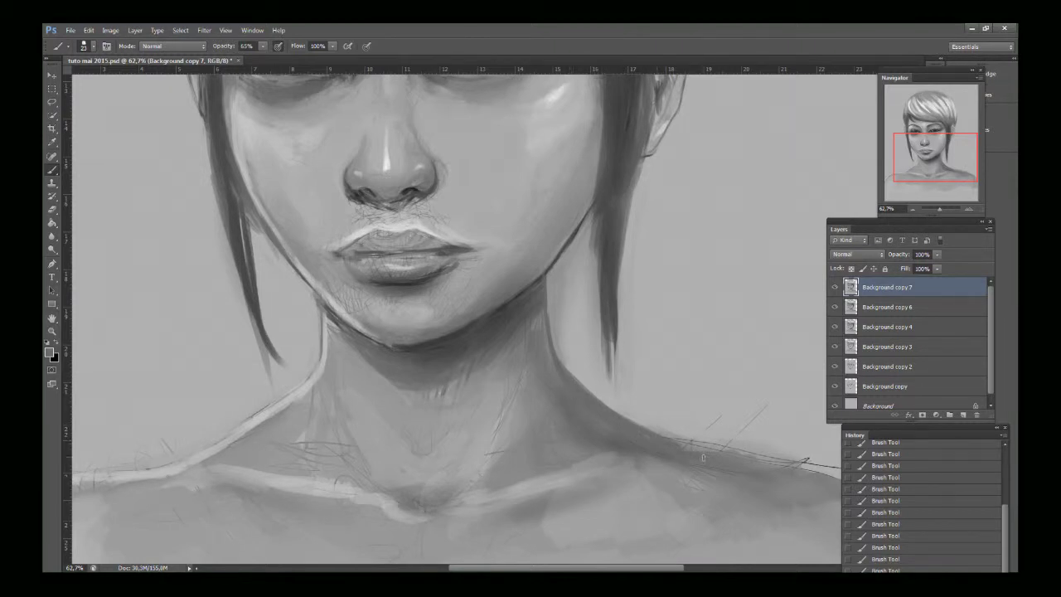
alt+click(566, 476)
drag(613, 459, 636, 456)
Step: Enlarge the brush to 195 px and paint over the sketch lines along the right-hand shoulder with sampled greys
alt+click(202, 453)
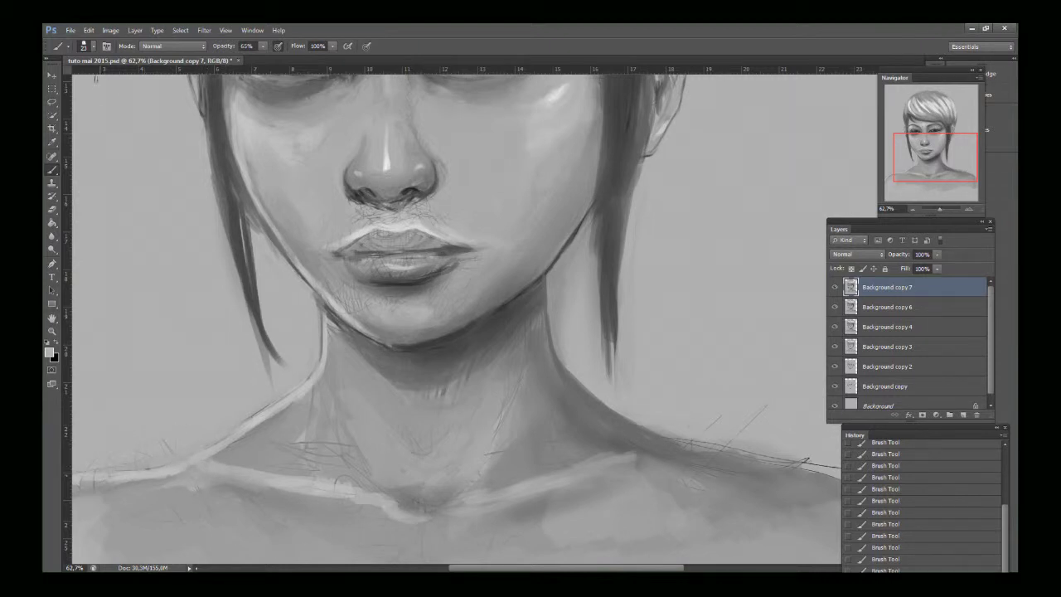
click(93, 46)
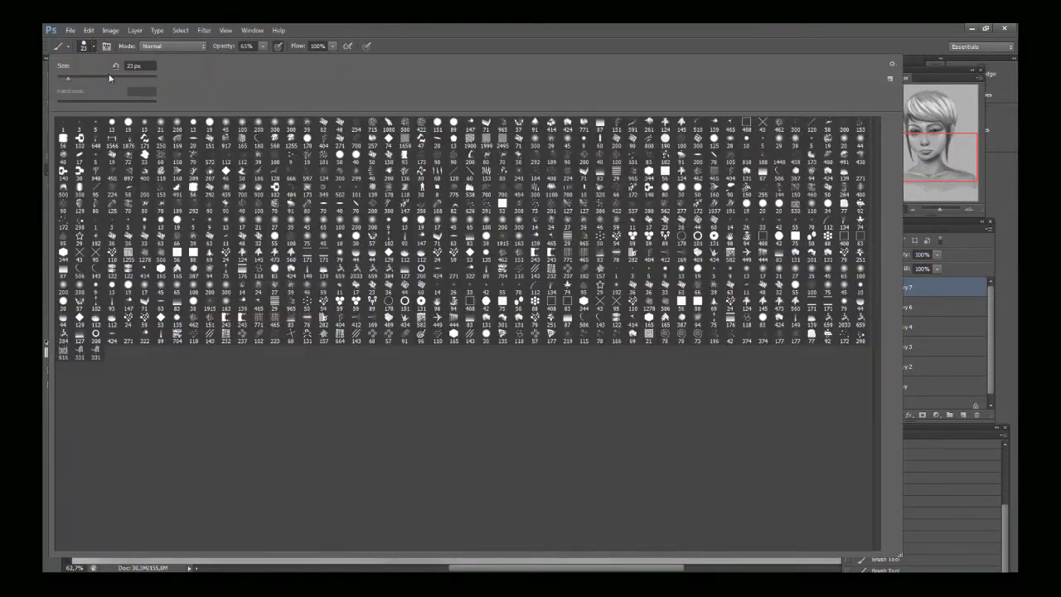
click(109, 77)
click(512, 51)
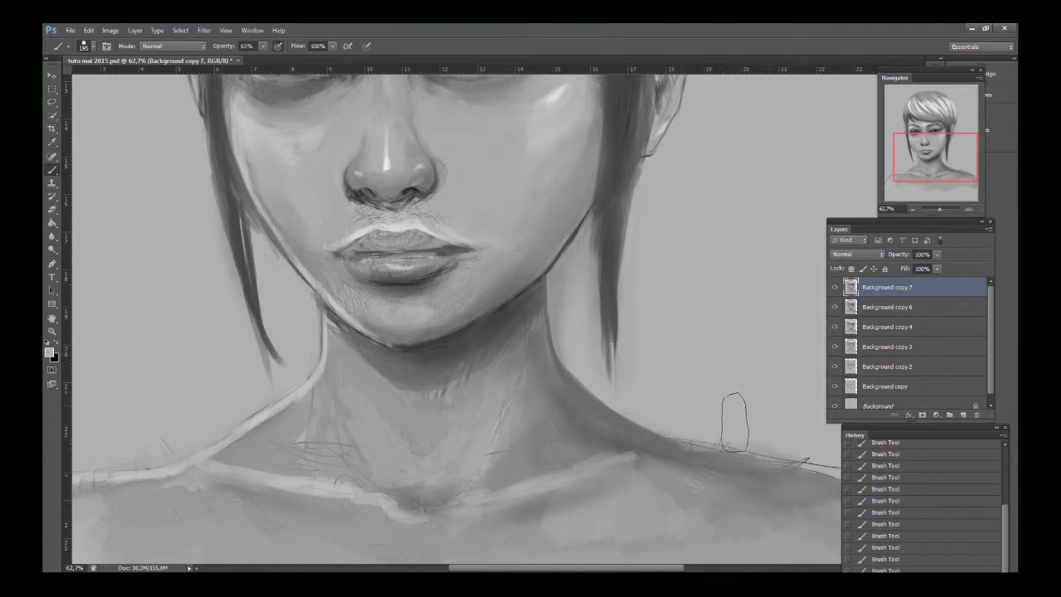
drag(950, 131, 938, 187)
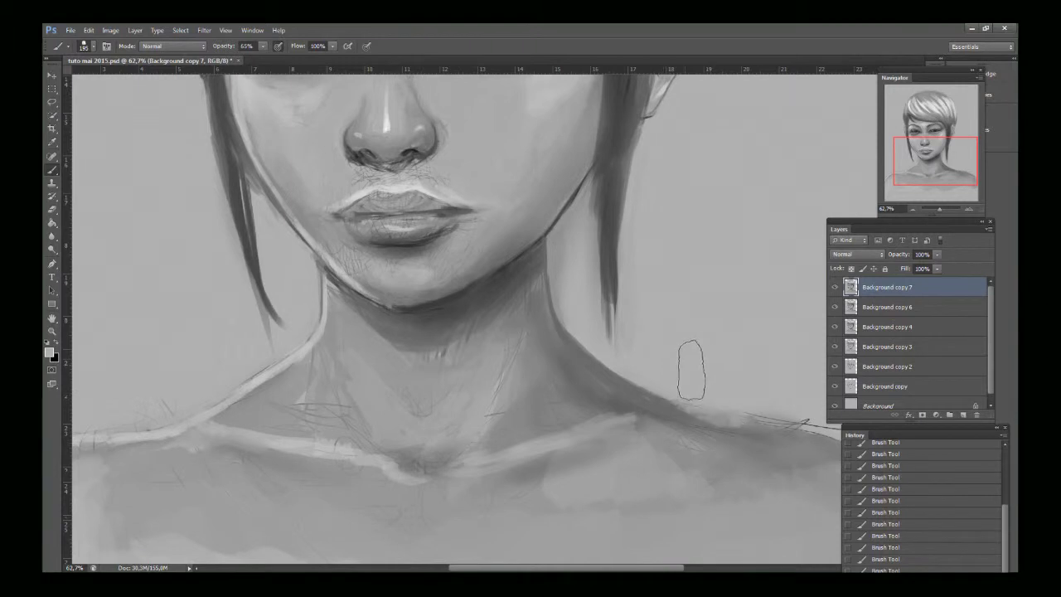
mouse_move(753, 392)
mouse_down()
mouse_move(798, 396)
mouse_move(770, 407)
mouse_up()
alt+click(685, 420)
mouse_move(679, 421)
mouse_down()
mouse_move(752, 439)
mouse_move(719, 447)
mouse_up()
alt+click(704, 376)
mouse_move(675, 375)
mouse_down()
mouse_move(735, 390)
mouse_move(675, 379)
mouse_move(643, 399)
mouse_move(668, 424)
mouse_move(729, 444)
mouse_move(695, 431)
mouse_move(758, 431)
mouse_up()
alt+click(658, 410)
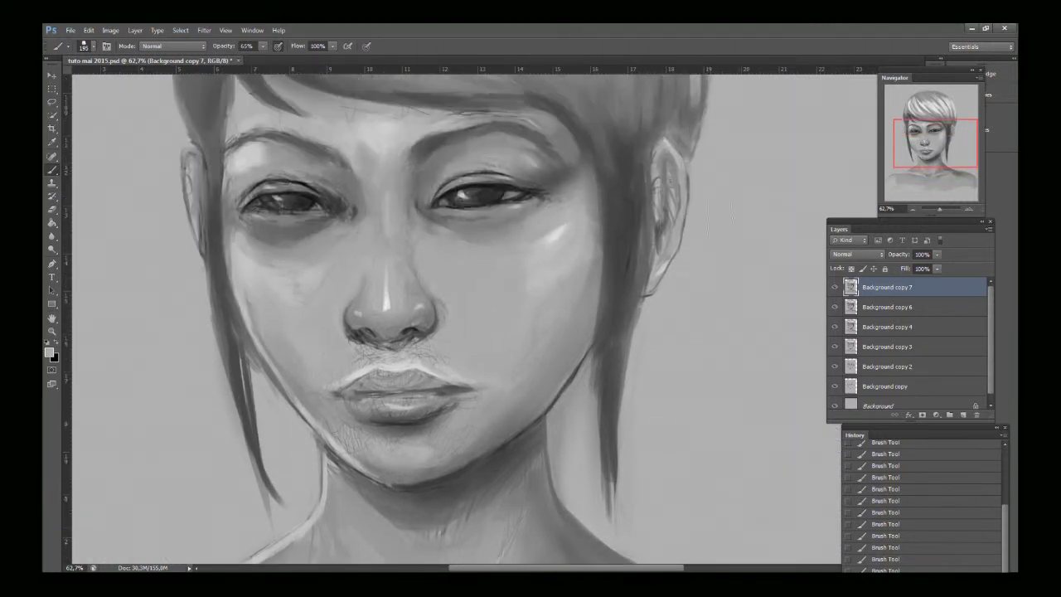
Step: Reduce the brush to 19 px and paint bright highlights on both upper eyelids using a light tone sampled from the hair
drag(916, 140, 916, 129)
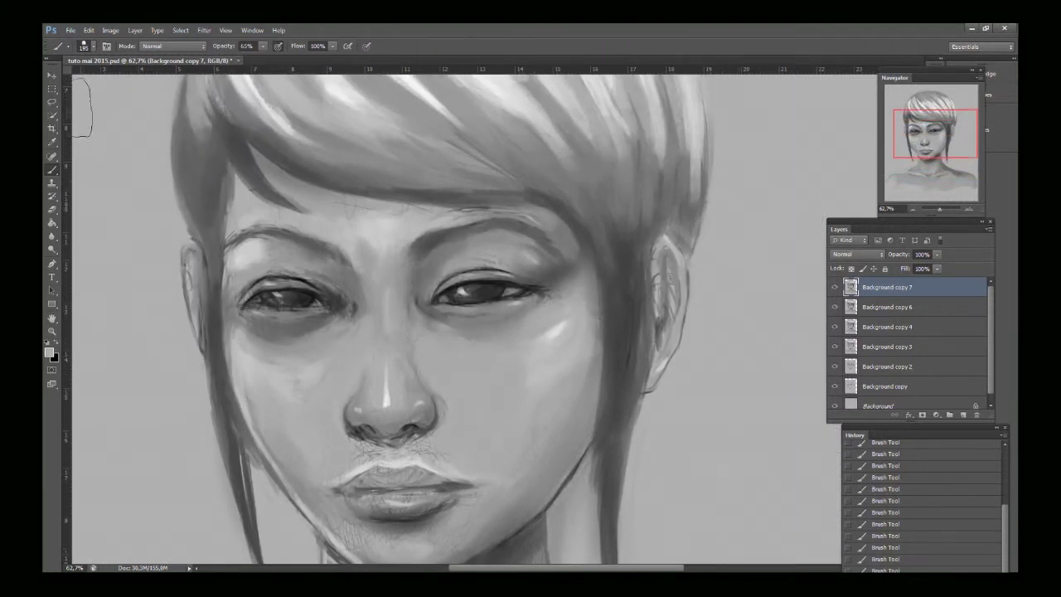
click(92, 47)
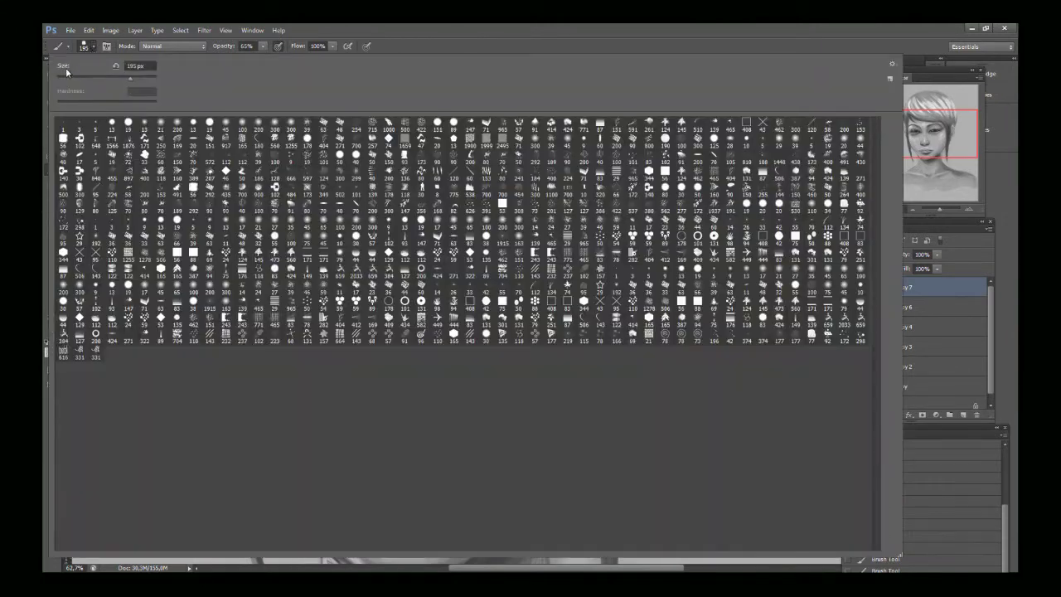
click(89, 77)
click(414, 54)
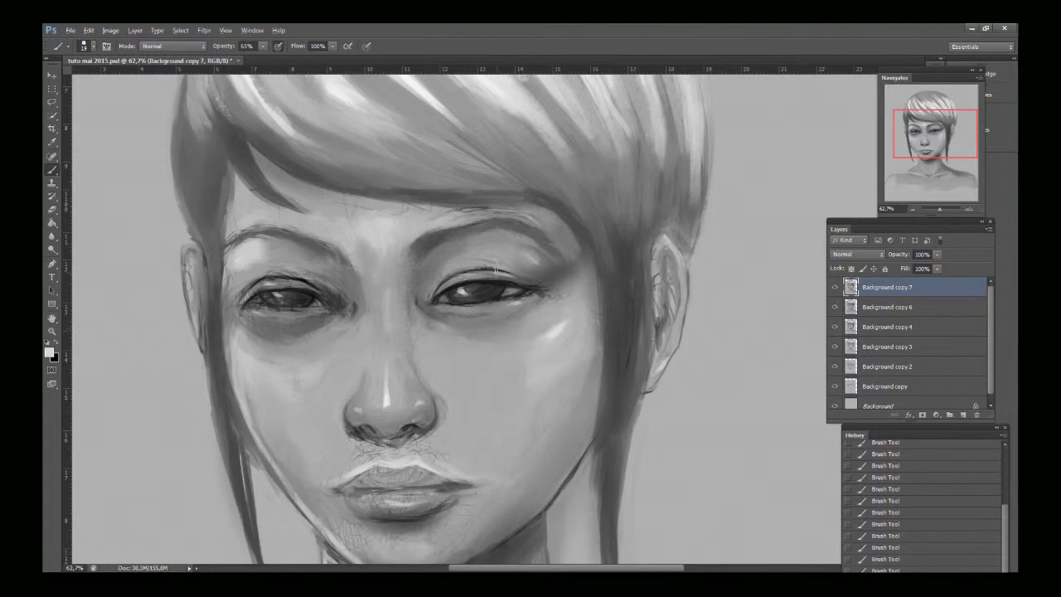
alt+click(496, 277)
alt+click(435, 89)
drag(481, 275, 450, 279)
drag(919, 130, 912, 139)
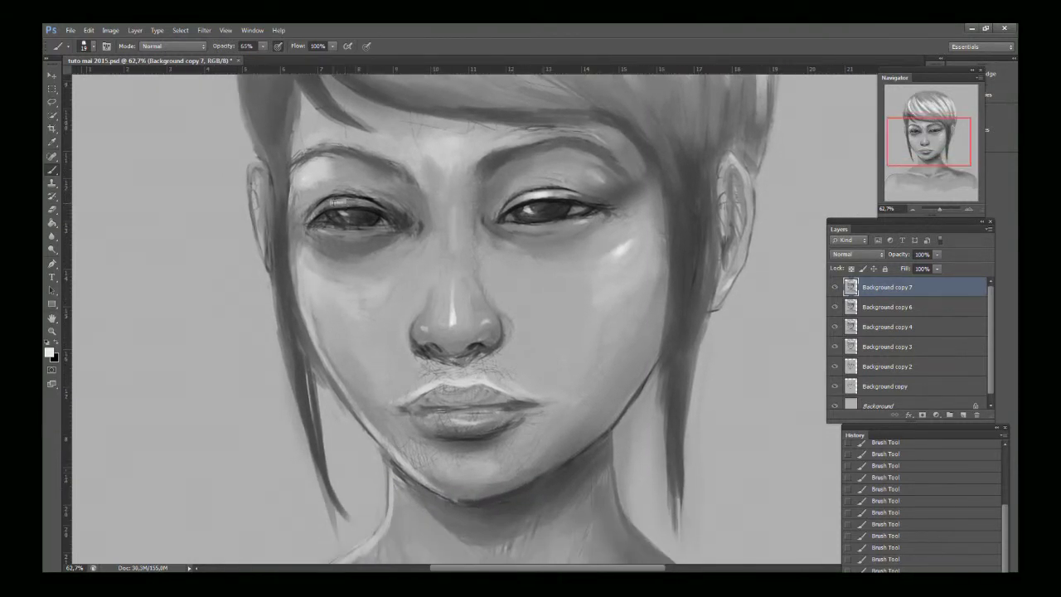
mouse_move(340, 203)
mouse_down()
mouse_move(353, 203)
mouse_move(321, 214)
mouse_up()
Step: Paint light highlights on the lips and blend them with sampled greys
drag(466, 419, 474, 418)
alt+click(466, 412)
alt+click(475, 413)
alt+click(471, 414)
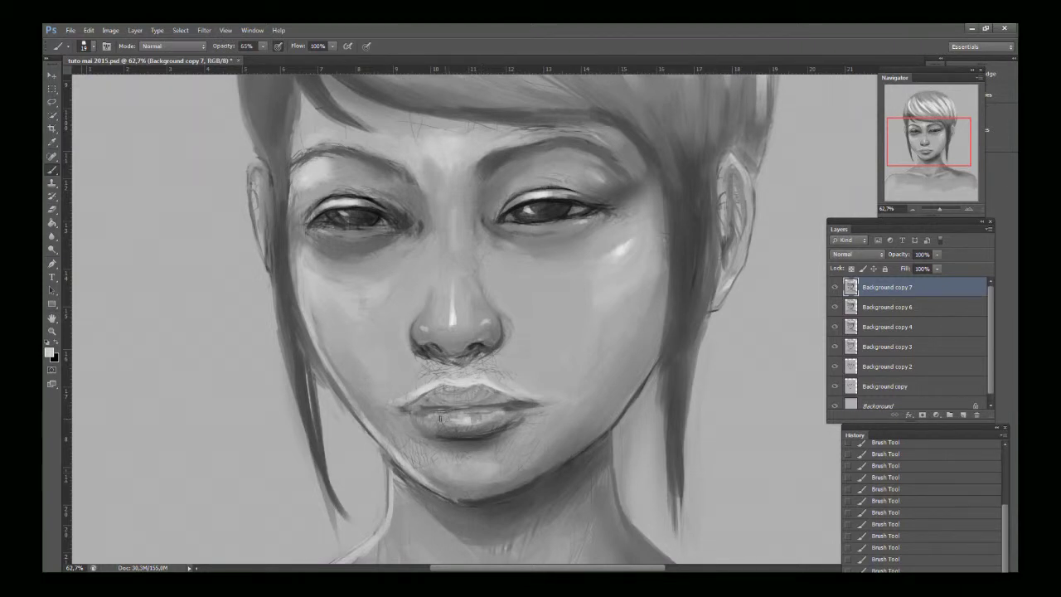
drag(440, 419, 450, 422)
alt+click(461, 422)
alt+click(467, 418)
Step: Soften the right-hand corner of the mouth and the lower lip's edge with sampled greys
alt+click(513, 412)
alt+click(527, 415)
alt+click(526, 418)
alt+click(501, 429)
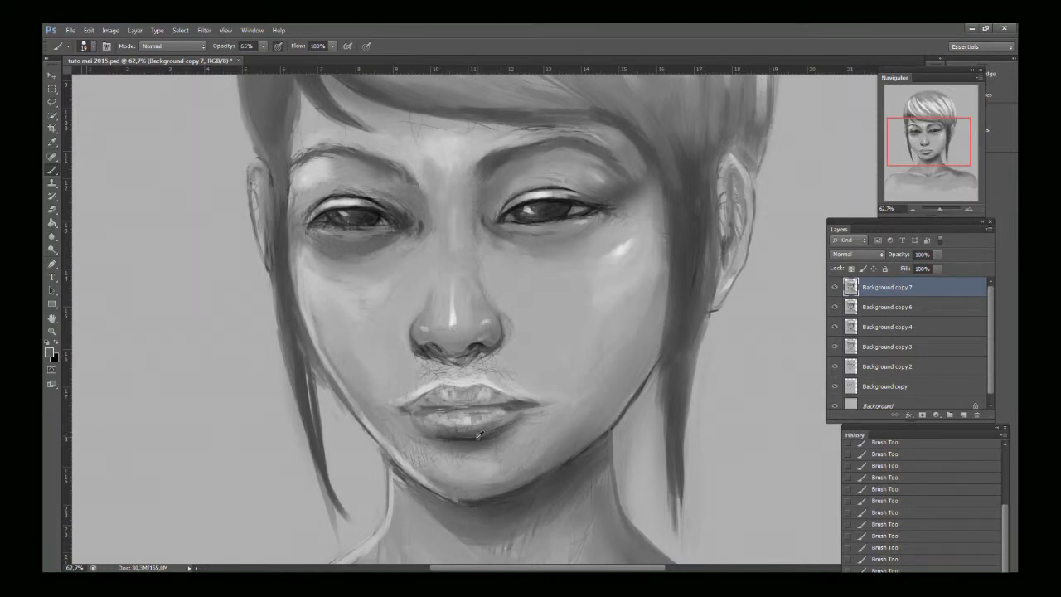
alt+click(479, 435)
Step: Strengthen the small highlight on the right-hand nostril with a sampled light grey
drag(939, 208, 941, 208)
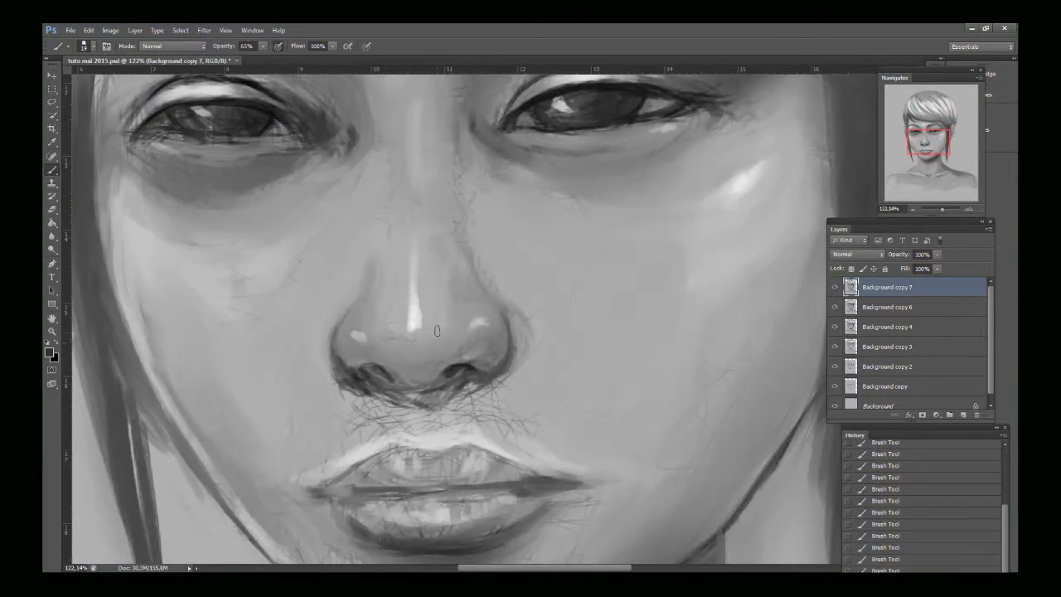
alt+click(484, 322)
drag(490, 325, 475, 325)
Step: Toggle the visibility of the layer Background copy 7 to compare the face before and after the smoothing
click(833, 289)
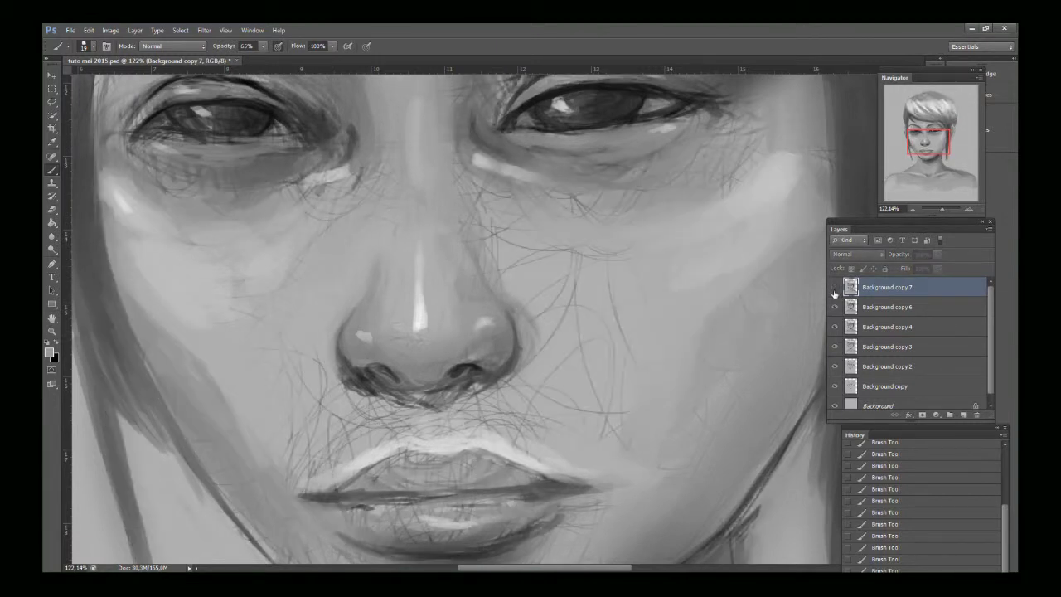
click(834, 290)
click(834, 294)
click(834, 294)
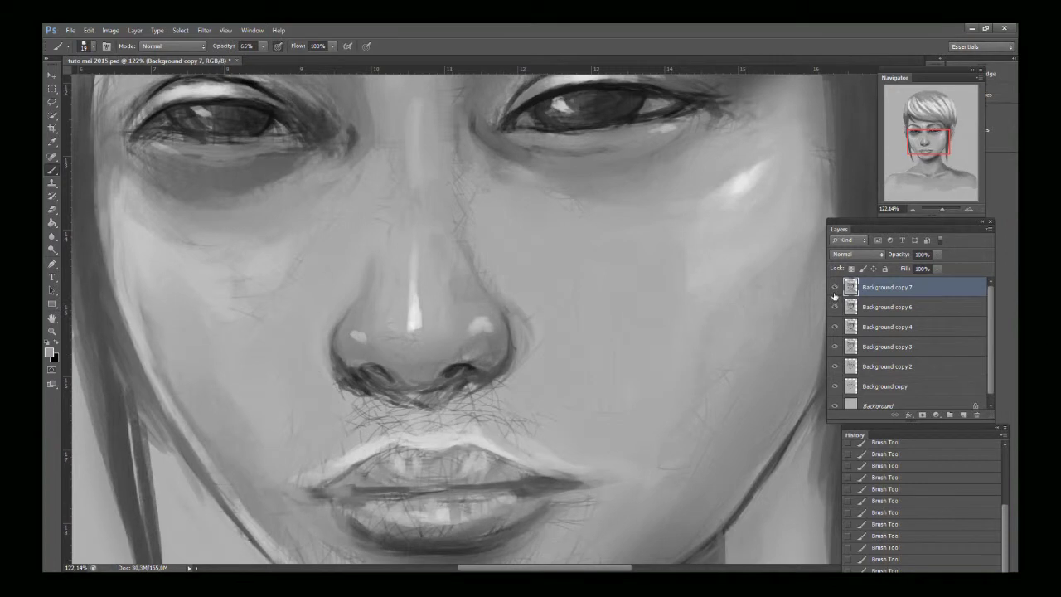
click(834, 295)
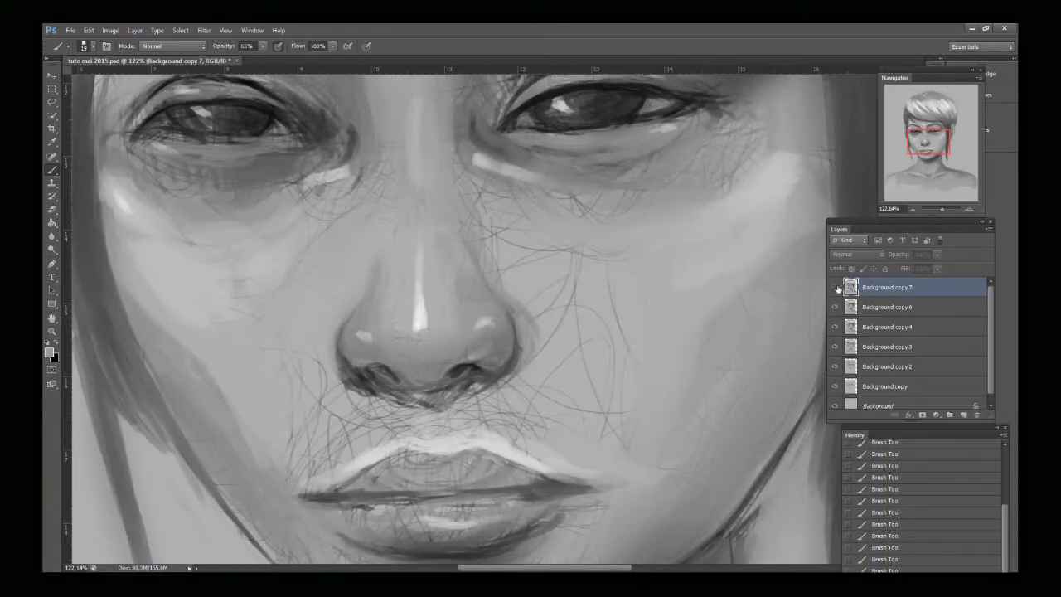
click(835, 287)
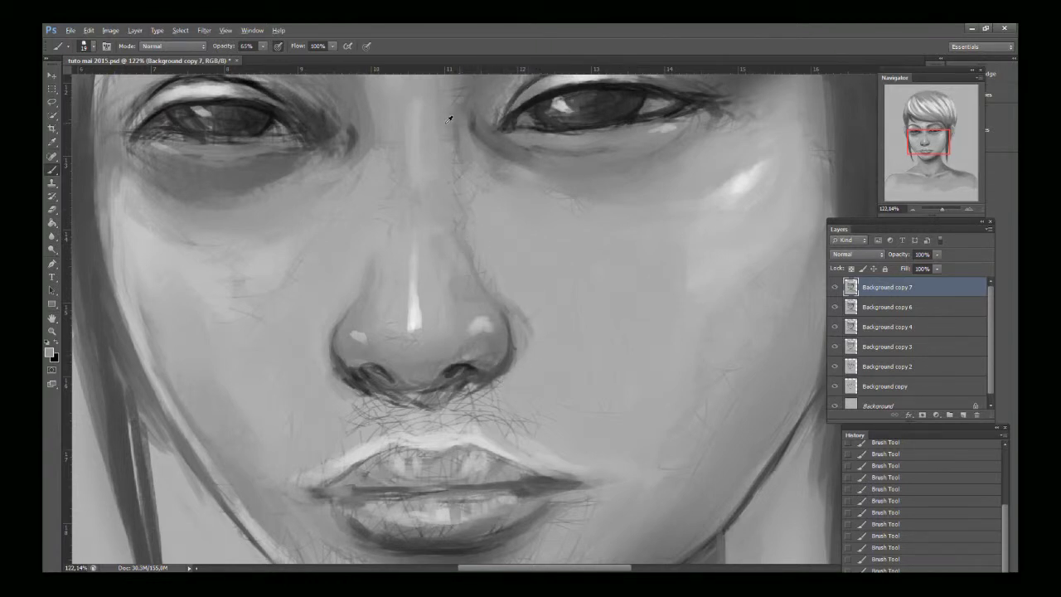
Step: Clean up the left-hand eyebrow's edges and smooth the skin beneath it with sampled greys
alt+click(253, 157)
mouse_move(928, 142)
mouse_down()
mouse_move(929, 126)
mouse_move(919, 132)
mouse_up()
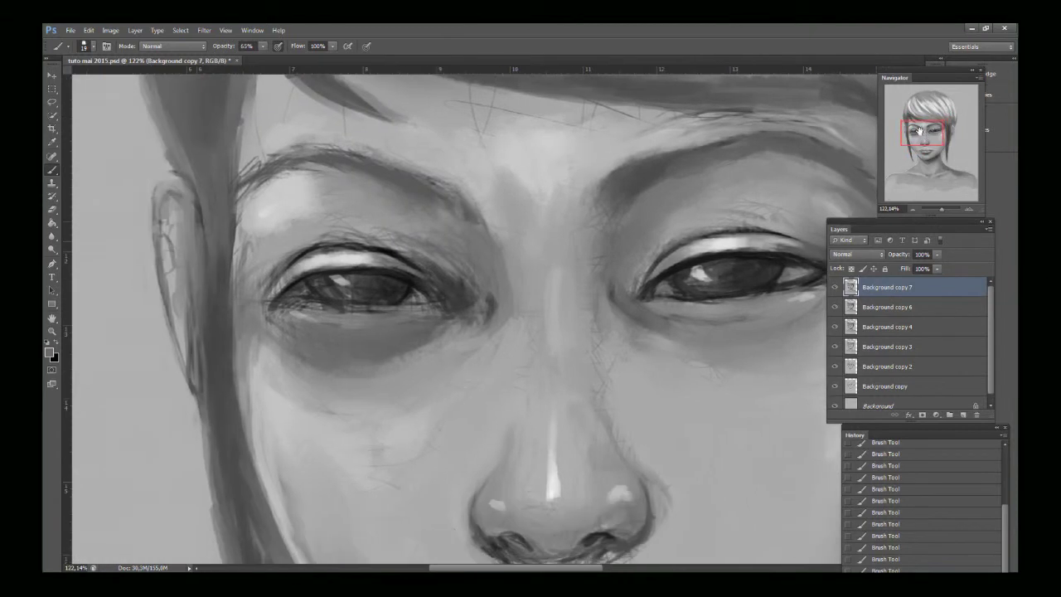
alt+click(294, 134)
mouse_move(292, 139)
mouse_down()
mouse_move(243, 175)
mouse_move(327, 135)
mouse_move(363, 168)
mouse_up()
alt+click(345, 169)
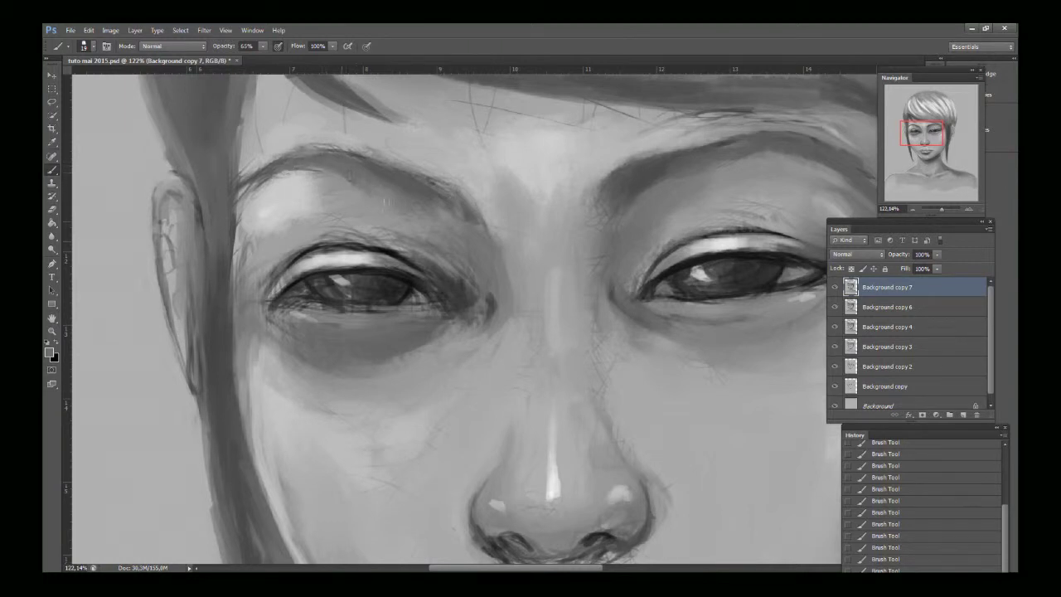
alt+click(362, 199)
mouse_move(317, 172)
mouse_down()
mouse_move(247, 205)
mouse_move(242, 197)
mouse_move(251, 189)
mouse_move(241, 201)
mouse_move(242, 255)
mouse_up()
Step: Paint over the sketch lines between the left-hand eye and the hair strand with sampled skin greys
alt+click(242, 197)
drag(240, 214, 249, 261)
drag(236, 219, 239, 262)
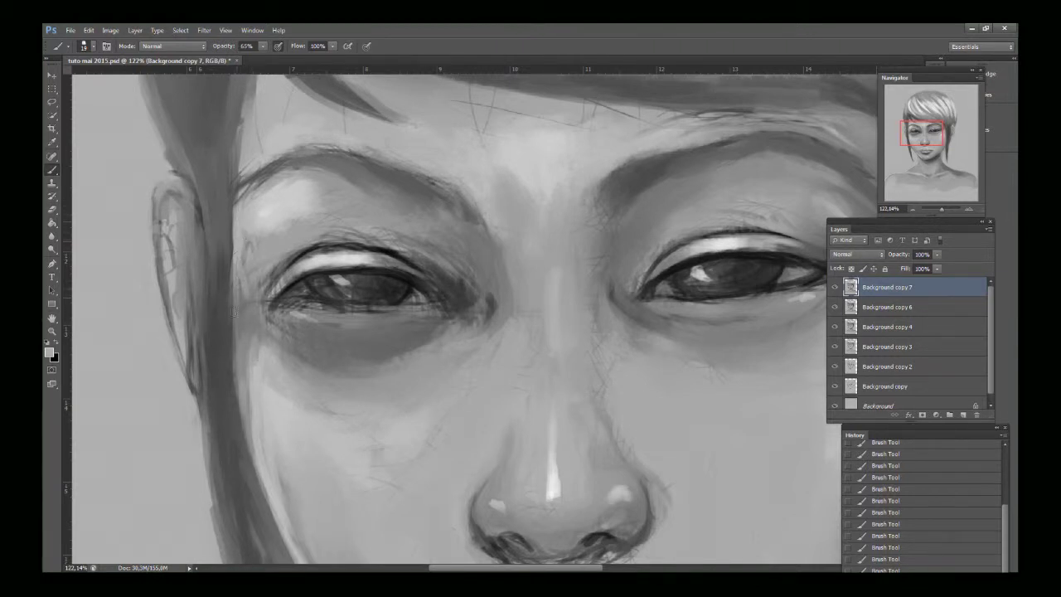
alt+click(258, 273)
drag(247, 278, 241, 310)
alt+click(256, 280)
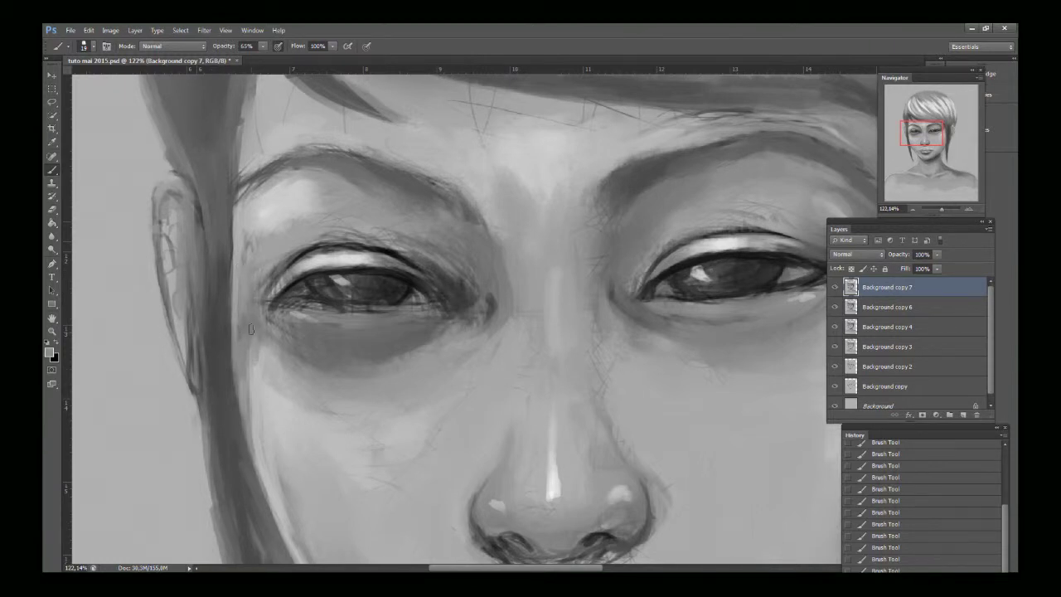
Step: Smooth the scratchy lines at the outer corner of the left-hand eye with sampled greys
alt+click(285, 258)
alt+click(278, 253)
alt+click(285, 262)
drag(273, 266, 259, 287)
alt+click(276, 252)
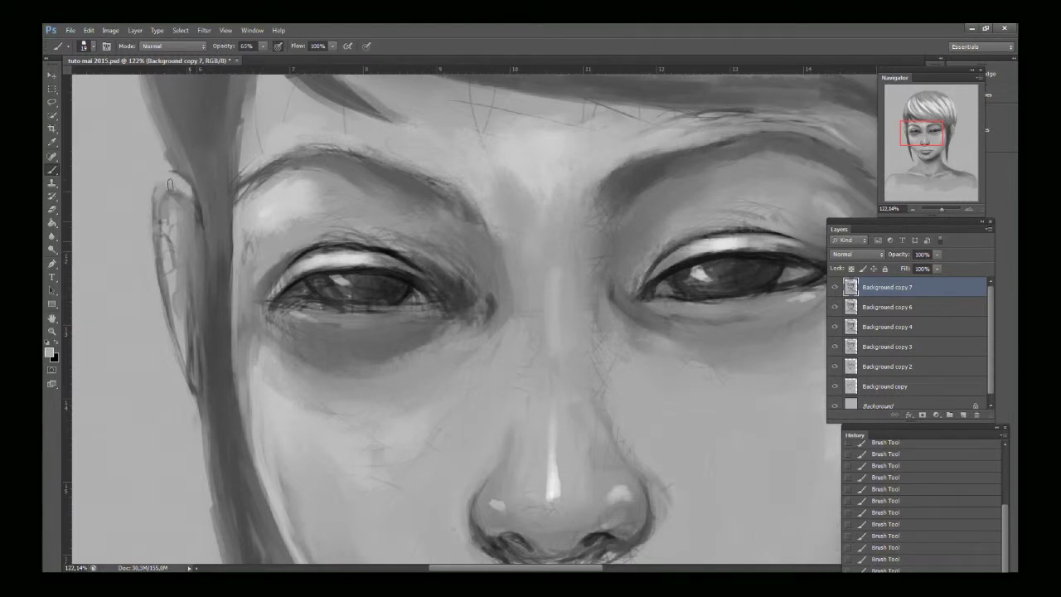
Step: Smooth the edge of the dark hair strand beside the left-hand eye with sampled hair and skin greys
alt+click(223, 270)
drag(222, 319, 228, 204)
alt+click(260, 176)
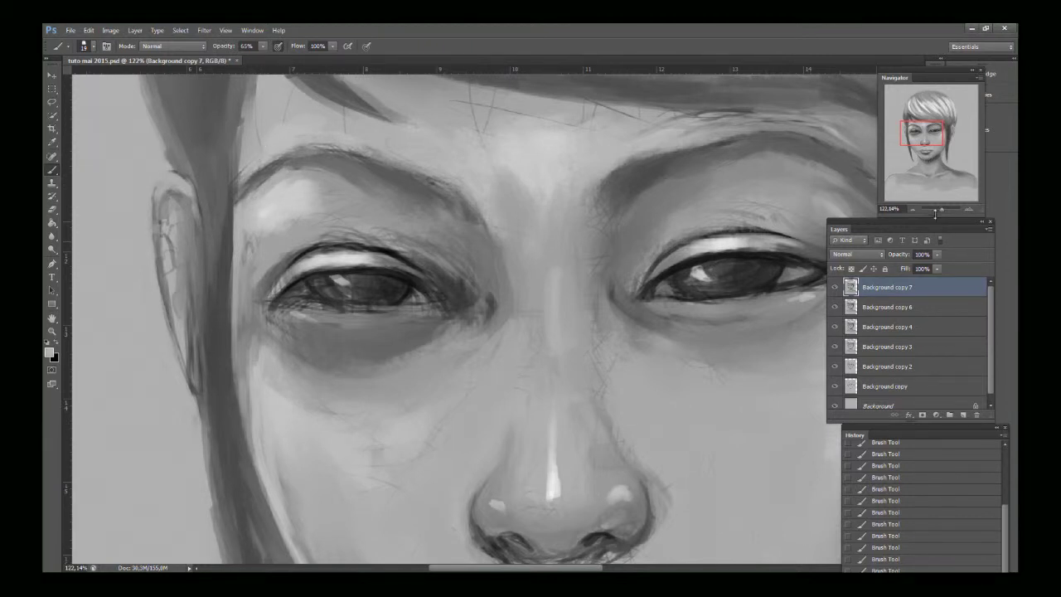
Step: Brighten and reshape the highlight on the right-hand cheekbone with sampled light greys
drag(941, 211, 942, 213)
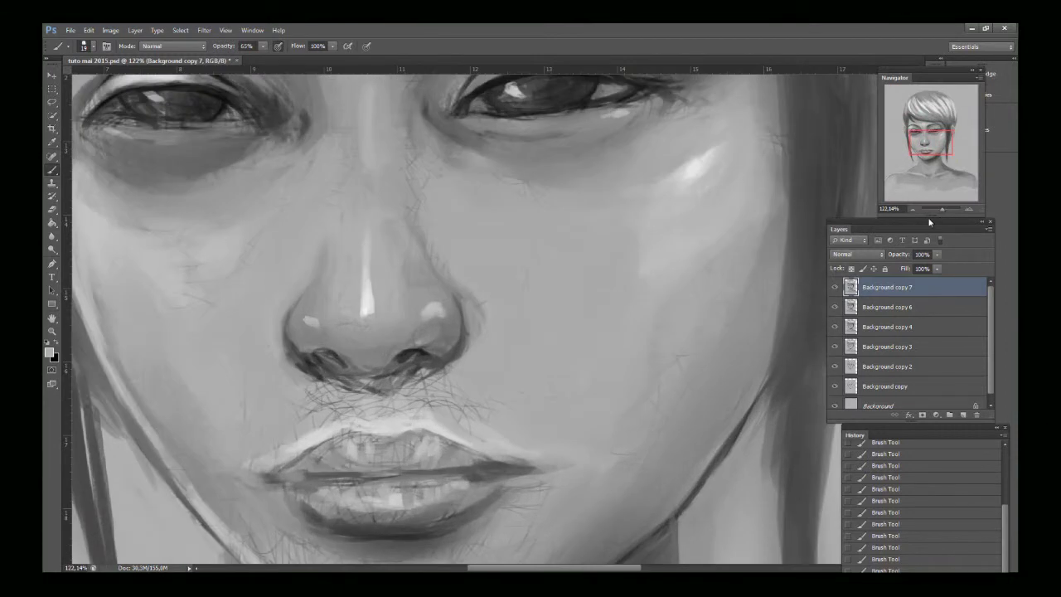
drag(909, 140, 914, 145)
alt+click(630, 268)
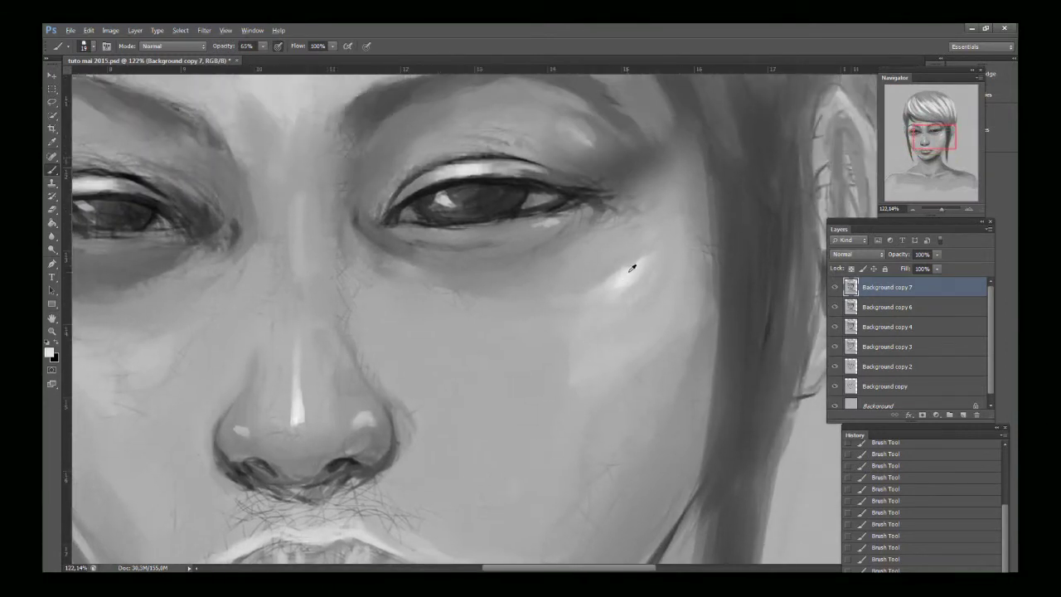
mouse_move(650, 256)
mouse_down()
mouse_move(613, 280)
mouse_move(623, 259)
mouse_move(617, 266)
mouse_move(649, 252)
mouse_move(589, 297)
mouse_up()
alt+click(622, 260)
alt+click(633, 282)
drag(628, 280, 586, 295)
Step: Smooth the skin along the hair edge beside the right-hand cheekbone and temple with sampled greys
alt+click(672, 241)
drag(696, 217, 705, 295)
alt+click(712, 238)
mouse_move(700, 203)
mouse_down()
mouse_move(704, 238)
mouse_move(706, 147)
mouse_up()
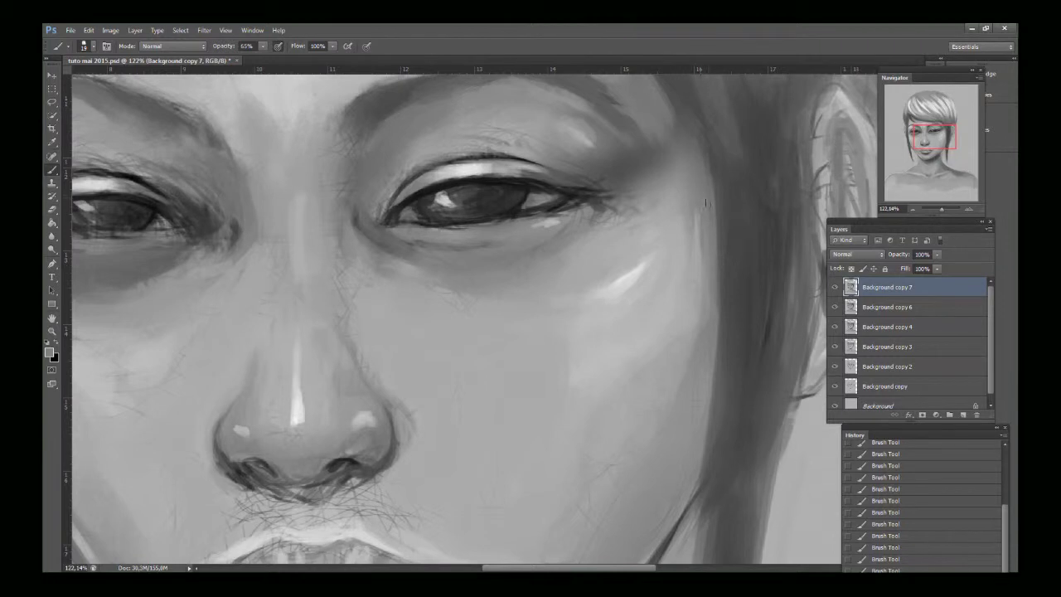
mouse_move(699, 222)
mouse_down()
mouse_move(700, 194)
mouse_move(699, 292)
mouse_up()
Step: Blend the inner edge of the right-hand hair at the temple with sampled hair and skin greys
alt+click(751, 172)
drag(929, 135, 927, 128)
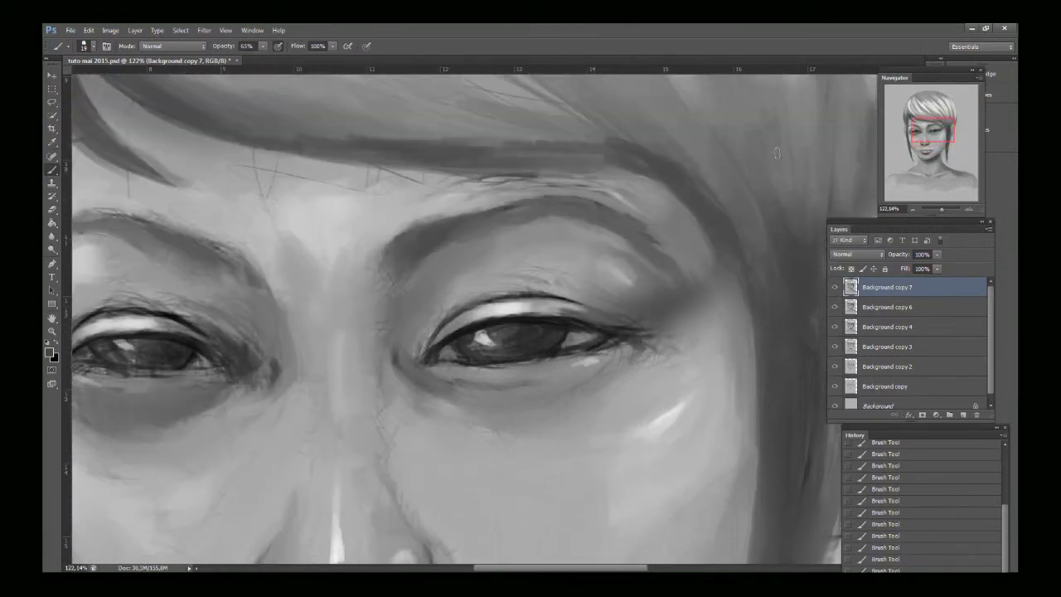
drag(766, 297, 723, 192)
alt+click(734, 274)
alt+click(738, 344)
Step: Clean up the outer contours of both nostril wings with greys sampled from the surrounding skin
mouse_move(941, 209)
mouse_down()
mouse_move(932, 212)
mouse_move(941, 212)
mouse_up()
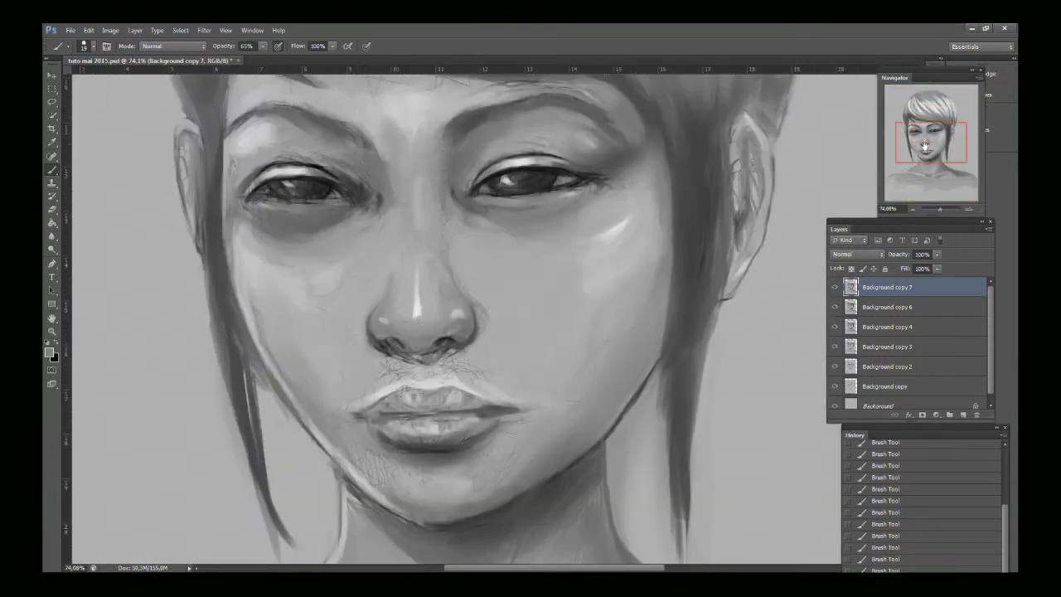
drag(919, 146, 925, 152)
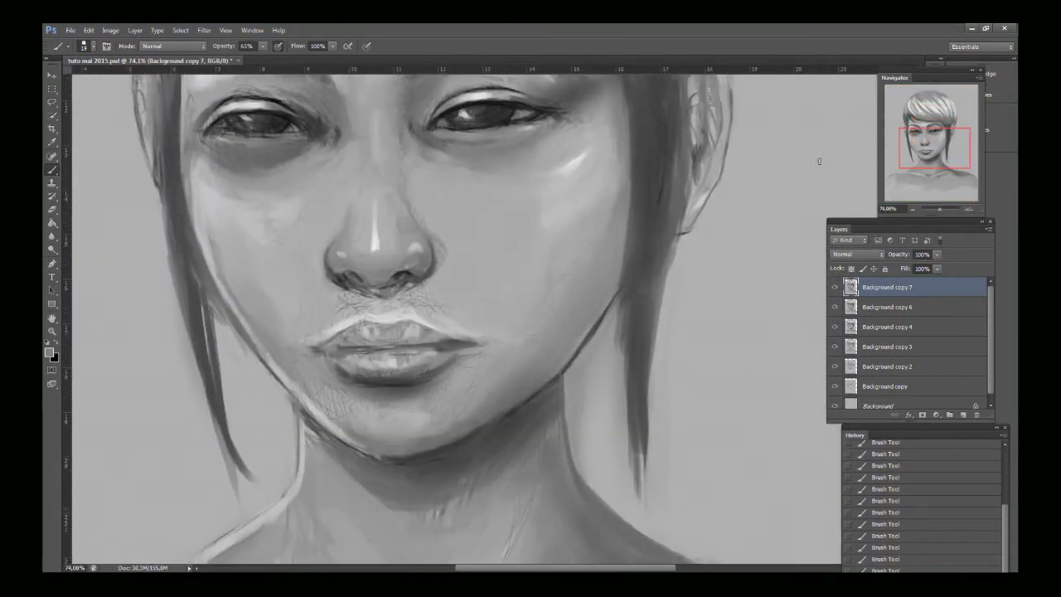
alt+click(448, 260)
alt+click(430, 265)
alt+click(333, 272)
drag(329, 267, 330, 250)
alt+click(323, 240)
drag(327, 260, 330, 247)
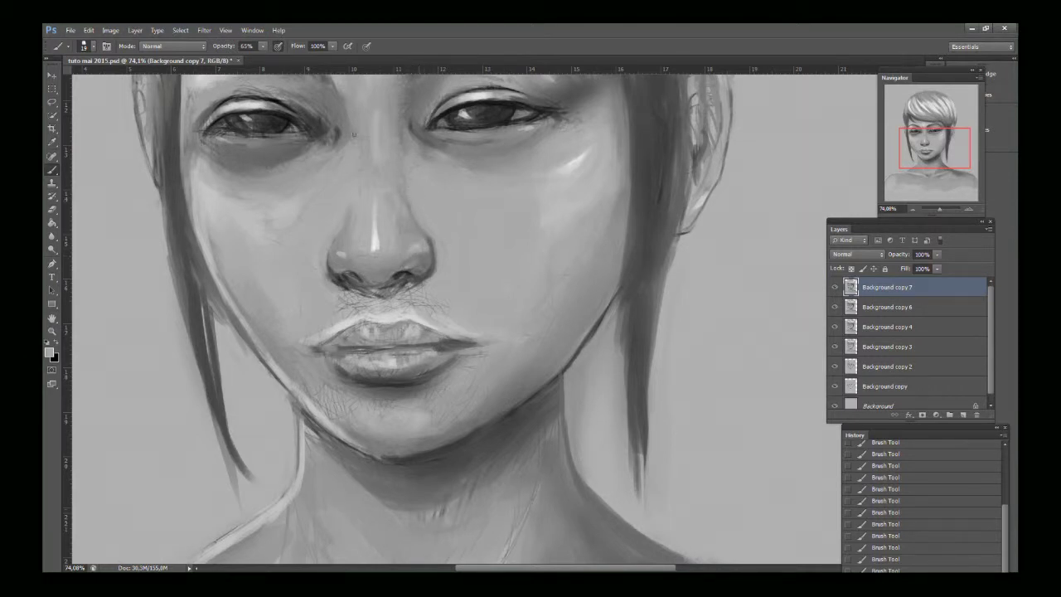
Step: Enlarge the brush to 77 px and broaden the highlights on both cheekbones with sampled light greys
click(93, 46)
click(497, 41)
alt+click(576, 163)
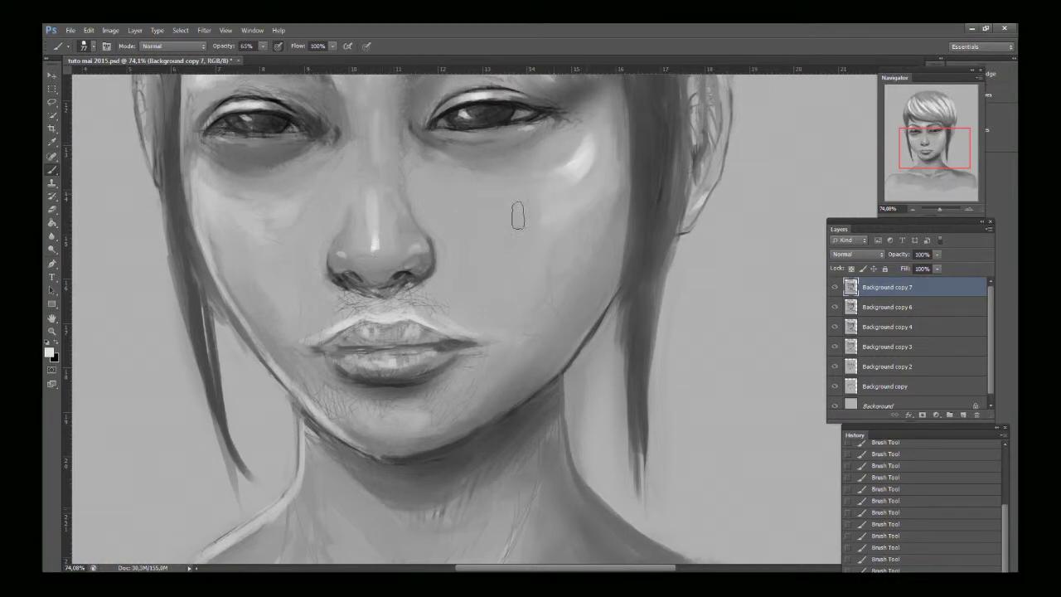
drag(193, 162, 202, 172)
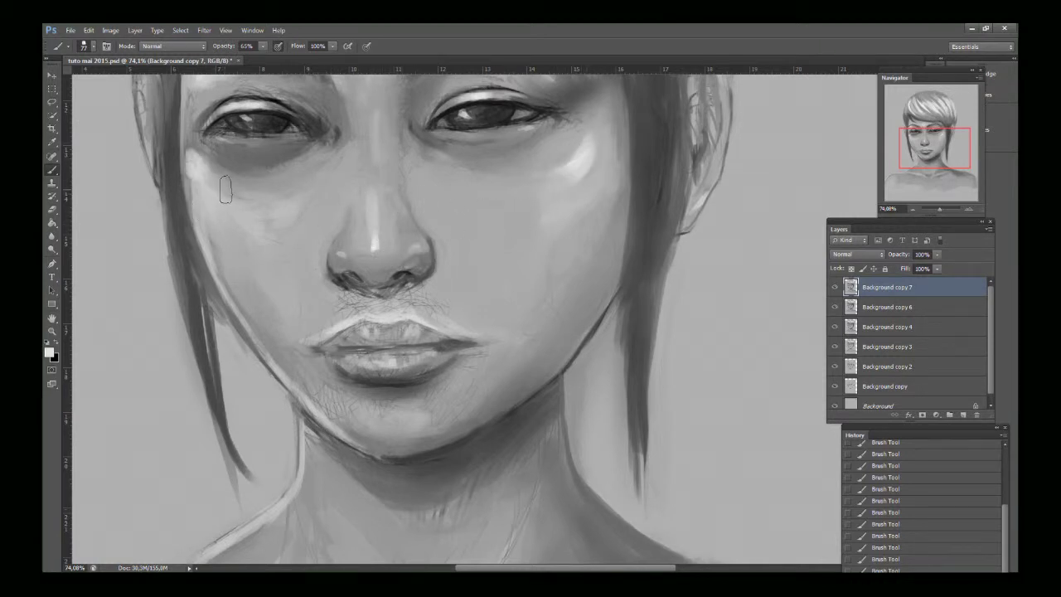
alt+click(572, 145)
mouse_move(574, 155)
mouse_down()
mouse_move(602, 136)
mouse_move(570, 158)
mouse_move(557, 188)
mouse_up()
alt+click(577, 169)
Step: Paint over the sketch lines on both sides above the upper lip with a sampled skin grey
alt+click(338, 308)
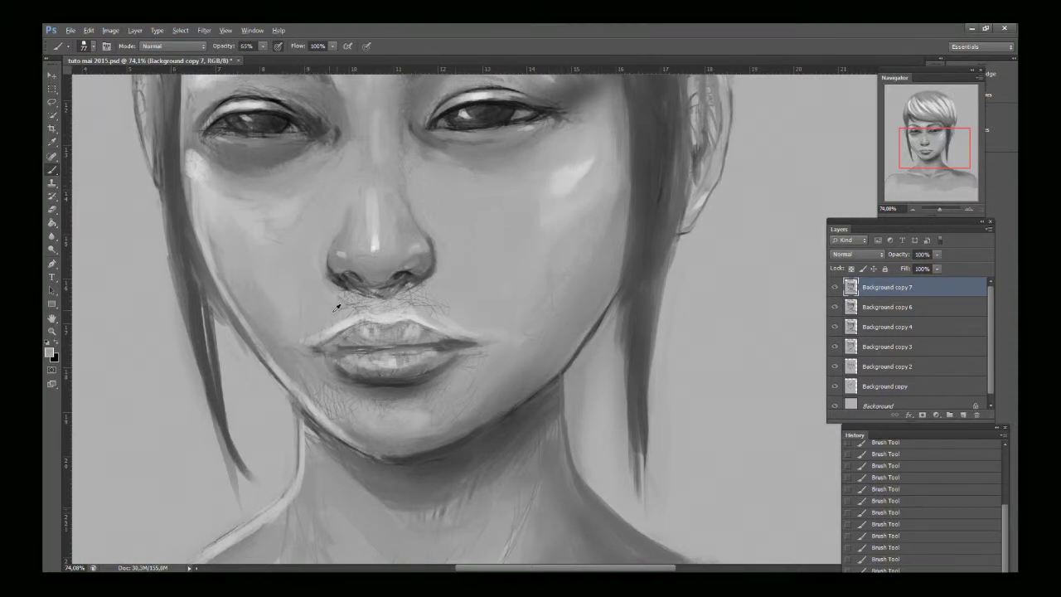
drag(342, 306, 348, 310)
mouse_move(431, 298)
mouse_down()
mouse_move(419, 306)
mouse_move(461, 312)
mouse_up()
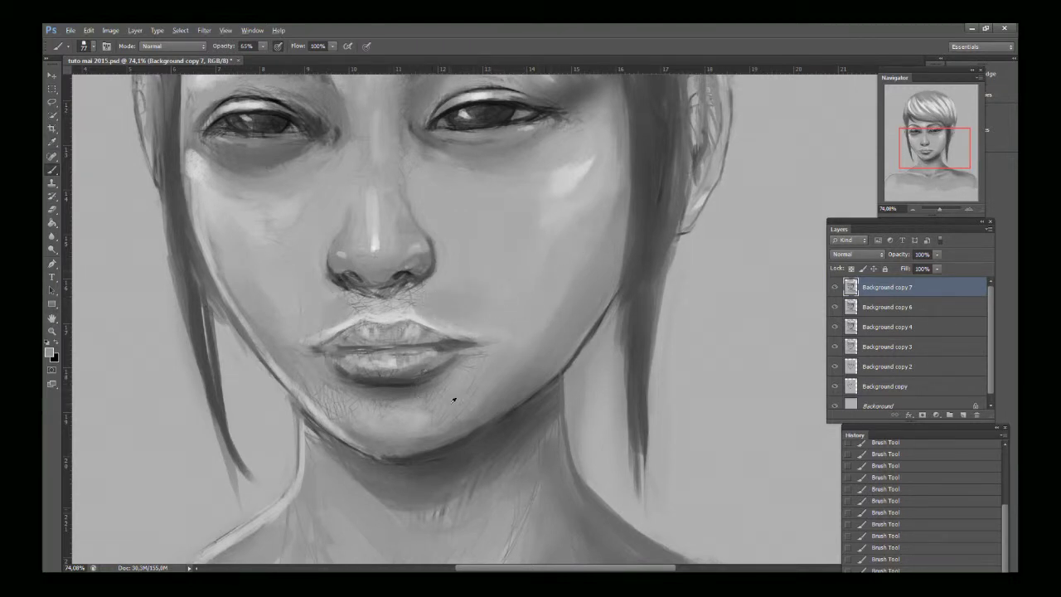
Step: Add a light highlight to the chin and paint over the sketch lines on both sides of it
alt+click(552, 199)
drag(396, 419, 379, 419)
alt+click(448, 399)
drag(476, 384, 442, 405)
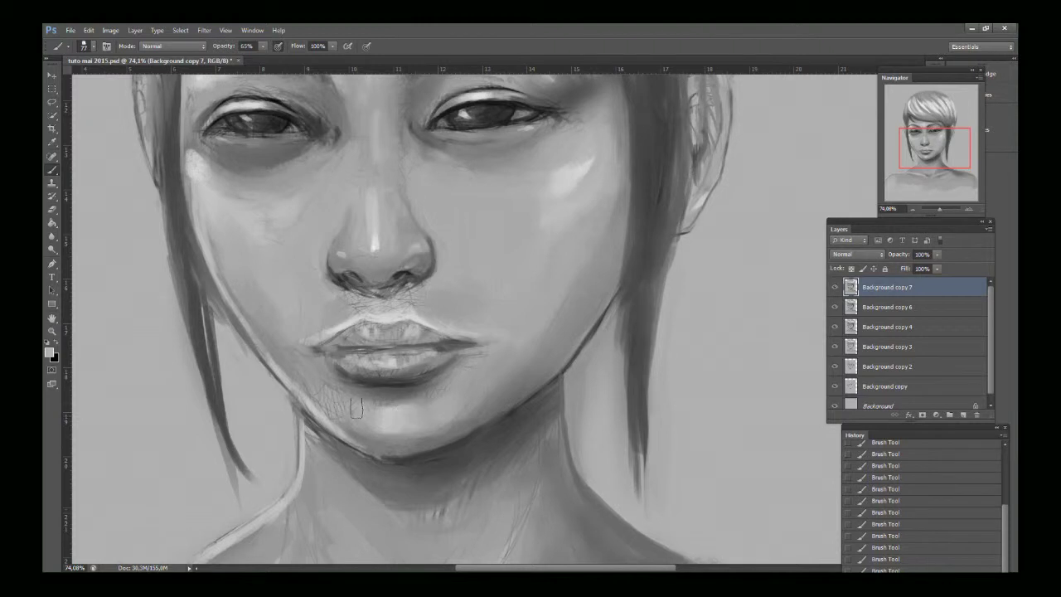
alt+click(296, 356)
drag(298, 375, 354, 411)
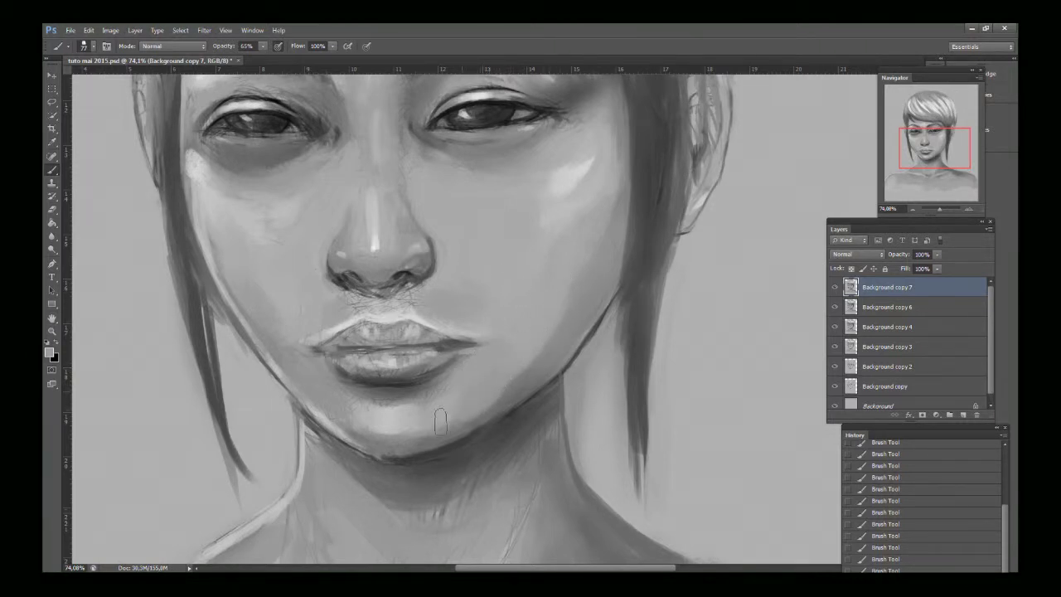
Step: Refine the shading on the chin's lower edge and blend its highlight with sampled greys
alt+click(416, 461)
mouse_move(415, 461)
mouse_down()
mouse_move(355, 451)
mouse_move(346, 434)
mouse_move(386, 441)
mouse_move(431, 435)
mouse_move(363, 433)
mouse_move(430, 434)
mouse_move(427, 421)
mouse_move(413, 437)
mouse_move(459, 420)
mouse_move(388, 435)
mouse_move(373, 412)
mouse_up()
alt+click(389, 433)
alt+click(390, 417)
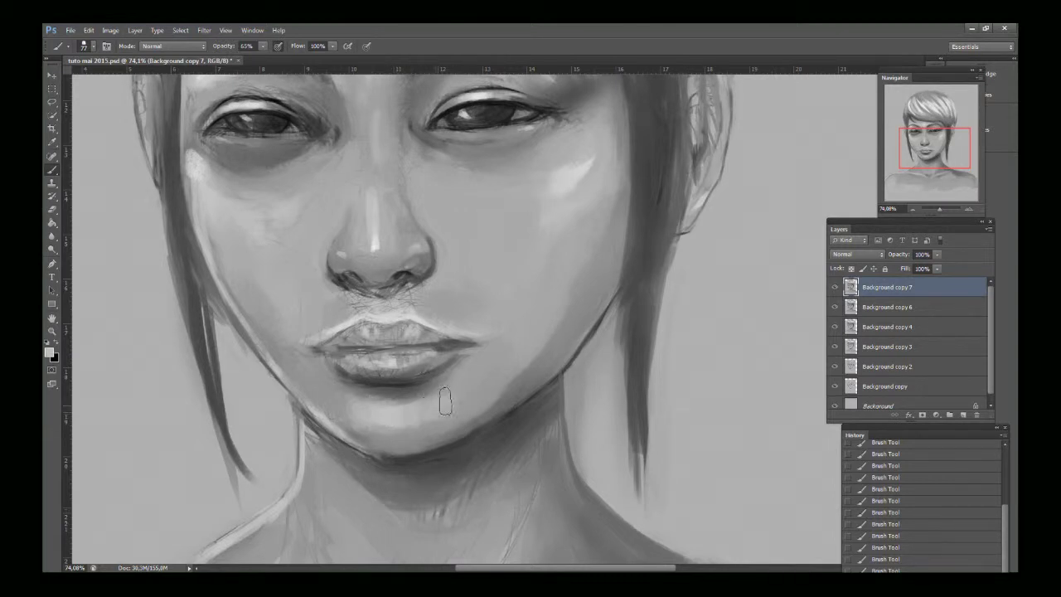
Step: Soften the highlight on the left-hand cheekbone beside the hair strand with sampled greys
alt+click(197, 144)
mouse_move(197, 148)
mouse_down()
mouse_move(222, 170)
mouse_move(212, 156)
mouse_move(199, 169)
mouse_move(235, 194)
mouse_move(191, 153)
mouse_move(195, 204)
mouse_up()
alt+click(201, 164)
alt+click(196, 163)
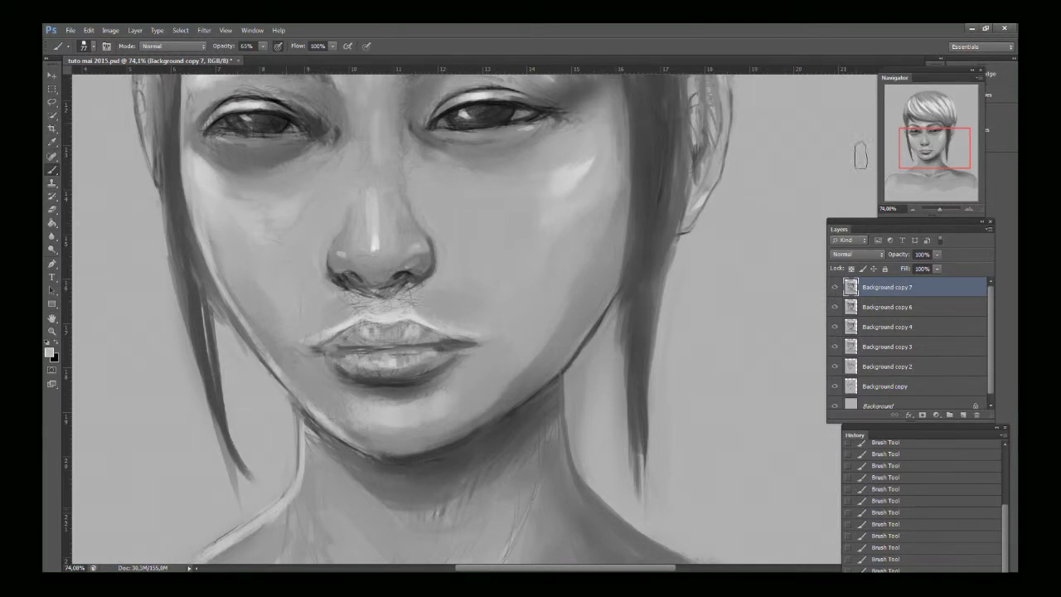
Step: Smooth the lower band of the fringe above the forehead with a sampled mid grey
scroll(862, 154, up, 3)
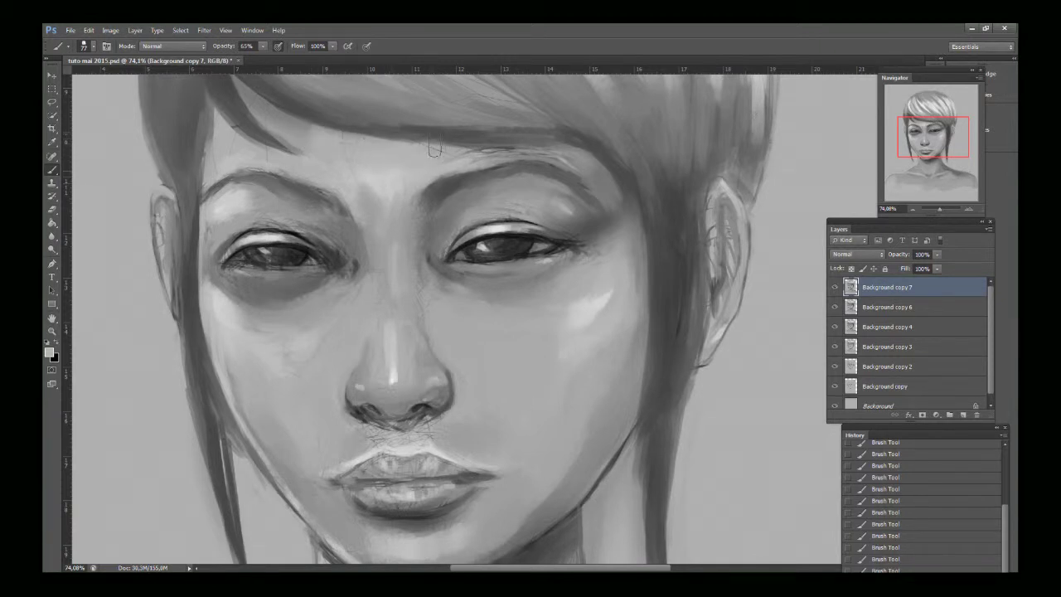
drag(916, 147, 920, 137)
alt+click(321, 222)
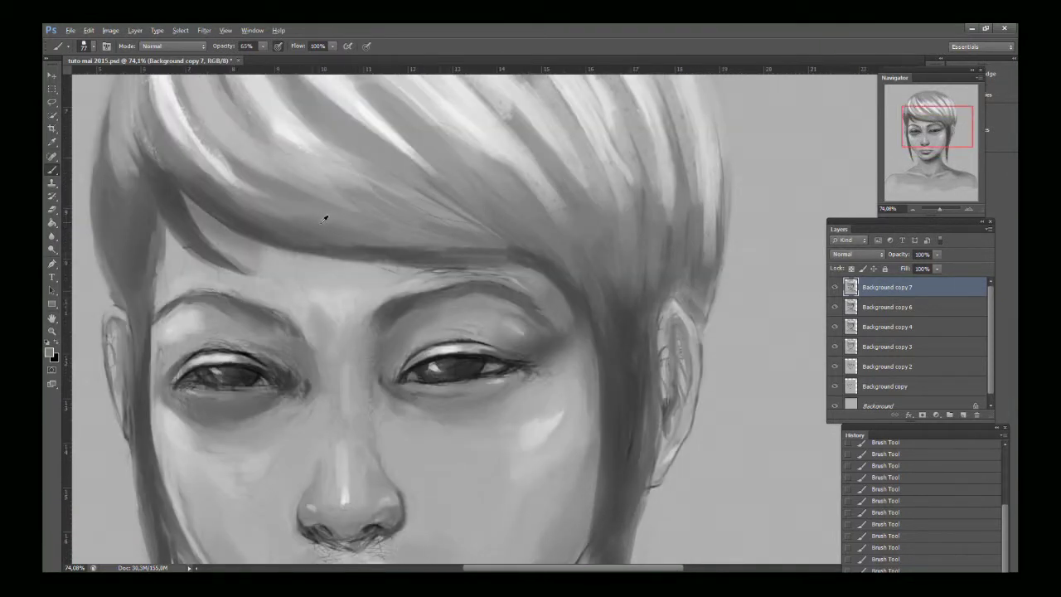
drag(319, 242, 396, 247)
drag(266, 225, 315, 237)
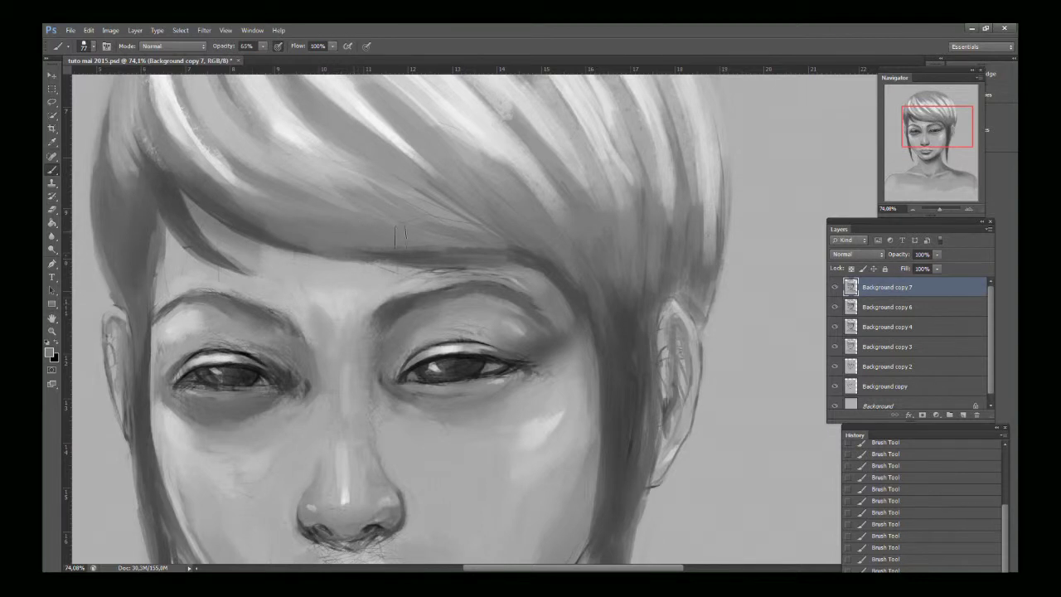
drag(401, 238, 447, 241)
Step: Reduce the brush size and smooth the skin around the right-hand eyebrow's outer end and temple with sampled greys
click(92, 47)
click(432, 53)
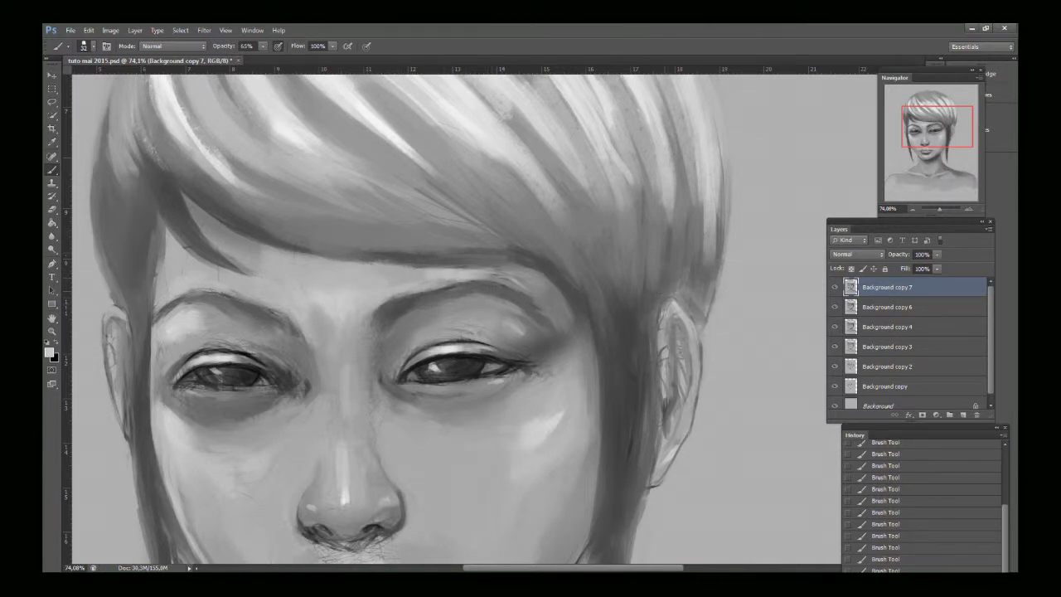
alt+click(528, 282)
alt+click(557, 313)
alt+click(517, 321)
alt+click(568, 320)
drag(577, 339, 584, 391)
alt+click(586, 397)
Step: Paint over the remaining sketch lines between the nose and upper lip with sampled skin greys
drag(927, 135, 922, 149)
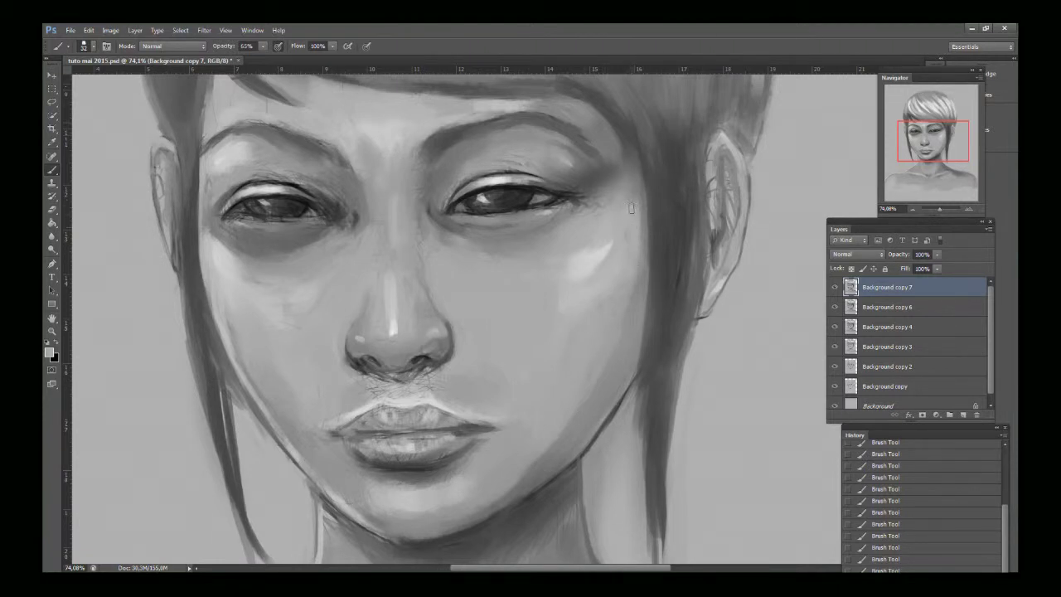
alt+click(618, 149)
alt+click(452, 244)
alt+click(438, 394)
drag(429, 389, 406, 395)
alt+click(444, 388)
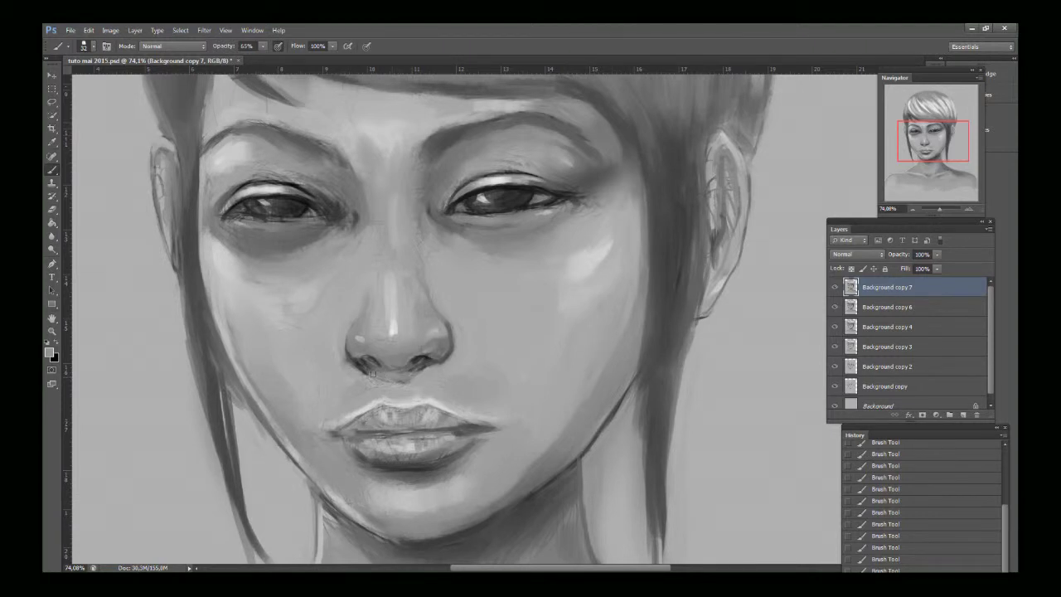
Step: Redefine the underside of the nose and both nostrils with sampled dark and mid greys
alt+click(361, 366)
drag(360, 364, 375, 373)
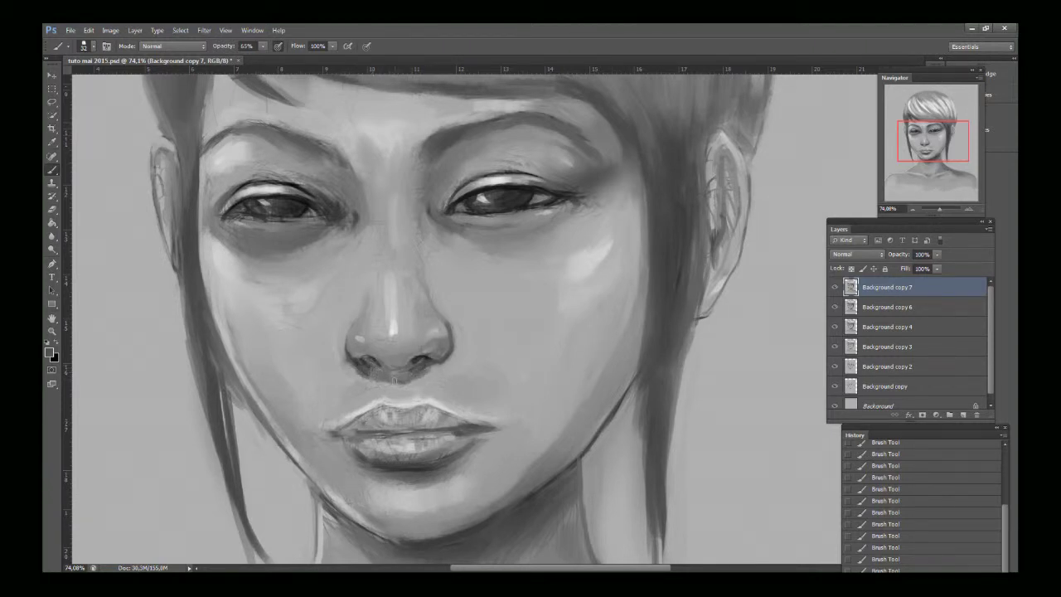
alt+click(418, 372)
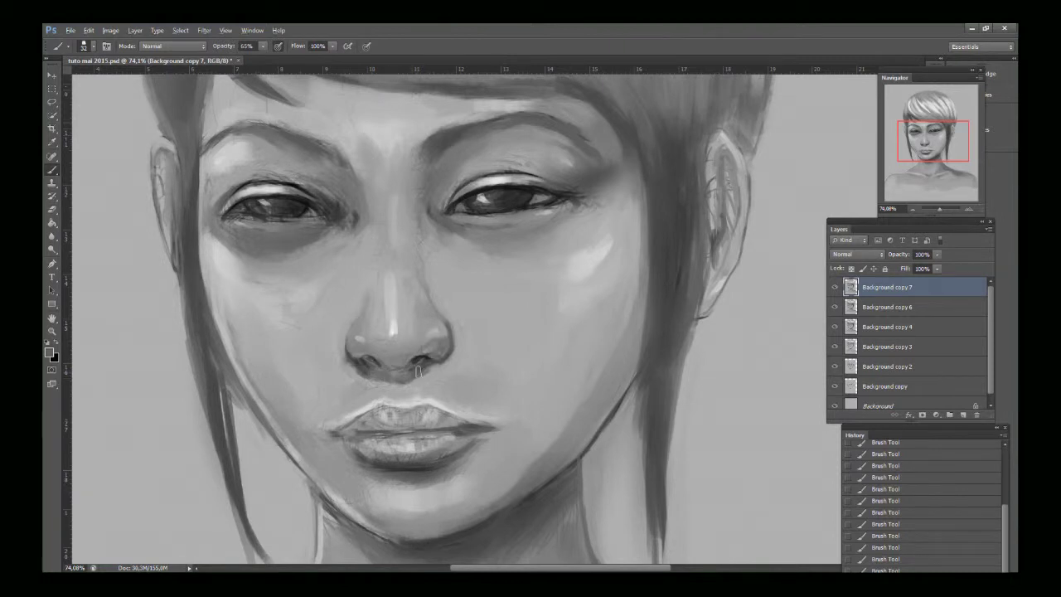
alt+click(371, 376)
alt+click(426, 375)
alt+click(353, 365)
alt+click(353, 363)
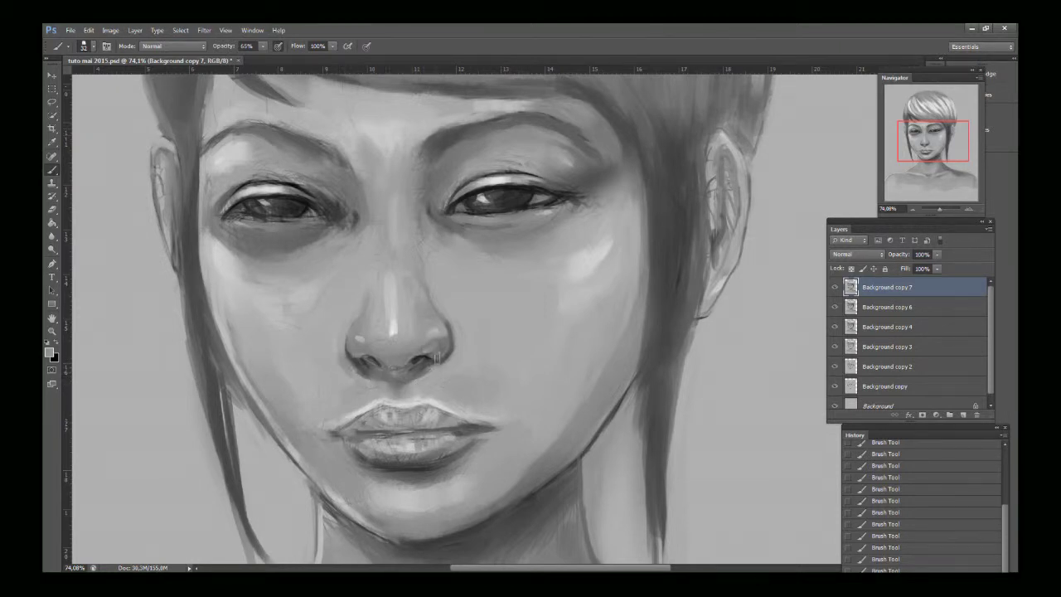
Step: Smooth the right-hand nostril wing and the side of the nose bridge with sampled greys
alt+click(426, 369)
alt+click(455, 354)
alt+click(430, 308)
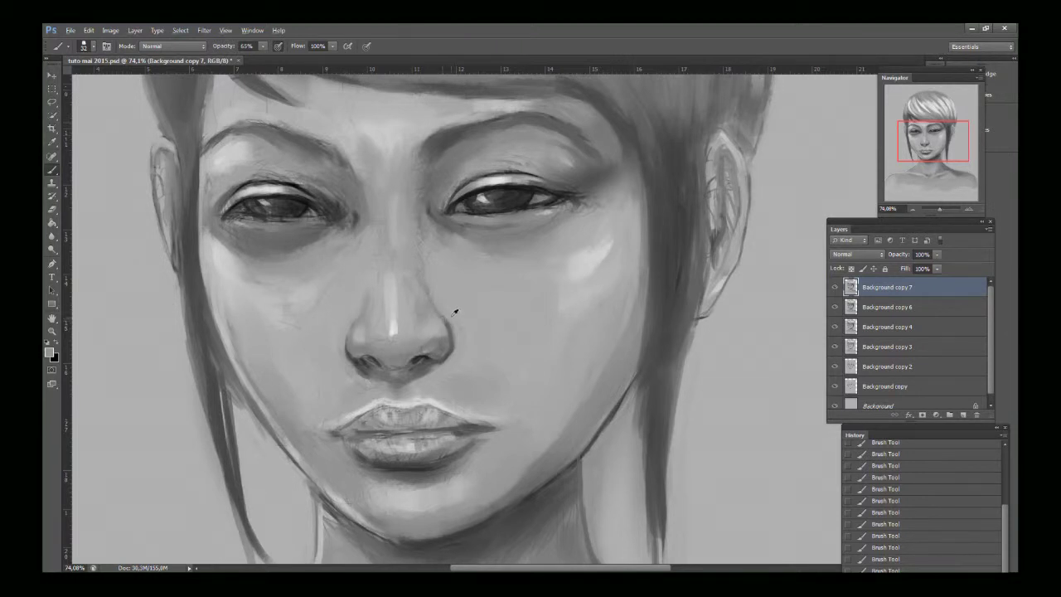
alt+click(451, 317)
drag(432, 281, 422, 246)
alt+click(435, 278)
alt+click(431, 308)
Step: Even out the shadow beneath the right-hand eye with sampled greys
alt+click(286, 221)
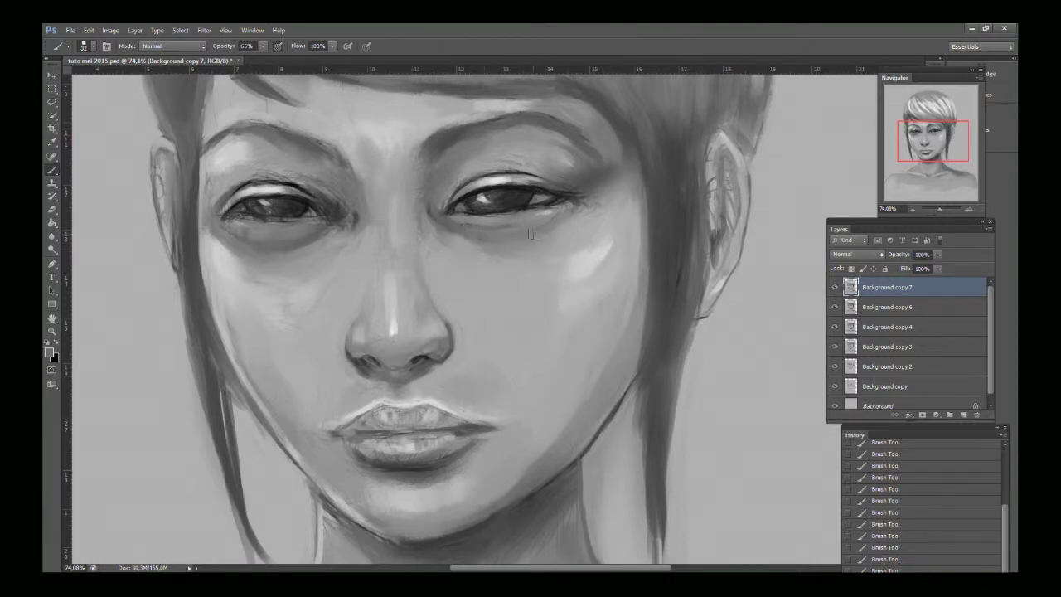
alt+click(488, 228)
alt+click(451, 238)
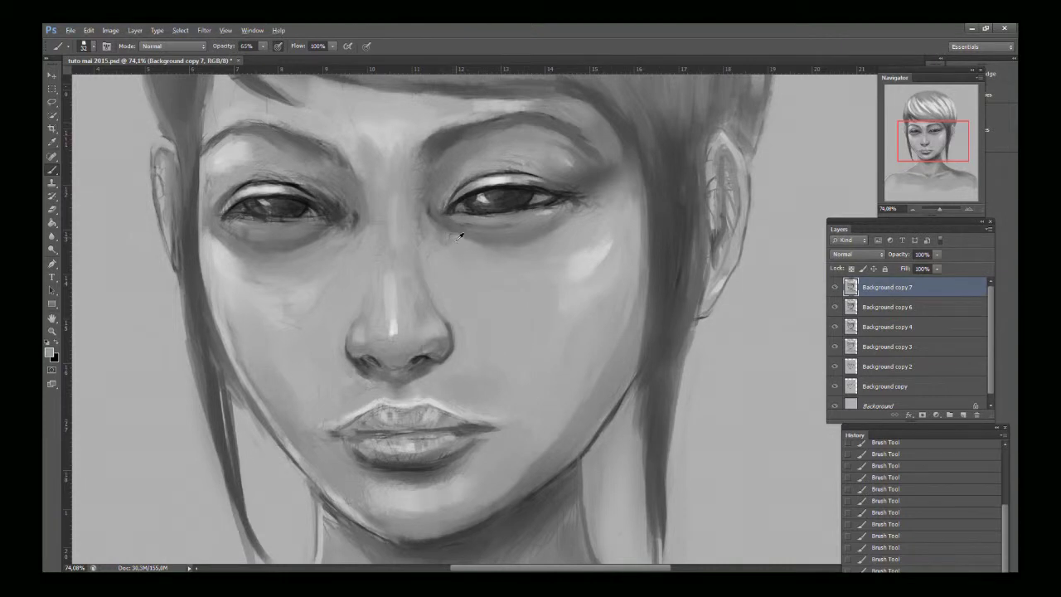
Step: Strengthen the highlight beneath the right-hand eyebrow with light greys sampled from the cheek and eyelid
alt+click(585, 262)
alt+click(565, 163)
alt+click(564, 162)
alt+click(594, 255)
alt+click(560, 151)
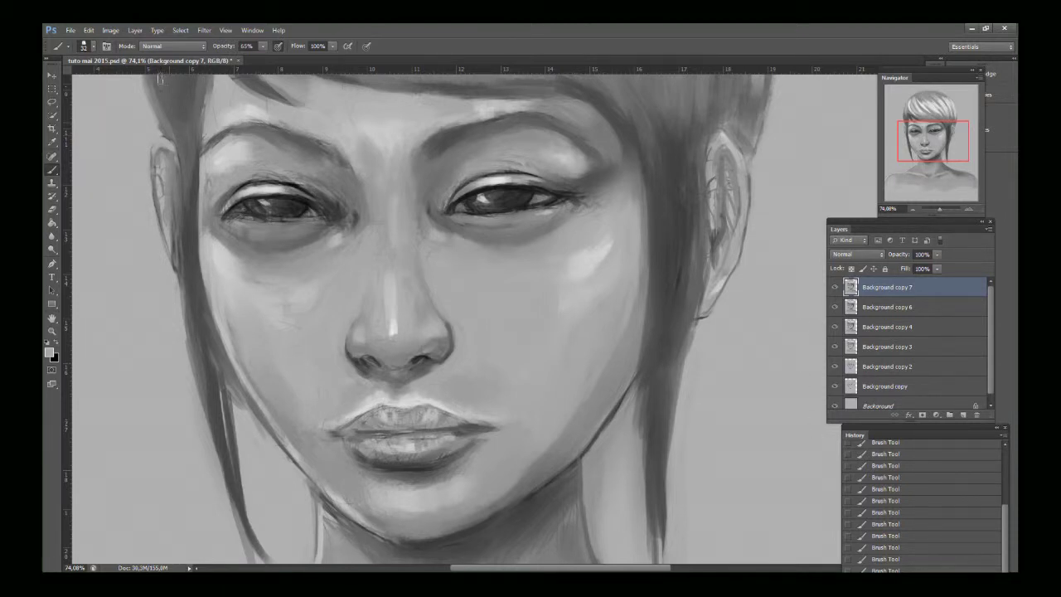
Step: Enlarge the brush to 114 px and blend the lower part of the fringe with sampled hair greys
click(86, 45)
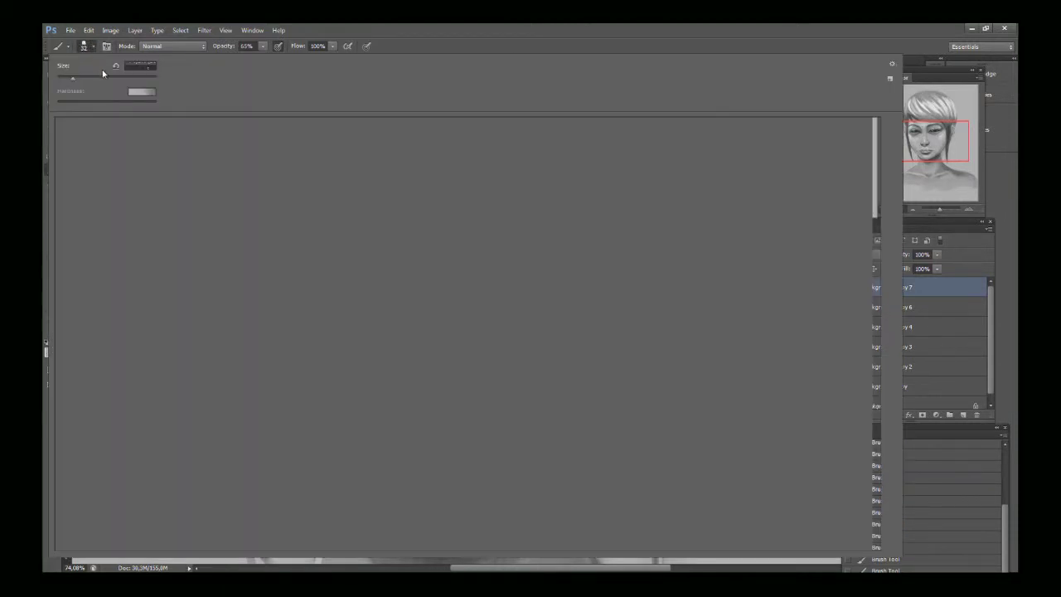
key(Return)
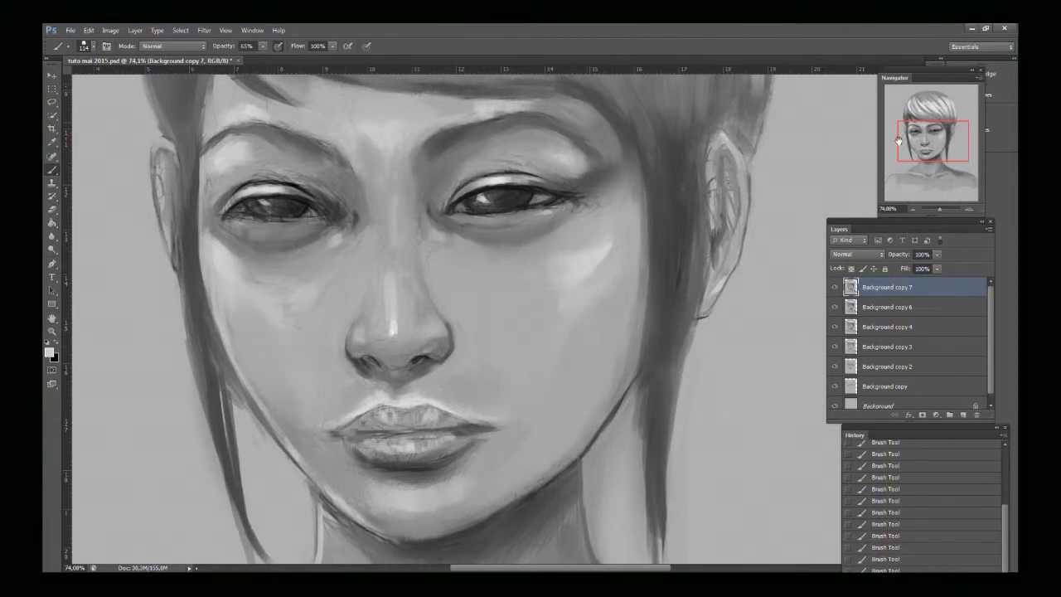
drag(910, 148, 911, 138)
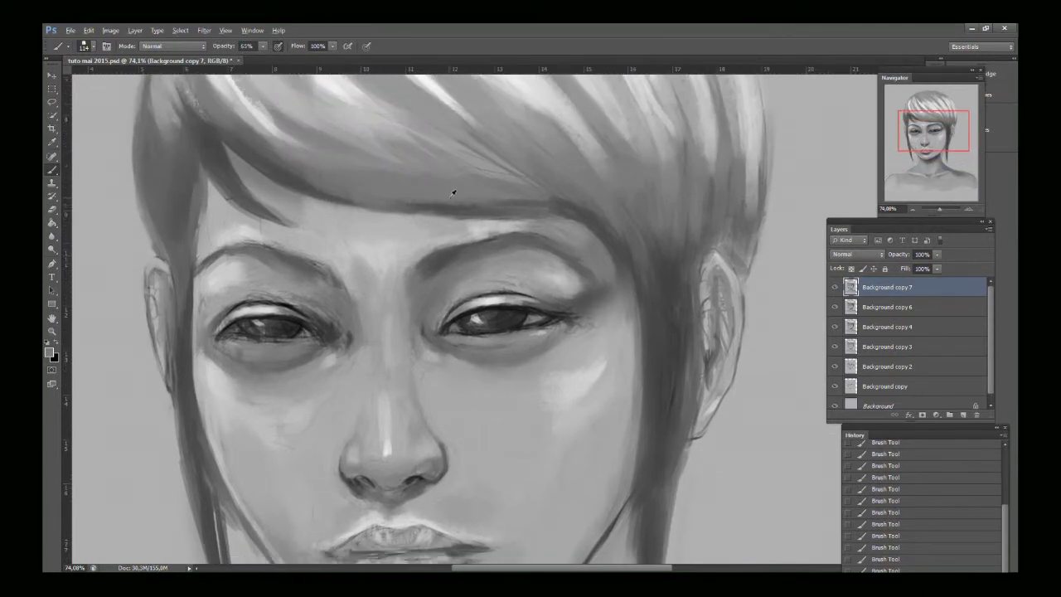
mouse_move(349, 182)
mouse_down()
mouse_move(406, 192)
mouse_move(367, 158)
mouse_move(303, 141)
mouse_move(427, 182)
mouse_move(357, 187)
mouse_move(434, 164)
mouse_move(309, 148)
mouse_move(511, 201)
mouse_up()
alt+click(317, 128)
alt+click(401, 172)
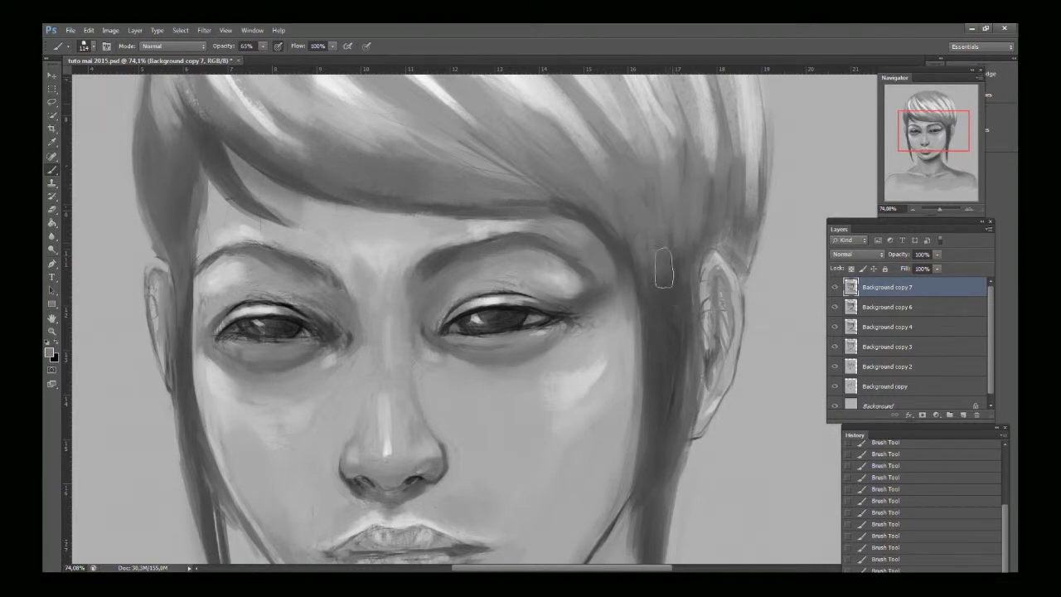
drag(927, 135, 929, 141)
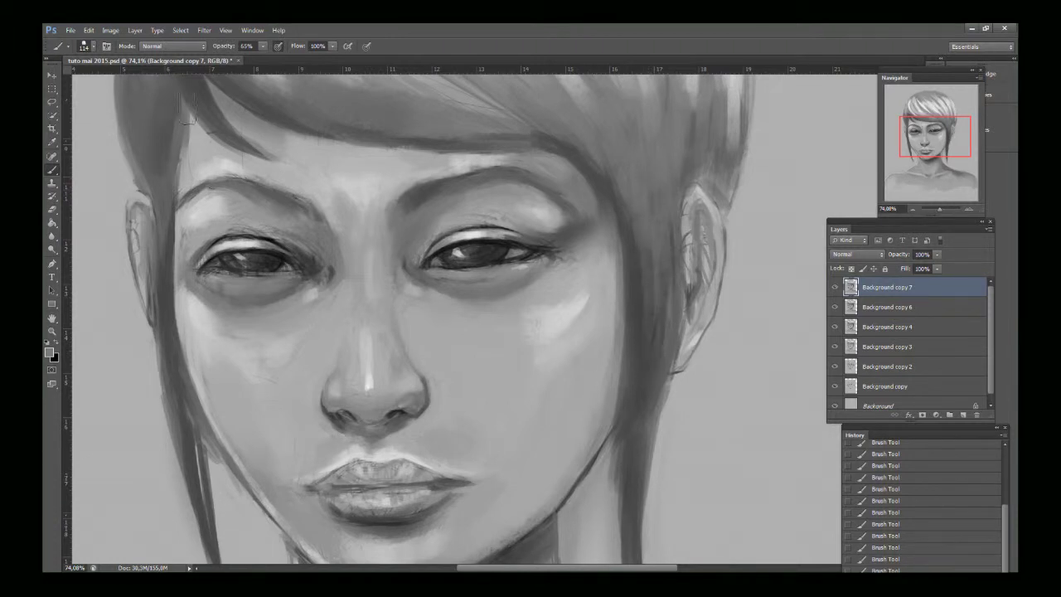
drag(944, 152, 940, 134)
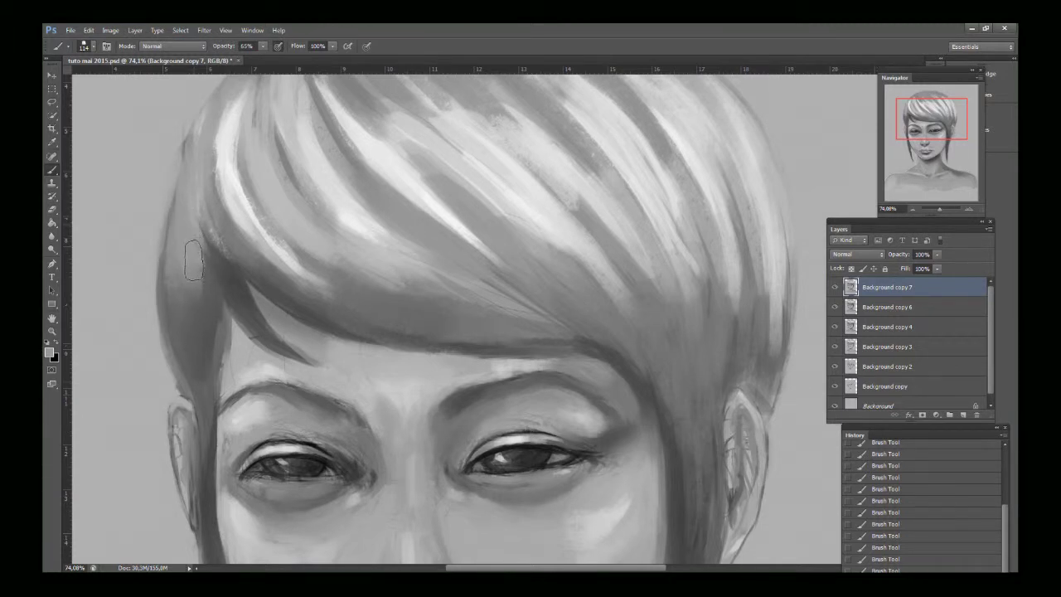
Step: Smooth the hair beside the left-hand temple with sampled greys and paint a lighter strand down it
mouse_move(181, 247)
mouse_down()
mouse_move(182, 339)
mouse_move(181, 256)
mouse_move(204, 319)
mouse_move(206, 248)
mouse_move(230, 272)
mouse_up()
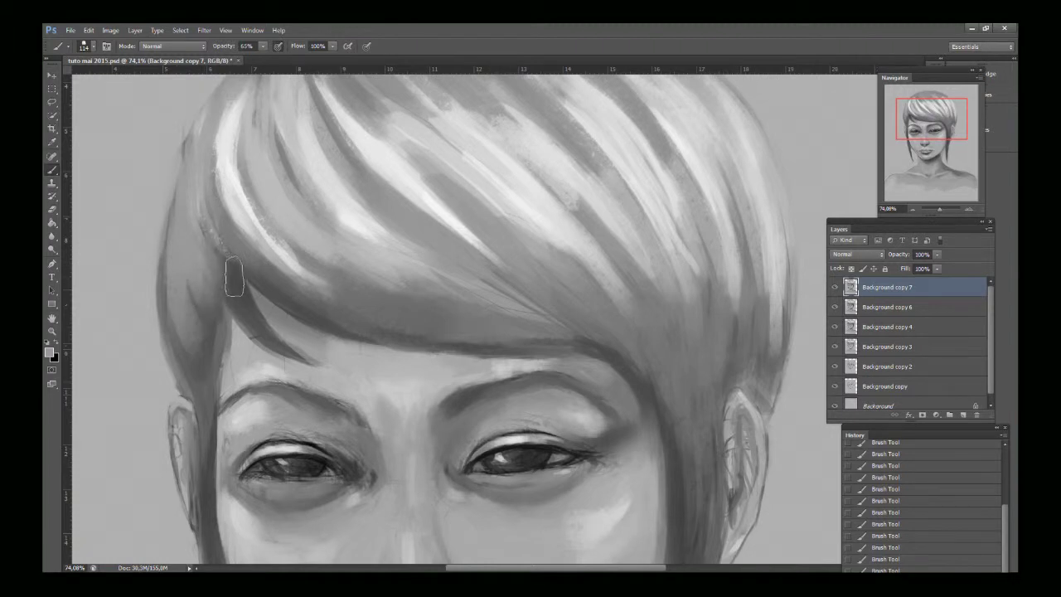
alt+click(190, 356)
drag(180, 324, 178, 287)
drag(193, 356, 201, 290)
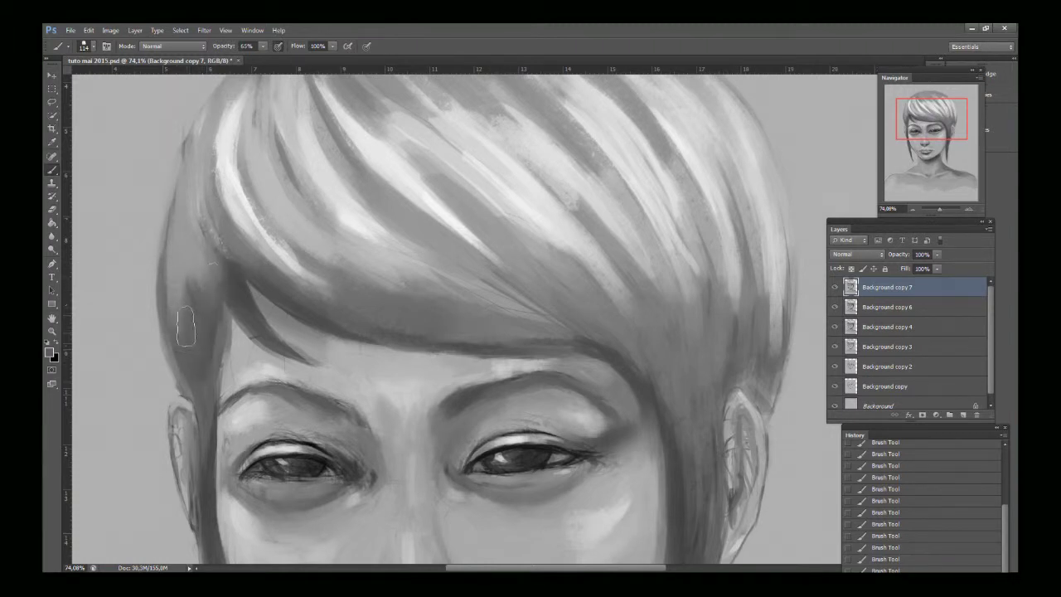
mouse_move(185, 327)
mouse_down()
mouse_move(177, 229)
mouse_move(184, 211)
mouse_move(188, 283)
mouse_move(218, 223)
mouse_move(196, 209)
mouse_move(184, 265)
mouse_up()
alt+click(184, 212)
alt+click(231, 205)
drag(186, 203, 192, 315)
Step: Extend the light strands above the right-hand ear and blend their ends into the darker hair with sampled greys
alt+click(732, 249)
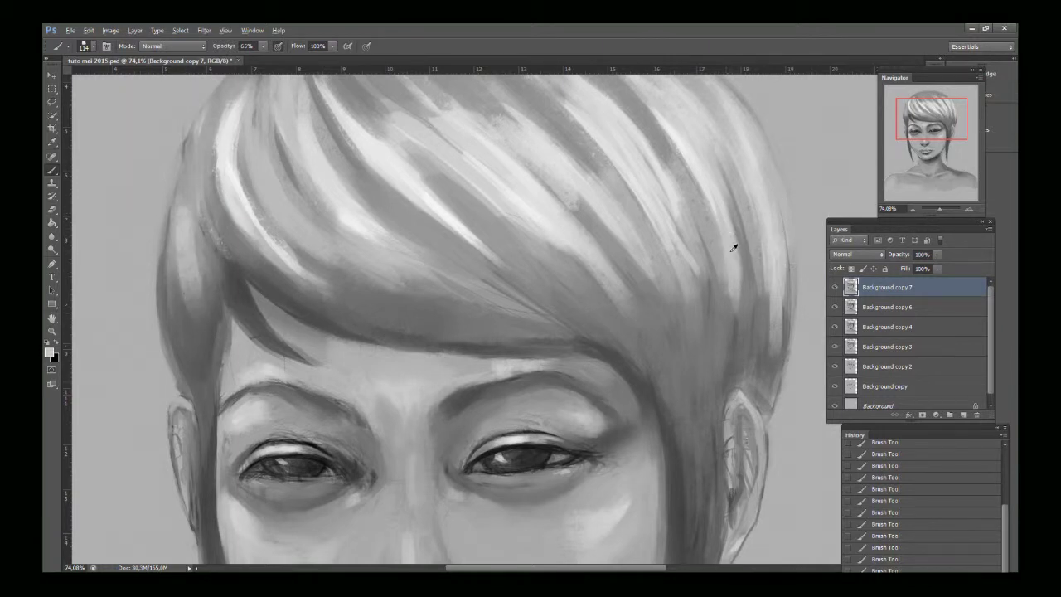
drag(733, 285, 721, 348)
alt+click(717, 317)
drag(719, 312, 727, 335)
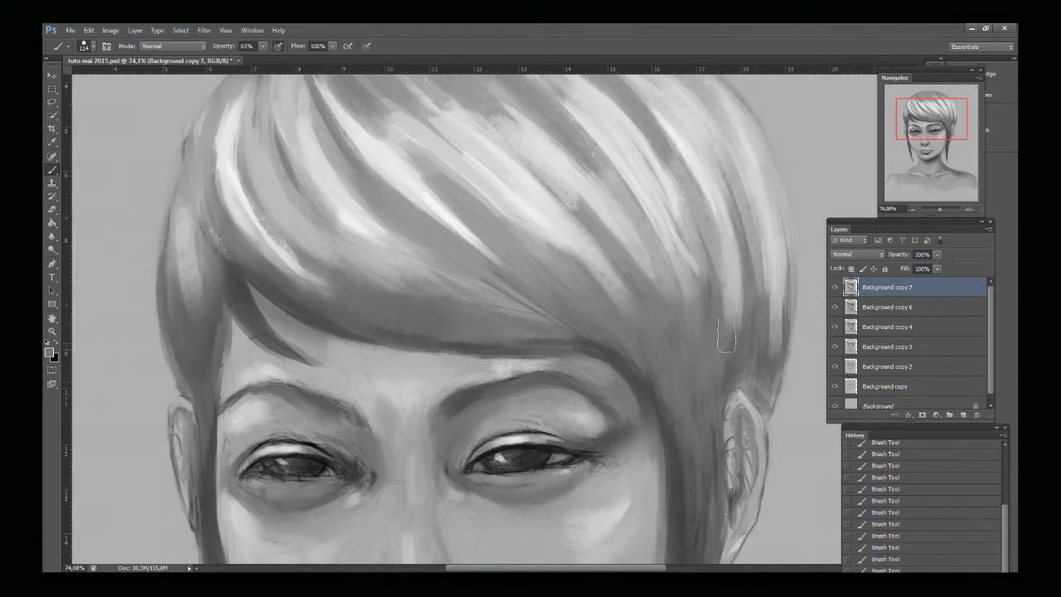
alt+click(753, 296)
mouse_move(740, 300)
mouse_down()
mouse_move(704, 410)
mouse_move(681, 415)
mouse_move(674, 431)
mouse_move(728, 313)
mouse_up()
drag(714, 360, 715, 302)
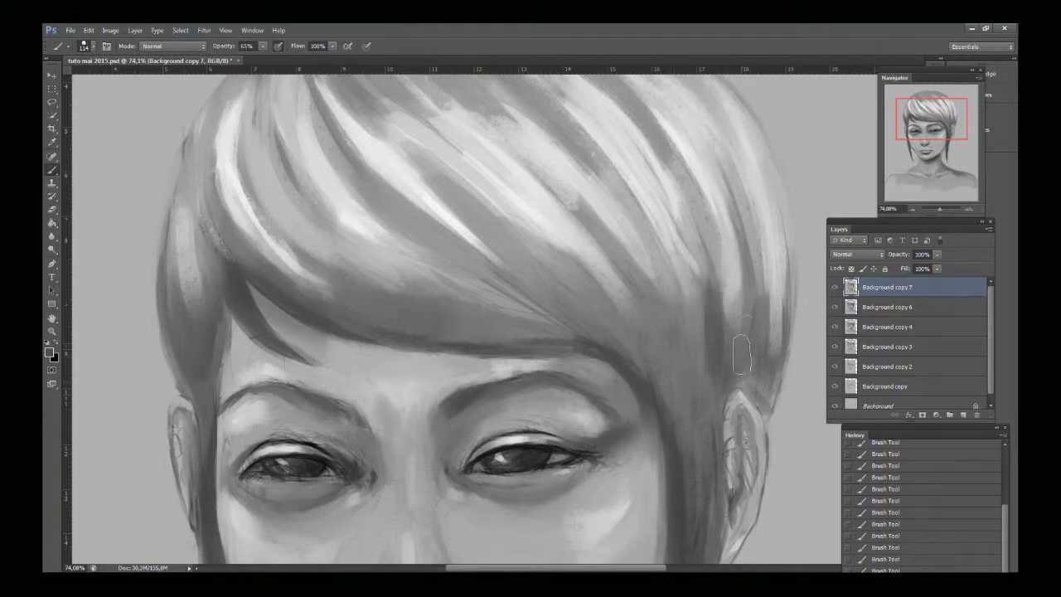
mouse_move(742, 353)
mouse_down()
mouse_move(750, 286)
mouse_move(731, 308)
mouse_up()
alt+click(729, 278)
drag(730, 271, 730, 300)
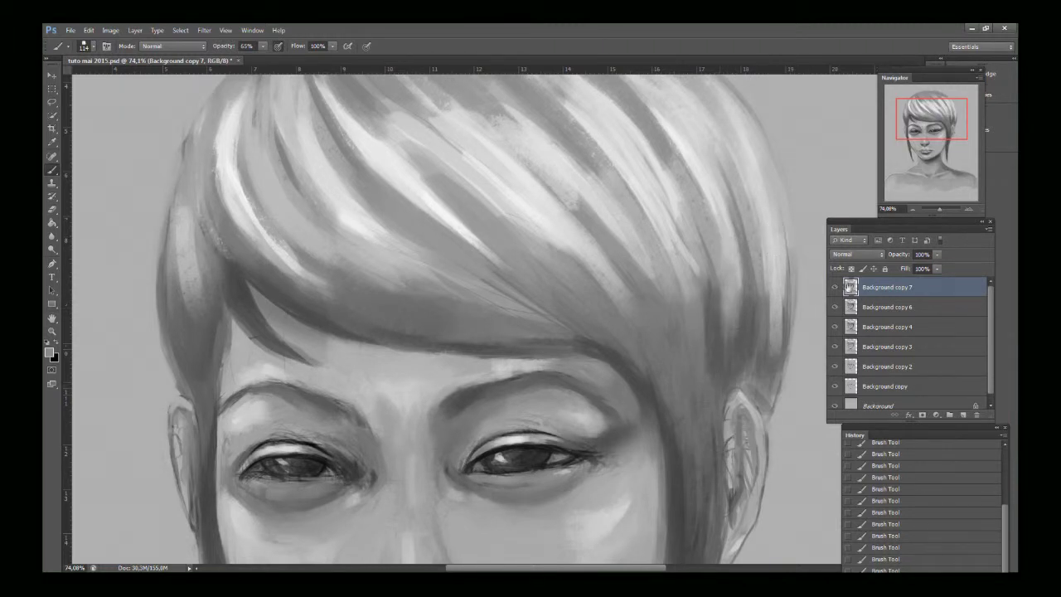
Step: Raise the crown of the hair slightly and soften its upper-left outline with grey strokes
drag(930, 118, 931, 104)
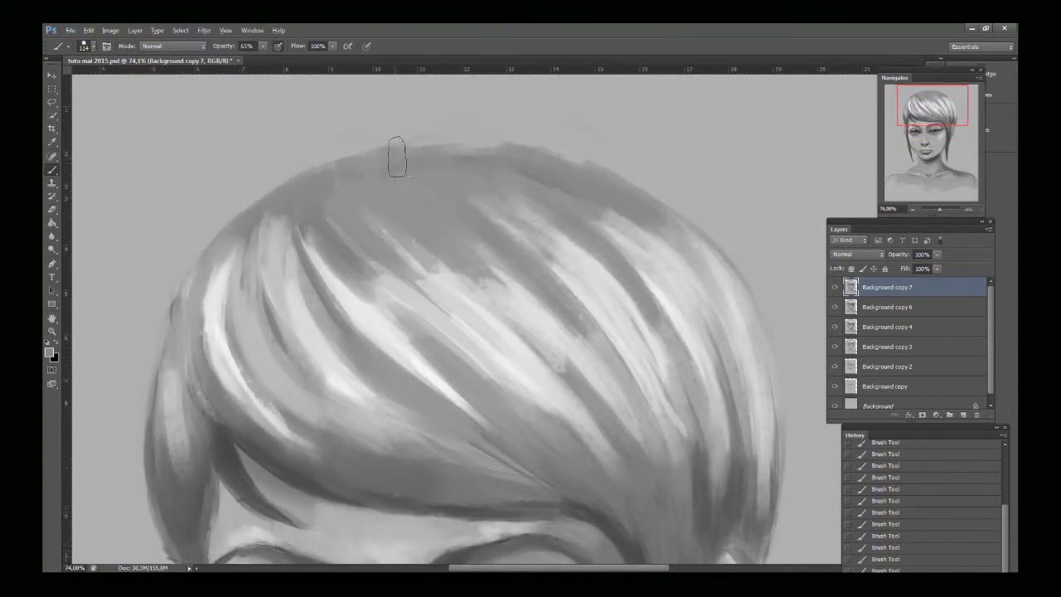
mouse_move(396, 156)
mouse_down()
mouse_move(574, 153)
mouse_move(595, 183)
mouse_move(479, 145)
mouse_move(462, 151)
mouse_move(546, 213)
mouse_move(476, 198)
mouse_move(451, 149)
mouse_up()
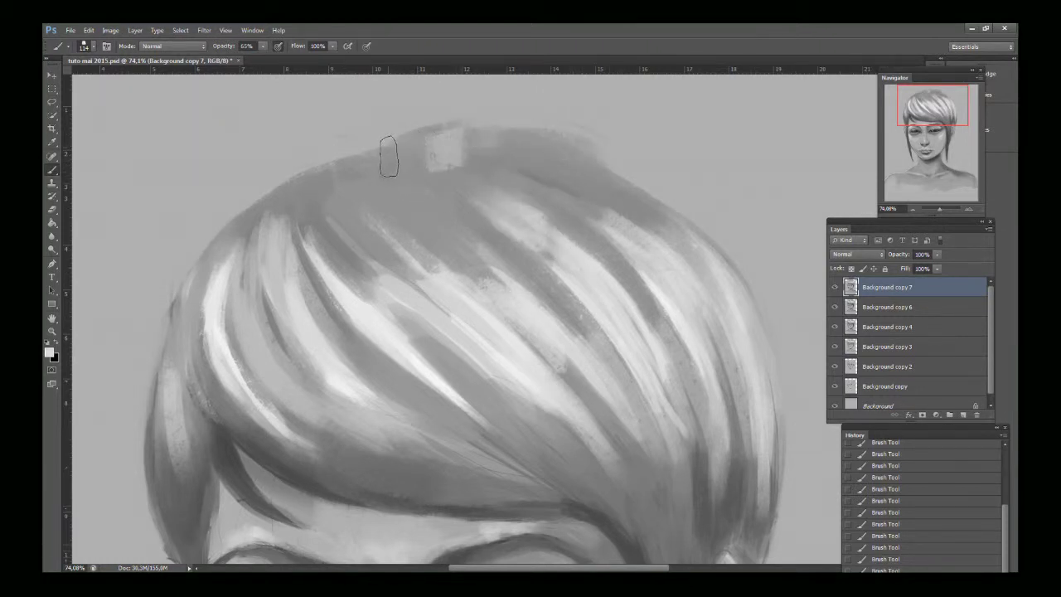
mouse_move(352, 162)
mouse_down()
mouse_move(302, 178)
mouse_move(251, 222)
mouse_up()
Step: Blend the highlight on the right-hand cheekbone into the surrounding skin with sampled light greys
drag(923, 109, 924, 146)
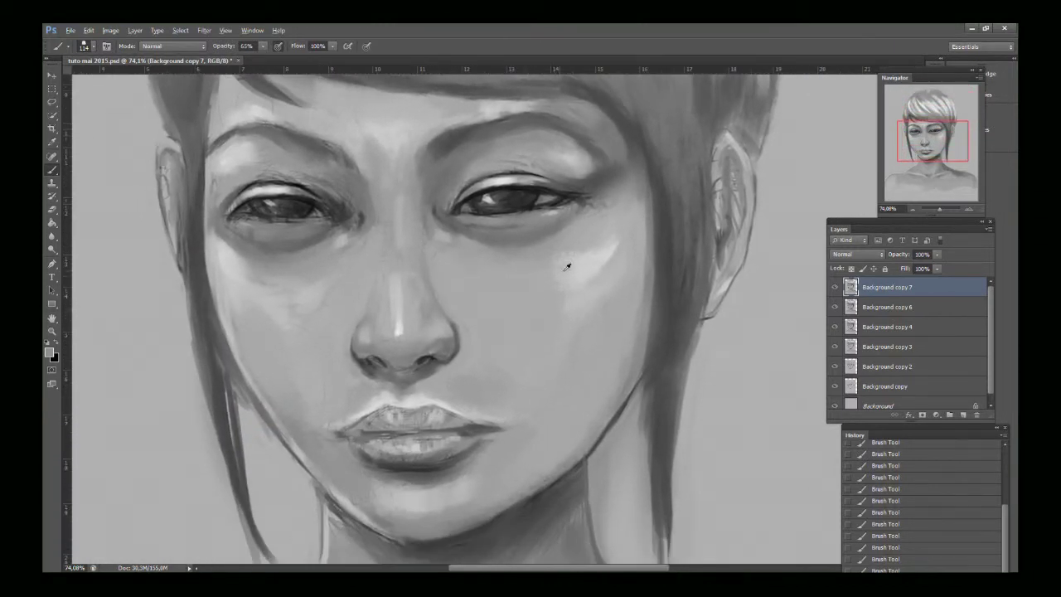
alt+click(565, 270)
drag(568, 275, 520, 269)
alt+click(472, 274)
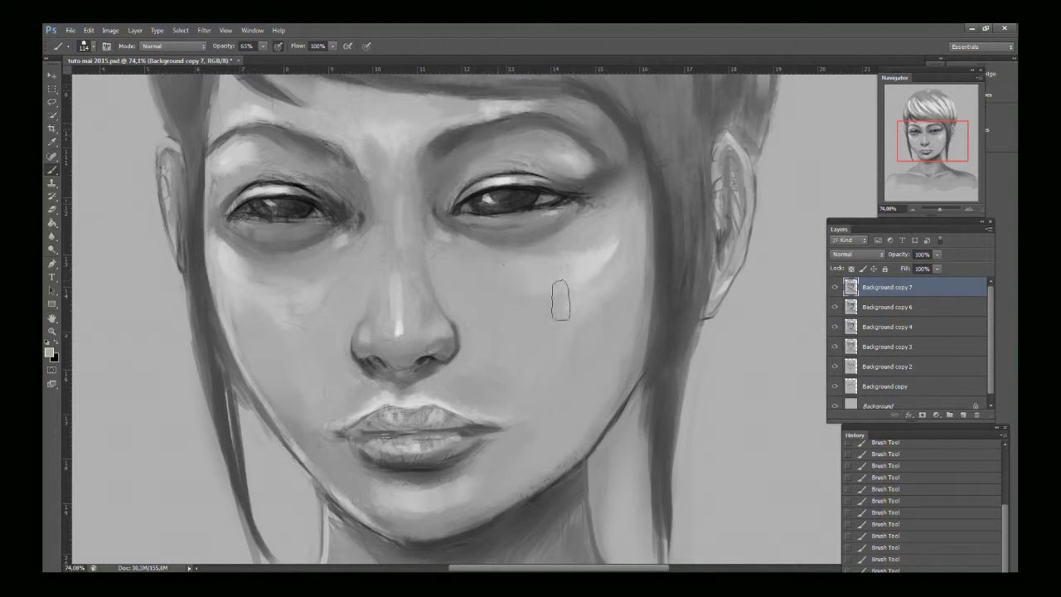
alt+click(631, 227)
drag(594, 295, 601, 267)
Step: Soften the highlight on the left-hand cheek beneath the eye with sampled light greys
alt+click(247, 270)
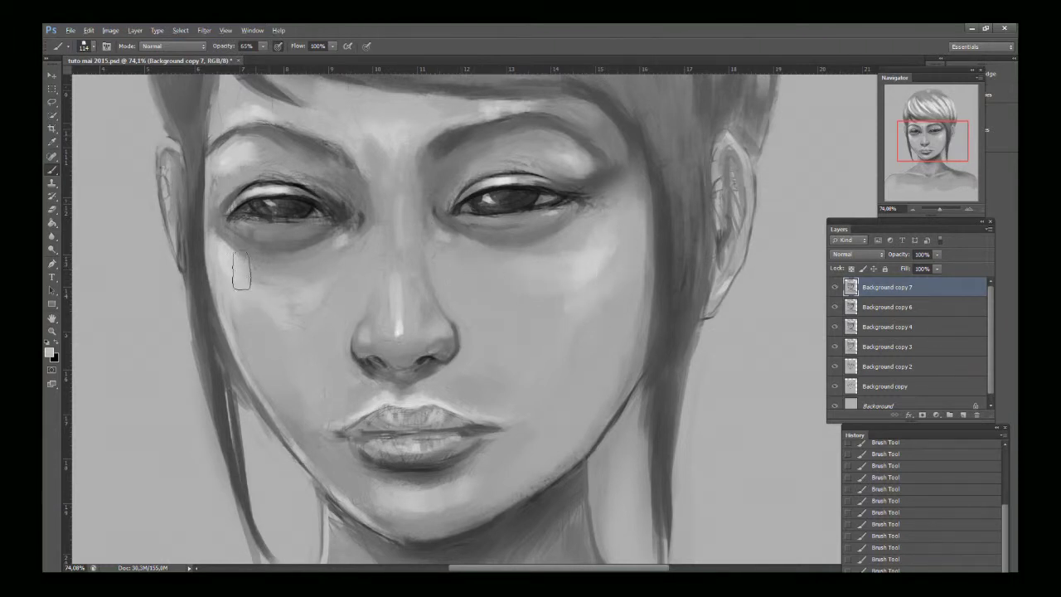
mouse_move(271, 286)
mouse_down()
mouse_move(258, 279)
mouse_move(273, 277)
mouse_up()
alt+click(333, 259)
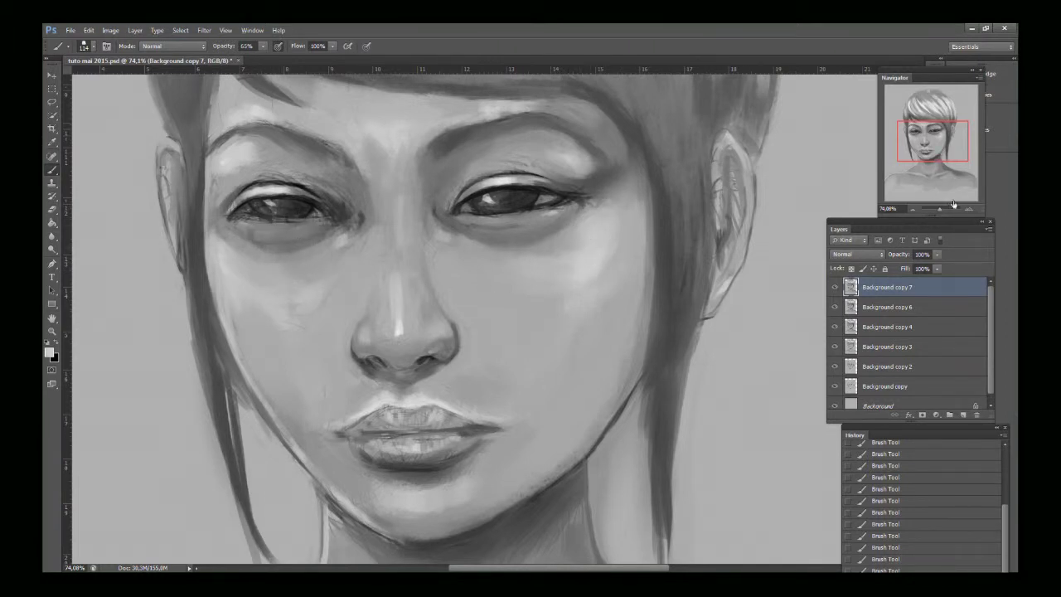
Step: Reduce the brush to 40 px and smooth the skin below and beside the right-hand eye's outer corner with sampled greys
drag(941, 209, 946, 210)
drag(928, 144, 937, 127)
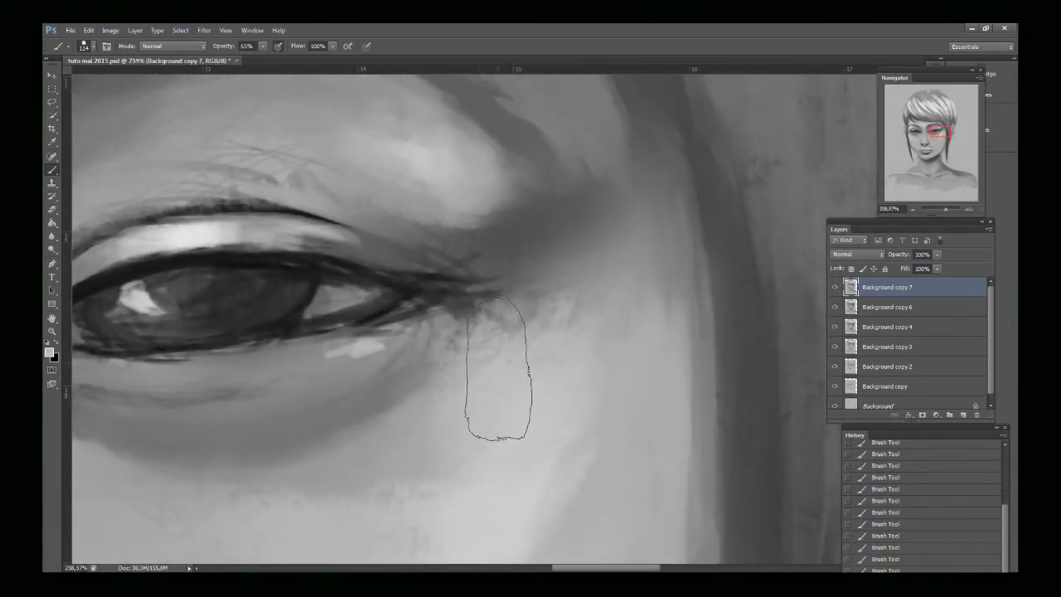
click(92, 47)
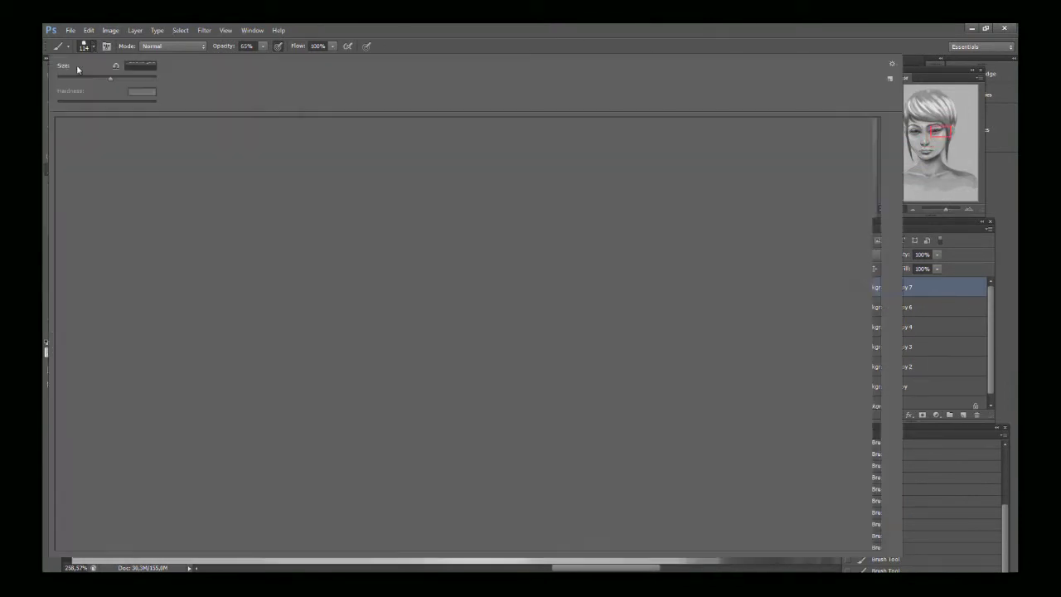
key(Escape)
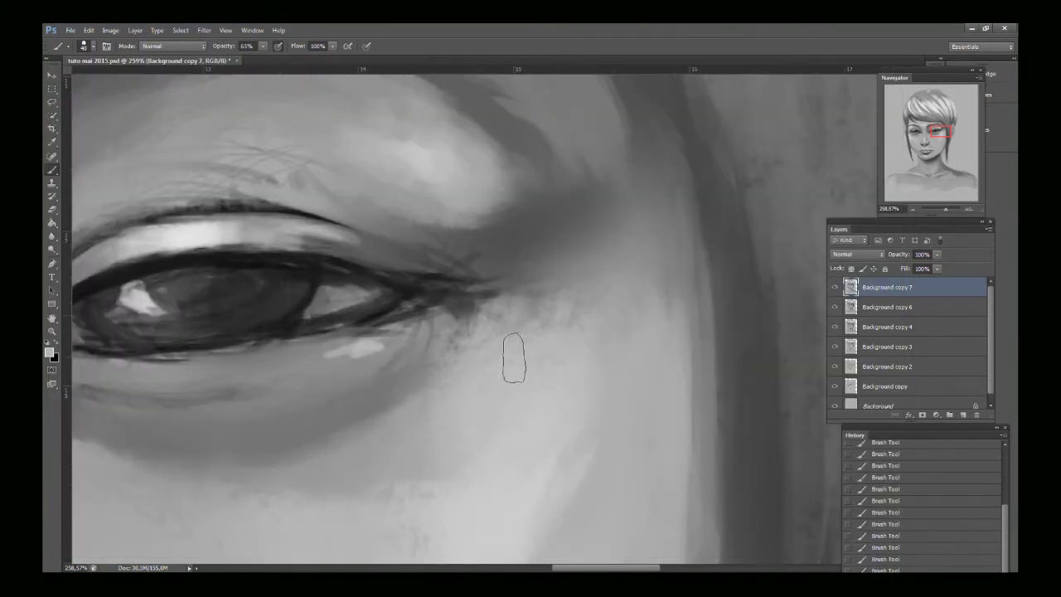
alt+click(402, 386)
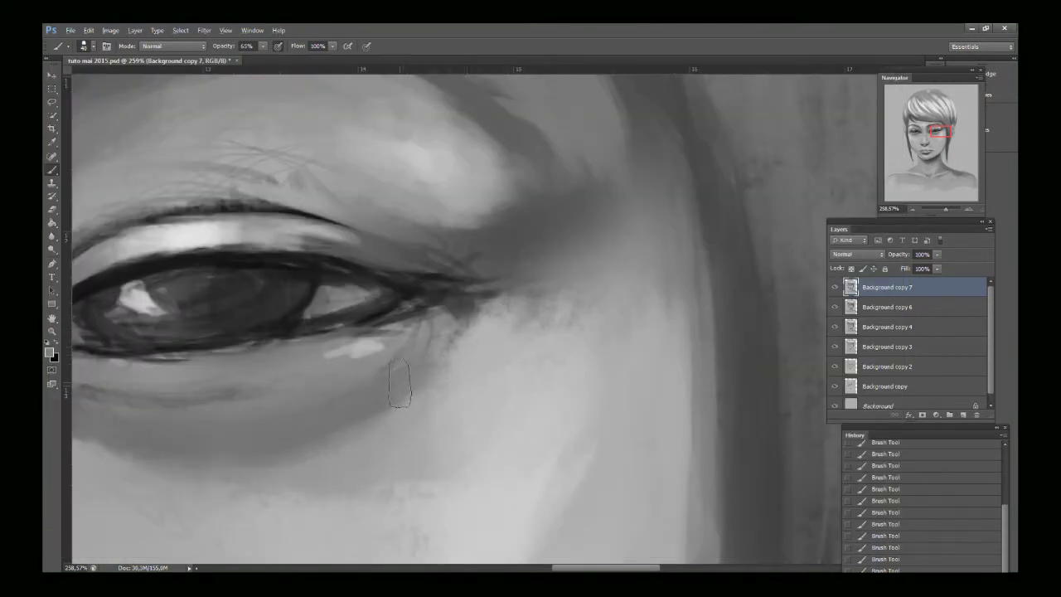
mouse_move(455, 334)
mouse_down()
mouse_move(434, 356)
mouse_move(357, 391)
mouse_move(334, 357)
mouse_move(366, 345)
mouse_move(289, 368)
mouse_move(366, 351)
mouse_move(336, 353)
mouse_move(420, 317)
mouse_move(366, 319)
mouse_move(380, 346)
mouse_move(349, 351)
mouse_move(405, 339)
mouse_up()
alt+click(363, 350)
alt+click(367, 315)
alt+click(369, 334)
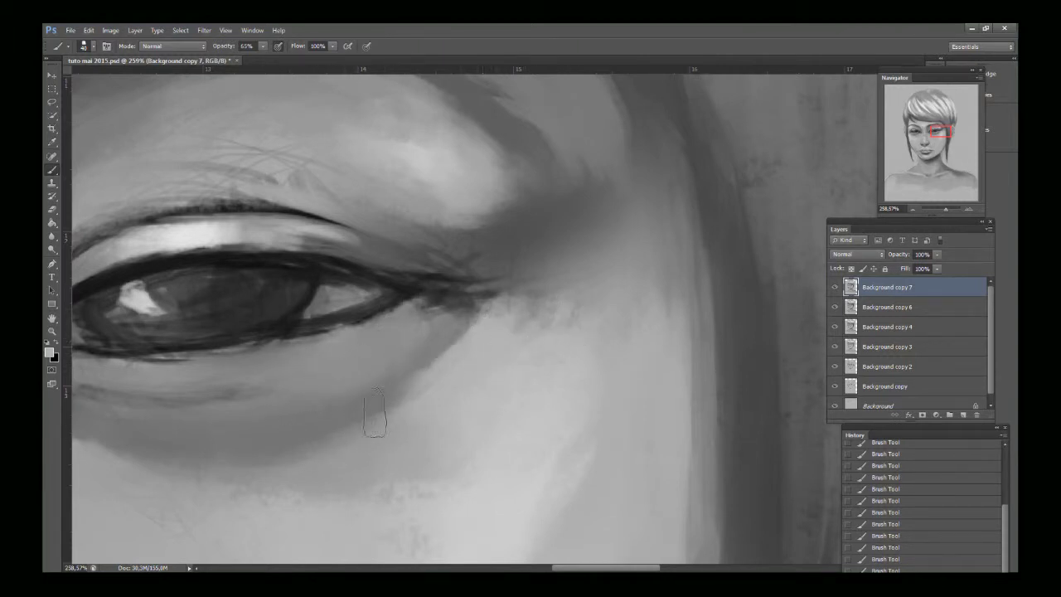
mouse_move(481, 324)
mouse_down()
mouse_move(441, 357)
mouse_move(499, 296)
mouse_up()
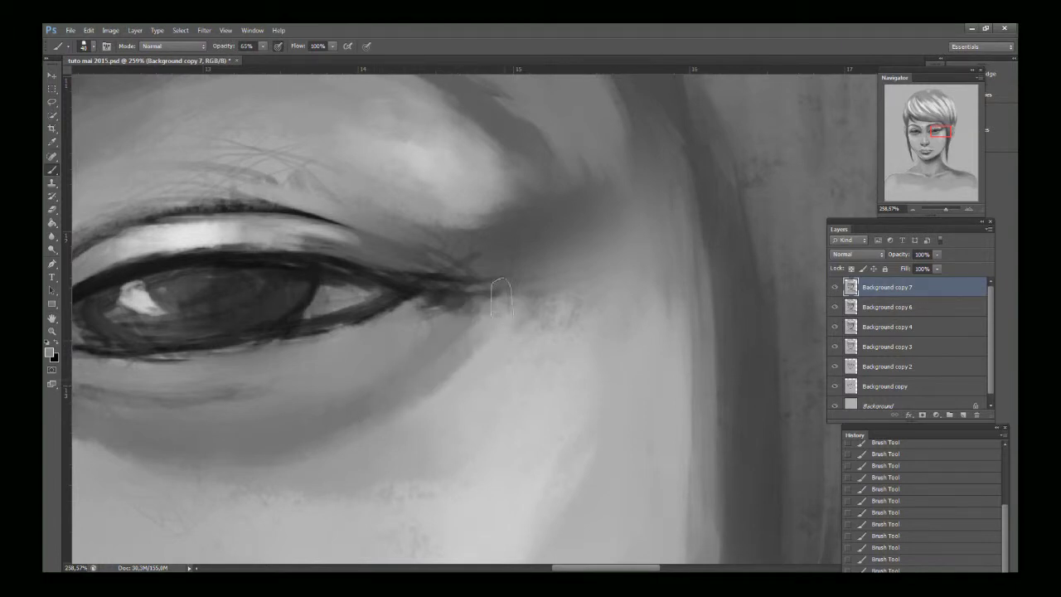
alt+click(523, 323)
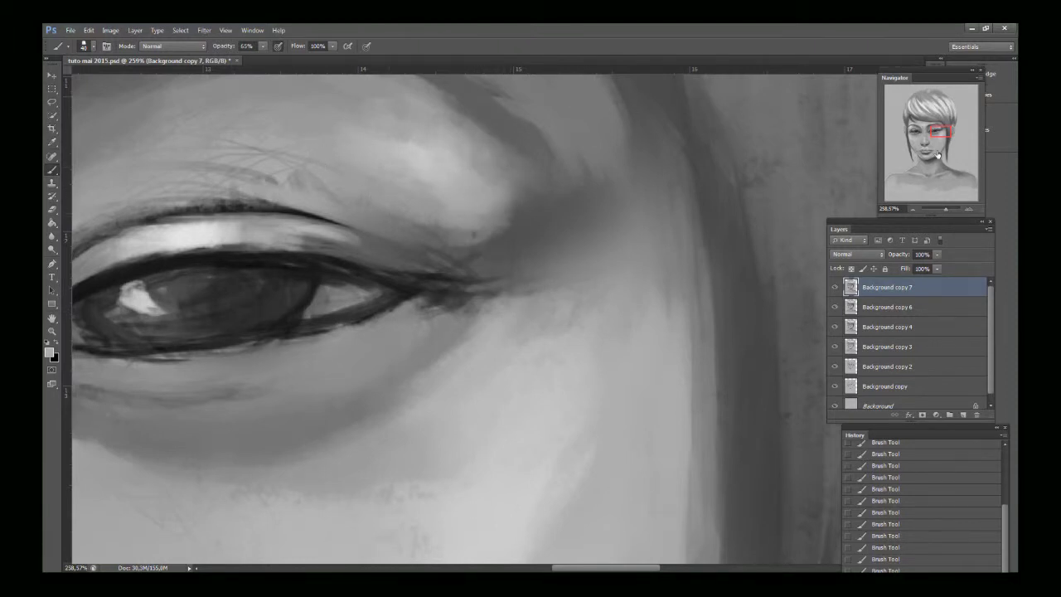
Step: Reduce the brush to 14 px and darken the crease line above the right-hand eyelid
drag(931, 141, 924, 142)
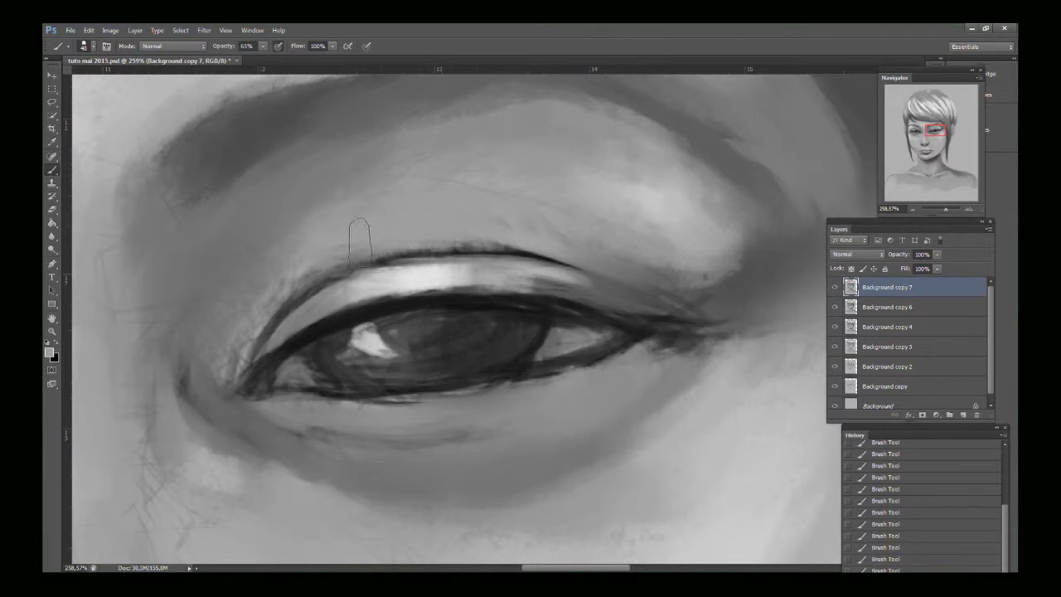
right_click(73, 73)
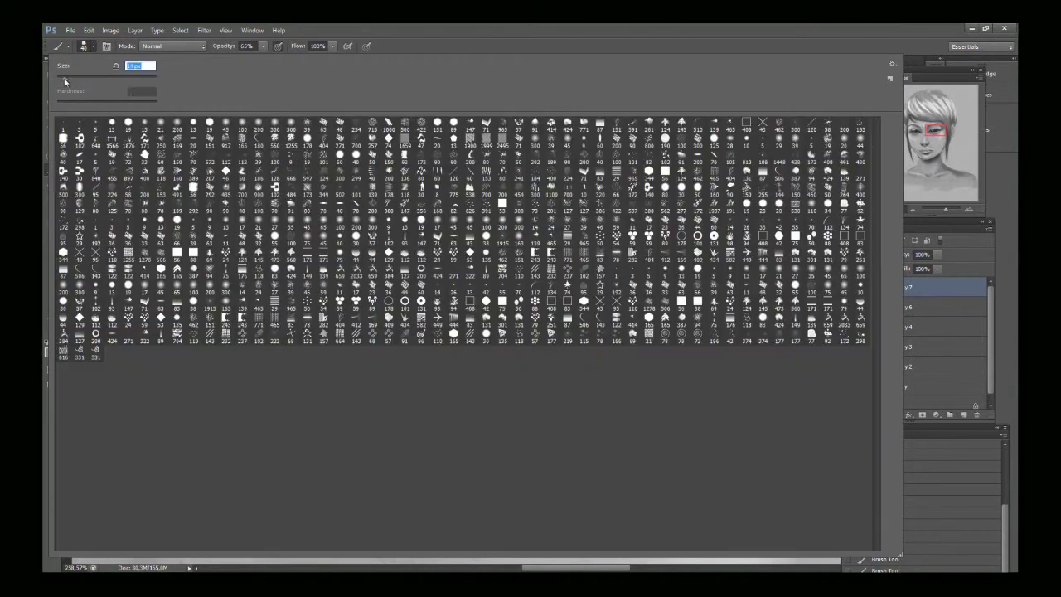
key(Escape)
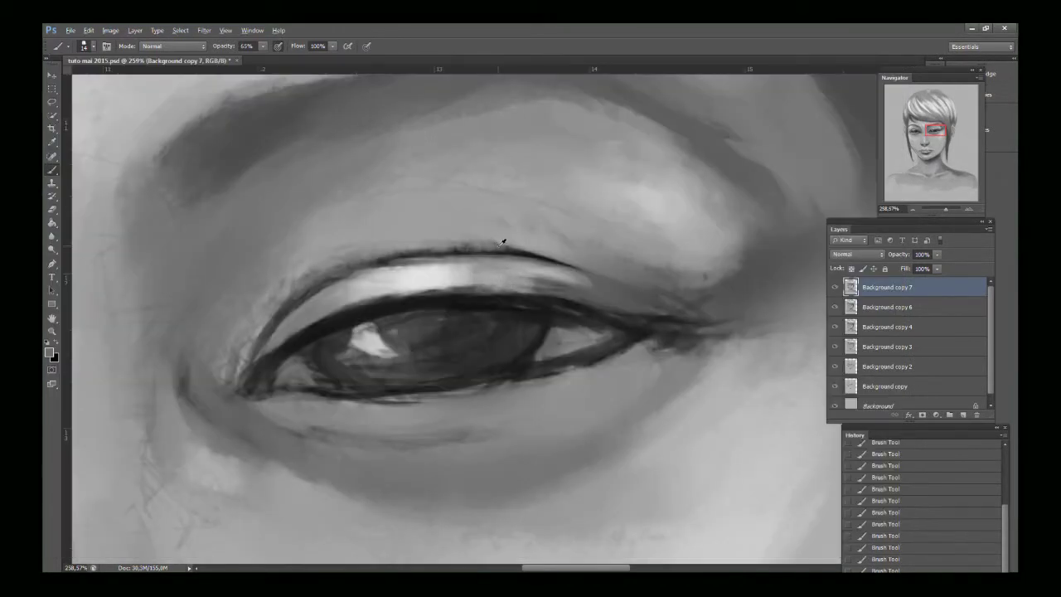
mouse_move(510, 247)
mouse_down()
mouse_move(412, 257)
mouse_move(431, 254)
mouse_move(331, 283)
mouse_move(382, 261)
mouse_move(306, 298)
mouse_up()
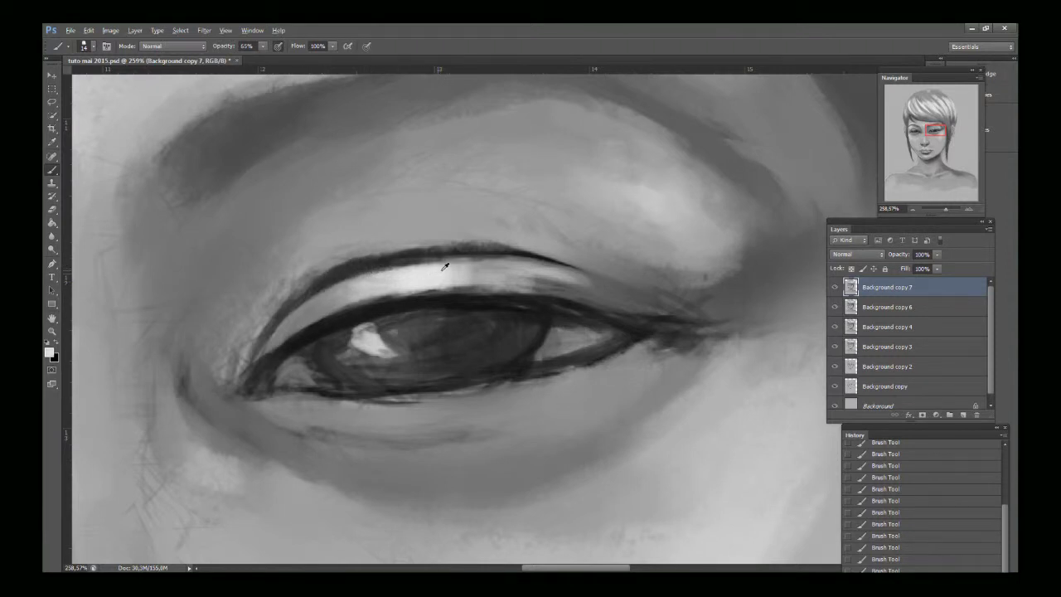
Step: Strengthen the highlight on the right-hand upper eyelid and blend it toward the inner corner with sampled greys
mouse_move(461, 267)
mouse_down()
mouse_move(381, 275)
mouse_move(360, 293)
mouse_move(403, 273)
mouse_up()
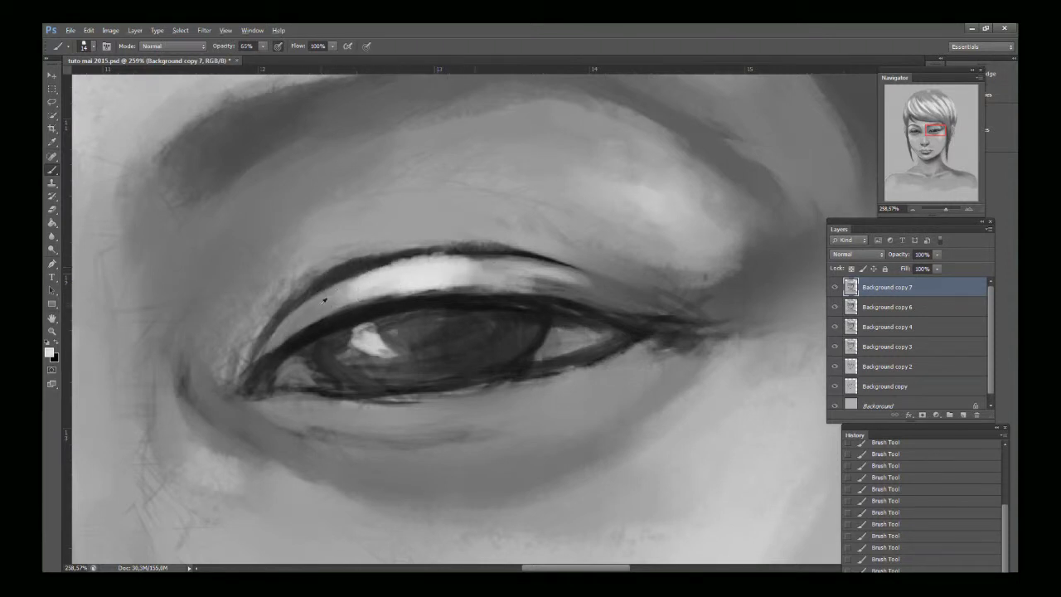
alt+click(324, 300)
mouse_move(464, 256)
mouse_down()
mouse_move(419, 257)
mouse_move(315, 307)
mouse_up()
alt+click(401, 276)
mouse_move(401, 276)
mouse_down()
mouse_move(462, 267)
mouse_move(386, 274)
mouse_move(354, 300)
mouse_up()
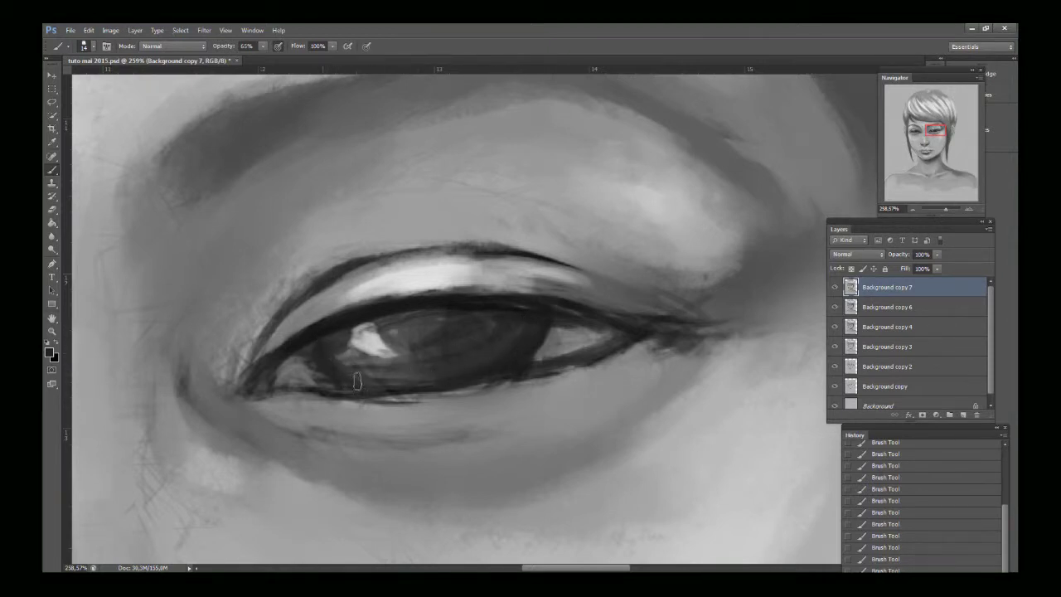
Step: Clean up the inner white and iris edge of the right-hand eye, and lighten the eyelid at its inner corner
alt+click(299, 368)
drag(326, 381, 309, 352)
alt+click(334, 354)
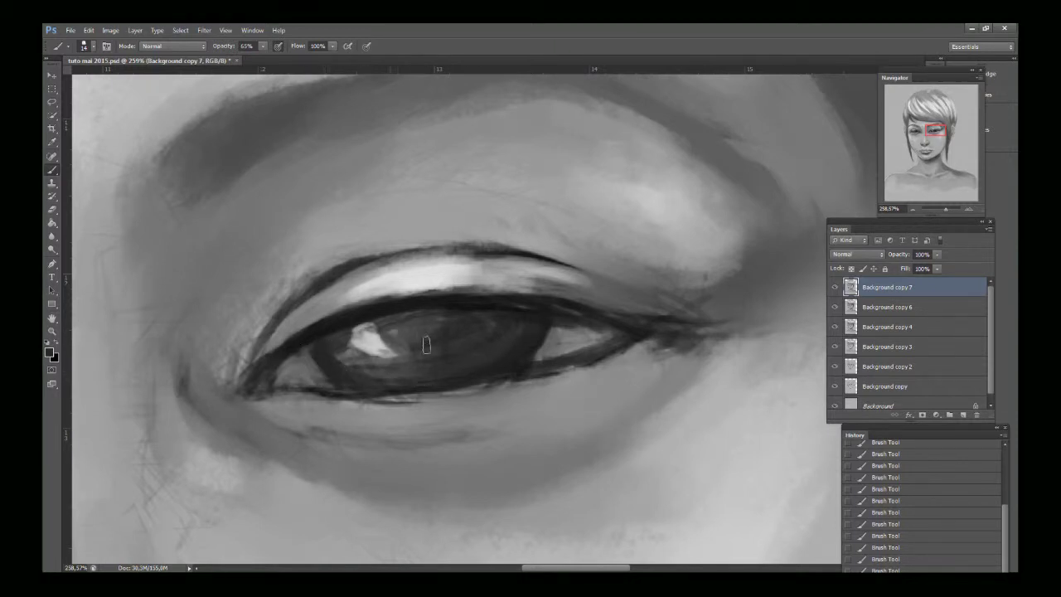
drag(252, 357, 247, 363)
drag(266, 325, 237, 381)
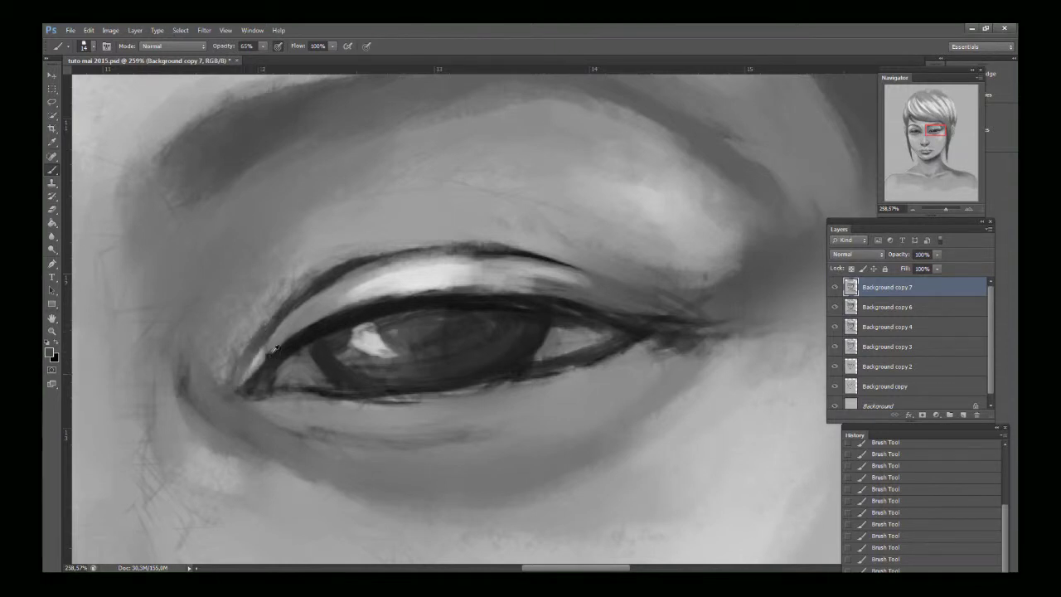
Step: Darken the right-hand upper lash line into a tapered wing at the outer corner and extend the eyelid crease outward
alt+click(278, 343)
mouse_move(275, 344)
mouse_down()
mouse_move(246, 383)
mouse_move(339, 319)
mouse_up()
alt+click(273, 361)
alt+click(472, 294)
mouse_move(452, 300)
mouse_down()
mouse_move(539, 298)
mouse_move(485, 297)
mouse_move(643, 319)
mouse_move(604, 310)
mouse_move(681, 312)
mouse_move(653, 319)
mouse_move(734, 307)
mouse_up()
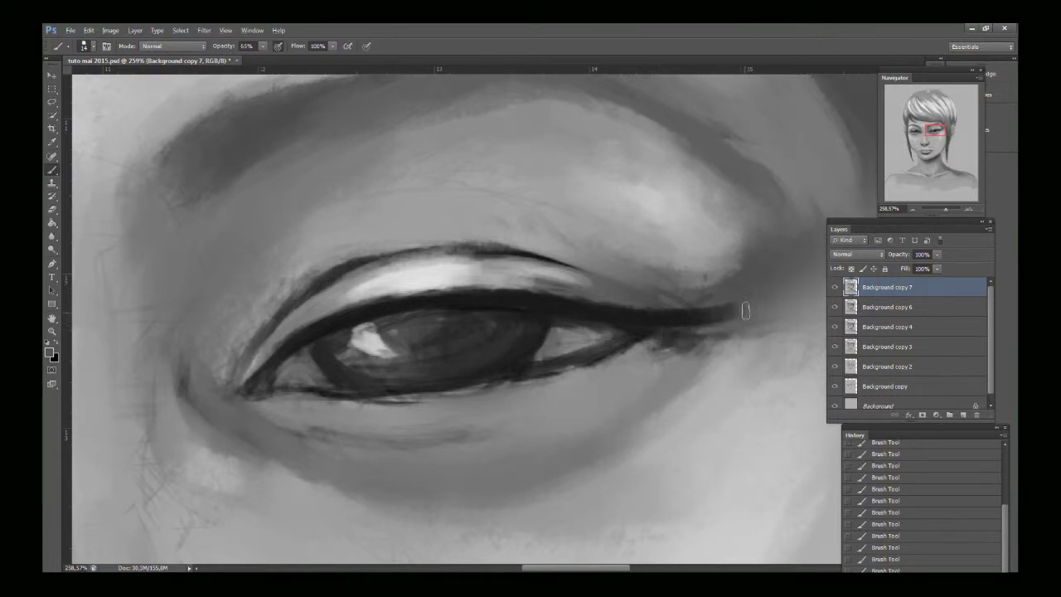
alt+click(659, 321)
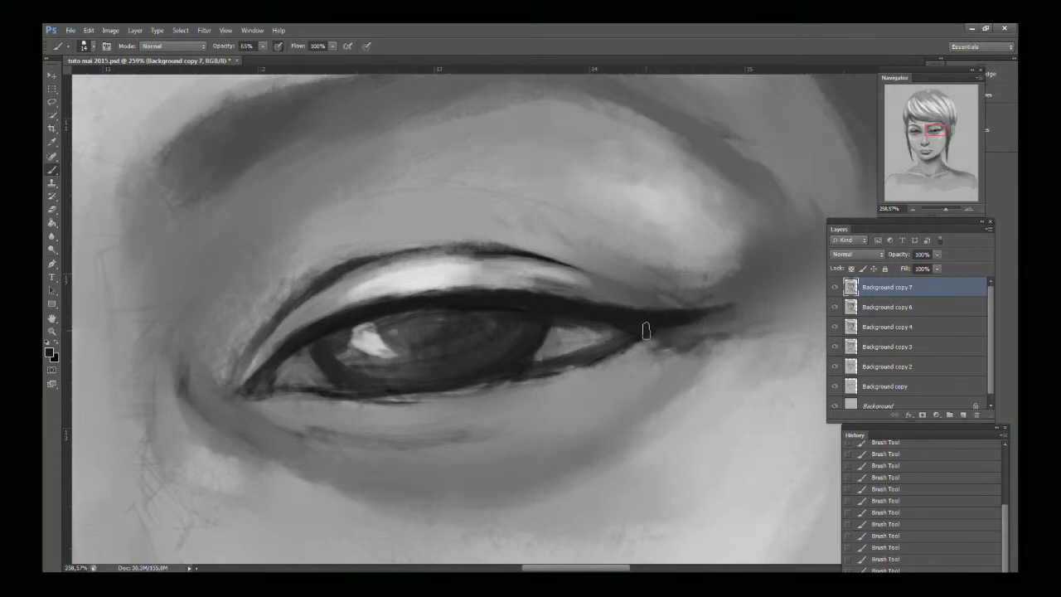
drag(646, 331, 701, 313)
mouse_move(532, 255)
mouse_down()
mouse_move(613, 281)
mouse_move(485, 257)
mouse_move(536, 258)
mouse_move(448, 272)
mouse_move(576, 274)
mouse_move(466, 265)
mouse_move(610, 288)
mouse_move(510, 287)
mouse_up()
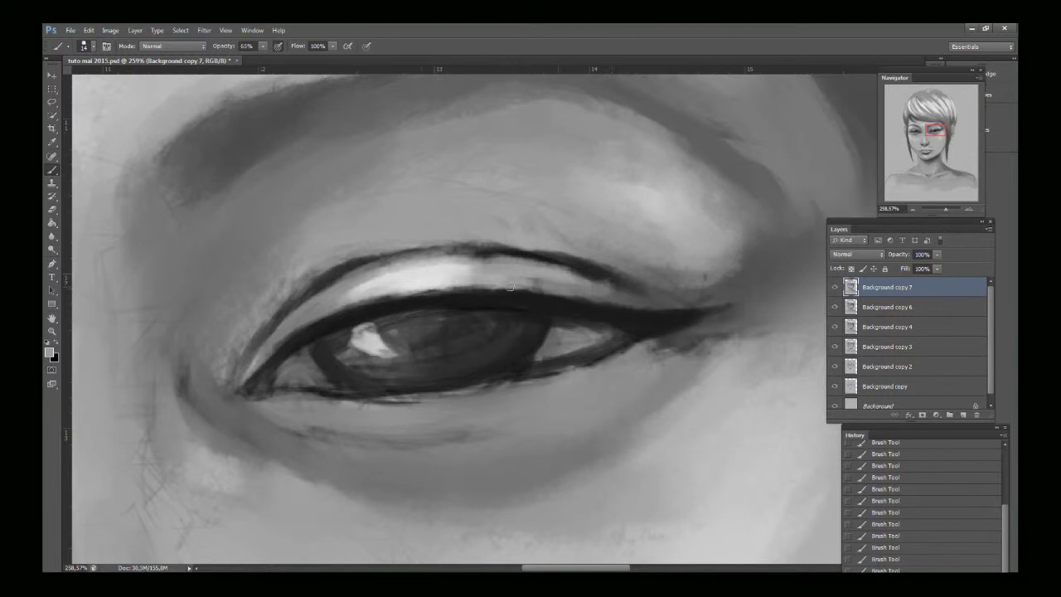
Step: Refine the crease and highlight on the left-hand upper eyelid with sampled greys
click(941, 204)
drag(950, 192, 914, 145)
drag(945, 208, 945, 209)
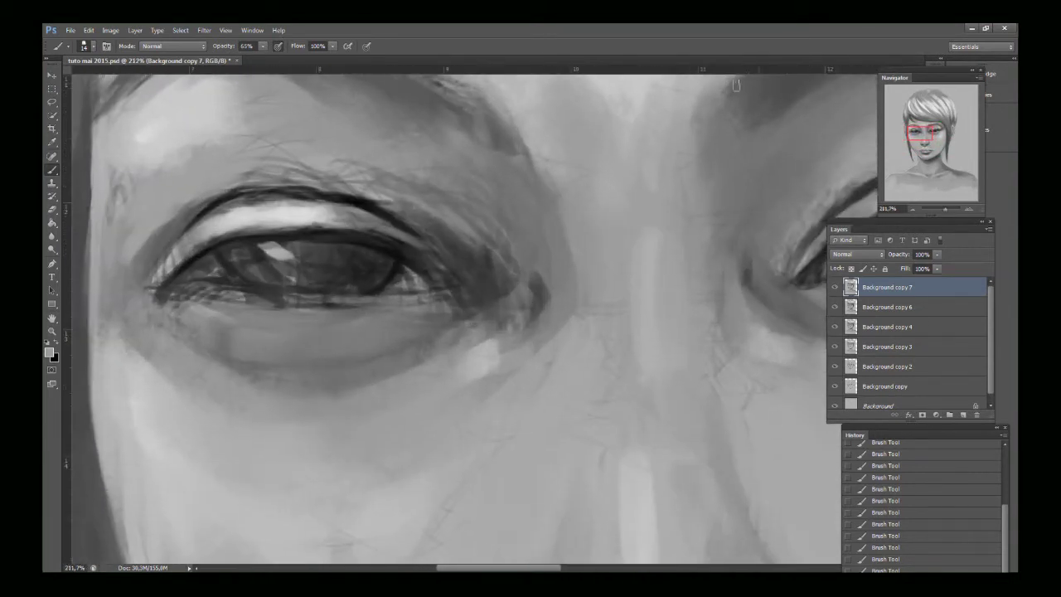
mouse_move(258, 181)
mouse_down()
mouse_move(174, 220)
mouse_move(253, 202)
mouse_up()
alt+click(225, 214)
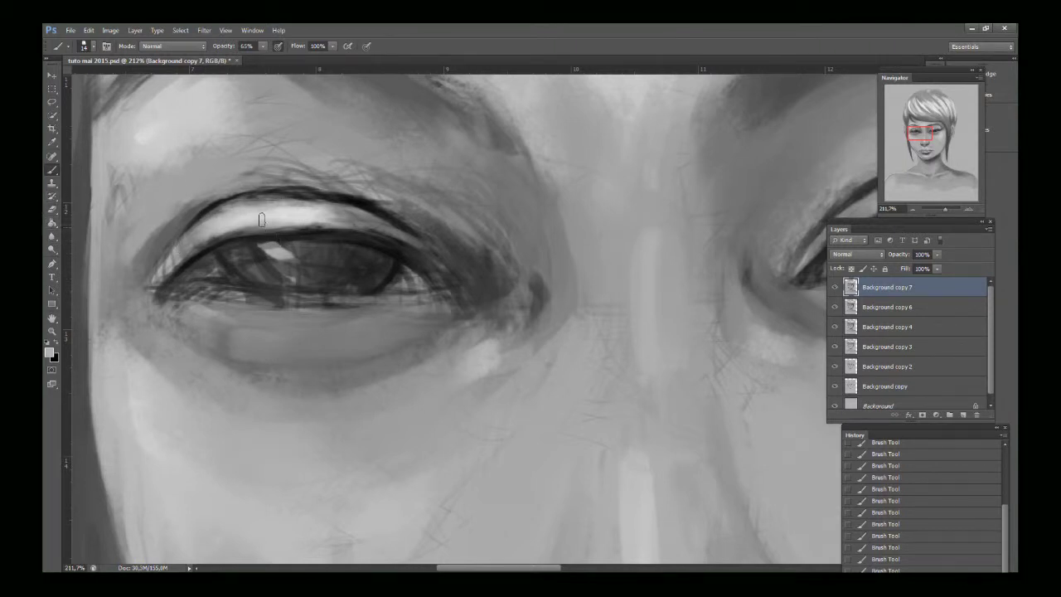
drag(302, 205, 244, 208)
alt+click(189, 204)
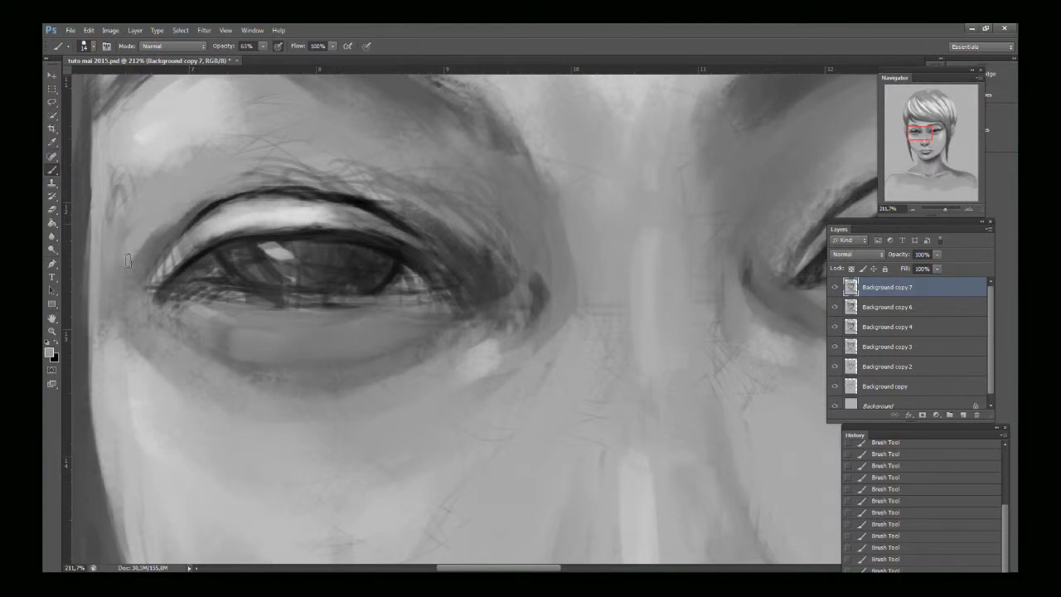
Step: Paint a dark tapered wing extending the left-hand upper lash line past the outer corner of the eye
alt+click(202, 252)
drag(196, 250, 141, 288)
alt+click(201, 243)
mouse_move(204, 238)
mouse_down()
mouse_move(142, 272)
mouse_move(165, 272)
mouse_move(117, 293)
mouse_move(114, 284)
mouse_move(156, 262)
mouse_move(110, 288)
mouse_move(154, 284)
mouse_move(209, 247)
mouse_up()
alt+click(164, 275)
alt+click(152, 282)
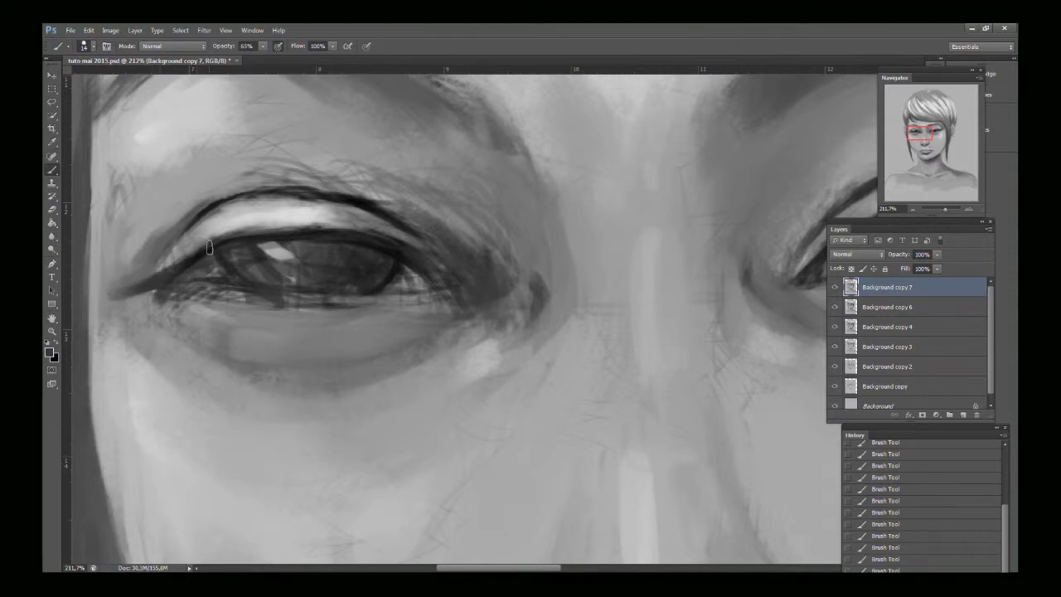
mouse_move(157, 277)
mouse_down()
mouse_move(103, 296)
mouse_move(135, 275)
mouse_move(96, 294)
mouse_move(172, 280)
mouse_up()
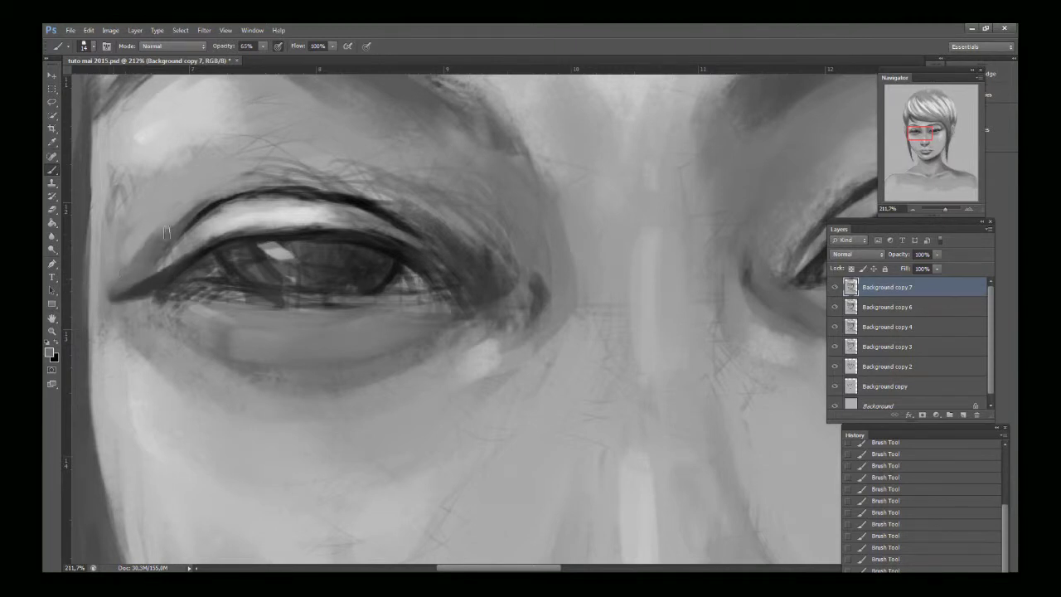
Step: Refine the highlight and soften the dark crease of the left-hand upper eyelid with sampled greys
alt+click(236, 206)
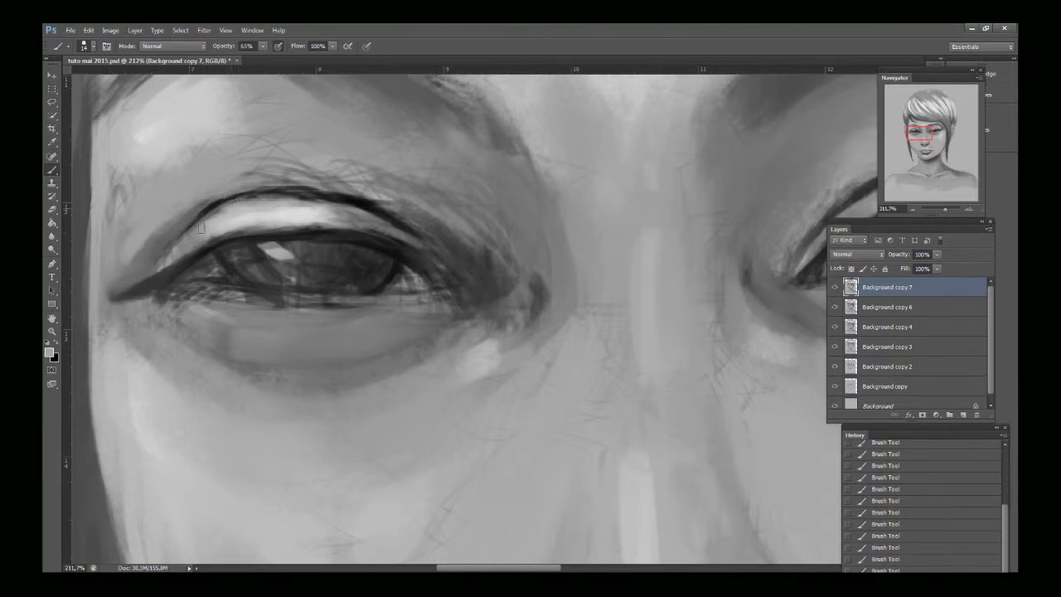
drag(202, 227, 215, 218)
mouse_move(354, 217)
mouse_down()
mouse_move(292, 205)
mouse_move(314, 199)
mouse_move(290, 209)
mouse_up()
alt+click(308, 208)
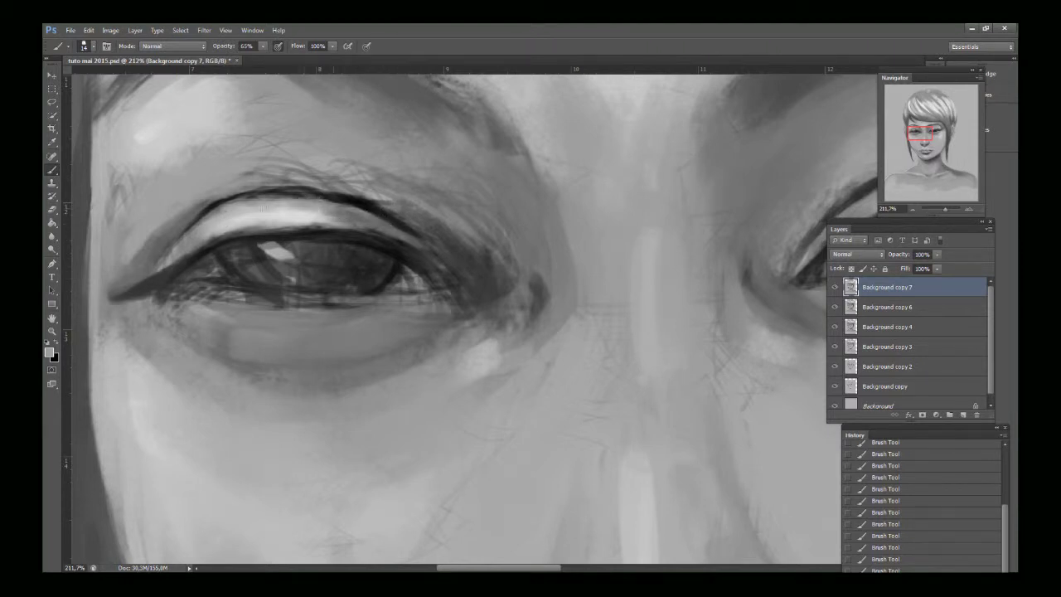
drag(370, 200, 229, 193)
alt+click(306, 191)
alt+click(268, 182)
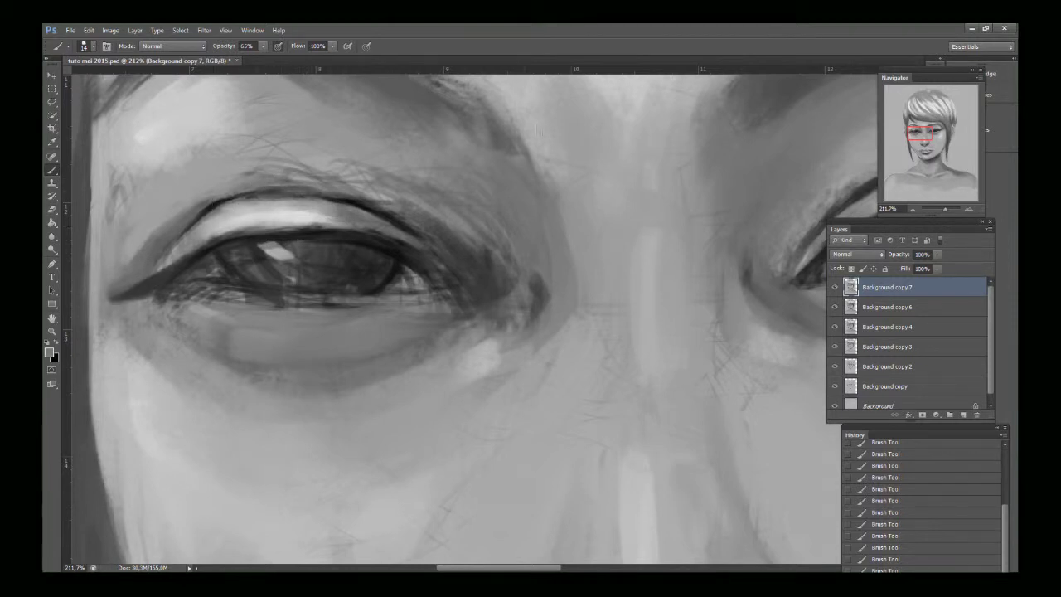
Step: Shade the fold below the inner corner of the left-hand eye and darken its iris with sampled dark greys
alt+click(465, 266)
drag(479, 288, 455, 328)
drag(497, 288, 469, 326)
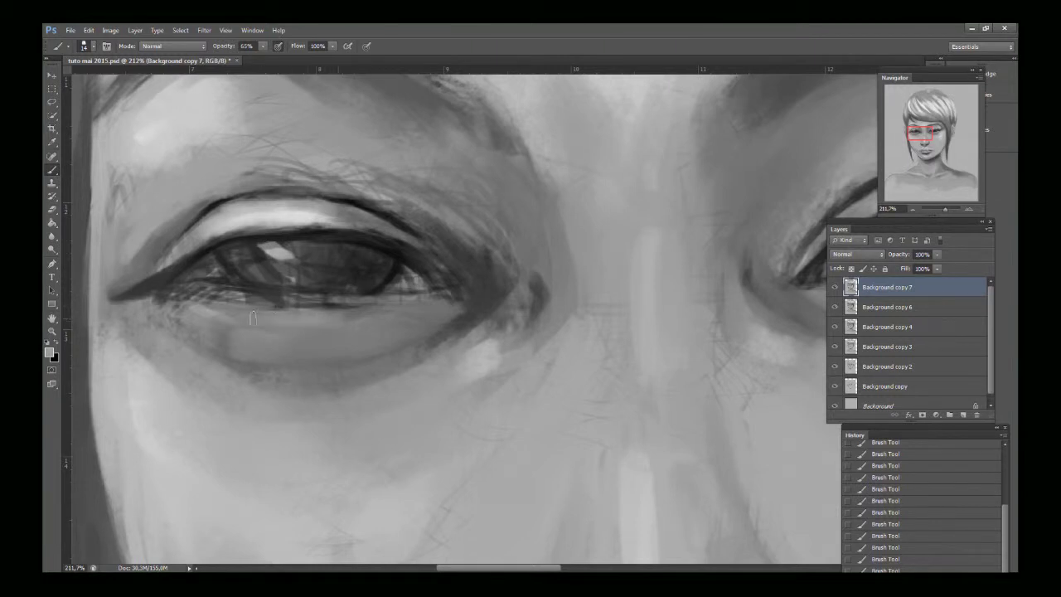
alt+click(388, 268)
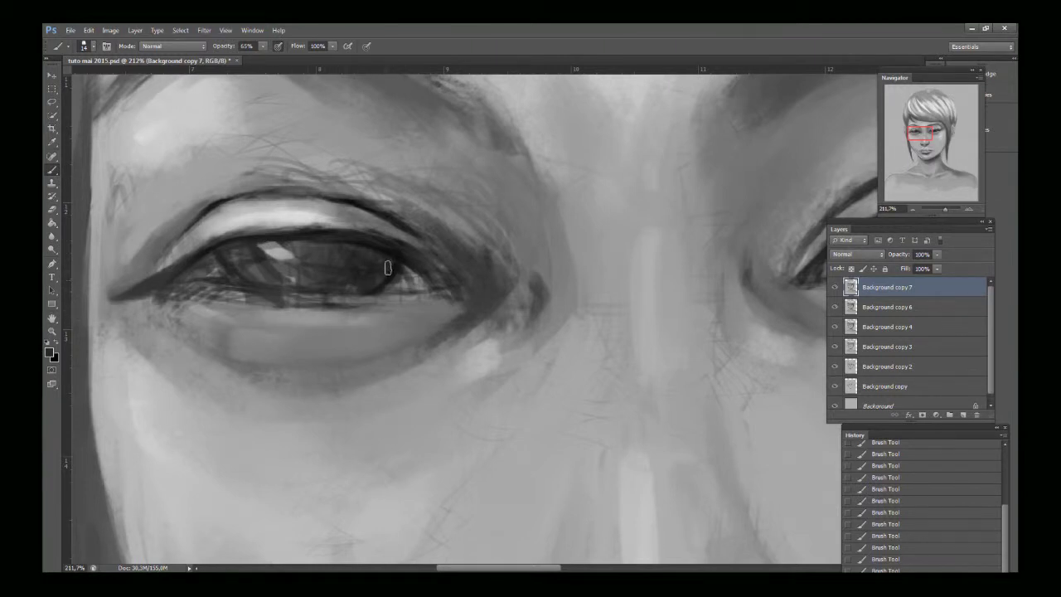
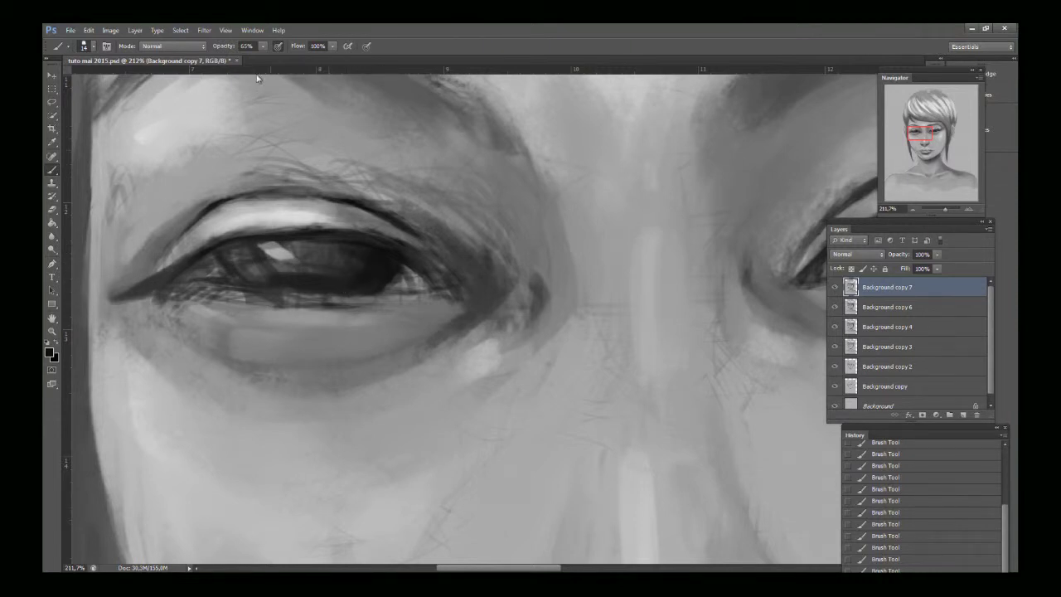
click(204, 30)
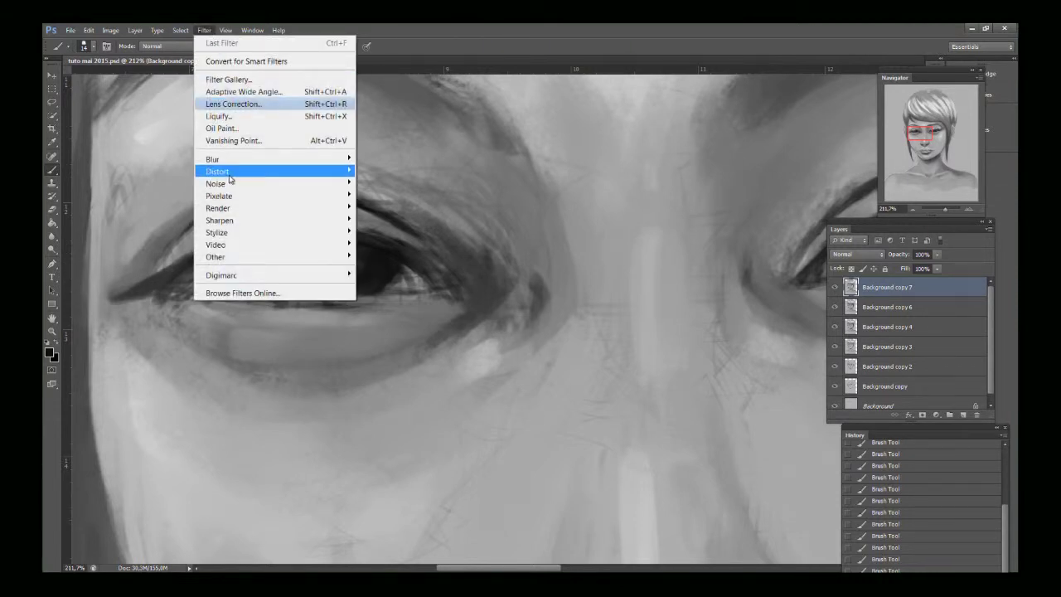
mouse_move(235, 211)
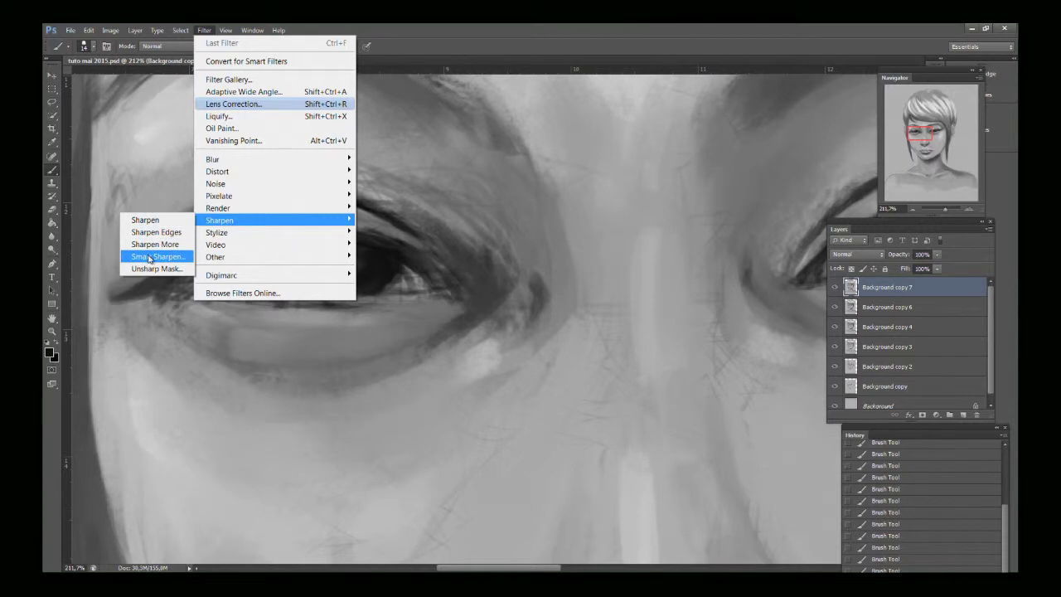
click(376, 265)
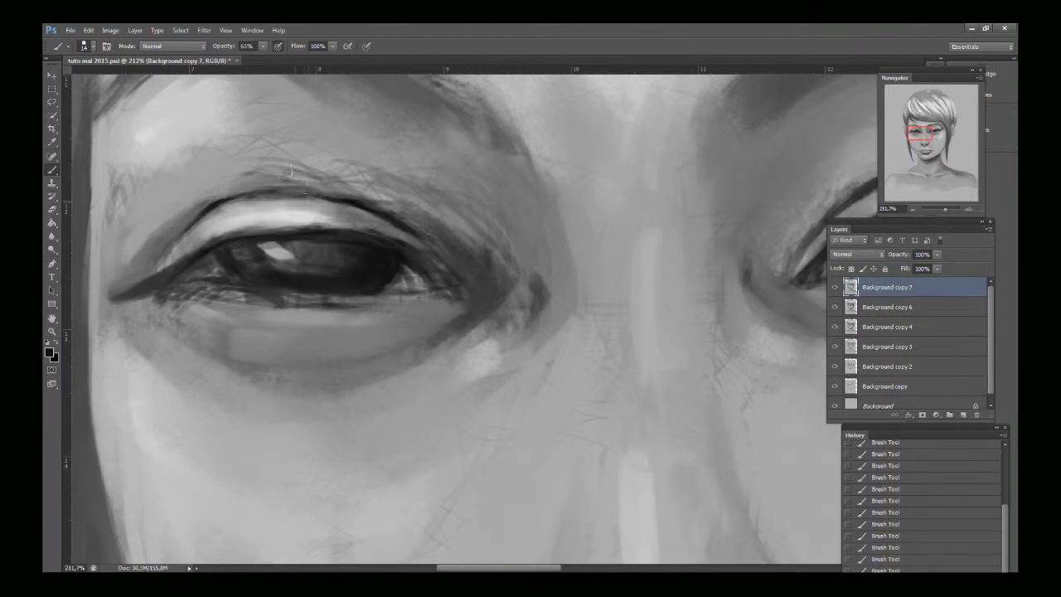
click(147, 47)
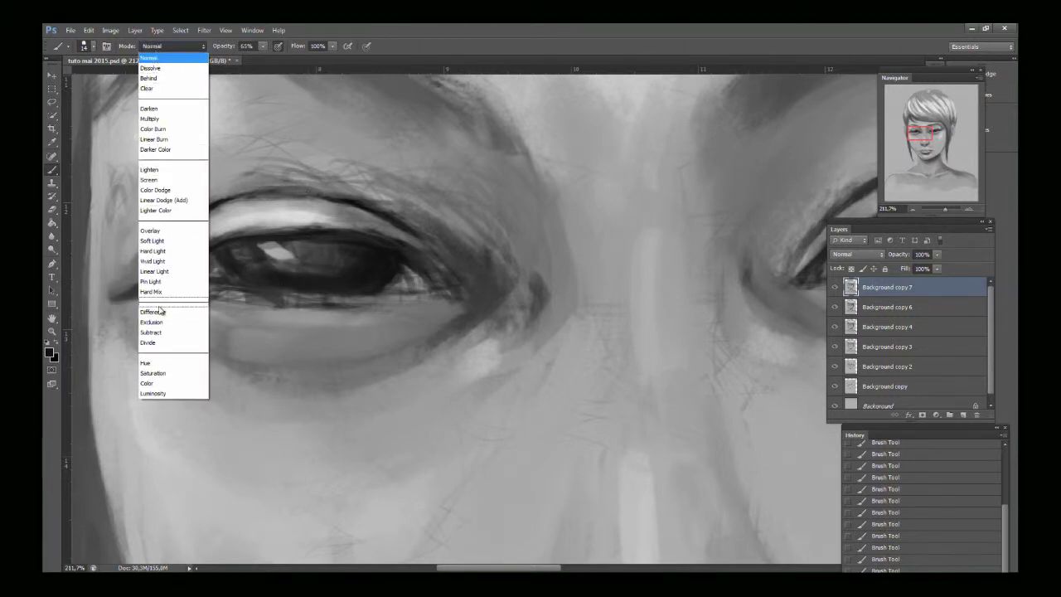
click(335, 258)
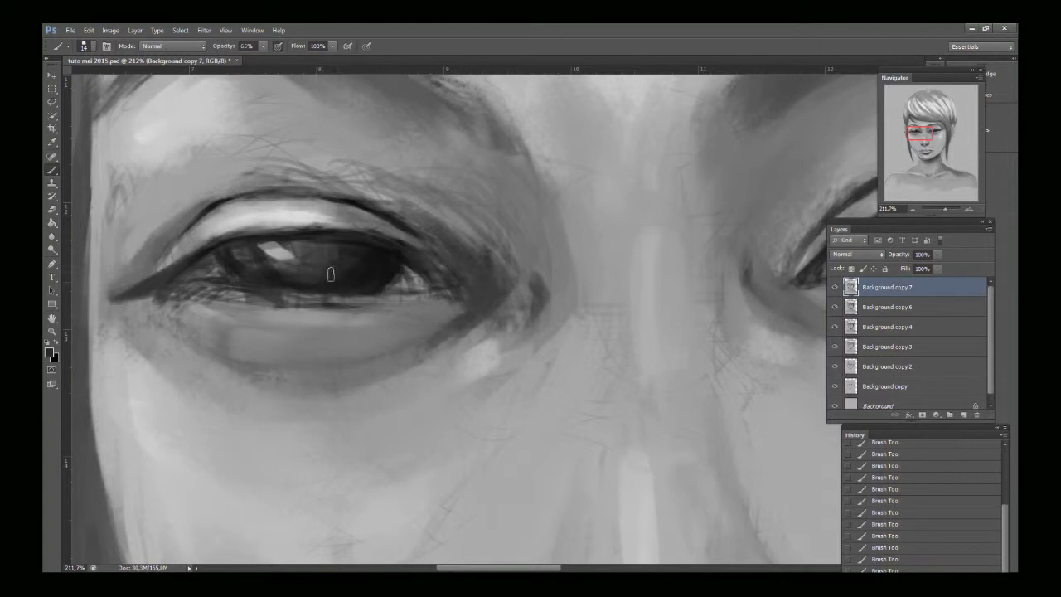
Step: Rework the left-hand iris shading and the edge of its catchlight with sampled greys
alt+click(243, 256)
alt+click(275, 251)
drag(277, 252, 267, 247)
alt+click(273, 237)
Step: Paint over the sketchy hatch lines above the left-hand eyelid crease with a larger brush
click(97, 47)
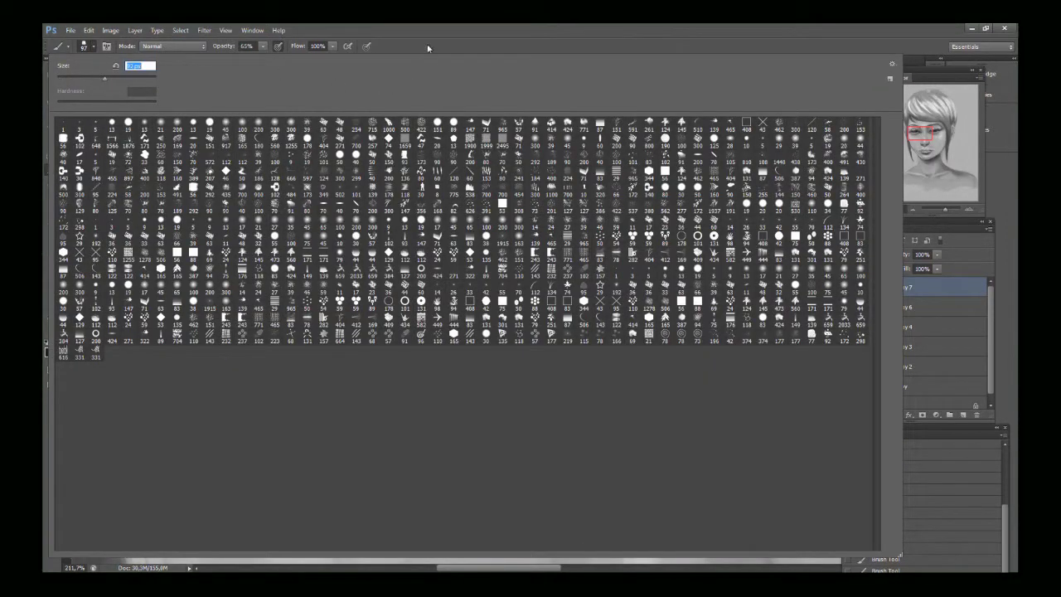
click(428, 48)
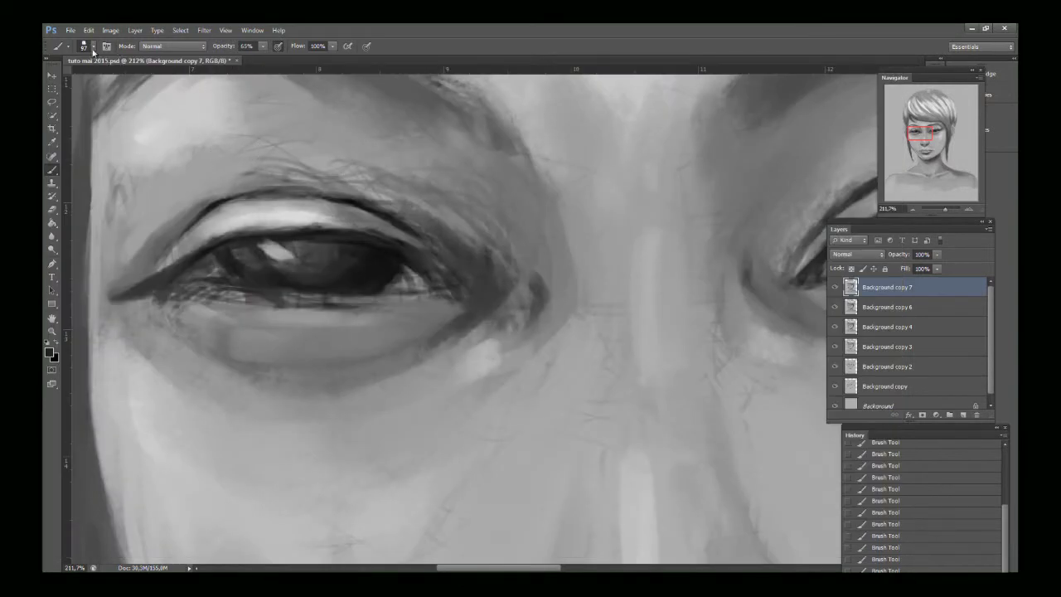
click(85, 48)
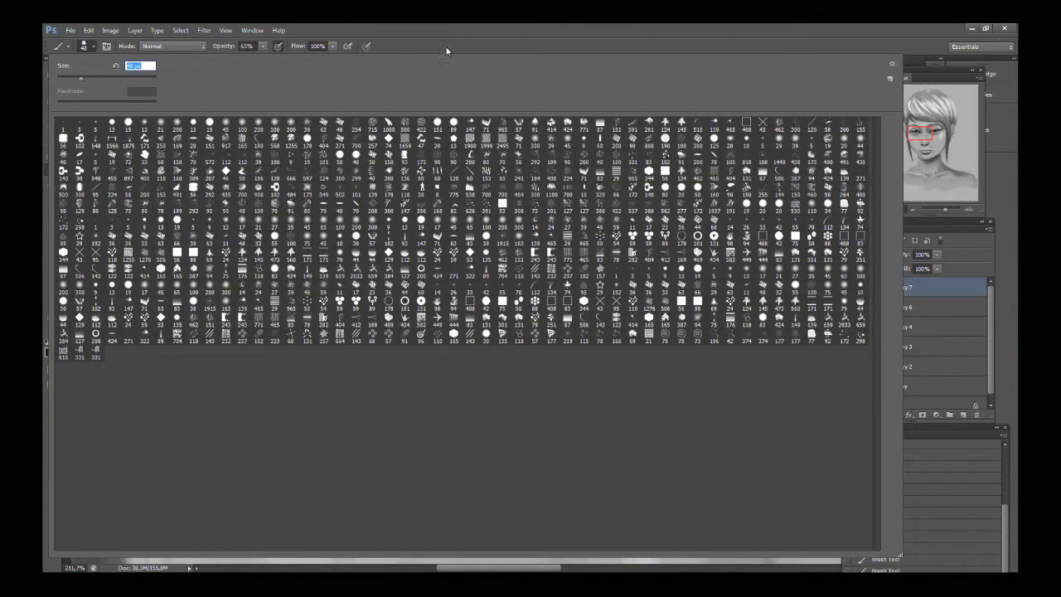
click(446, 51)
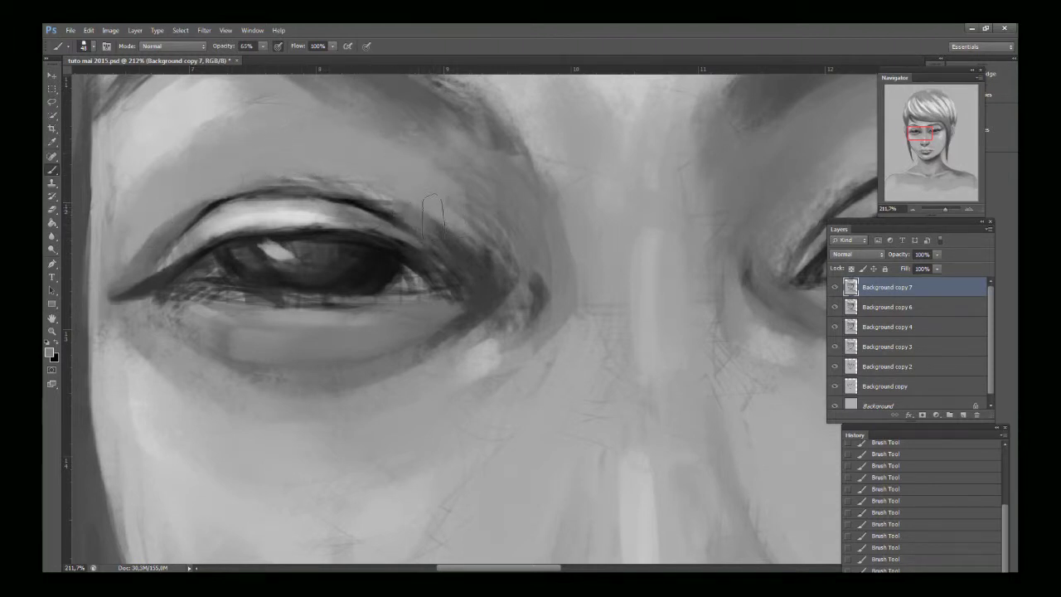
mouse_move(426, 225)
mouse_down()
mouse_move(359, 187)
mouse_move(398, 199)
mouse_move(340, 178)
mouse_up()
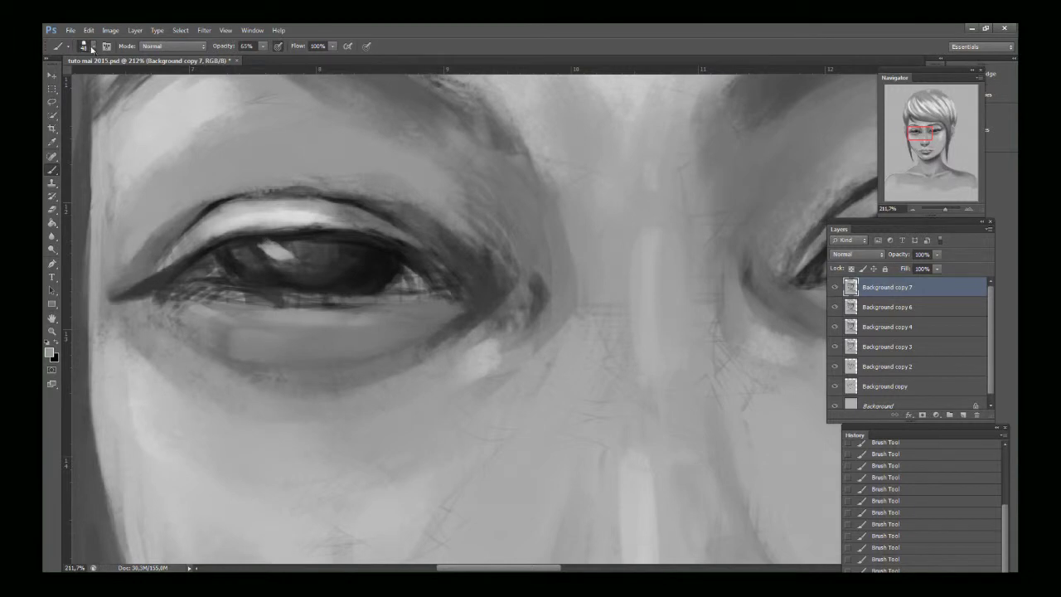
Step: Refine the upper edge of the left-hand eyelid crease with a smaller brush
click(87, 46)
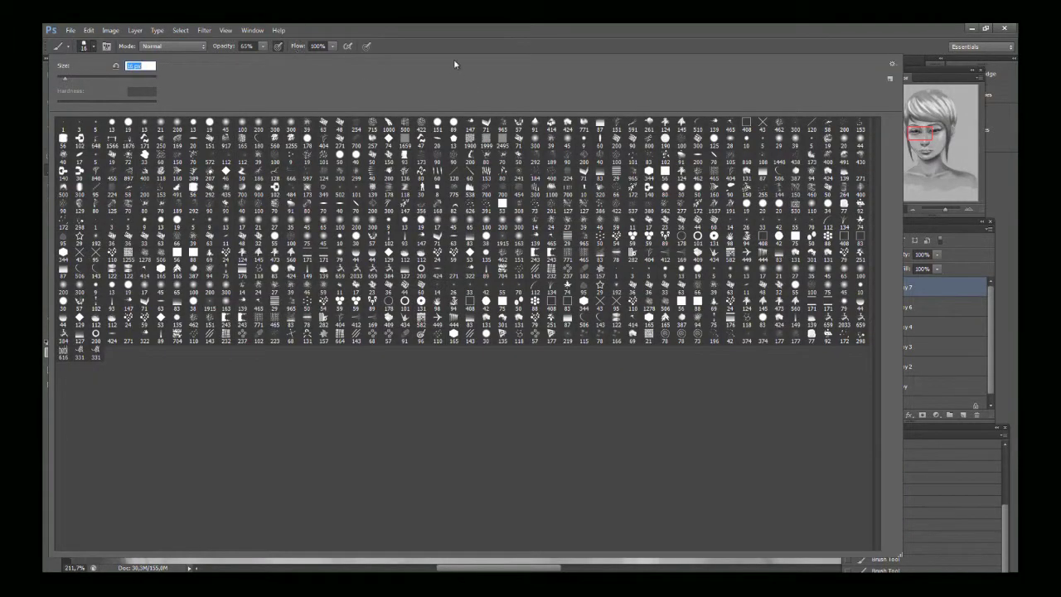
key(Return)
mouse_move(349, 196)
mouse_down()
mouse_move(237, 199)
mouse_move(259, 212)
mouse_move(347, 208)
mouse_move(267, 202)
mouse_move(320, 186)
mouse_up()
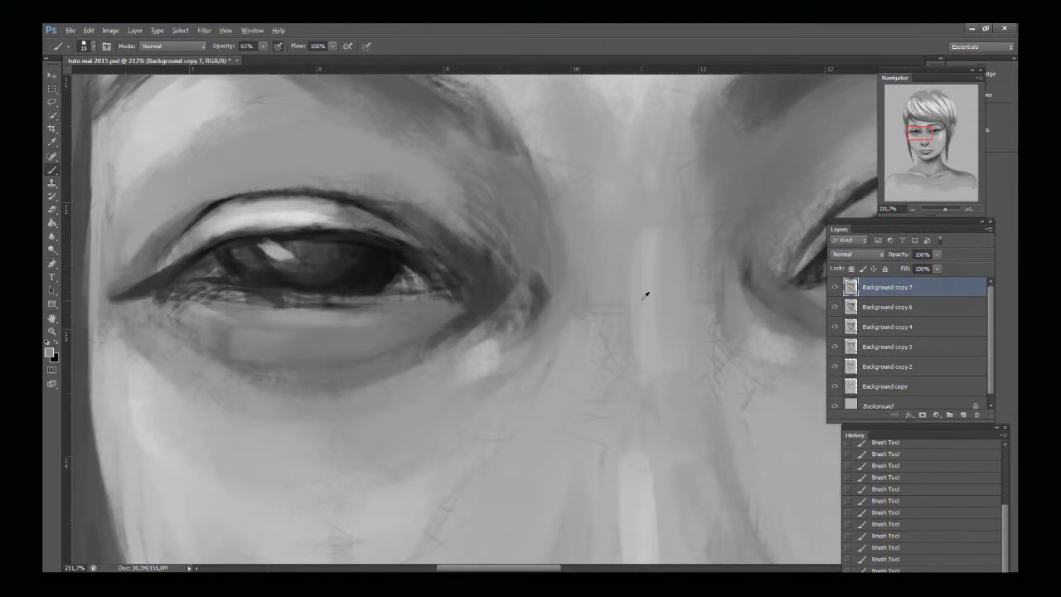
Step: Brighten the catchlights in both eyes with a sampled light grey
alt+click(281, 254)
drag(269, 242, 283, 258)
drag(918, 130, 914, 139)
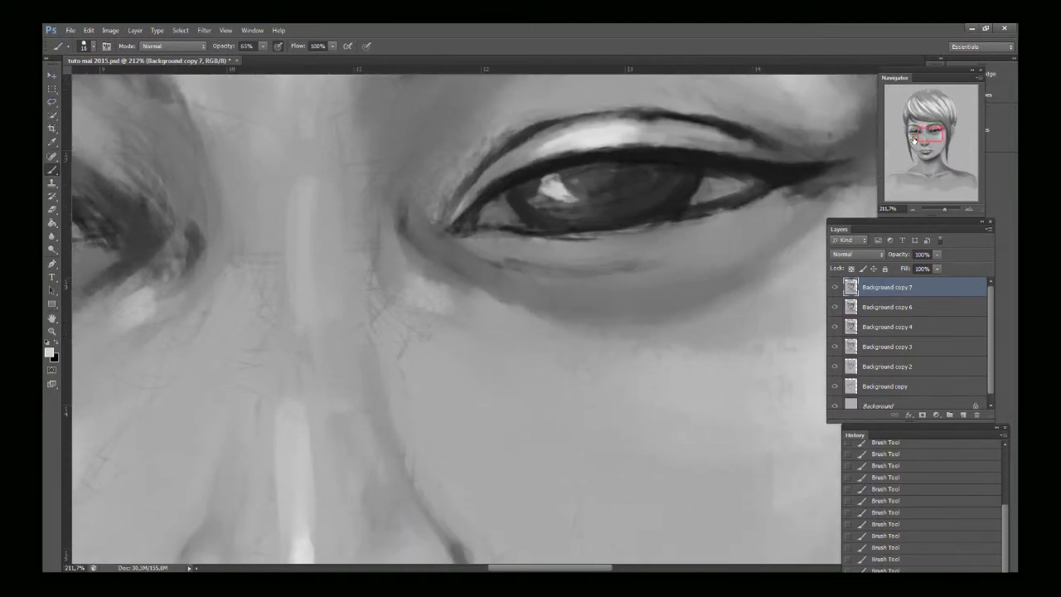
mouse_move(548, 190)
mouse_down()
mouse_move(589, 197)
mouse_move(538, 206)
mouse_move(563, 183)
mouse_move(554, 188)
mouse_move(567, 209)
mouse_up()
Step: Smooth and darken the right-hand iris around its catchlight with sampled greys
alt+click(561, 184)
alt+click(603, 199)
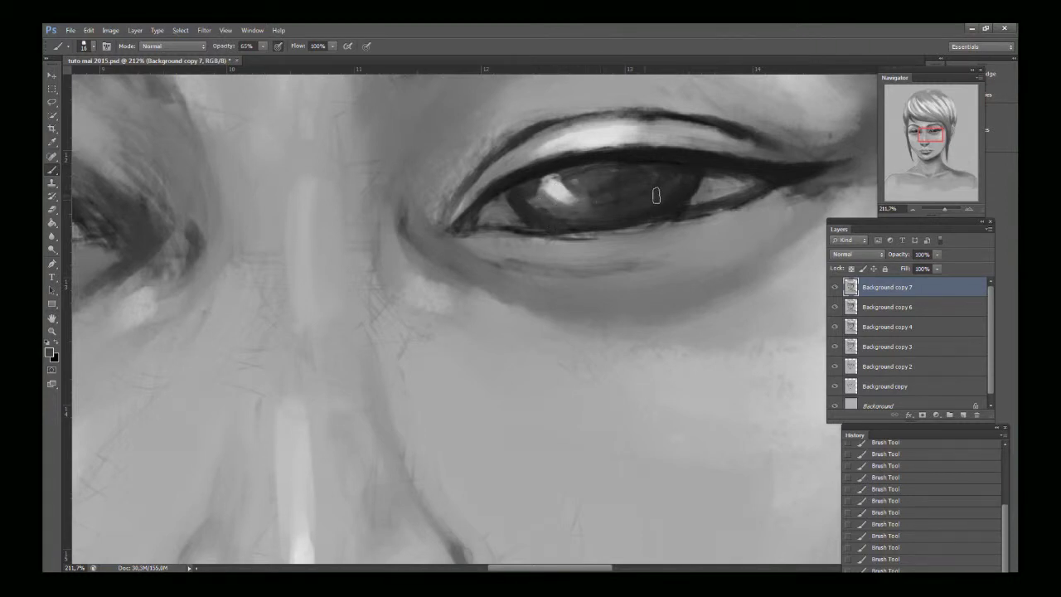
alt+click(507, 183)
Step: Touch up the highlight and crease of the right-hand upper eyelid, alternating between the light and dark colours
drag(934, 135, 927, 129)
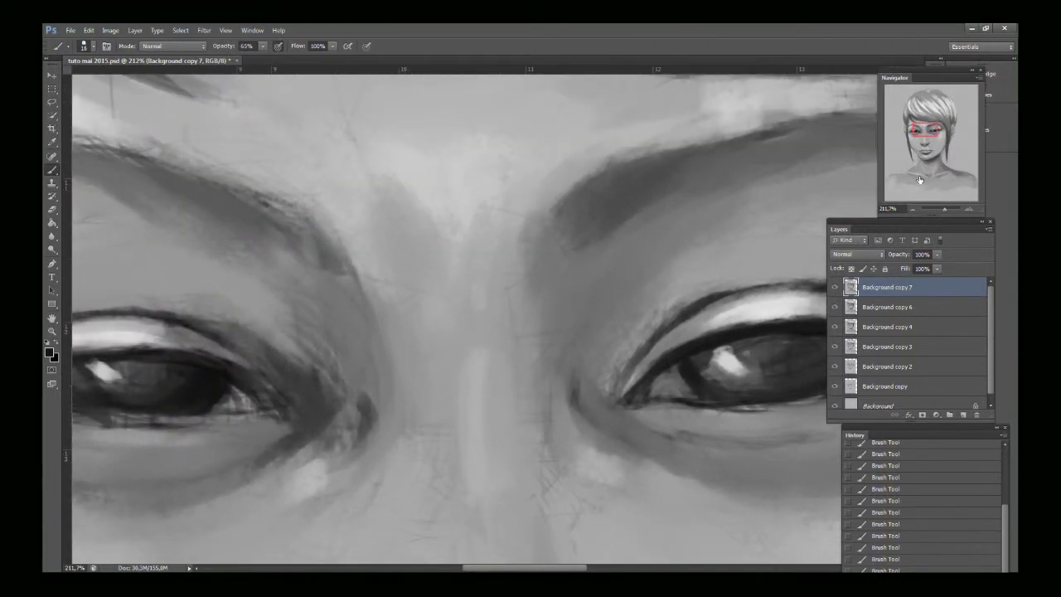
drag(944, 210, 941, 210)
drag(930, 129, 932, 131)
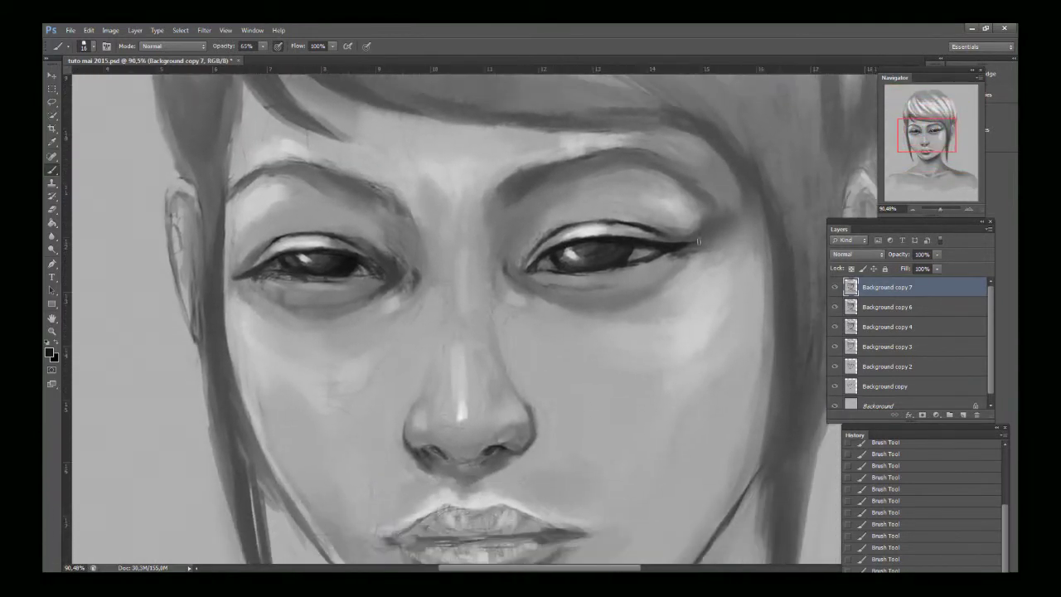
key(x)
drag(587, 231, 571, 228)
key(x)
drag(619, 221, 590, 222)
key(x)
Step: Darken and thicken the left-hand upper lash line toward the outer wing with the dark colour
drag(940, 208, 946, 209)
drag(920, 134, 902, 133)
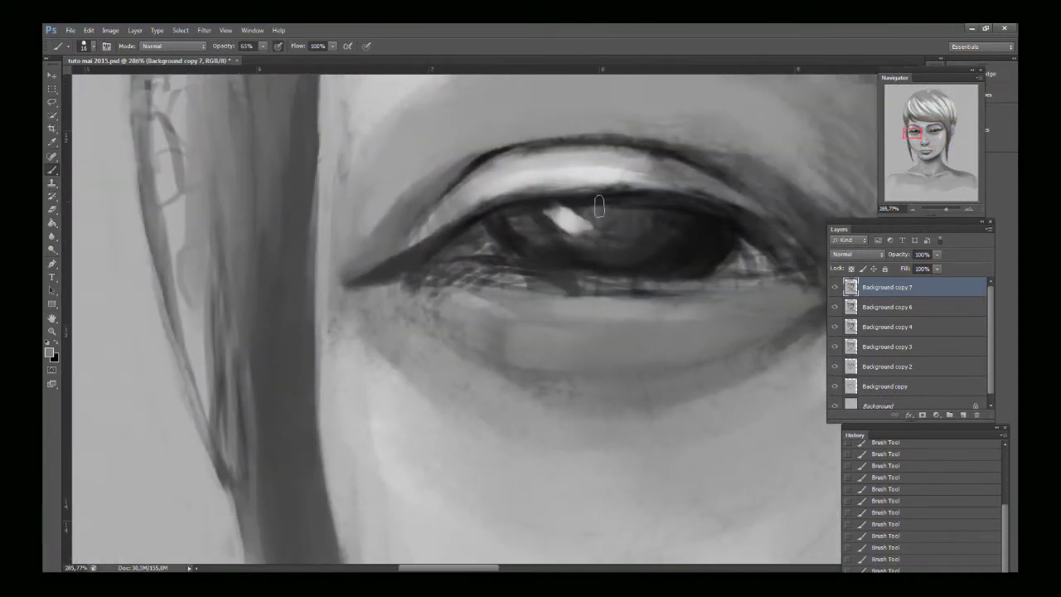
key(x)
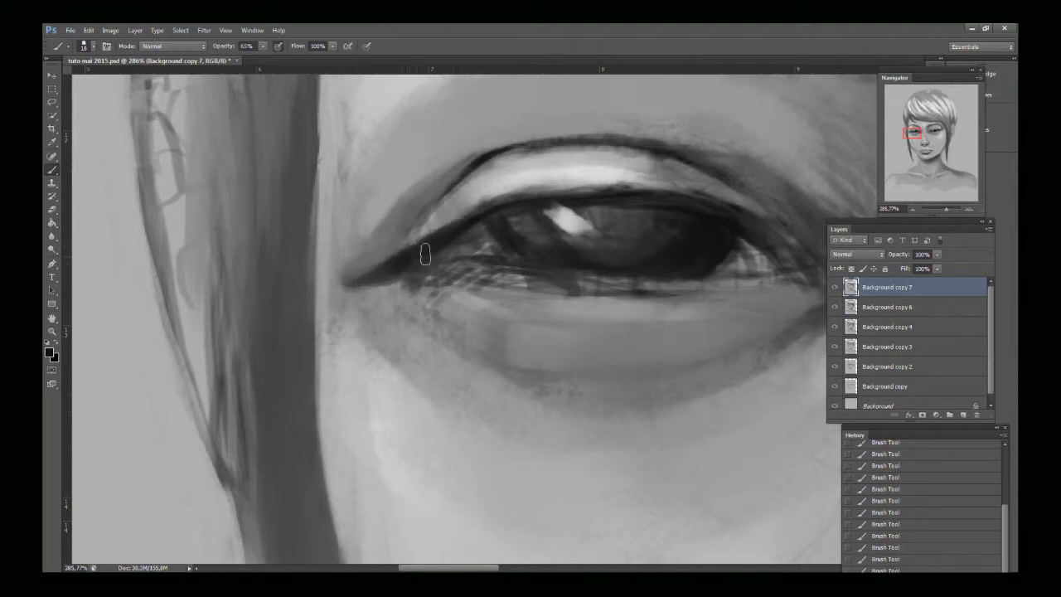
Step: Blend the left-hand eyelid highlight into the crease with light and mid greys
key(x)
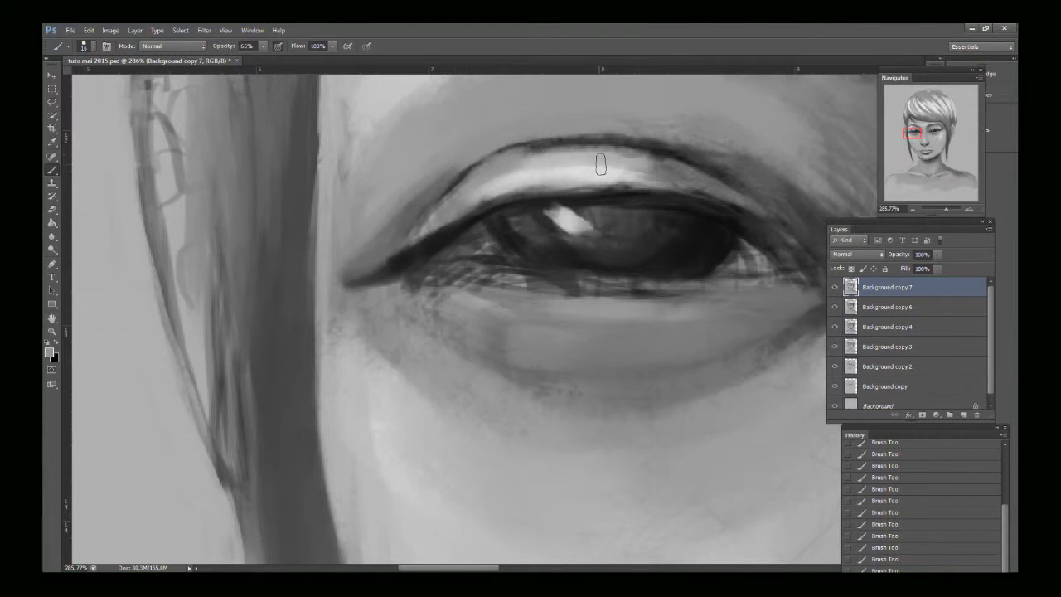
mouse_move(598, 159)
mouse_down()
mouse_move(662, 163)
mouse_move(598, 156)
mouse_up()
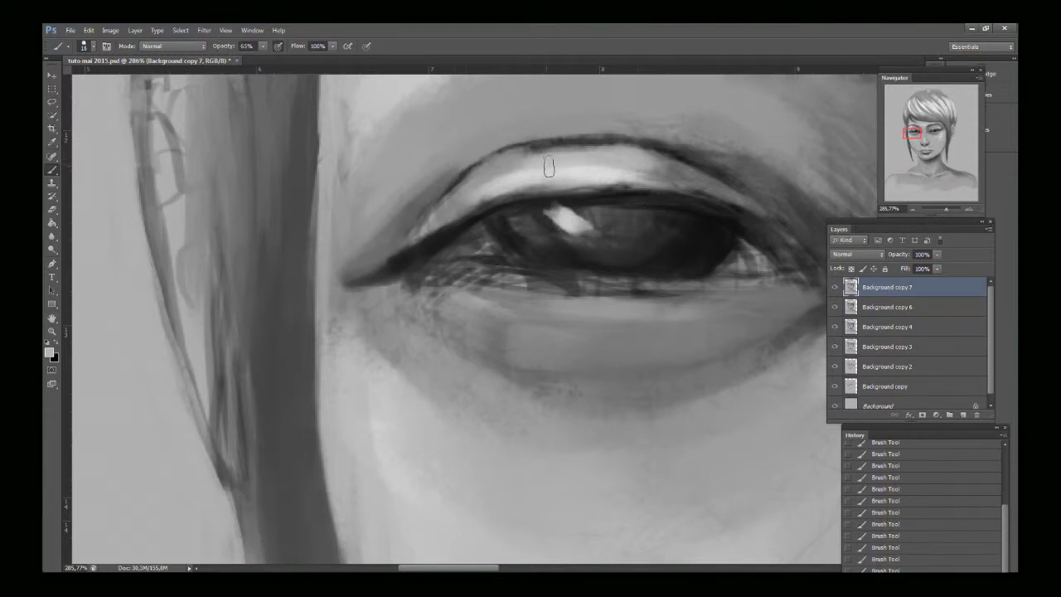
alt+click(597, 126)
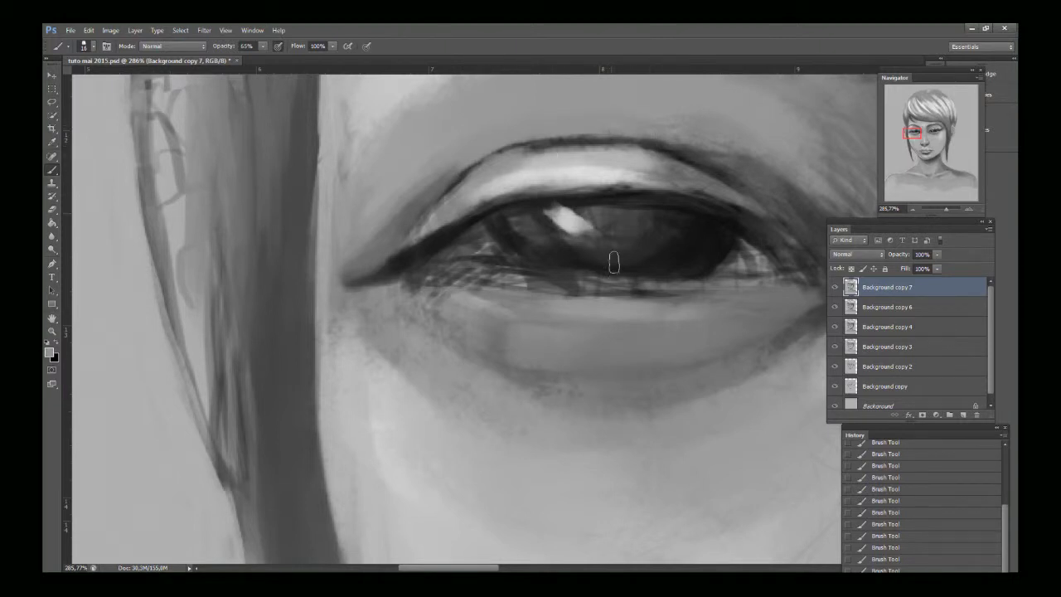
Step: Clean up the iris edge and the inner white of the left-hand eye with sampled greys
alt+click(687, 232)
alt+click(751, 252)
alt+click(748, 236)
drag(753, 248, 773, 262)
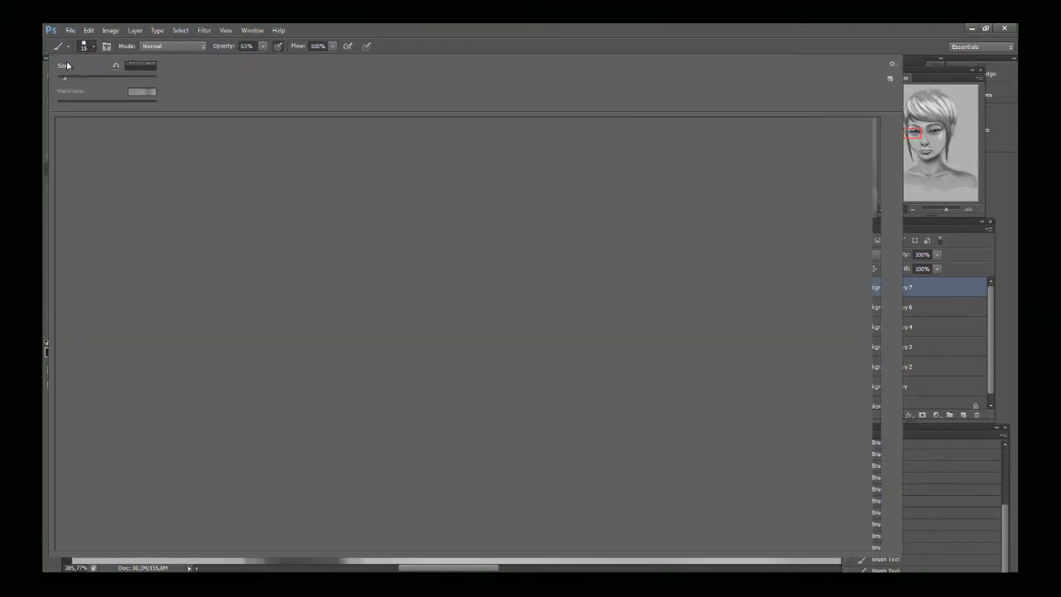
Step: Define the dark lash line around the inner corner of the left-hand eye with a smaller brush
click(88, 47)
click(537, 53)
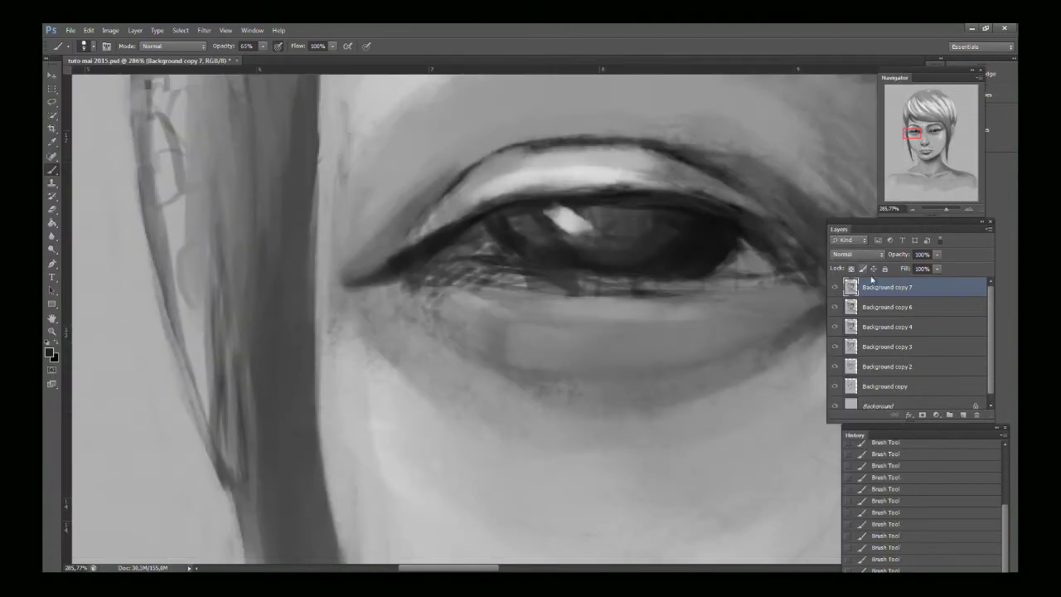
drag(928, 134, 915, 145)
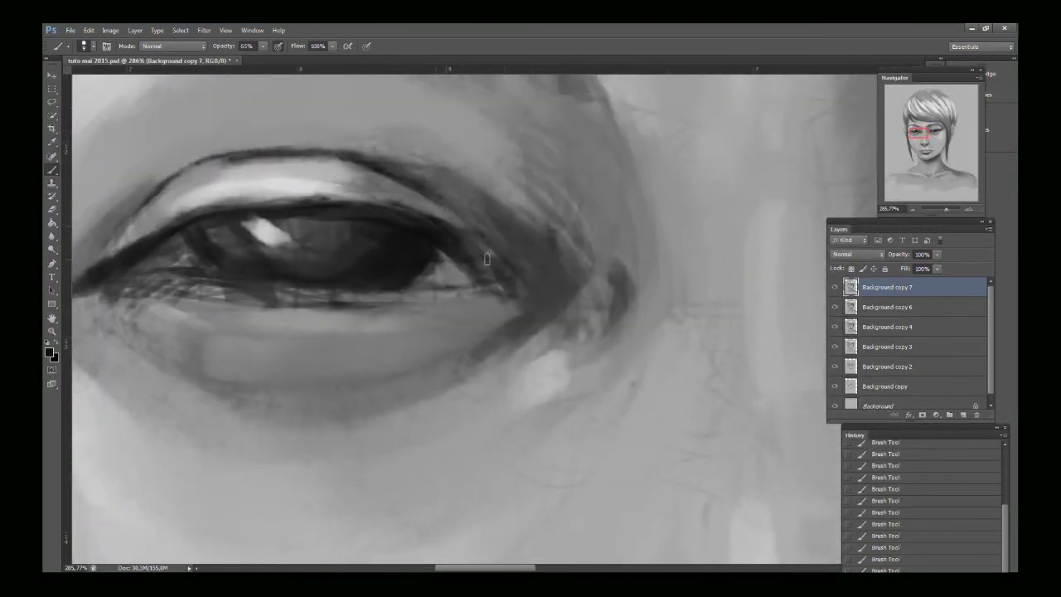
mouse_move(507, 298)
mouse_down()
mouse_move(405, 292)
mouse_move(471, 274)
mouse_move(478, 282)
mouse_move(469, 267)
mouse_move(454, 270)
mouse_move(463, 271)
mouse_move(444, 247)
mouse_move(470, 265)
mouse_move(449, 249)
mouse_move(439, 271)
mouse_move(445, 247)
mouse_move(449, 274)
mouse_move(464, 273)
mouse_move(418, 282)
mouse_move(451, 266)
mouse_move(440, 277)
mouse_move(462, 278)
mouse_move(431, 277)
mouse_up()
Step: Brighten the inner white of the left-hand eye with sampled light greys
alt+click(472, 278)
alt+click(454, 275)
alt+click(247, 175)
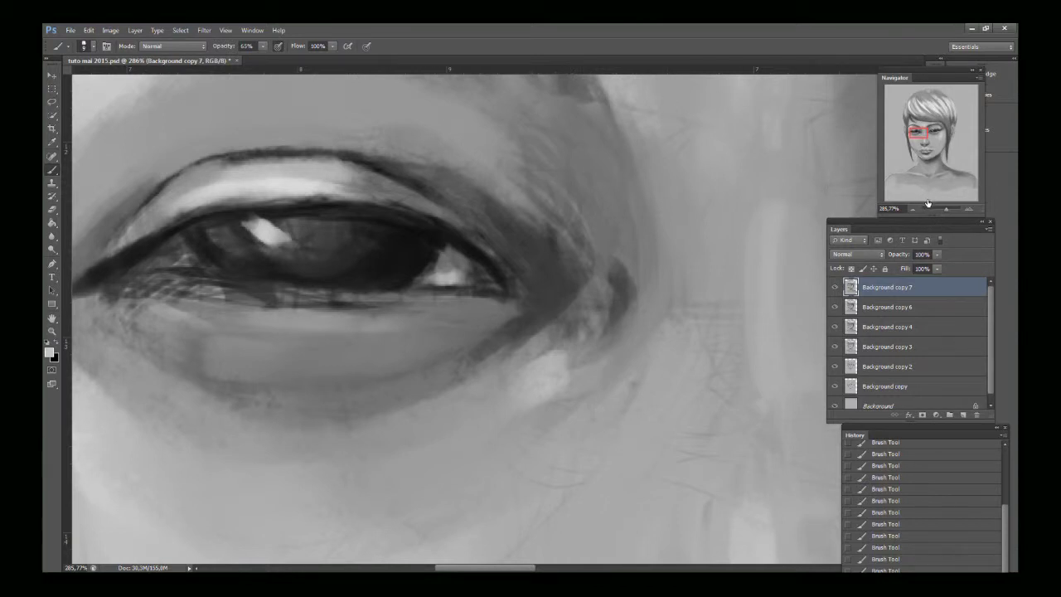
Step: Paint fine light strands sweeping across the lower fringe above the forehead
drag(945, 209, 939, 209)
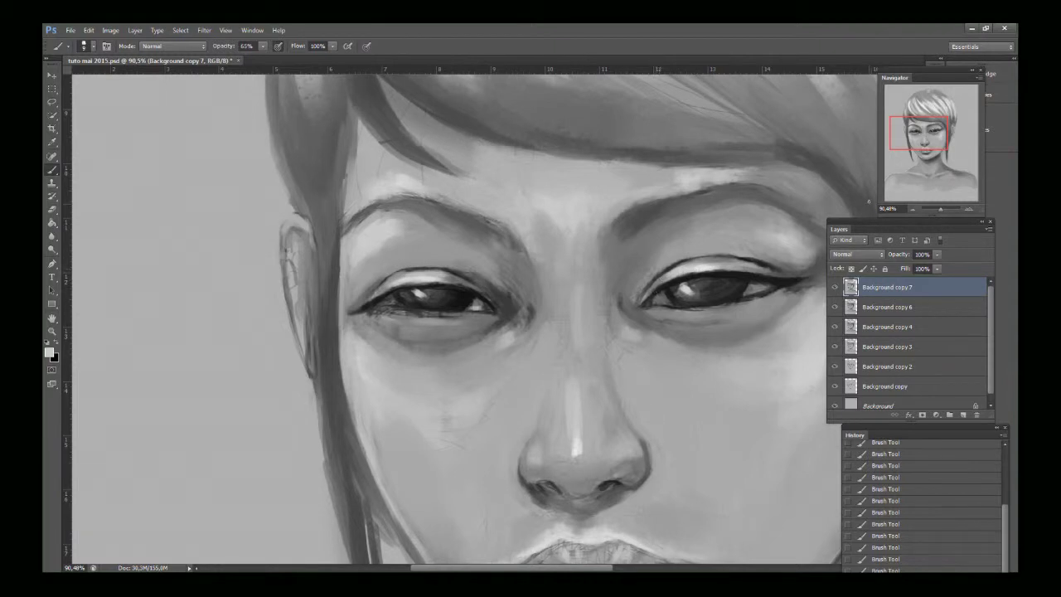
drag(907, 134, 916, 129)
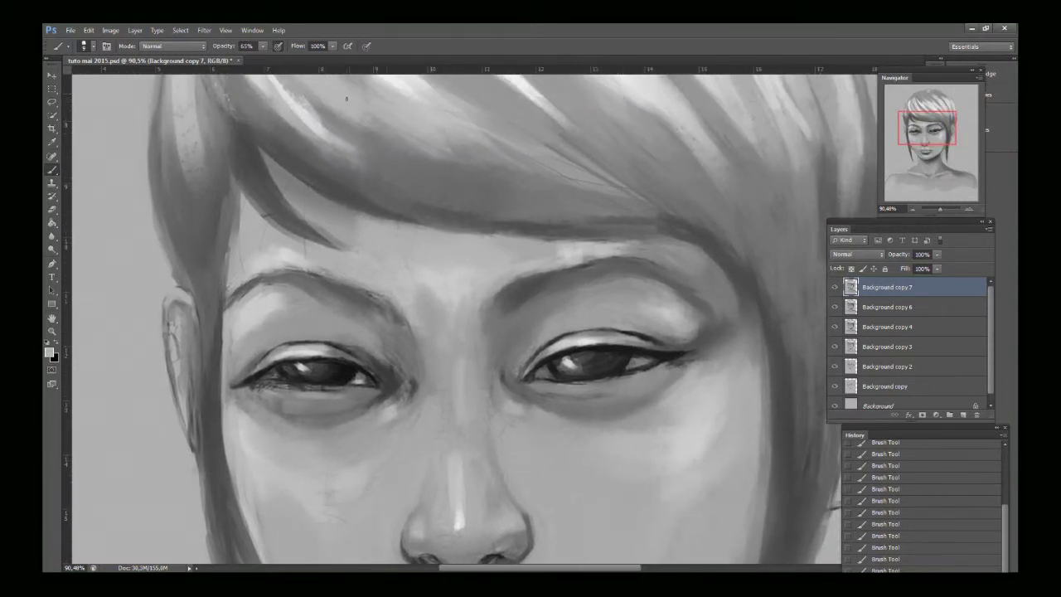
mouse_move(371, 117)
mouse_down()
mouse_move(422, 145)
mouse_move(424, 161)
mouse_up()
drag(368, 133, 424, 166)
mouse_move(361, 132)
mouse_down()
mouse_move(433, 171)
mouse_move(489, 182)
mouse_up()
drag(433, 157, 467, 165)
drag(409, 150, 524, 180)
drag(421, 159, 503, 173)
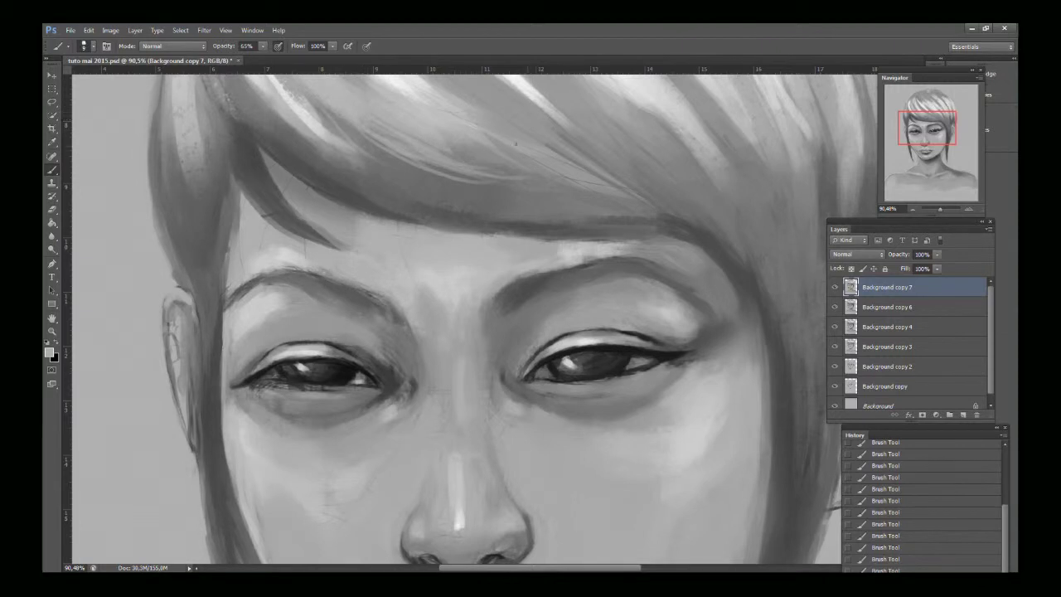
drag(375, 165, 429, 182)
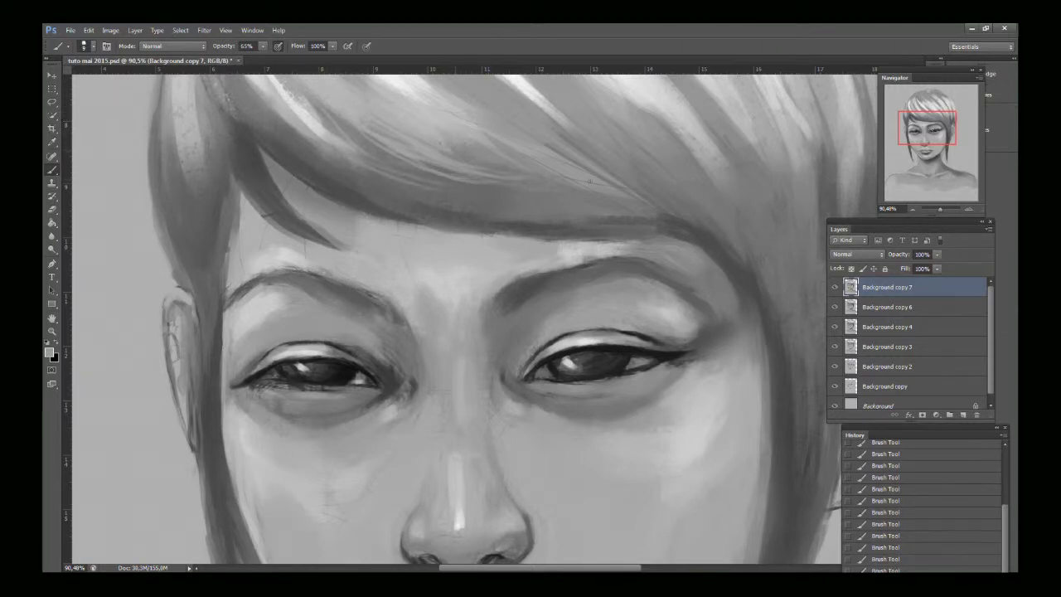
drag(590, 213, 497, 208)
Step: Touch up the left-hand eyebrow and upper eyelid with sampled greys
alt+click(264, 271)
alt+click(250, 283)
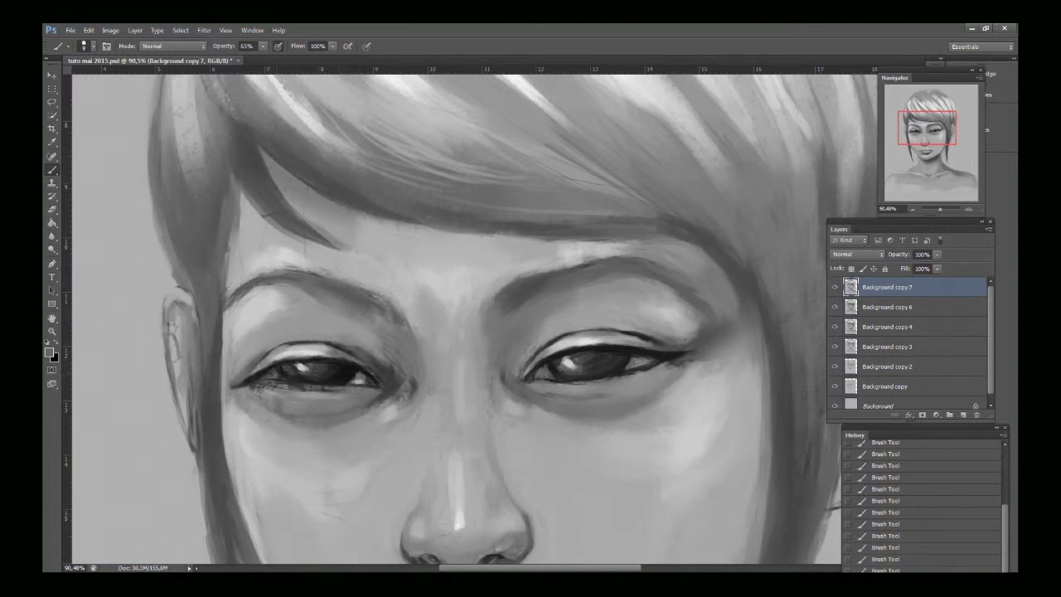
alt+click(312, 349)
Step: Smooth the sketch lines inside the right-hand ear with a size 41 brush and sampled greys
drag(926, 128, 938, 132)
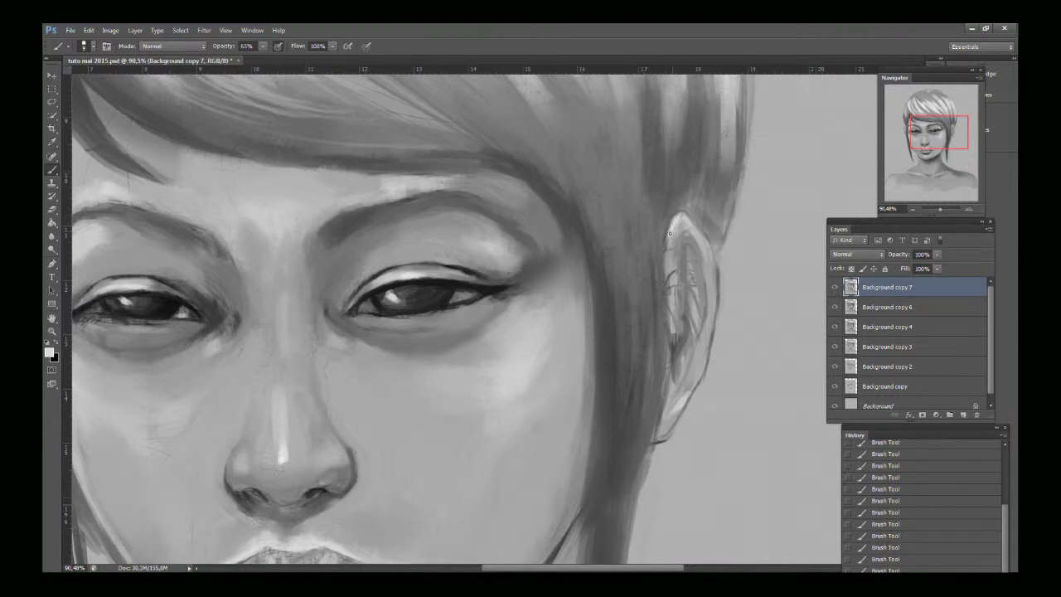
click(92, 46)
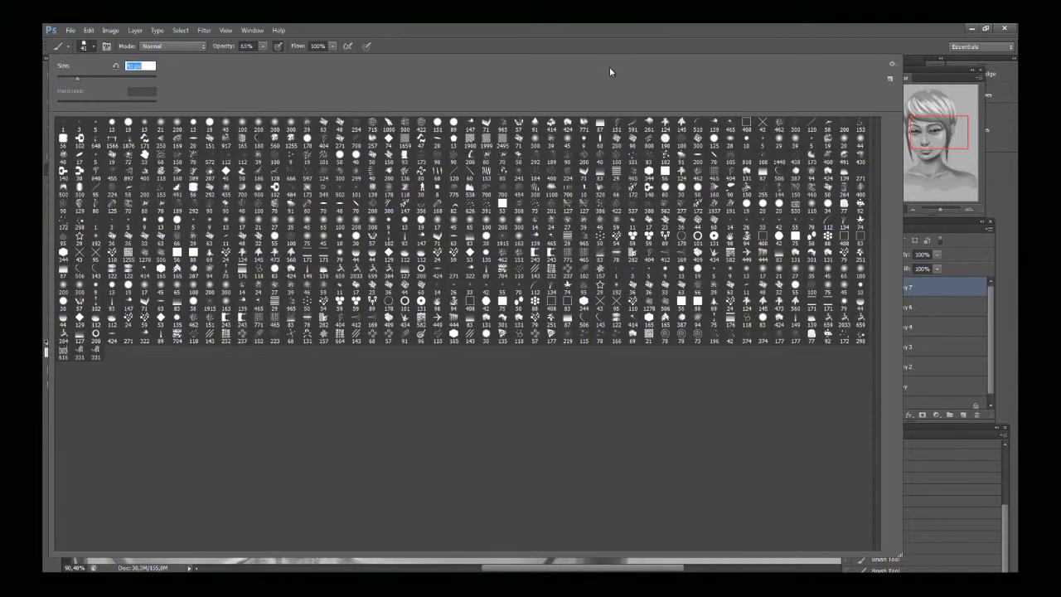
key(Escape)
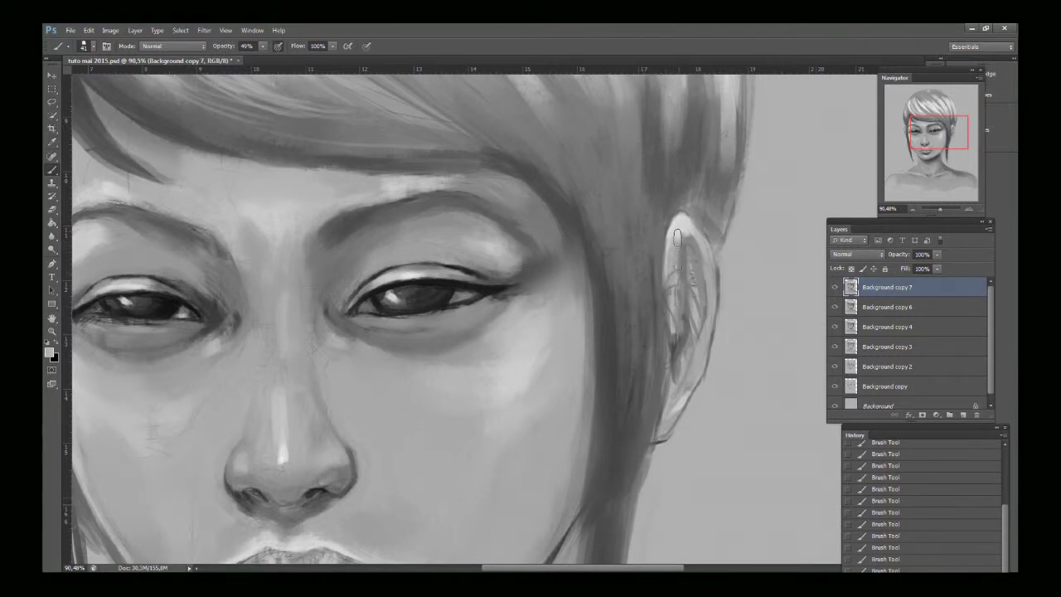
alt+click(685, 228)
mouse_move(670, 267)
mouse_down()
mouse_move(675, 317)
mouse_move(698, 311)
mouse_move(698, 260)
mouse_move(706, 307)
mouse_move(695, 283)
mouse_move(693, 317)
mouse_up()
alt+click(693, 251)
alt+click(695, 296)
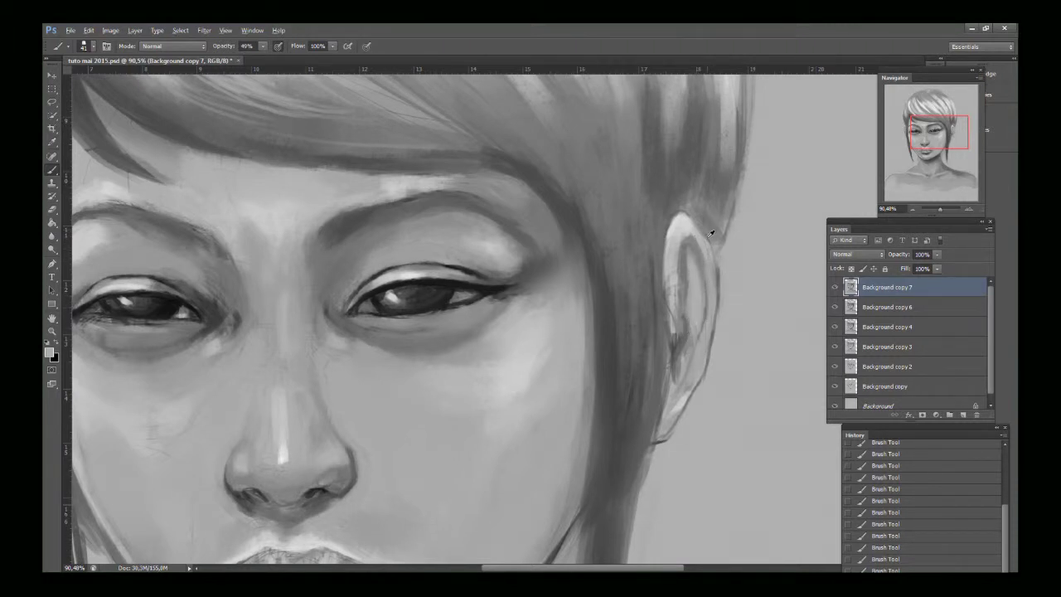
Step: Clean up the right-hand ear's outer edge, lobe and adjoining hair with sampled light and dark greys
alt+click(672, 214)
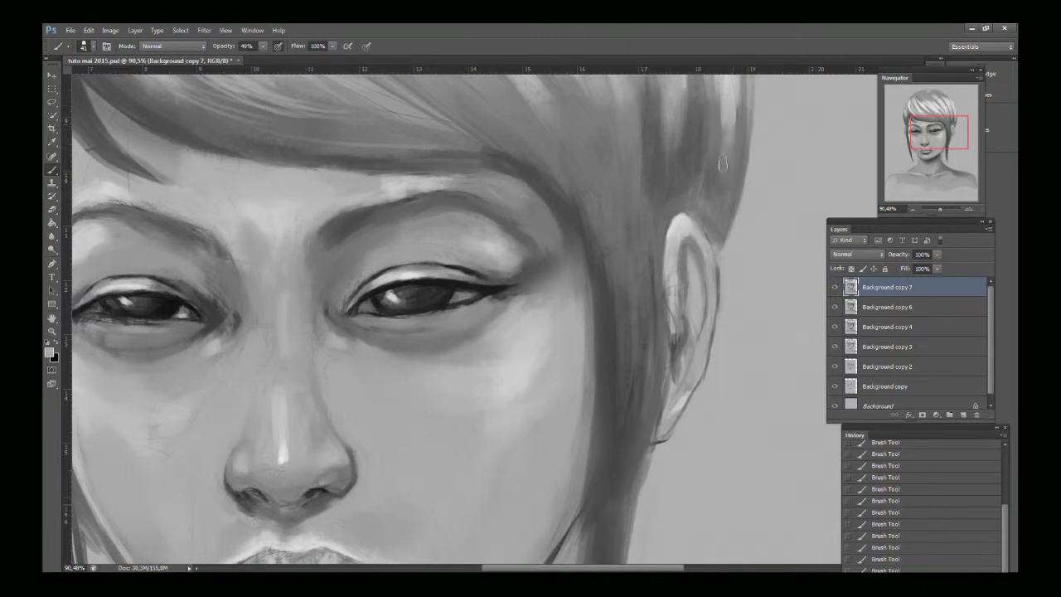
alt+click(723, 224)
scroll(784, 210, down, 5)
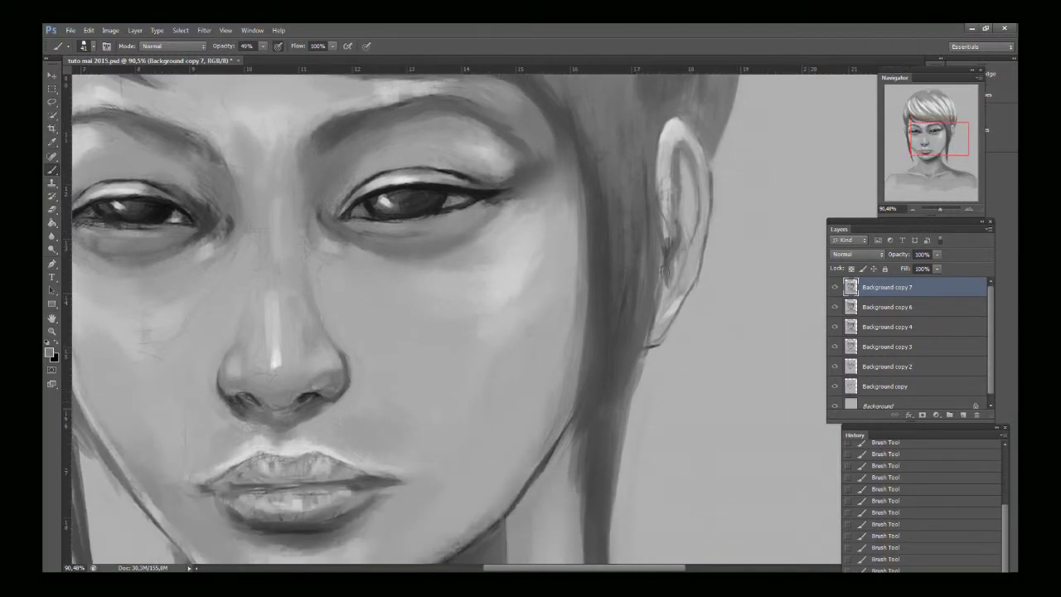
alt+click(681, 306)
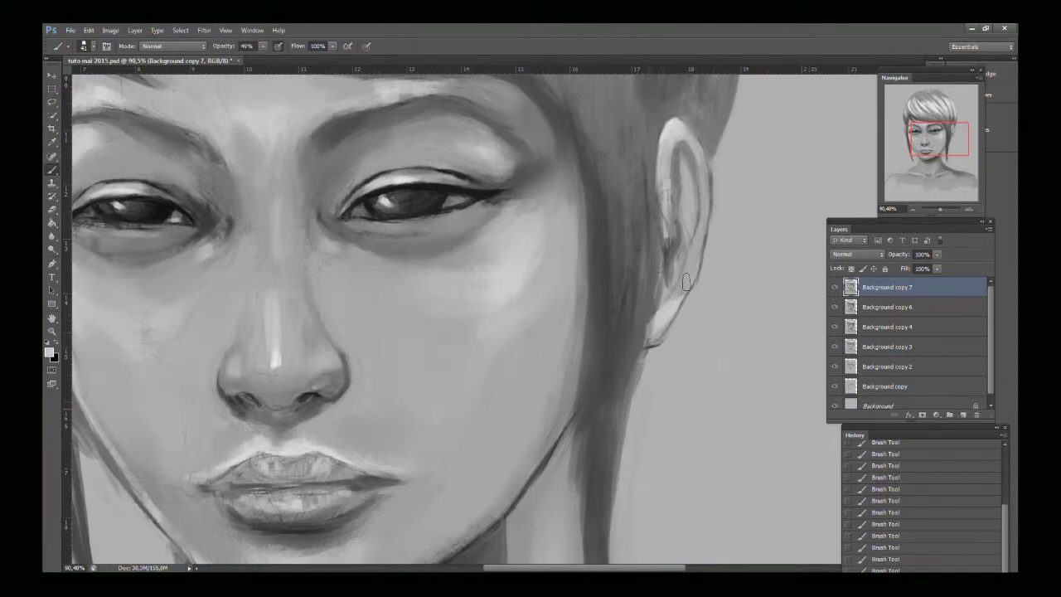
alt+click(647, 310)
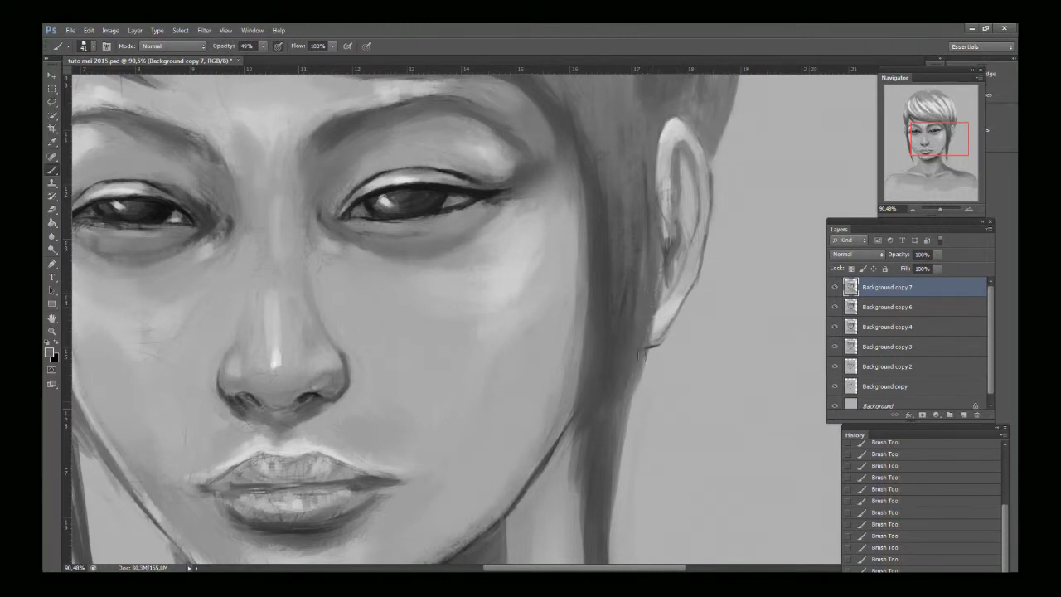
Step: Shade the outer edge of the hair lock below the right-hand ear with a sampled dark grey
alt+click(628, 341)
drag(636, 359, 621, 405)
drag(643, 338, 626, 411)
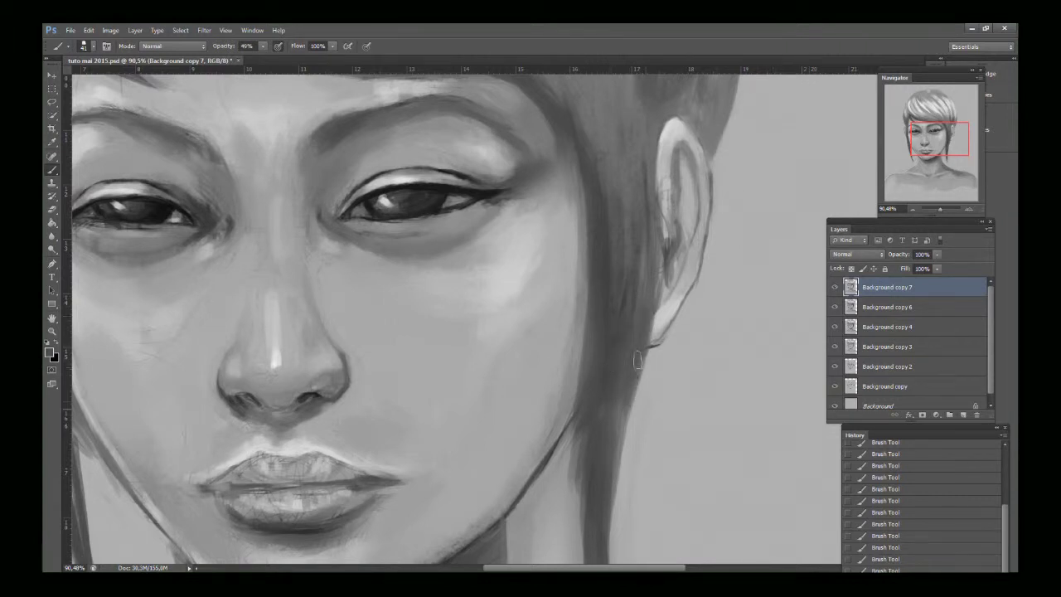
drag(638, 364, 616, 451)
Step: Trim the right-hand side lock to a clean tapered point by painting background grey around its tip
drag(925, 151, 920, 171)
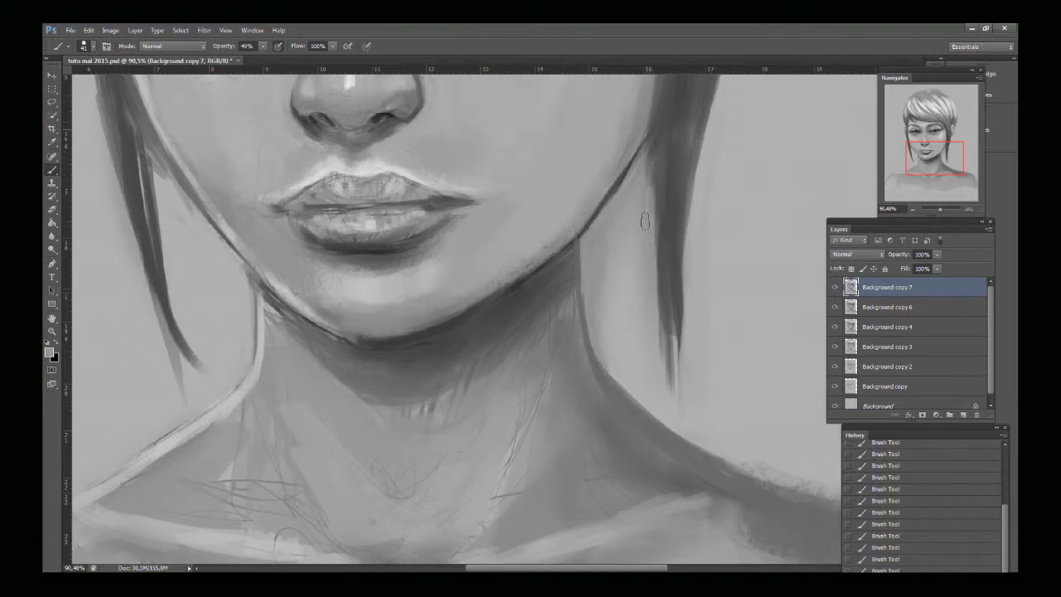
drag(648, 162, 660, 330)
mouse_move(656, 273)
mouse_down()
mouse_move(677, 388)
mouse_move(653, 284)
mouse_move(681, 409)
mouse_up()
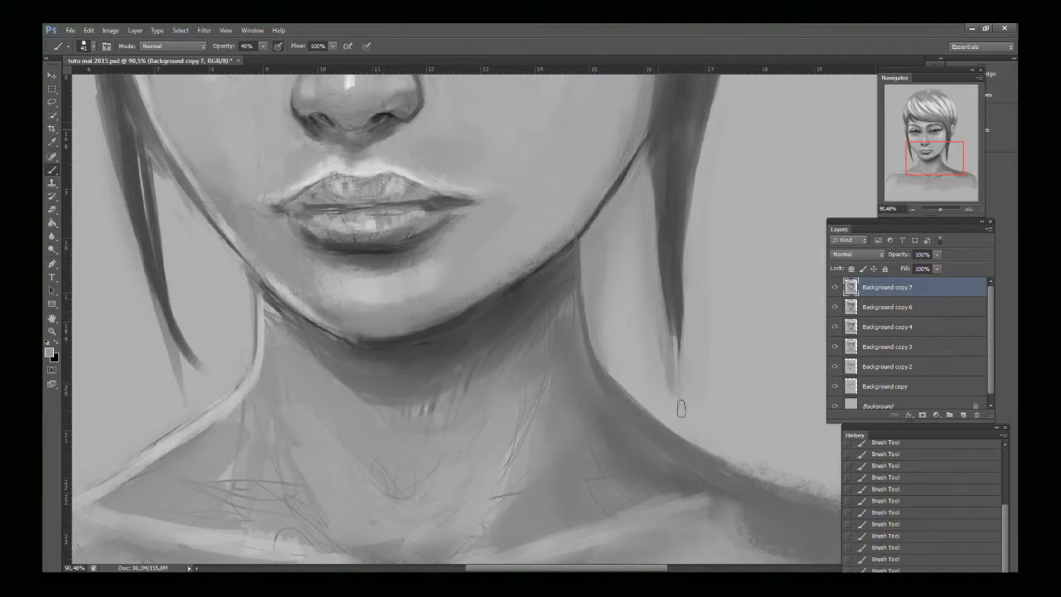
mouse_move(687, 259)
mouse_down()
mouse_move(678, 363)
mouse_move(686, 254)
mouse_move(678, 365)
mouse_up()
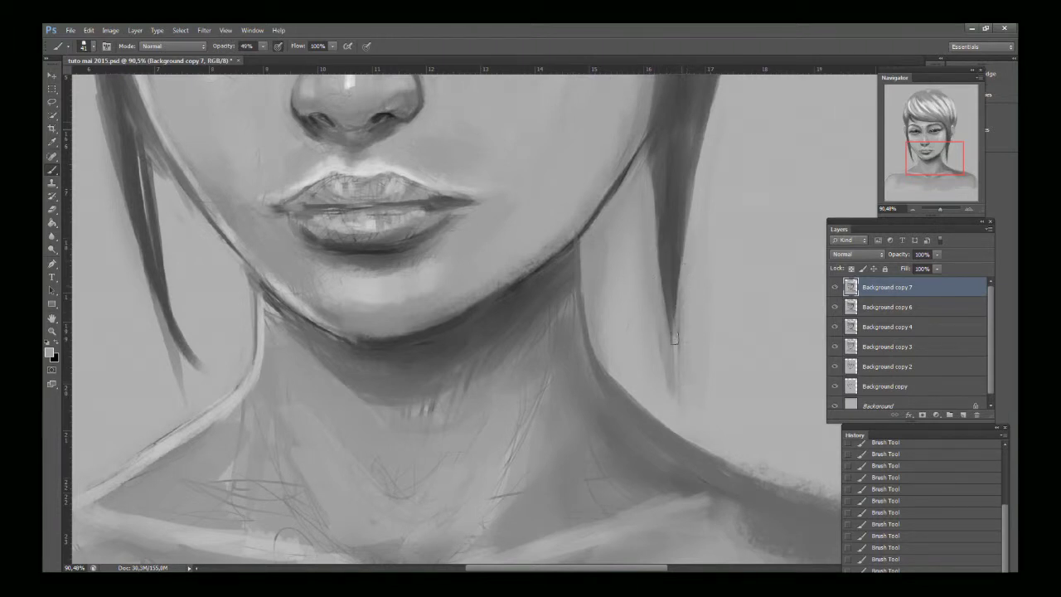
drag(679, 284, 673, 354)
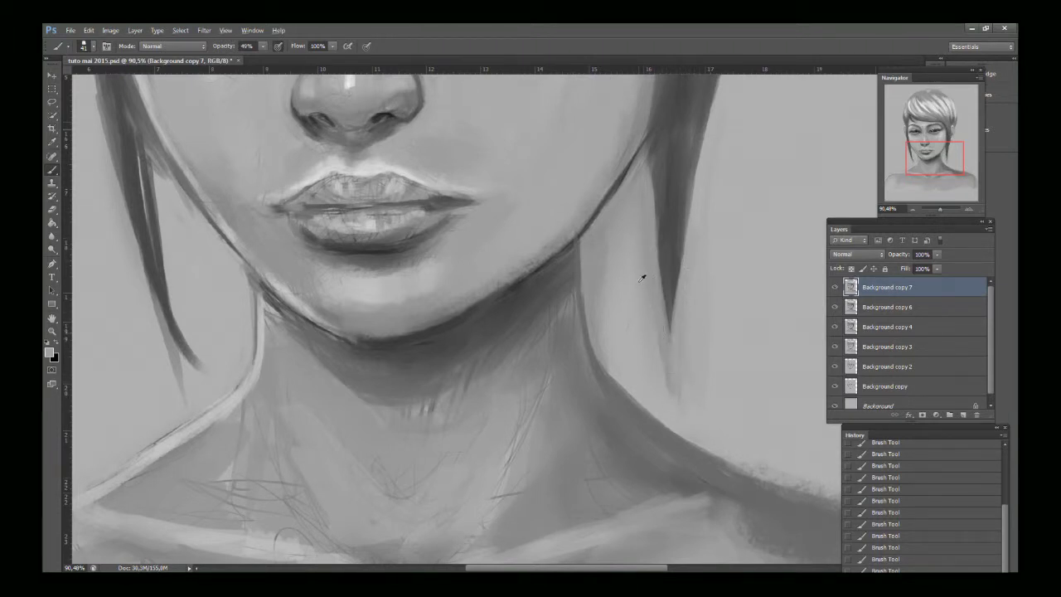
mouse_move(645, 249)
mouse_down()
mouse_move(675, 364)
mouse_move(653, 364)
mouse_move(670, 398)
mouse_up()
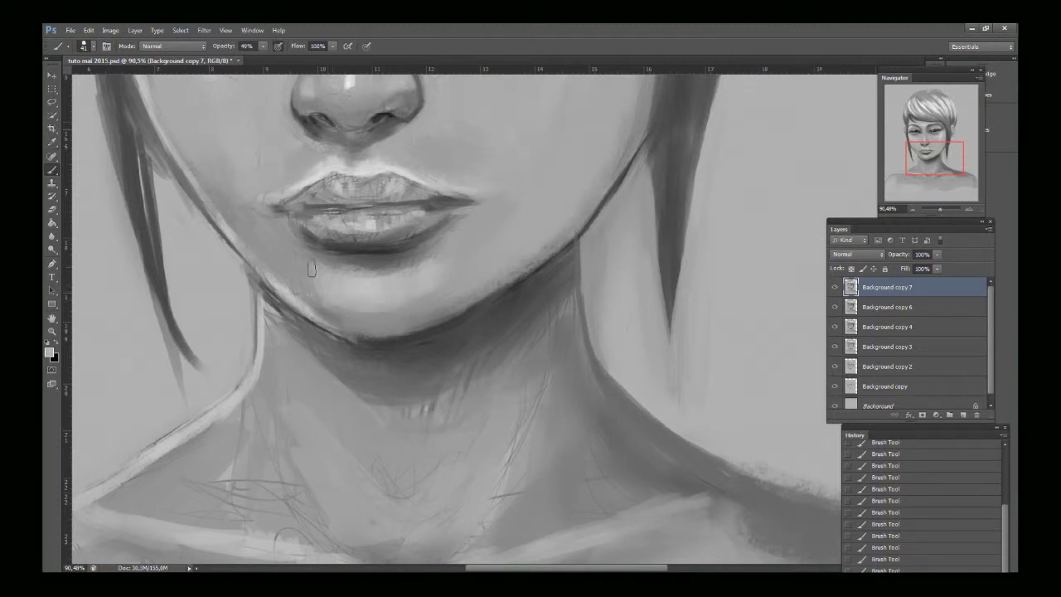
Step: Smooth the shadow under the lower lip and the left-hand side of the chin with sampled greys
alt+click(377, 266)
drag(357, 264, 406, 265)
alt+click(407, 284)
alt+click(329, 286)
drag(322, 286, 277, 242)
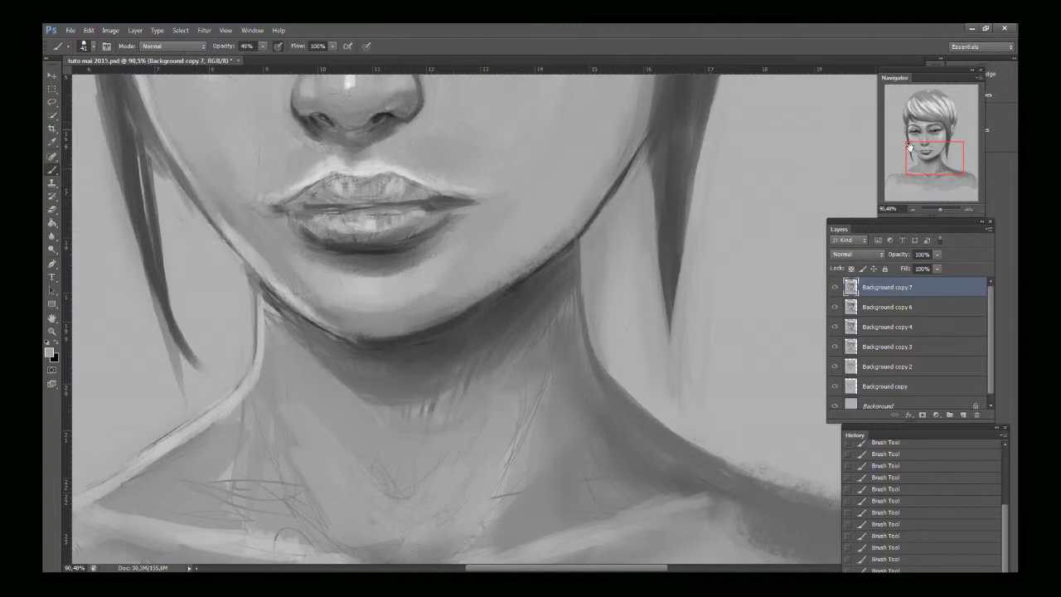
Step: Blend the shading on the right-hand upper eyelid below the eyebrow with sampled greys
mouse_move(911, 149)
mouse_down()
mouse_move(930, 135)
mouse_move(920, 131)
mouse_up()
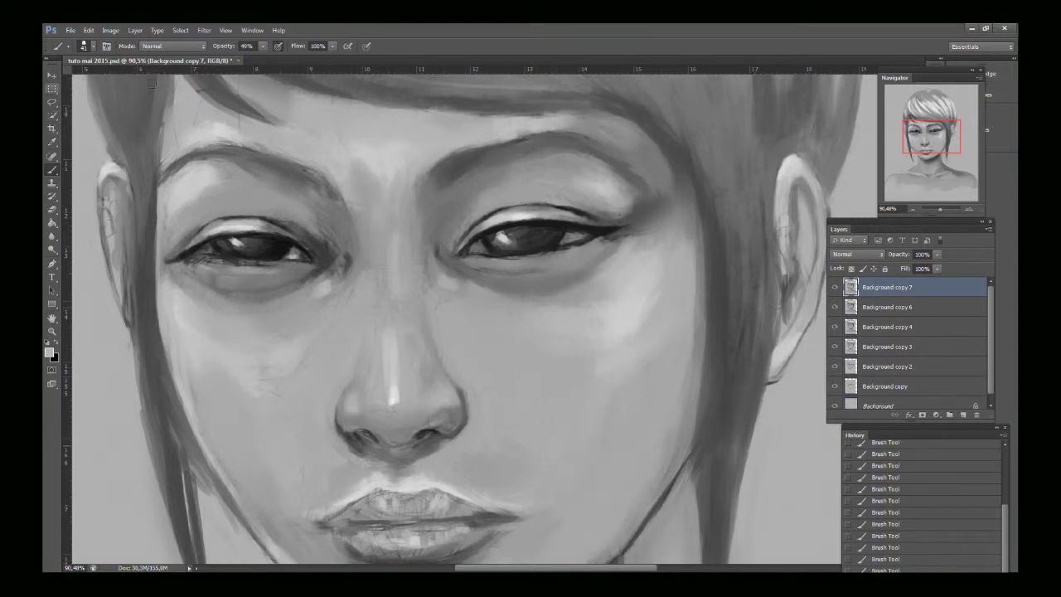
alt+click(556, 179)
alt+click(600, 190)
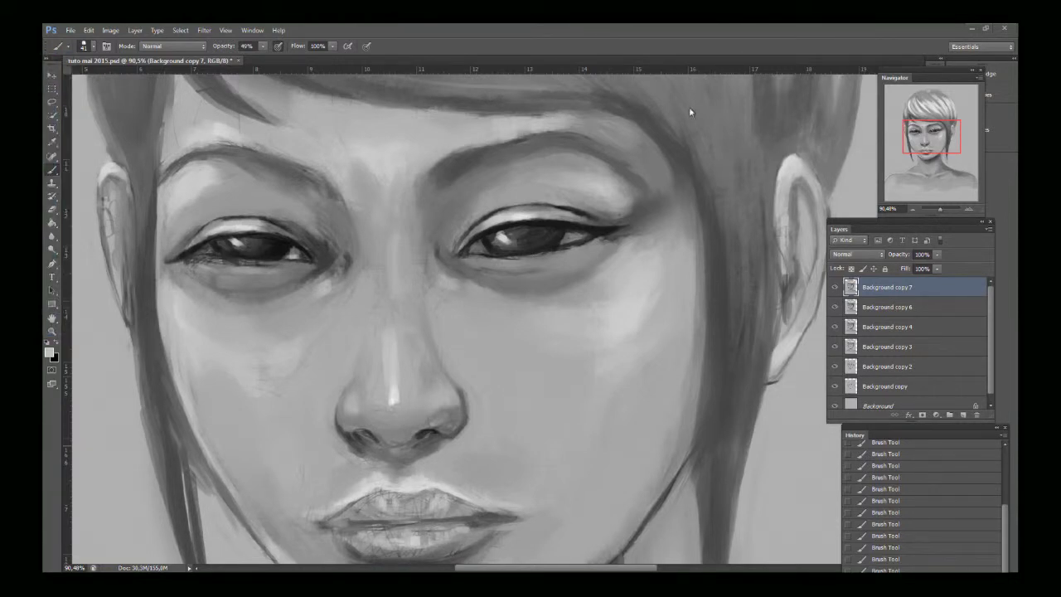
click(967, 30)
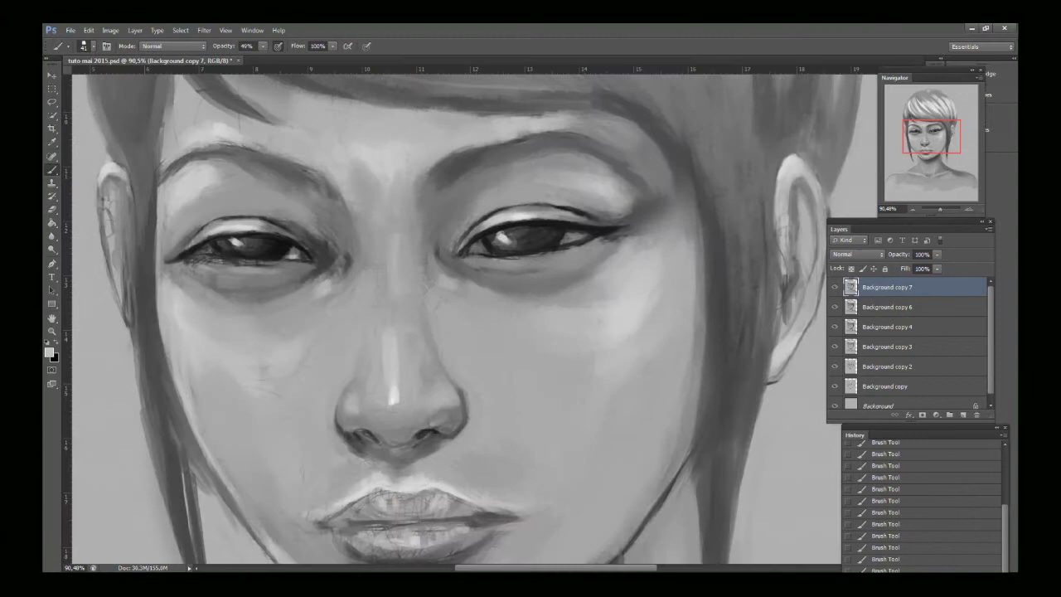
scroll(154, 257, down, 2)
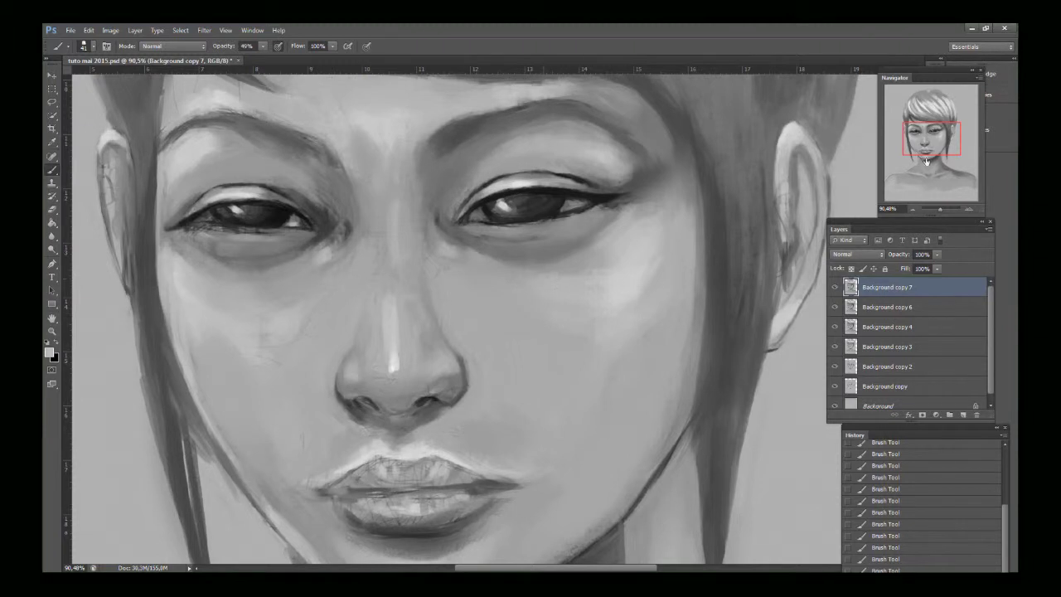
Step: Clean up the fringe's lower edge and the pointed lock over the left-hand forehead with sampled greys
drag(922, 130, 920, 118)
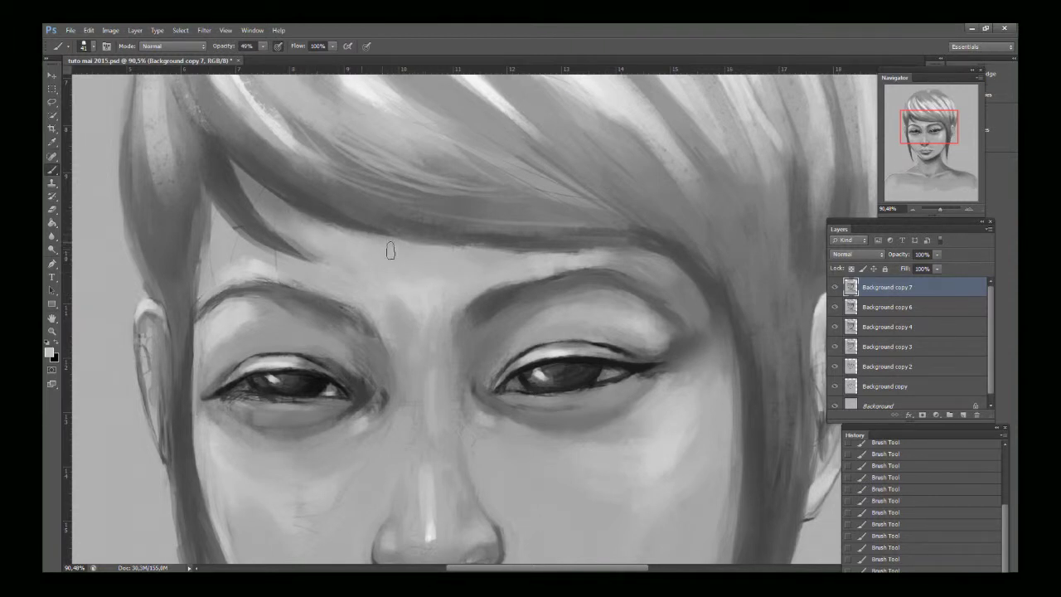
alt+click(355, 226)
drag(359, 233, 414, 241)
drag(240, 204, 323, 257)
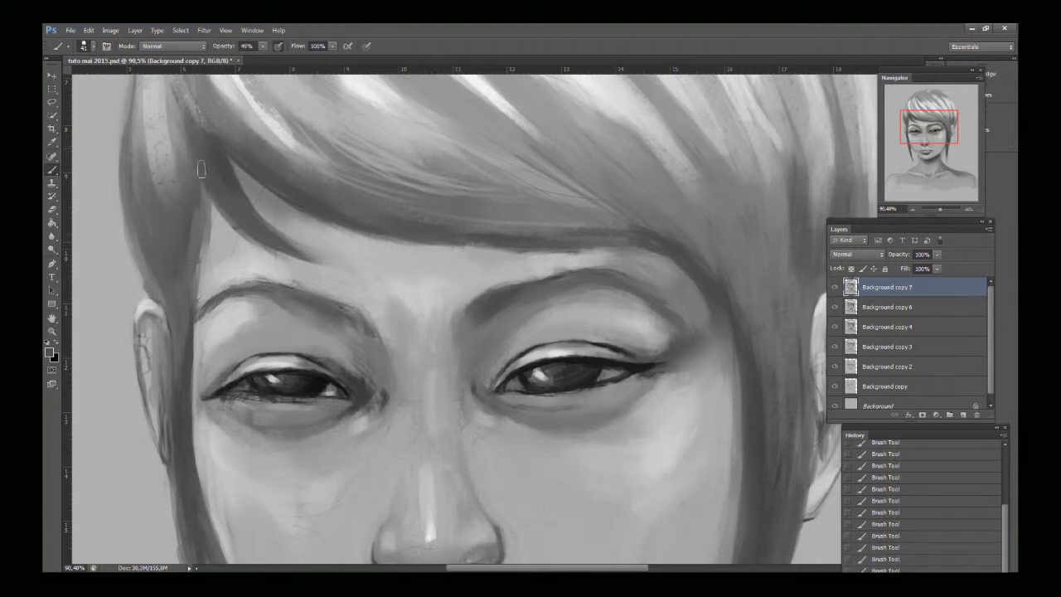
alt+click(231, 241)
Step: Paint long tapering strands down the left-hand side section of hair above the ear
drag(138, 124, 138, 201)
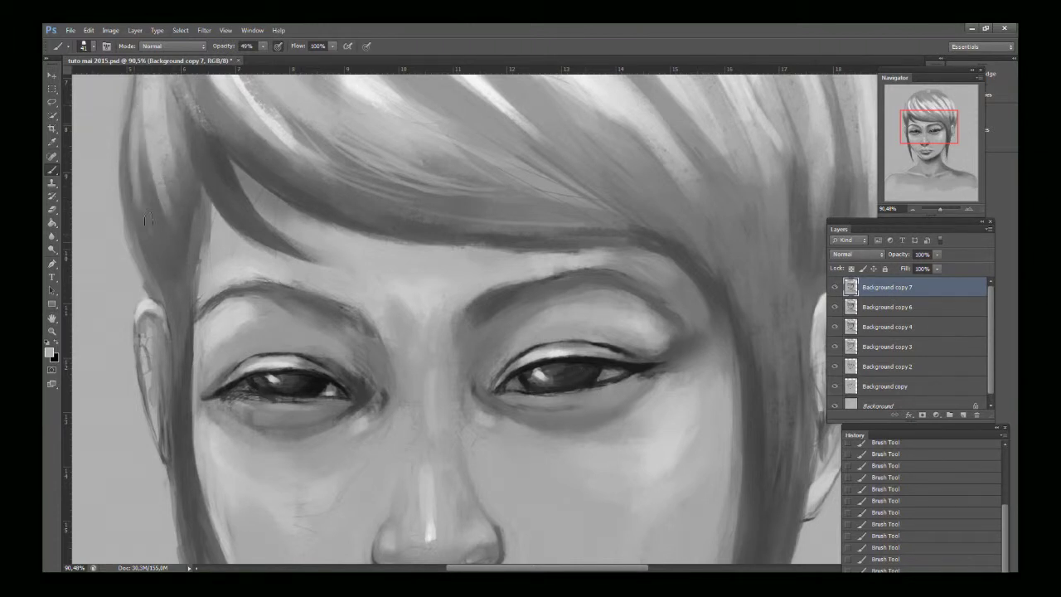
drag(139, 102, 143, 232)
drag(139, 134, 166, 258)
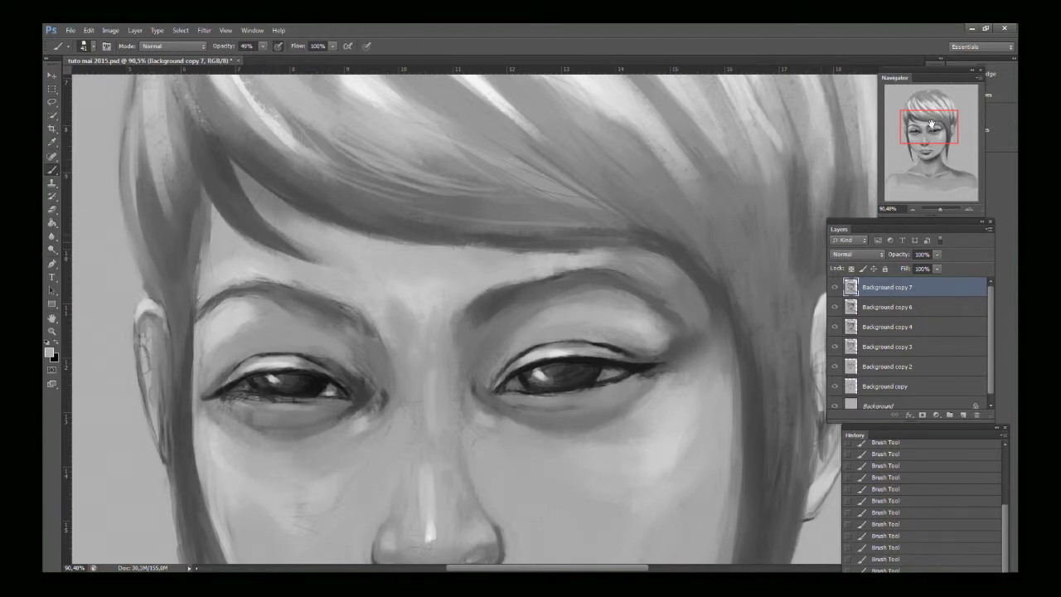
Step: Extend the light strands at the crown's left-hand side upward and blend their tips into the mid grey
drag(931, 124, 933, 104)
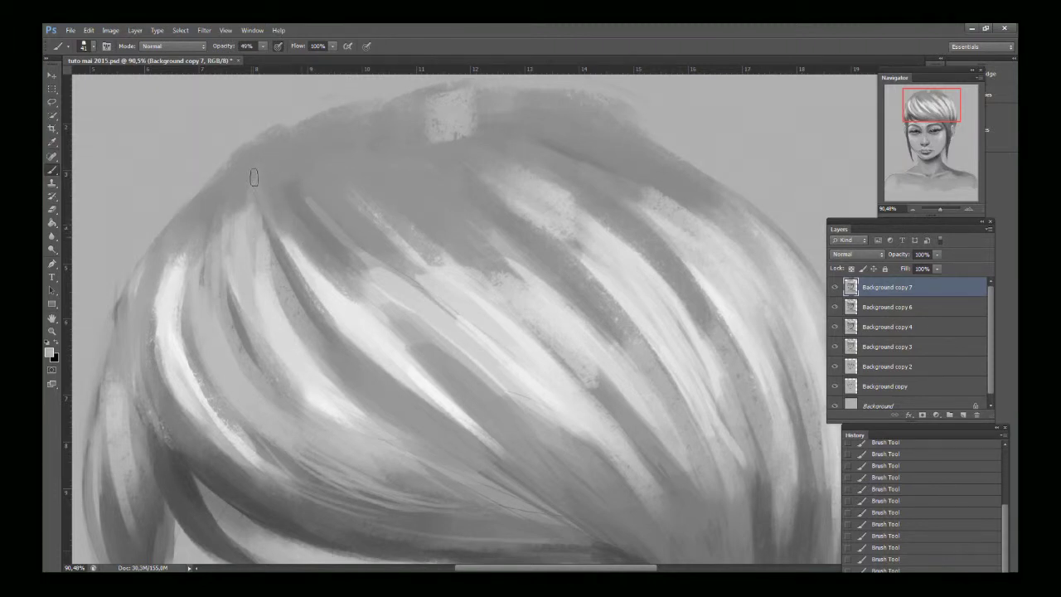
drag(251, 272, 243, 180)
alt+click(242, 169)
drag(235, 234, 243, 185)
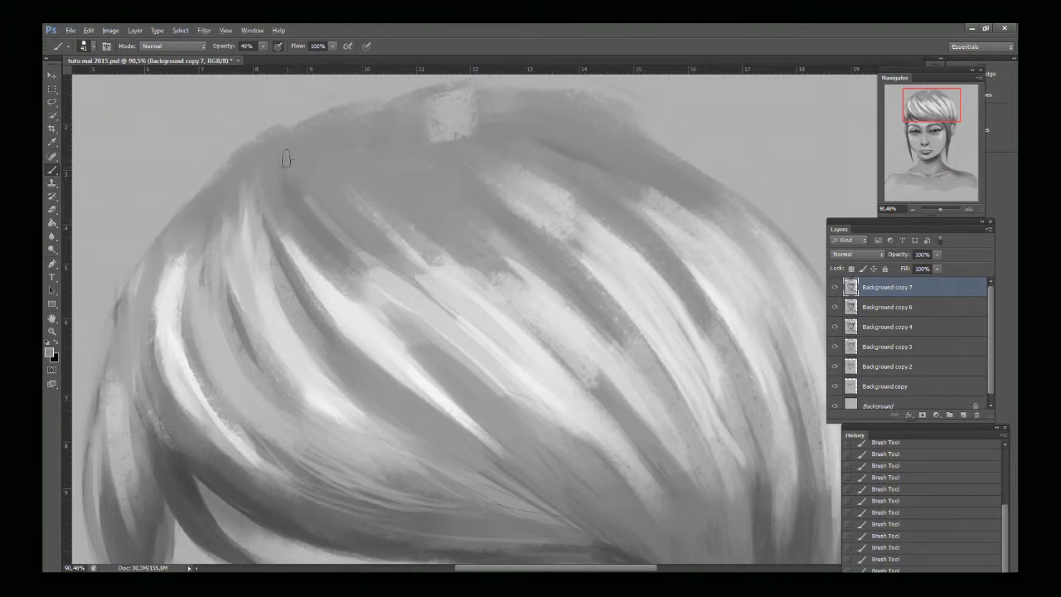
Step: Paint tapering light strands up towards the middle of the crown with sampled hair greys
alt+click(391, 280)
mouse_move(382, 267)
mouse_down()
mouse_move(321, 216)
mouse_move(360, 254)
mouse_move(301, 175)
mouse_move(348, 236)
mouse_up()
alt+click(303, 169)
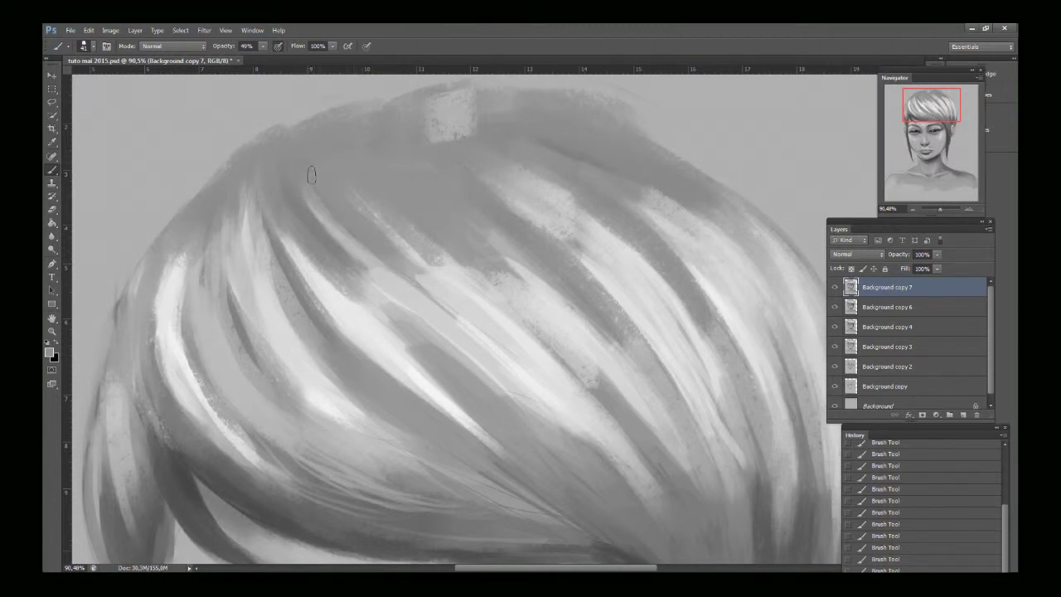
alt+click(441, 281)
mouse_move(437, 286)
mouse_down()
mouse_move(351, 188)
mouse_move(382, 216)
mouse_up()
alt+click(445, 273)
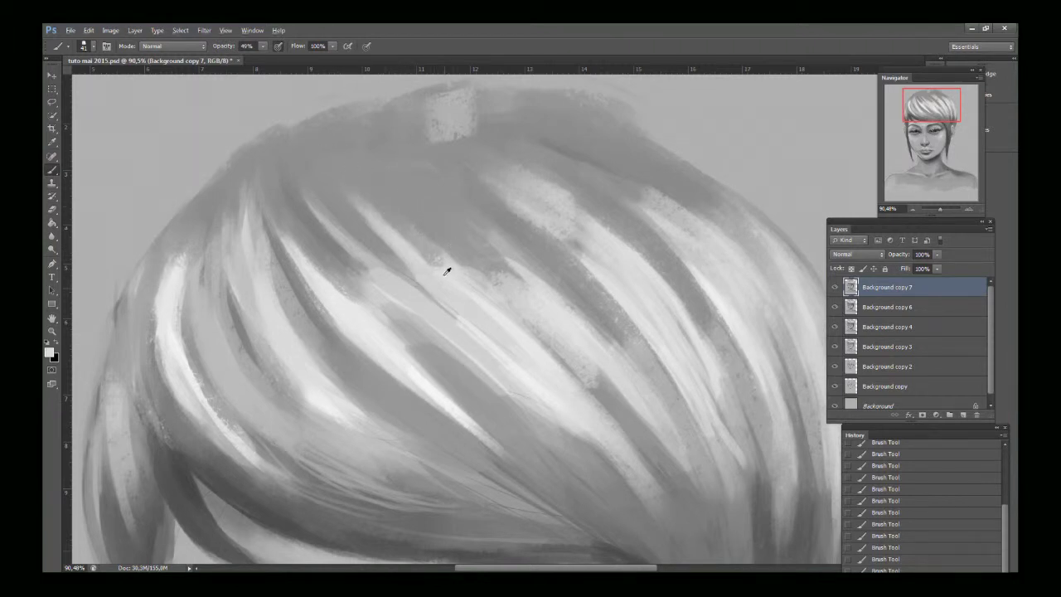
Step: Extend the light hair strands left of the parting up toward the roots, alternating sampled light and mid-grey tones into tapered tips
mouse_move(433, 255)
mouse_down()
mouse_move(379, 212)
mouse_move(341, 161)
mouse_up()
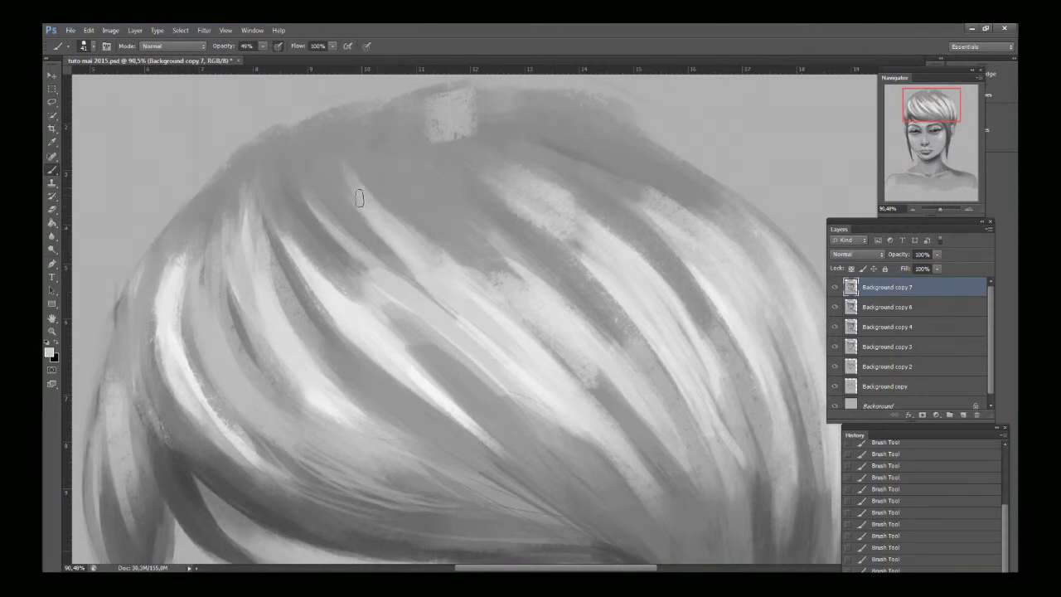
mouse_move(360, 199)
mouse_down()
mouse_move(345, 137)
mouse_move(380, 199)
mouse_up()
alt+click(347, 135)
drag(337, 149, 376, 202)
alt+click(536, 287)
mouse_move(531, 280)
mouse_down()
mouse_move(469, 217)
mouse_move(523, 296)
mouse_move(435, 180)
mouse_move(434, 207)
mouse_up()
alt+click(429, 173)
drag(418, 166, 521, 256)
Step: Reshape the rough pale highlight right of the parting into a tapered strand using tones sampled from the hair
drag(812, 117, 760, 82)
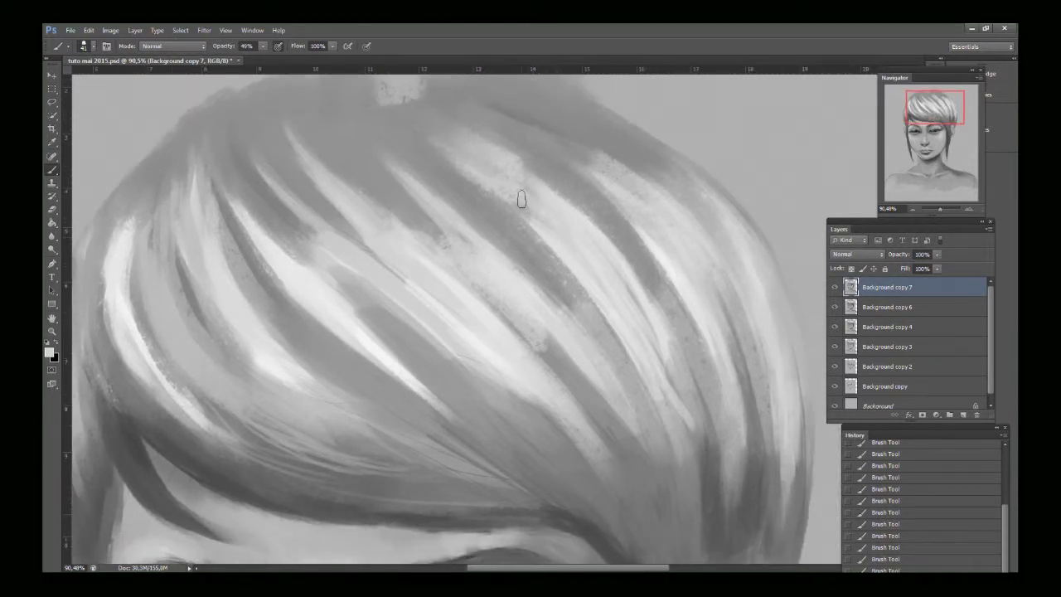
alt+click(435, 121)
mouse_move(455, 135)
mouse_down()
mouse_move(519, 149)
mouse_move(517, 158)
mouse_up()
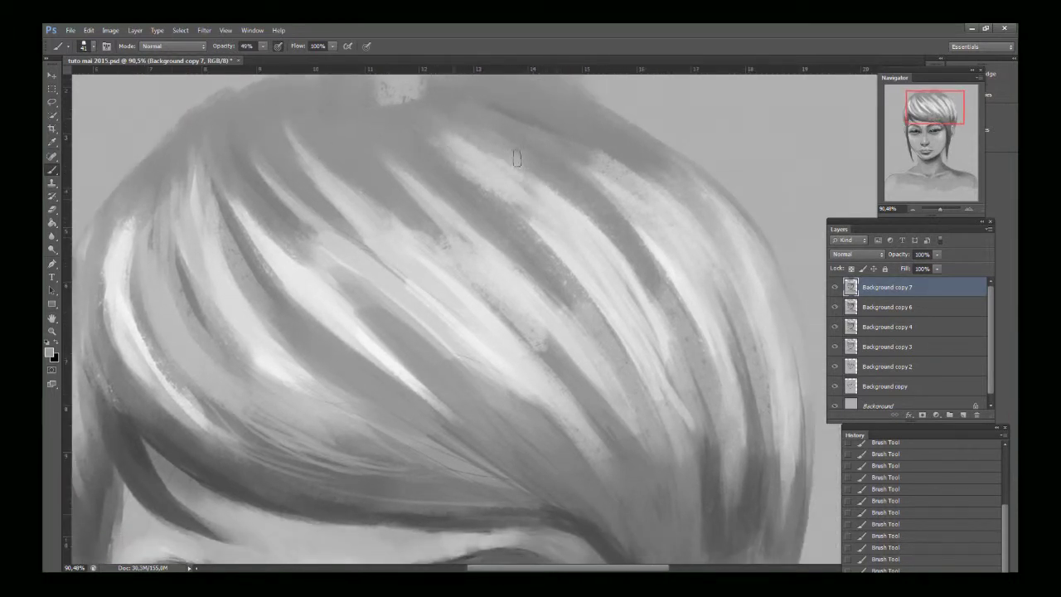
drag(448, 145, 501, 193)
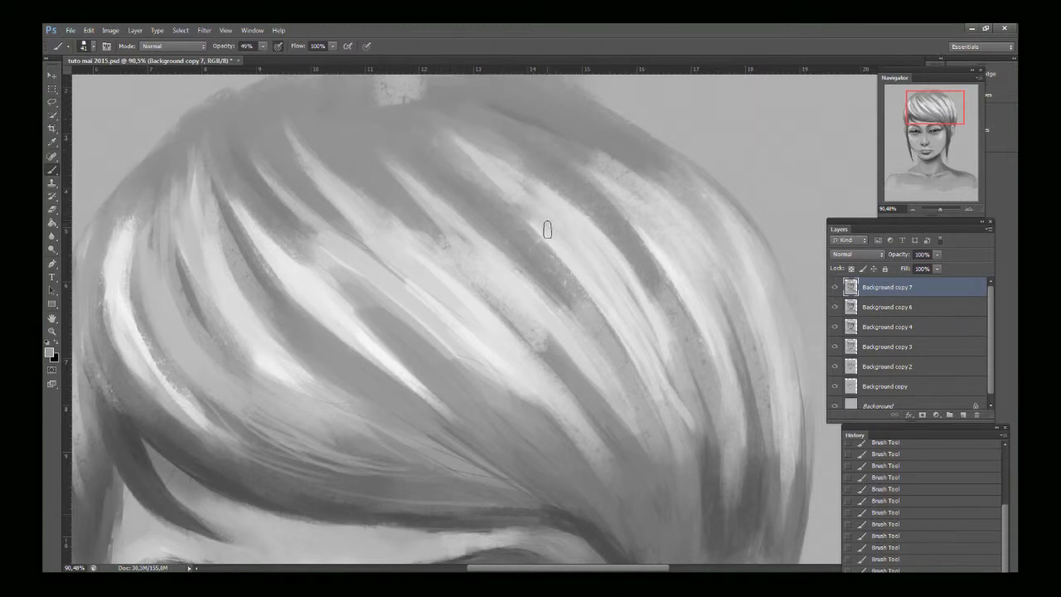
alt+click(546, 222)
Step: Extend the next light strand to the right up toward the parting, smoothing its speckled root with sampled light tones
alt+click(626, 187)
drag(593, 164, 524, 128)
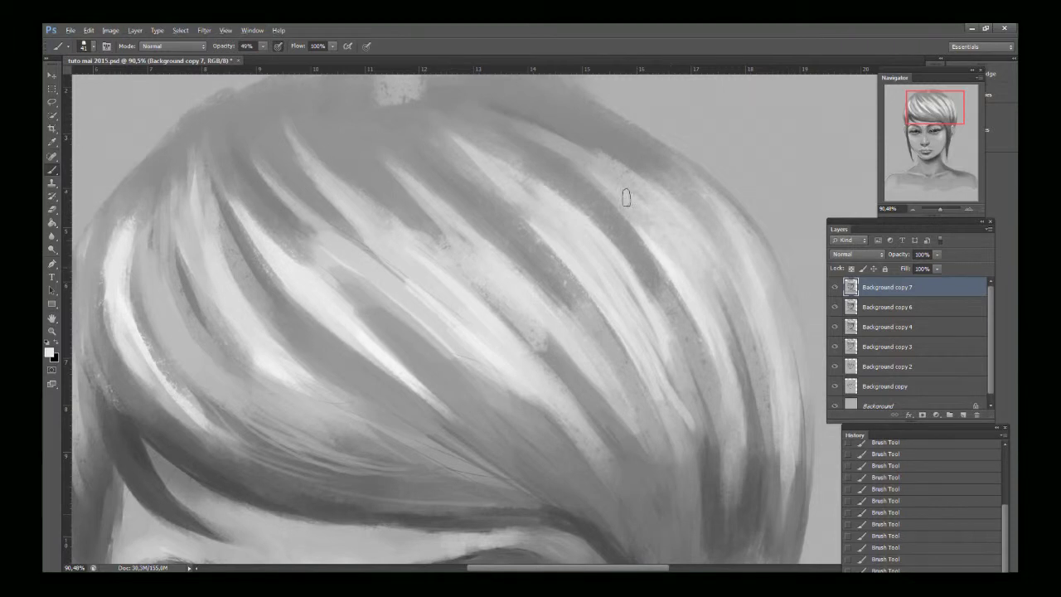
drag(646, 217, 523, 122)
alt+click(617, 171)
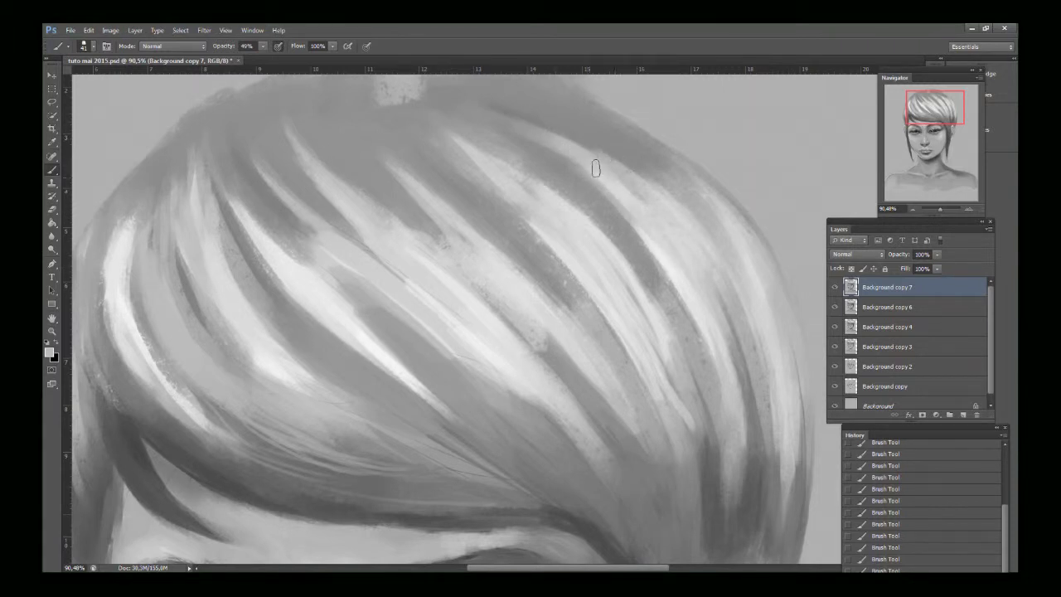
drag(637, 195, 572, 145)
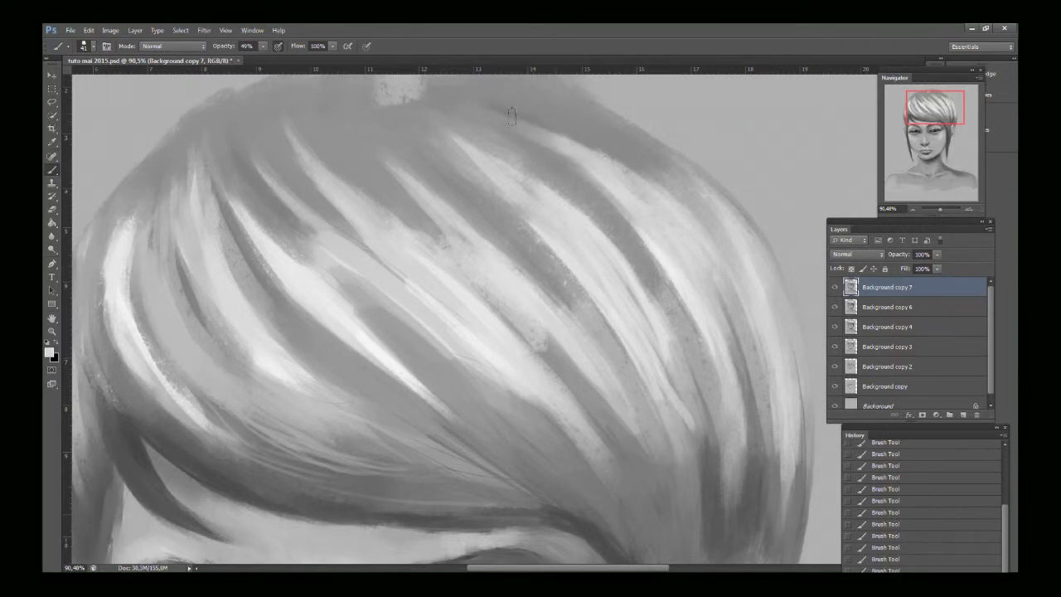
Step: Paint light and mid-grey strands along the right outer edge of the hair up toward the crown using sampled tones
click(96, 48)
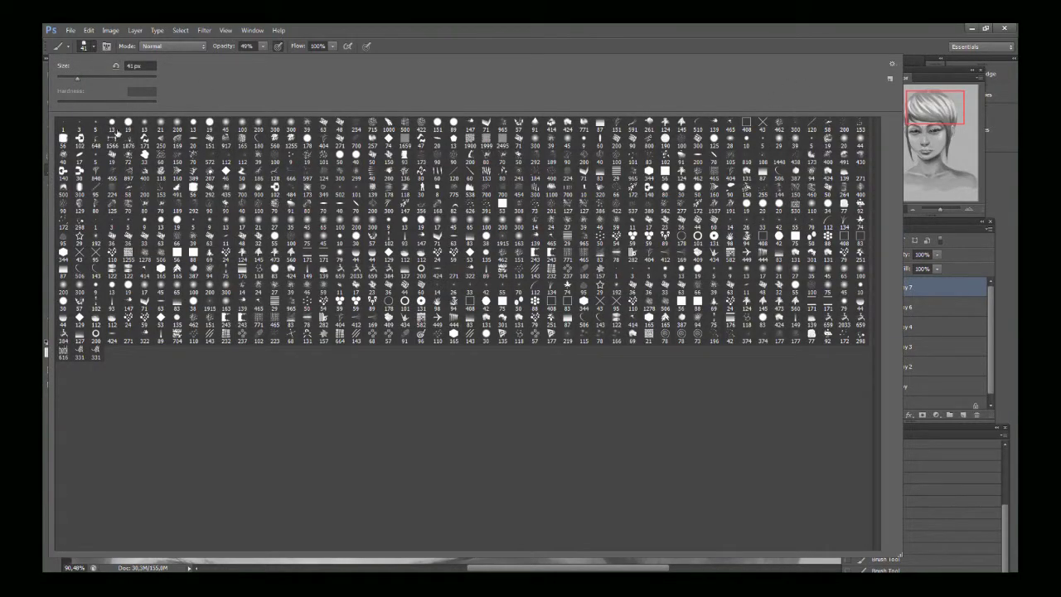
click(687, 50)
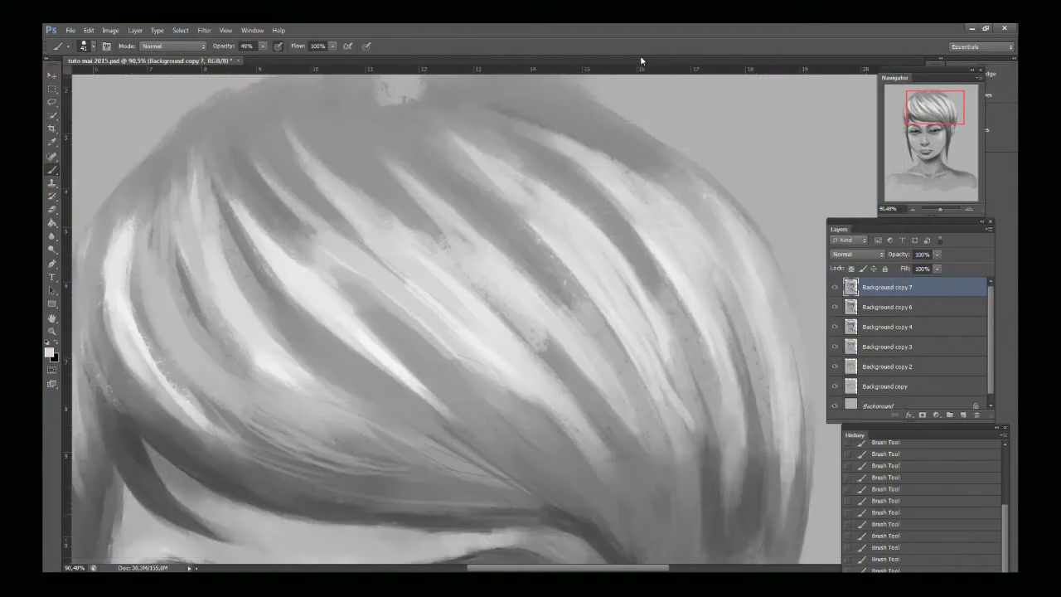
alt+click(712, 210)
alt+click(738, 233)
drag(709, 191, 585, 108)
alt+click(633, 151)
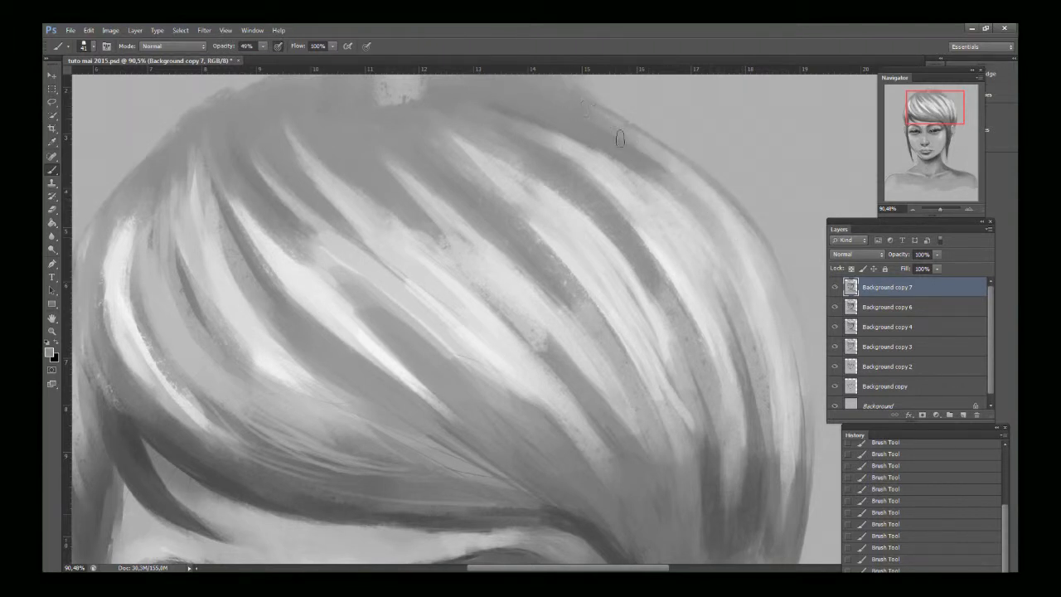
alt+click(667, 160)
drag(644, 143, 577, 106)
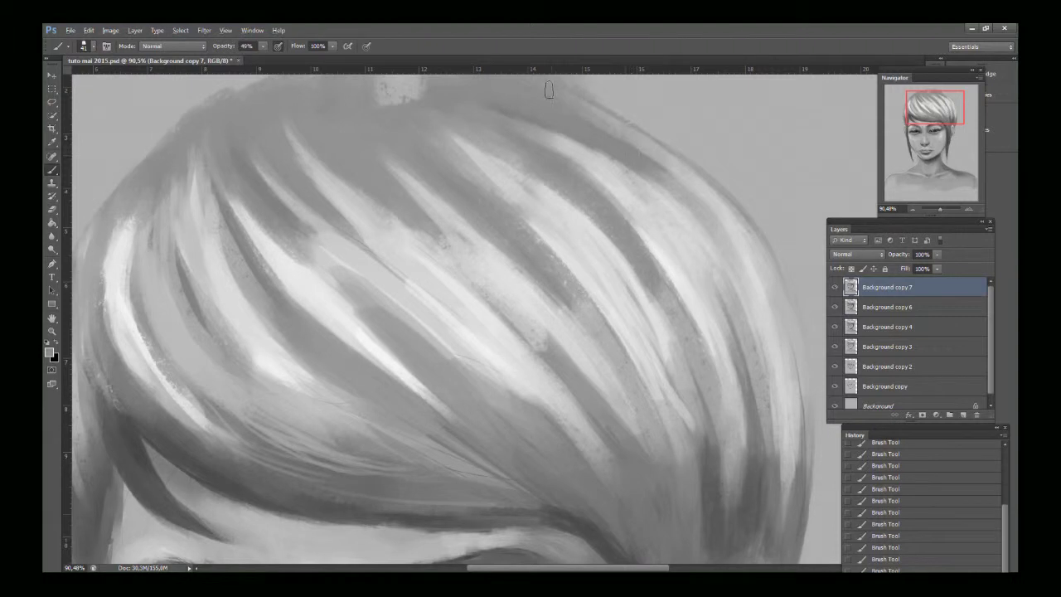
Step: Cover the rough pale patch at the crown with mid-grey and smooth the upper-left outline of the hair
drag(907, 114, 907, 88)
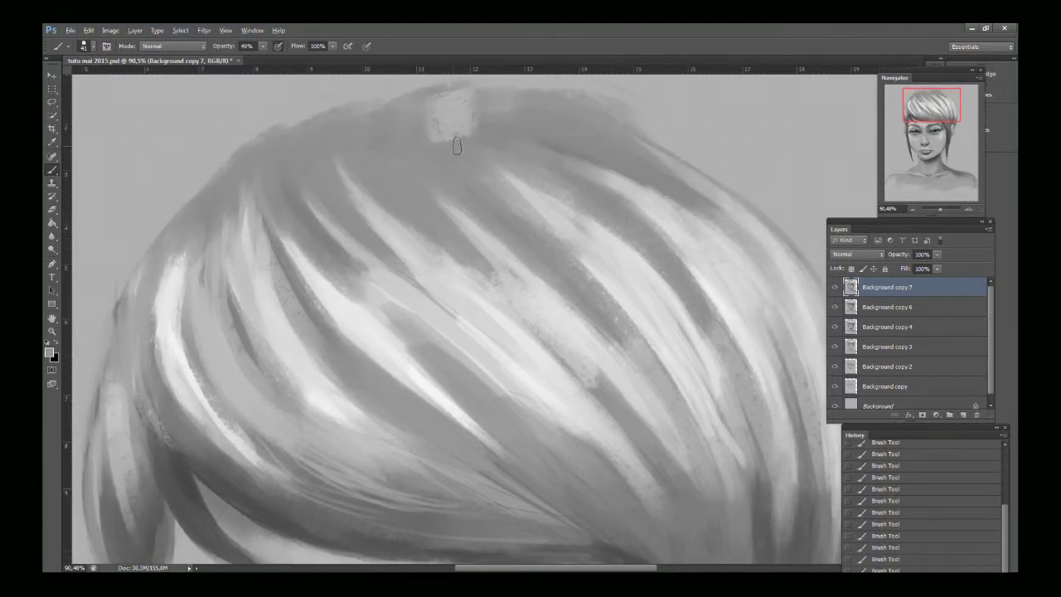
drag(513, 101, 420, 146)
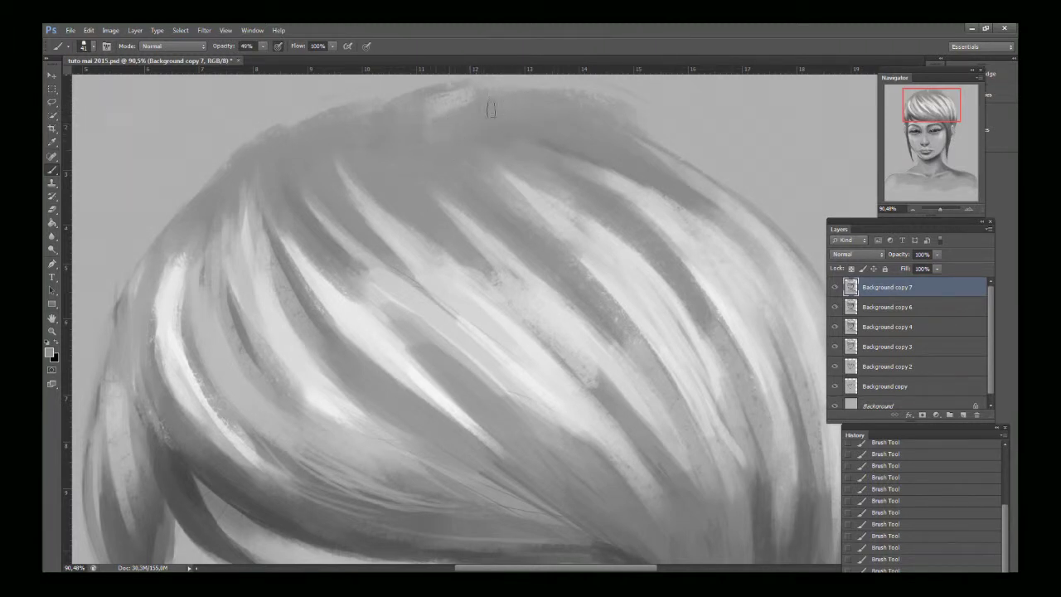
mouse_move(381, 117)
mouse_down()
mouse_move(293, 122)
mouse_move(352, 115)
mouse_move(260, 151)
mouse_move(301, 123)
mouse_move(396, 109)
mouse_move(298, 120)
mouse_move(314, 124)
mouse_move(222, 189)
mouse_move(226, 200)
mouse_move(293, 148)
mouse_move(250, 150)
mouse_move(270, 148)
mouse_move(189, 209)
mouse_up()
alt+click(309, 136)
drag(252, 146, 184, 214)
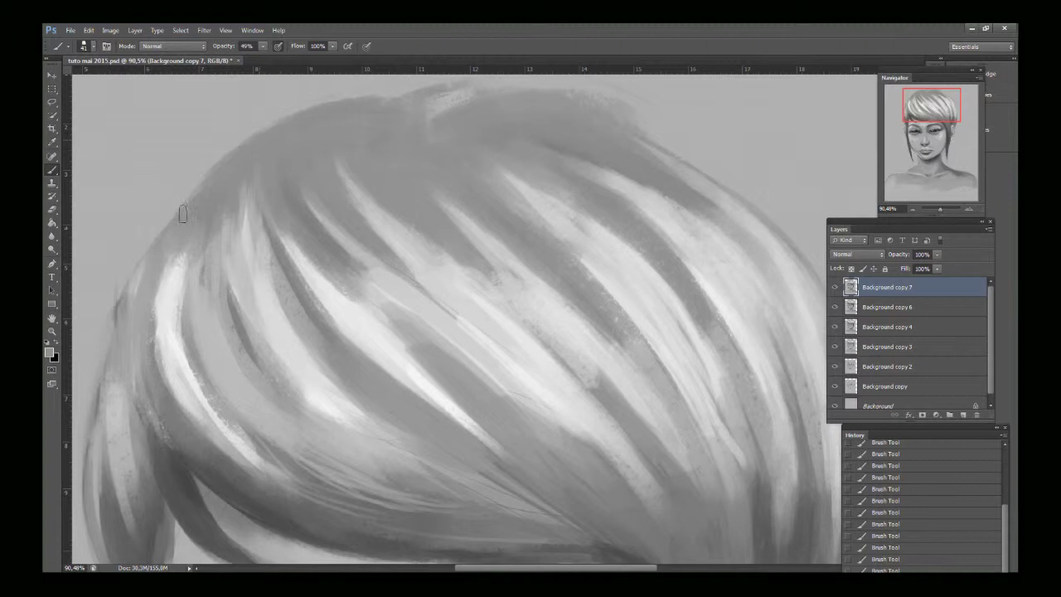
alt+click(240, 130)
Step: Fill the notch at the top of the head with hair grey and clean the crown's outline with sampled background grey
drag(922, 108, 927, 104)
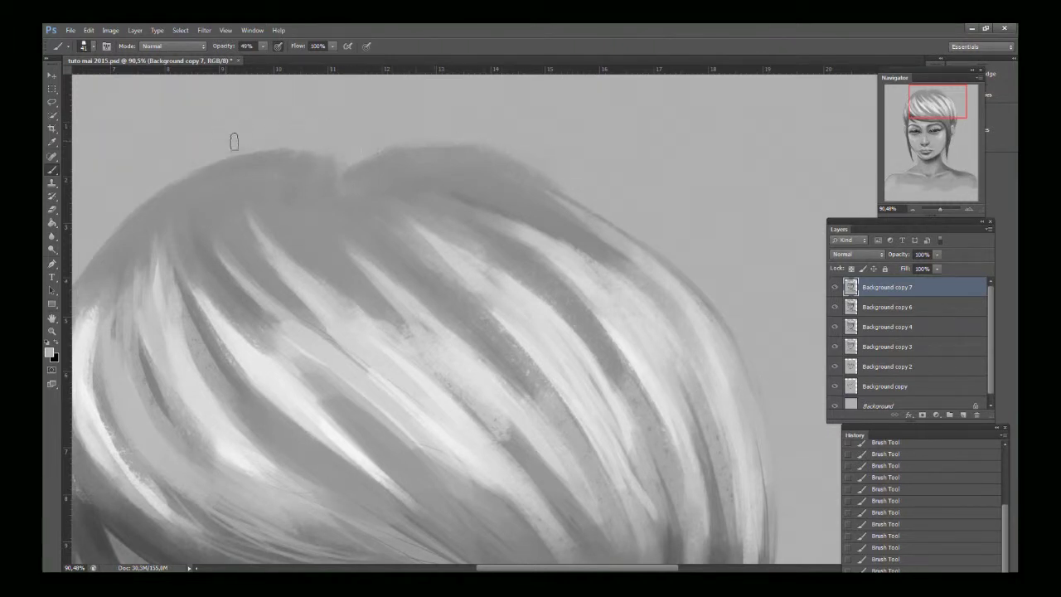
drag(407, 155, 317, 174)
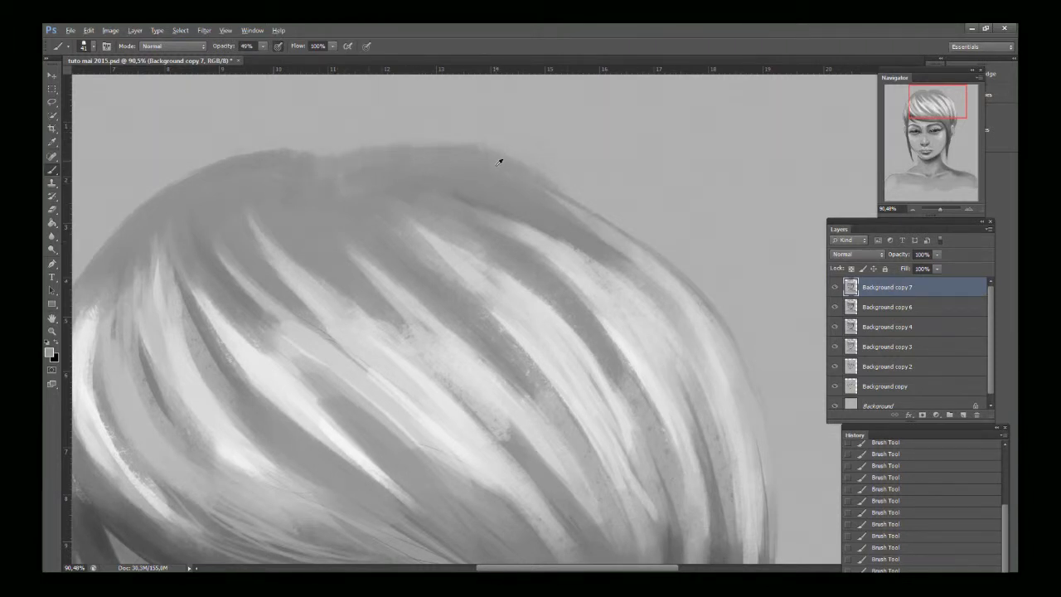
alt+click(565, 166)
Step: Clean the outline of the hair above the right ear with sampled background grey
drag(945, 102, 960, 118)
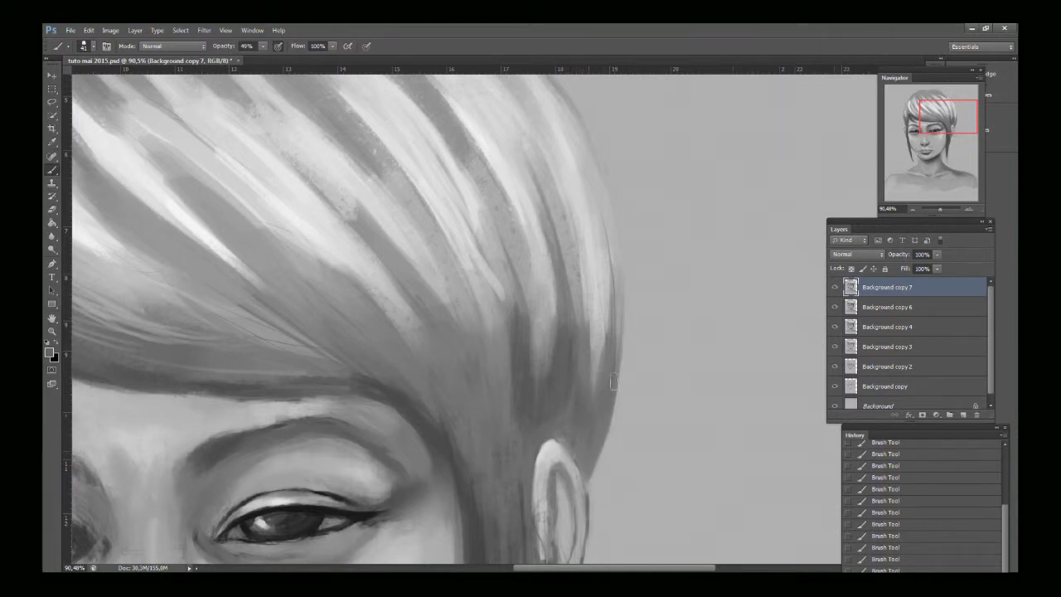
alt+click(636, 273)
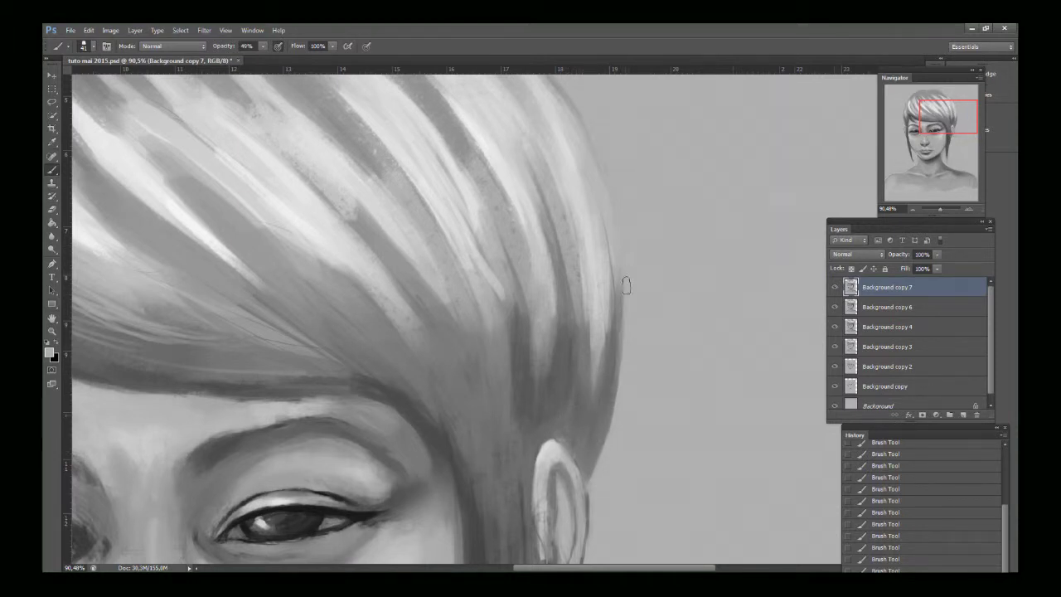
drag(935, 123, 935, 137)
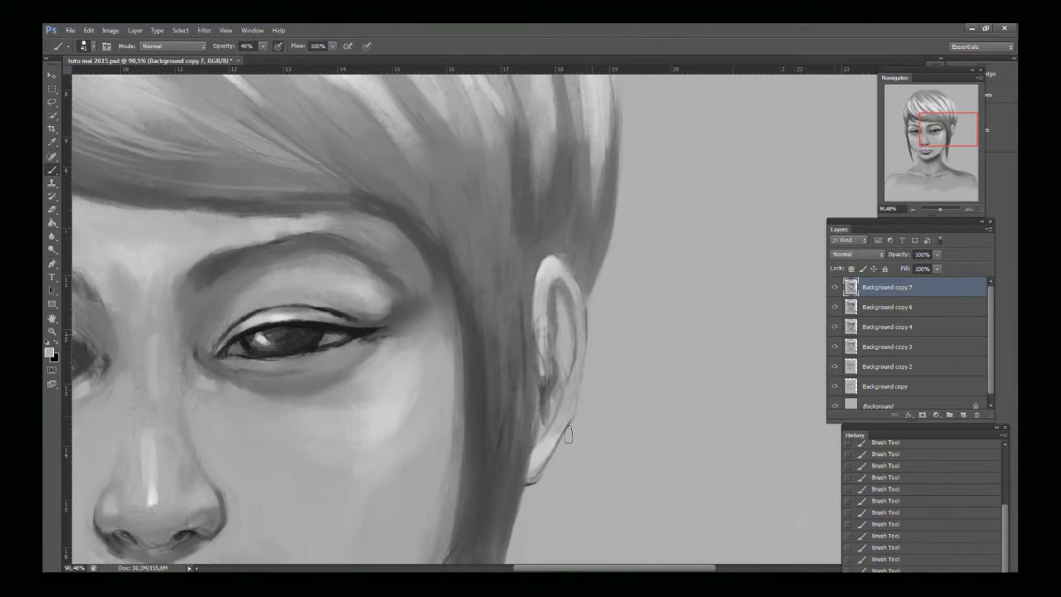
Step: Darken and smooth the long side lock beside the right cheek with lengthwise strokes down to its tip
drag(918, 152, 891, 179)
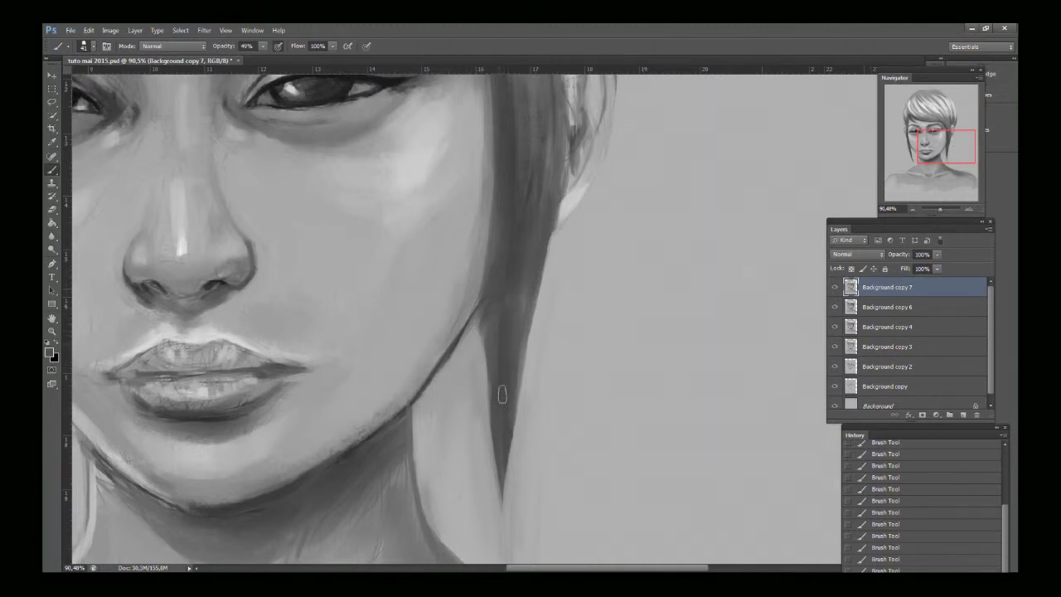
drag(489, 351, 494, 421)
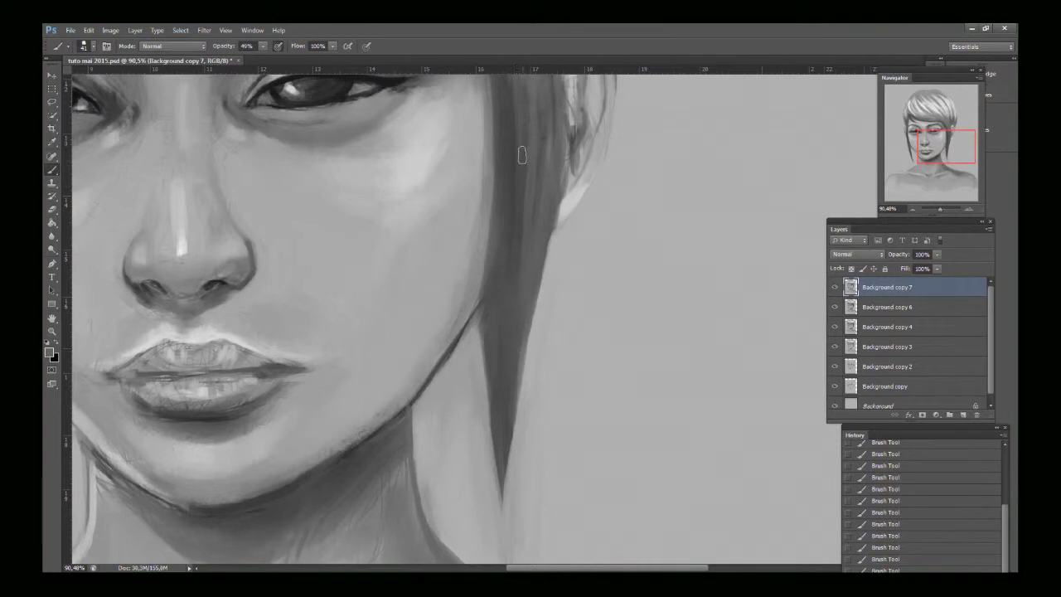
drag(502, 90, 501, 286)
Step: Thicken the side lock beside the left cheek with dark strokes running from the jaw down to the tip
drag(938, 142, 917, 140)
mouse_move(196, 239)
mouse_down()
mouse_move(222, 434)
mouse_move(229, 340)
mouse_move(241, 431)
mouse_up()
drag(239, 348, 251, 445)
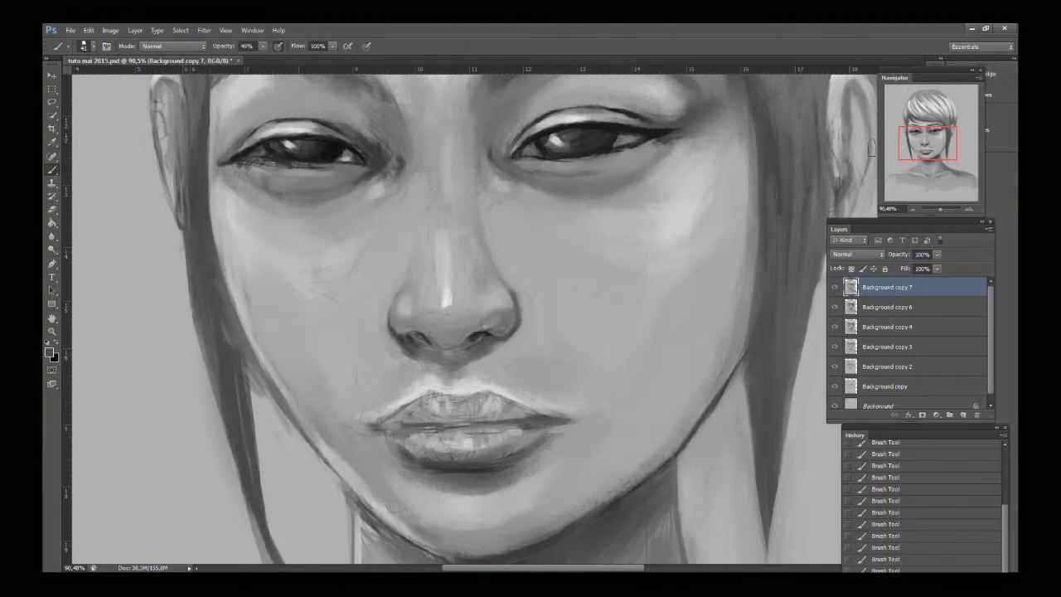
drag(924, 145, 922, 157)
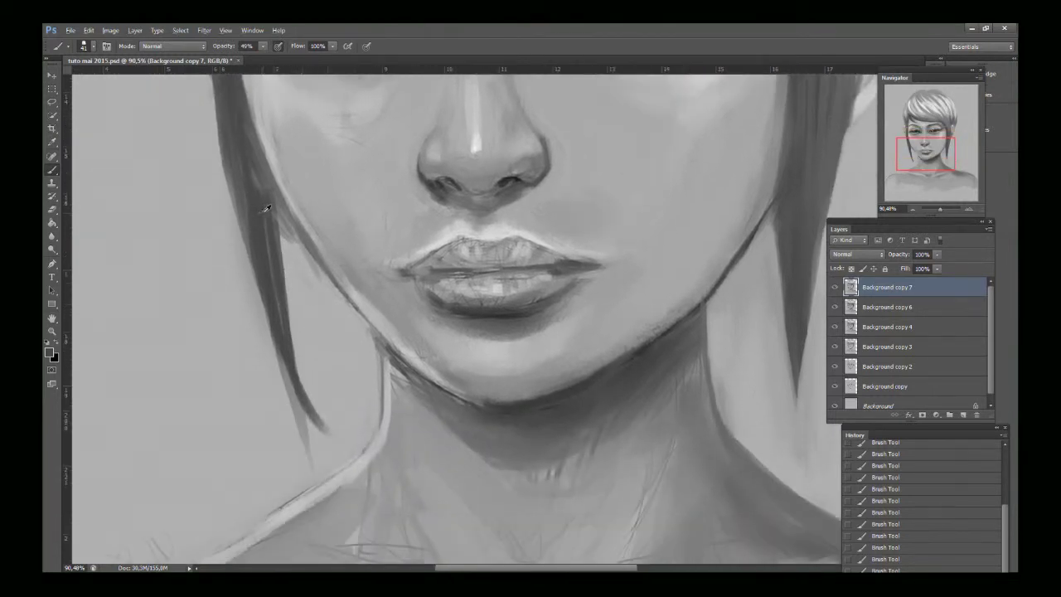
drag(275, 196, 286, 278)
drag(287, 237, 297, 347)
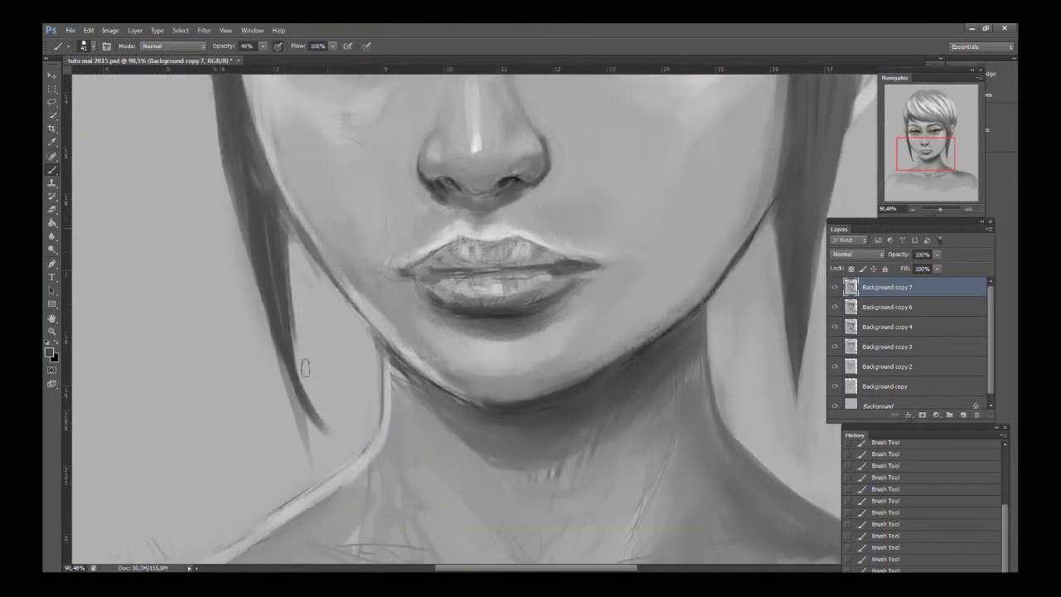
drag(291, 262, 307, 370)
drag(283, 280, 320, 368)
drag(297, 331, 328, 431)
drag(314, 373, 326, 437)
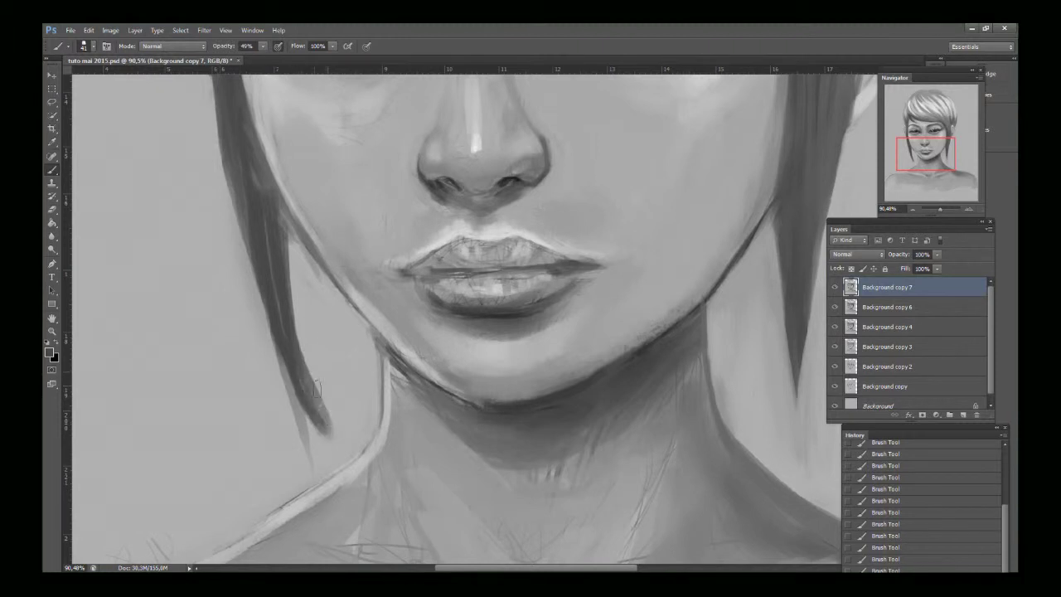
Step: Trim the left side lock to a clean point by painting background grey along its lower edges
drag(305, 348, 321, 421)
drag(317, 383, 334, 438)
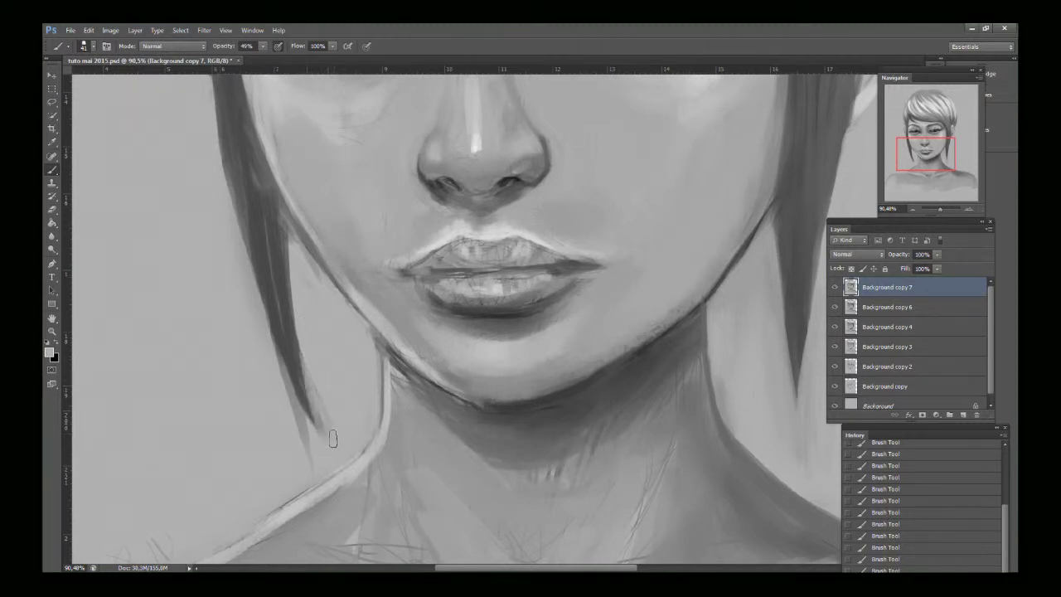
drag(305, 353, 318, 427)
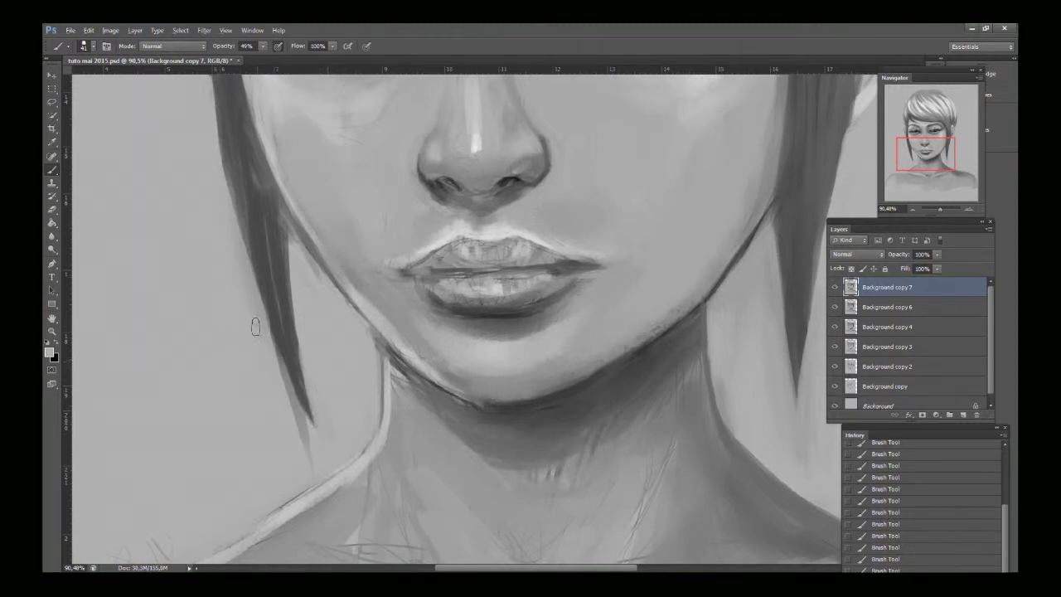
mouse_move(269, 346)
mouse_down()
mouse_move(312, 448)
mouse_move(267, 340)
mouse_move(315, 432)
mouse_up()
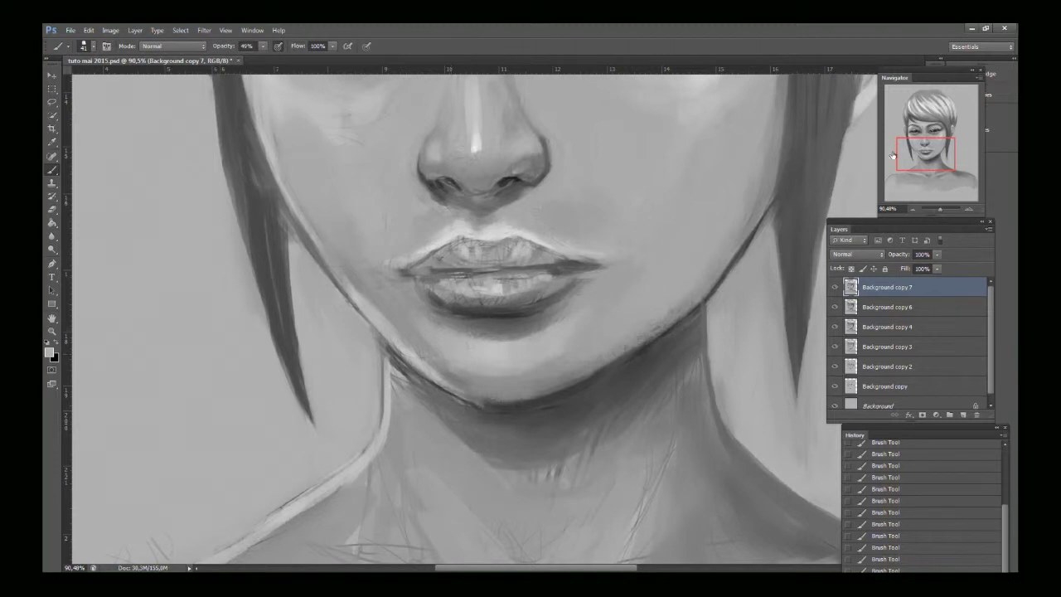
Step: Set the brush size to 127 px and blend sampled light skin tones over the left side of the neck and the sketch lines above the collarbone
drag(901, 160, 901, 170)
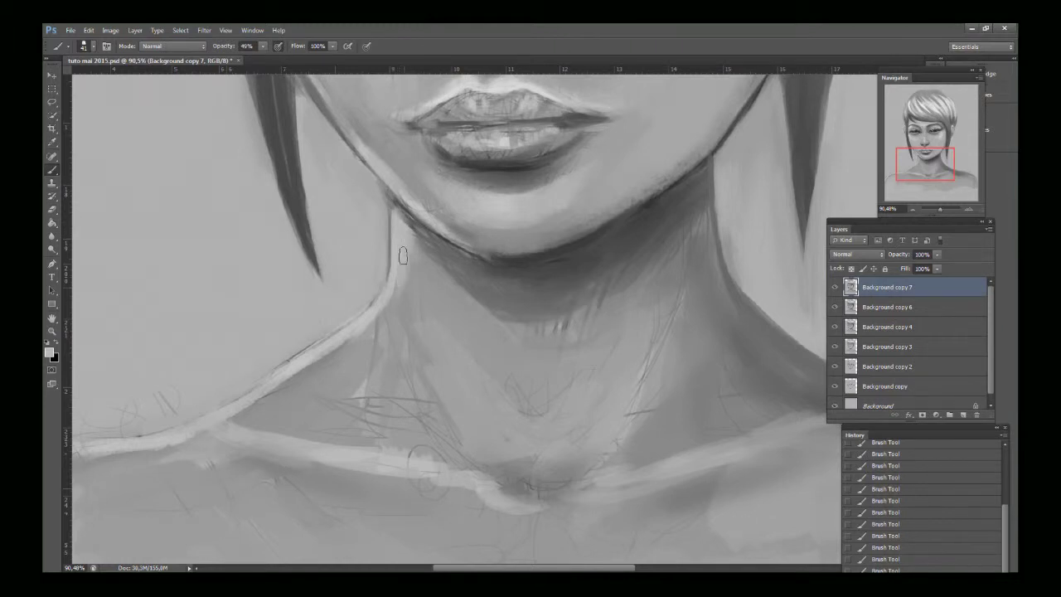
click(94, 50)
key(Return)
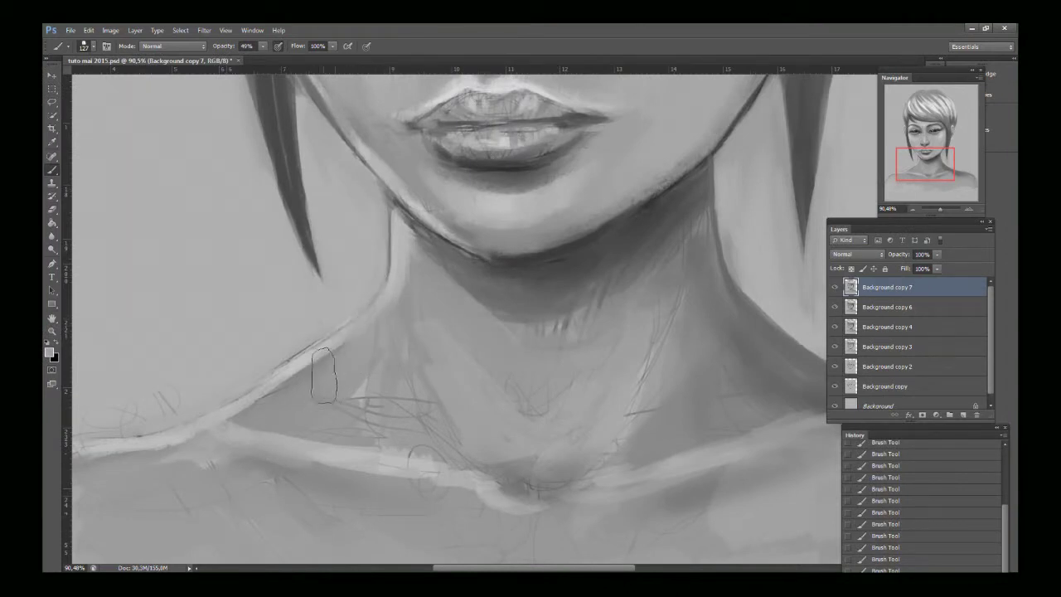
alt+click(396, 272)
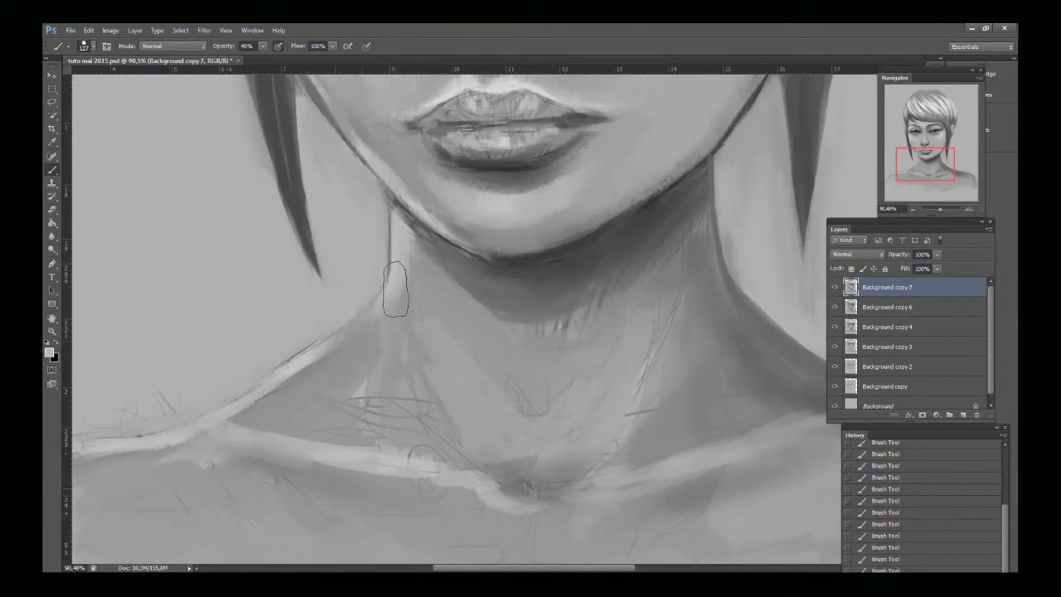
mouse_move(395, 289)
mouse_down()
mouse_move(333, 373)
mouse_move(364, 340)
mouse_move(240, 419)
mouse_move(310, 375)
mouse_move(245, 417)
mouse_move(332, 435)
mouse_move(292, 408)
mouse_move(255, 426)
mouse_move(285, 387)
mouse_move(294, 403)
mouse_move(343, 424)
mouse_move(314, 387)
mouse_move(370, 429)
mouse_move(348, 360)
mouse_up()
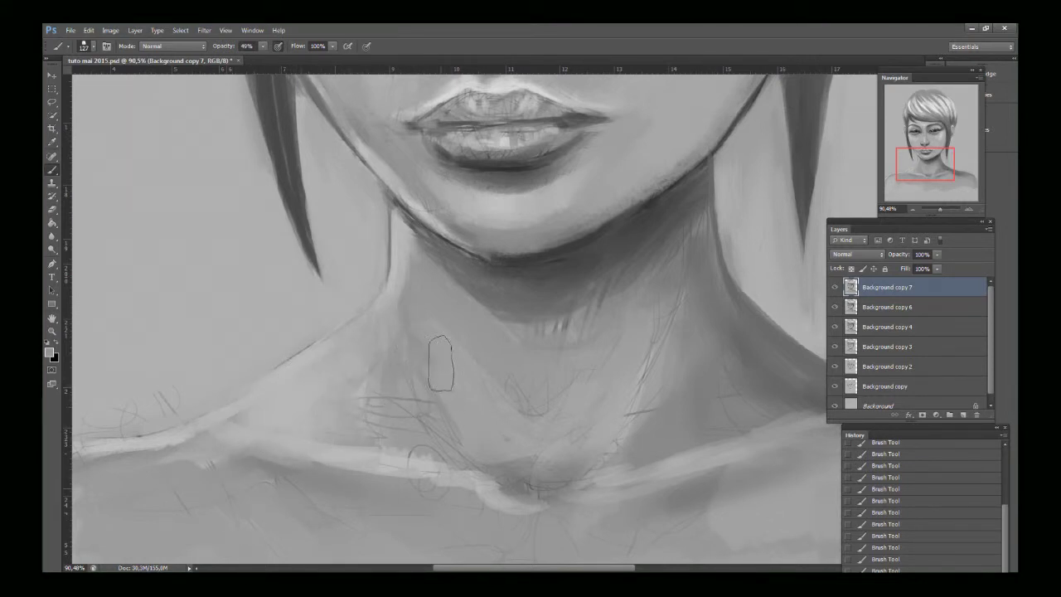
alt+click(366, 358)
mouse_move(359, 384)
mouse_down()
mouse_move(400, 382)
mouse_move(438, 440)
mouse_up()
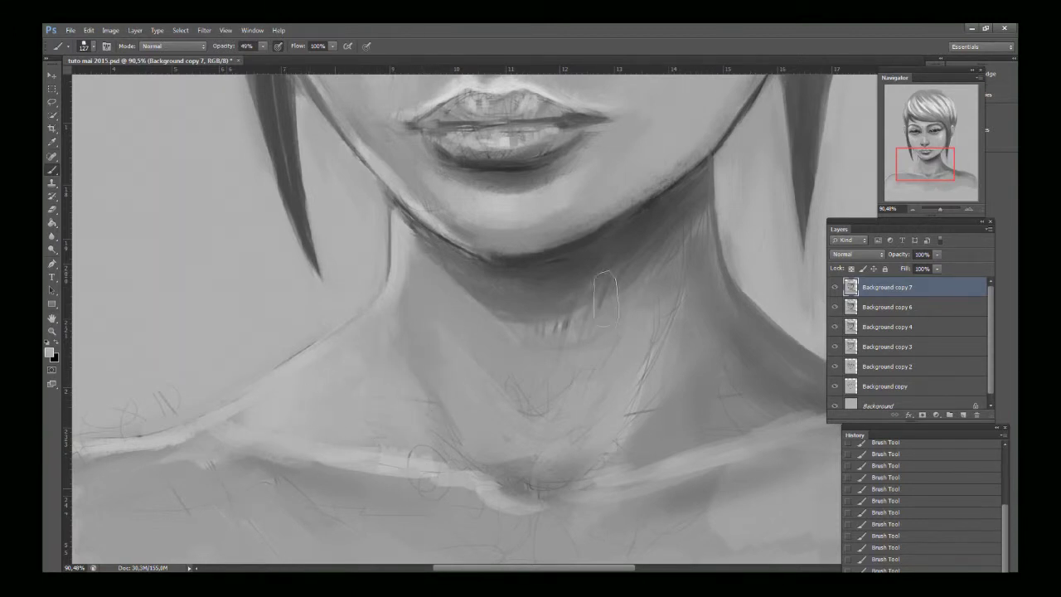
Step: Soften the light band on the left shoulder and paint sampled background grey over the stray sketch lines above its outline
drag(931, 171, 888, 176)
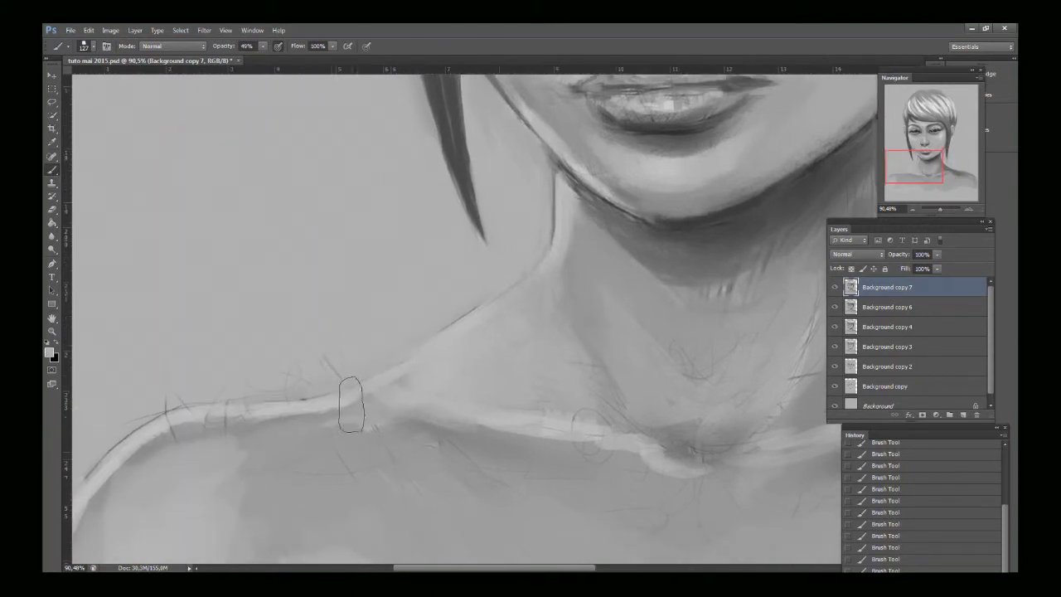
drag(166, 435, 142, 493)
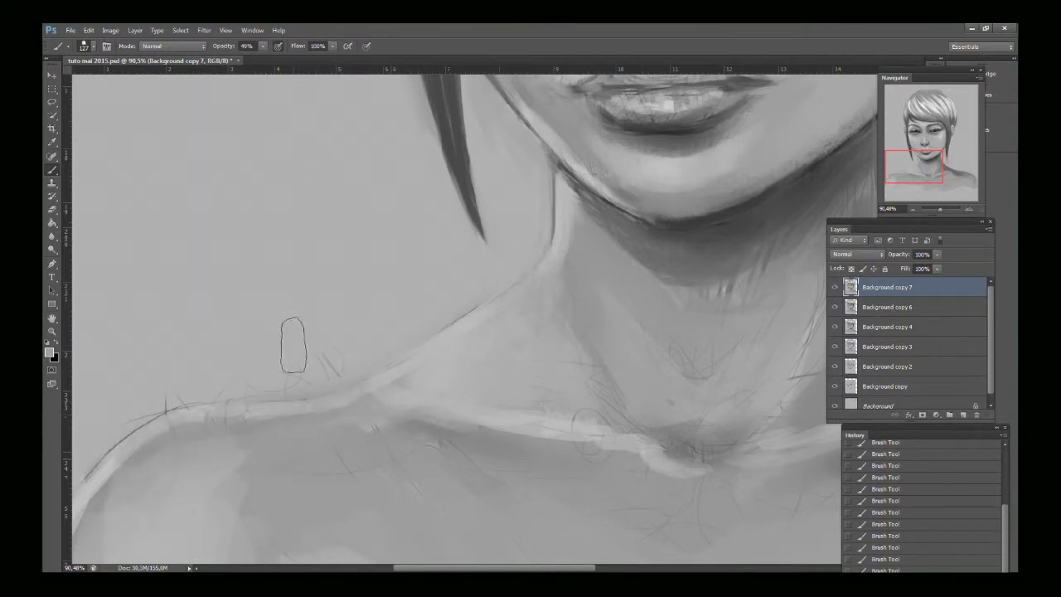
alt+click(293, 346)
drag(323, 355, 114, 400)
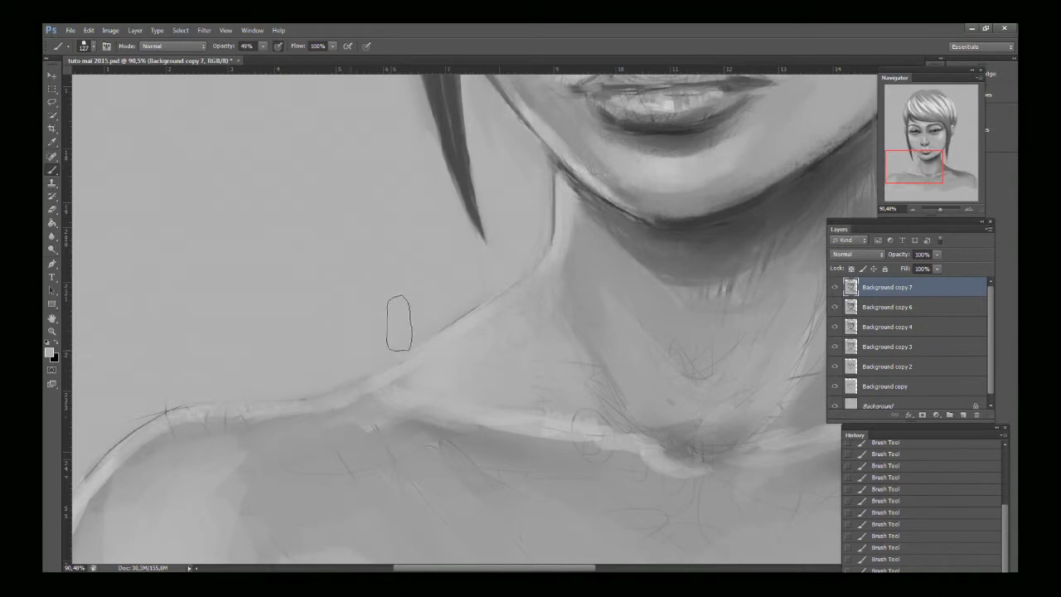
Step: Clean the right shoulder's upper edge with background grey, covering the rough strokes from the neck out to the shoulder
drag(916, 150, 941, 154)
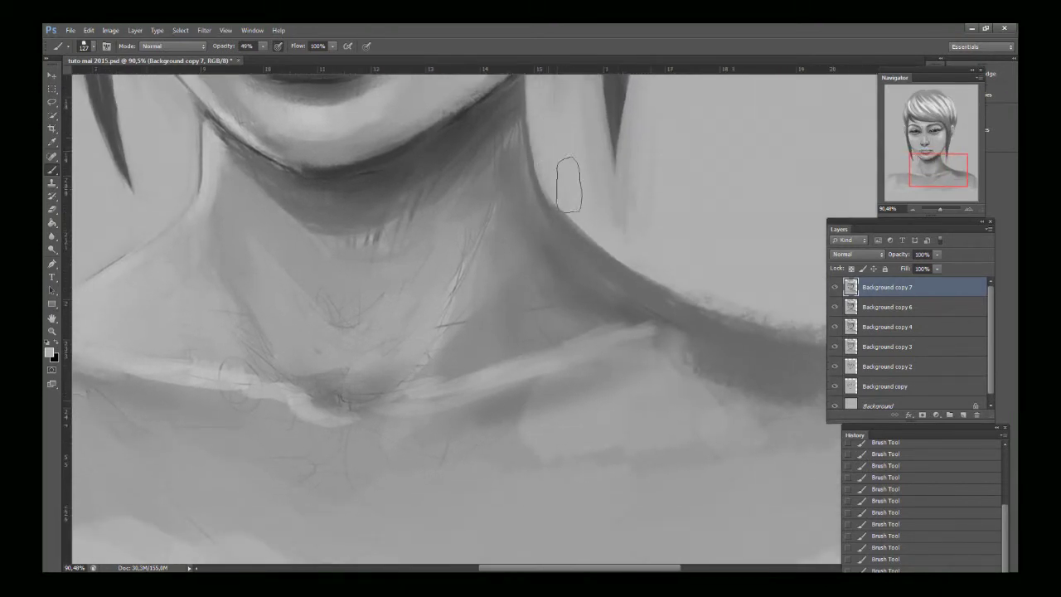
drag(909, 161, 916, 172)
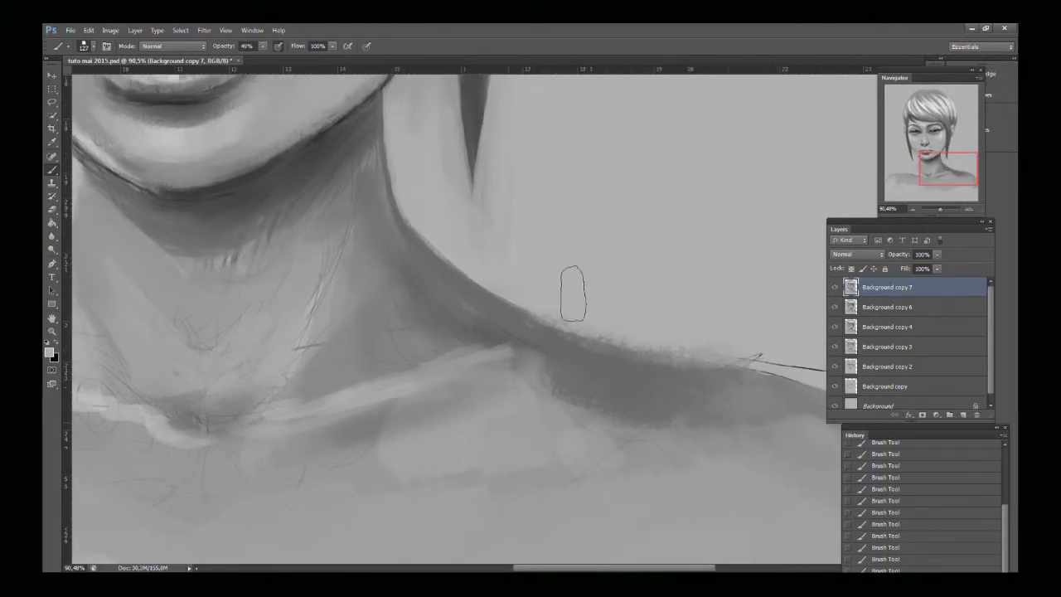
drag(743, 333, 535, 289)
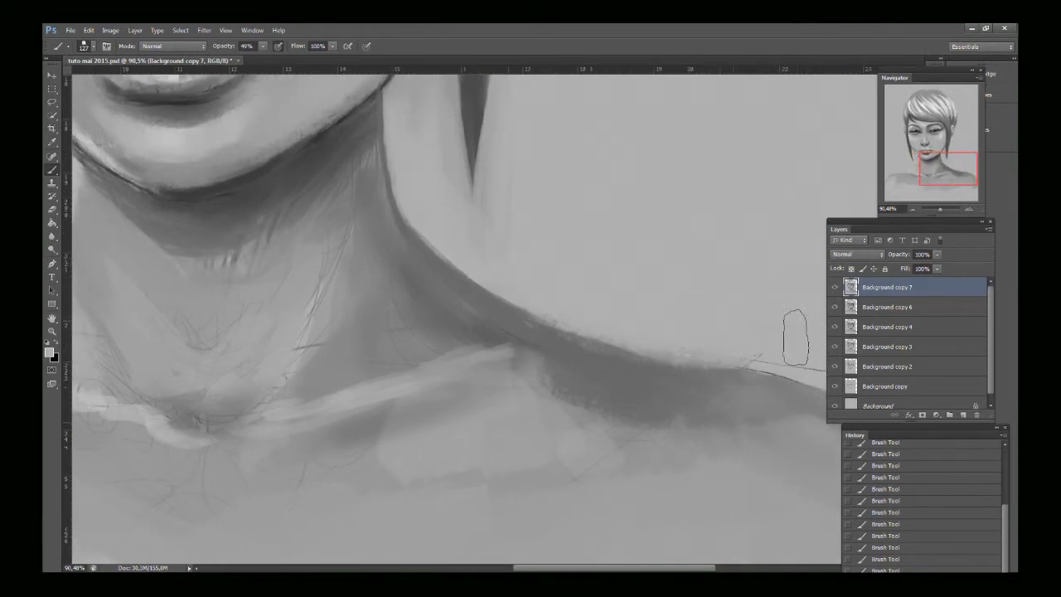
drag(943, 161, 933, 149)
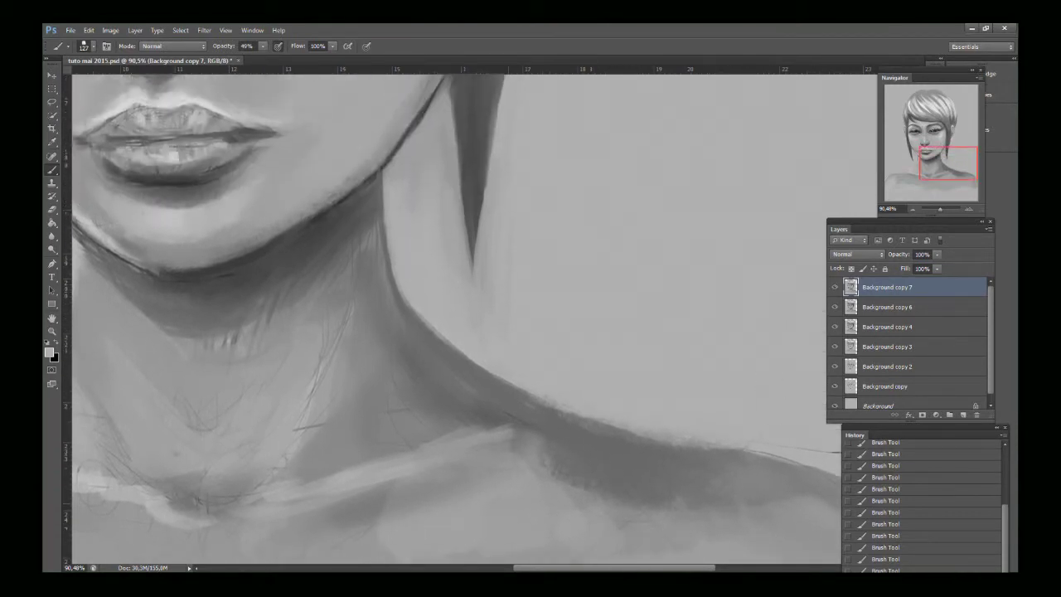
Step: Set the foreground colour to white and brush a broad highlight onto the right cheekbone below the eye
drag(638, 568, 678, 568)
drag(940, 174, 969, 125)
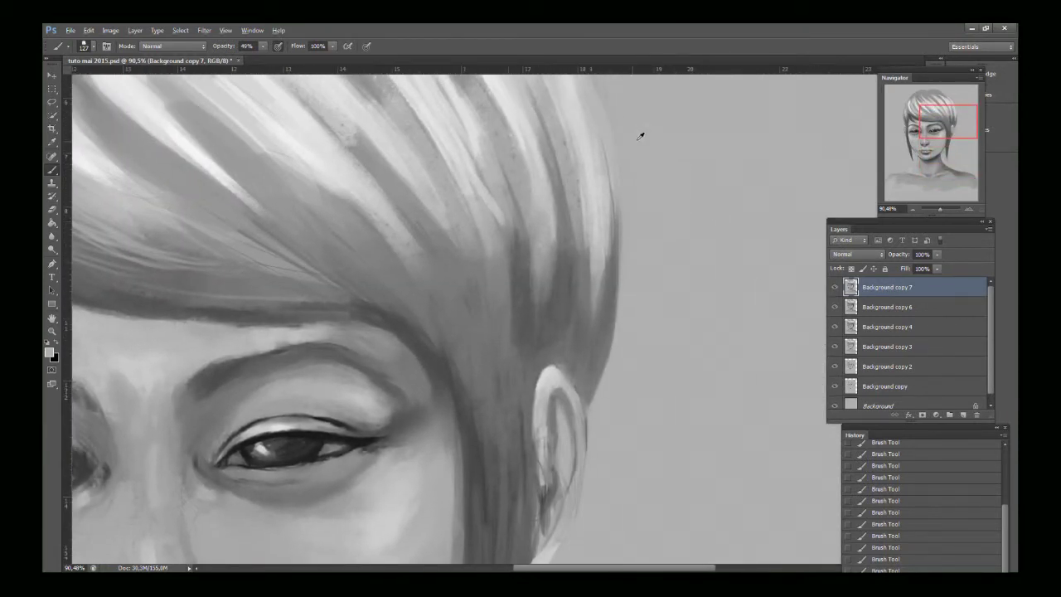
drag(972, 104, 938, 95)
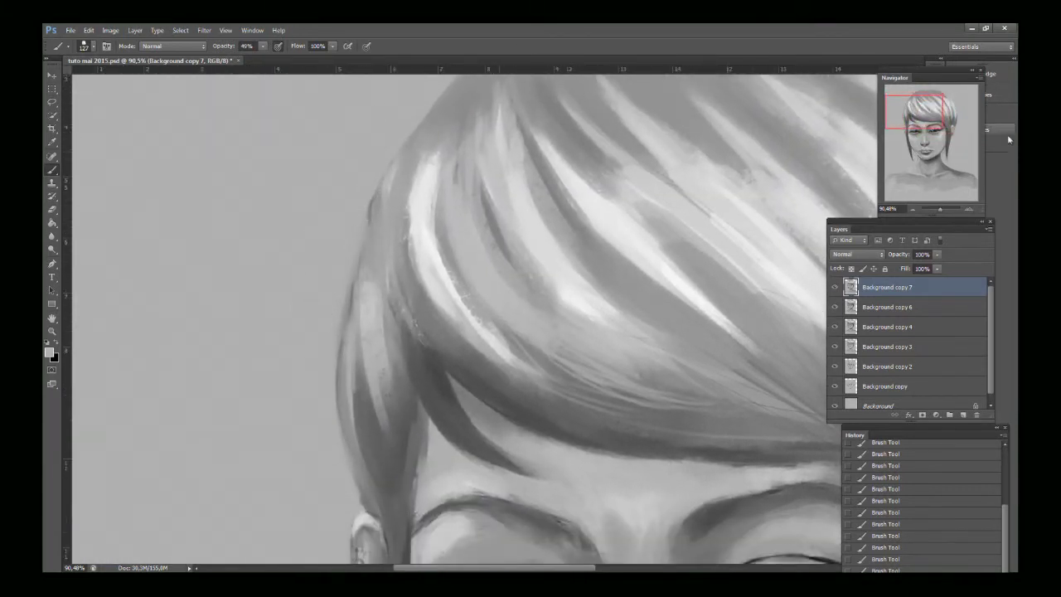
drag(939, 209, 942, 209)
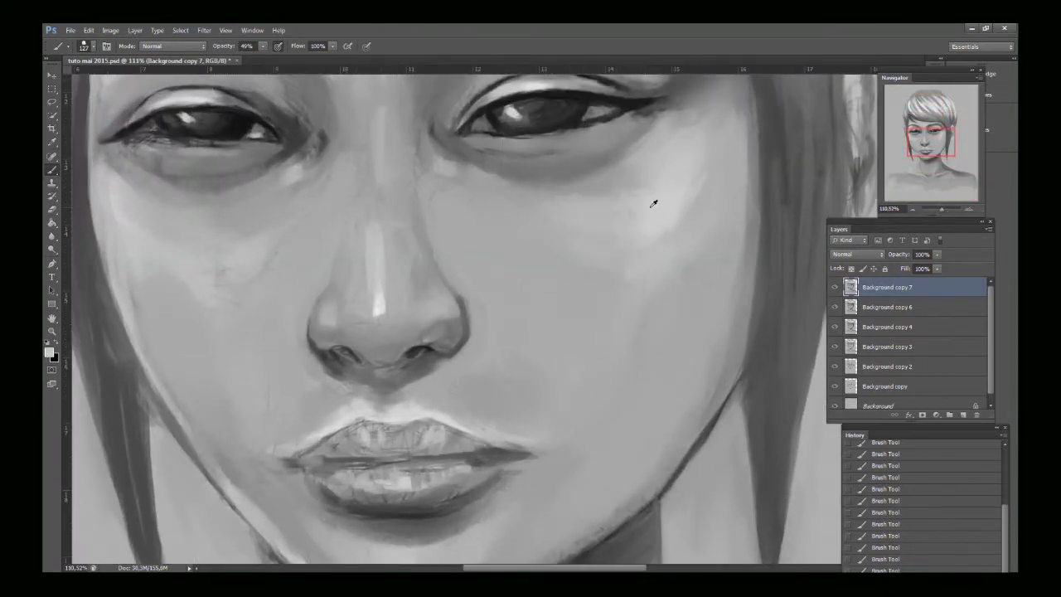
click(50, 355)
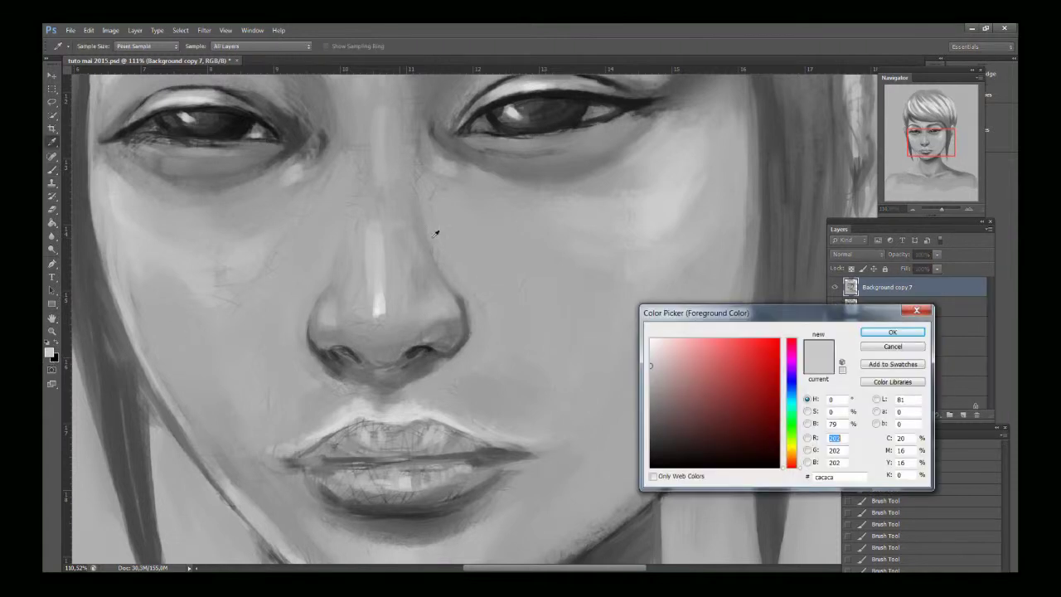
click(887, 332)
drag(693, 207, 698, 165)
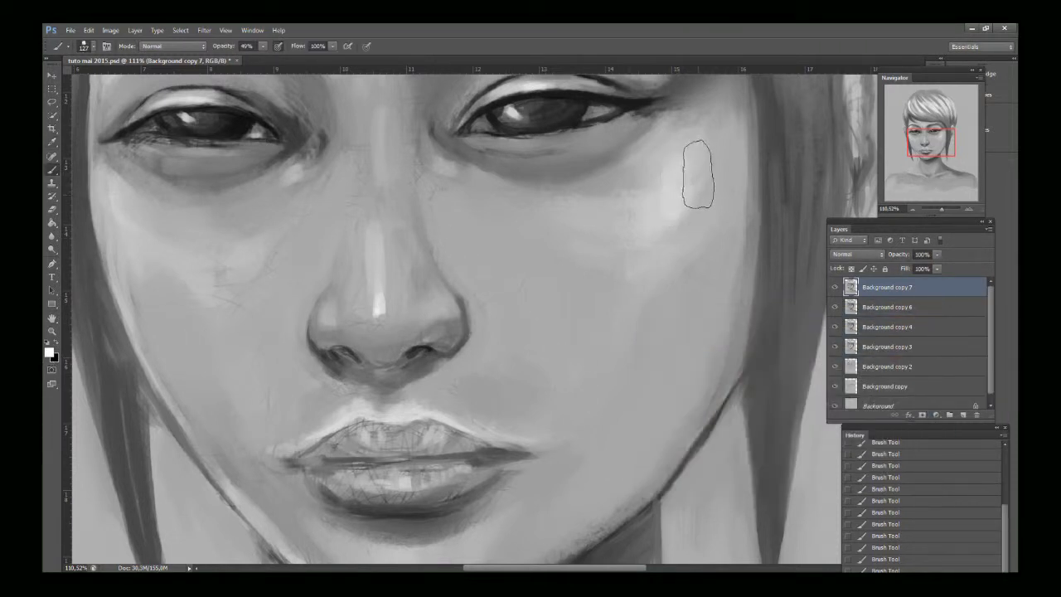
Step: Reduce the brush size to 45 px and intensify the centre of the right cheekbone highlight, sampling tones to blend it
click(86, 47)
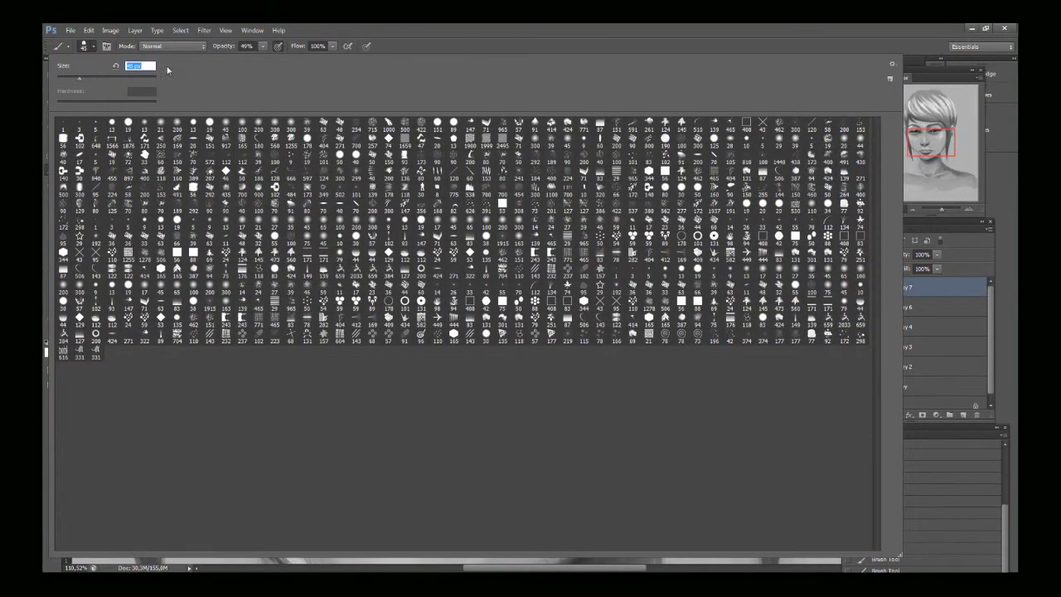
click(611, 48)
mouse_move(669, 179)
mouse_down()
mouse_move(691, 154)
mouse_move(631, 192)
mouse_move(688, 154)
mouse_up()
alt+click(671, 184)
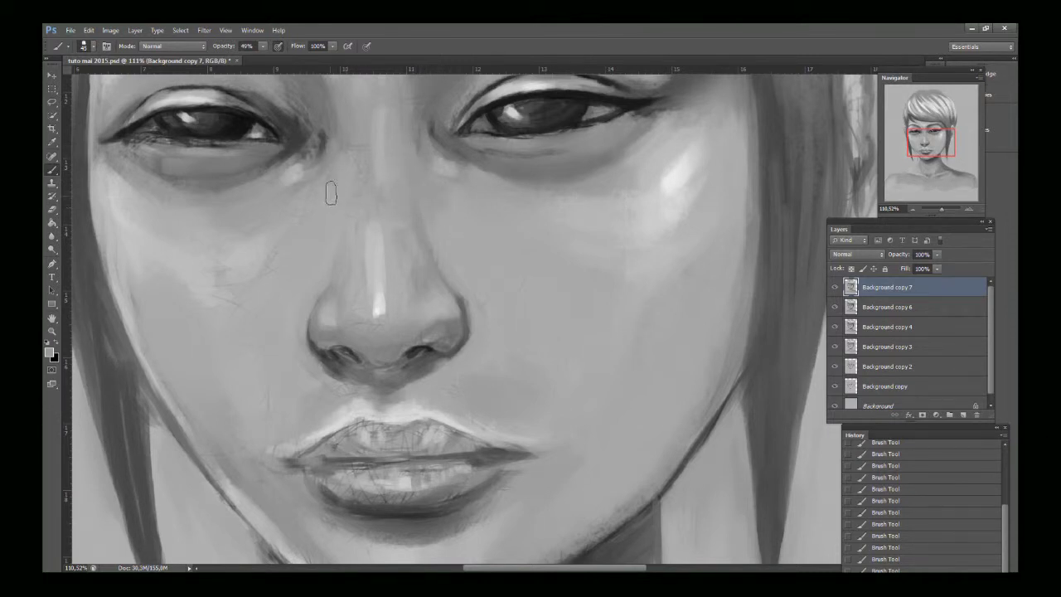
Step: Compare the portrait with and without the Background copy 7 layer, both close up on the face and at full view
click(836, 289)
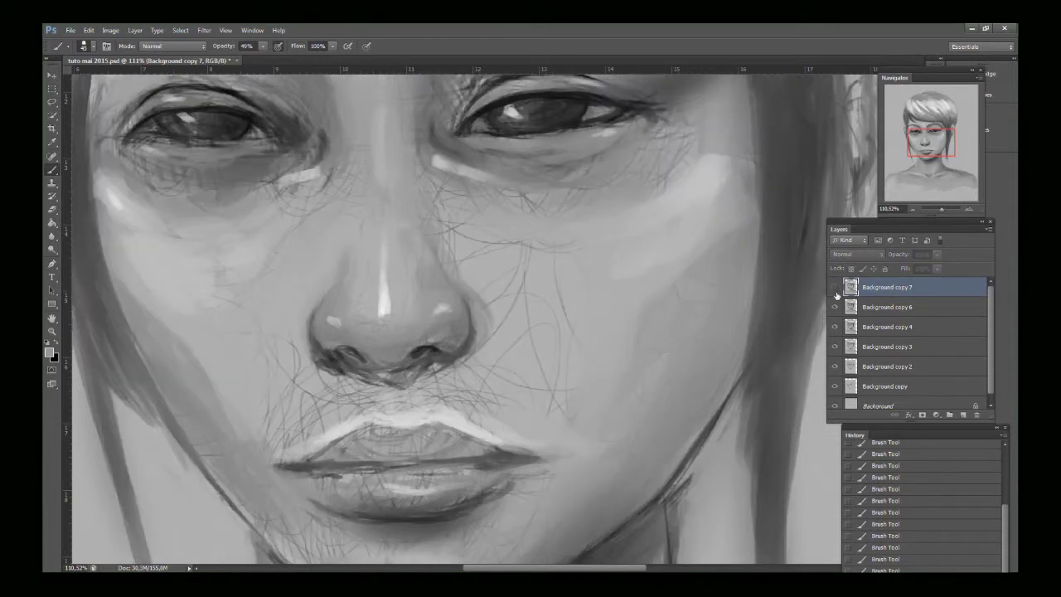
click(835, 288)
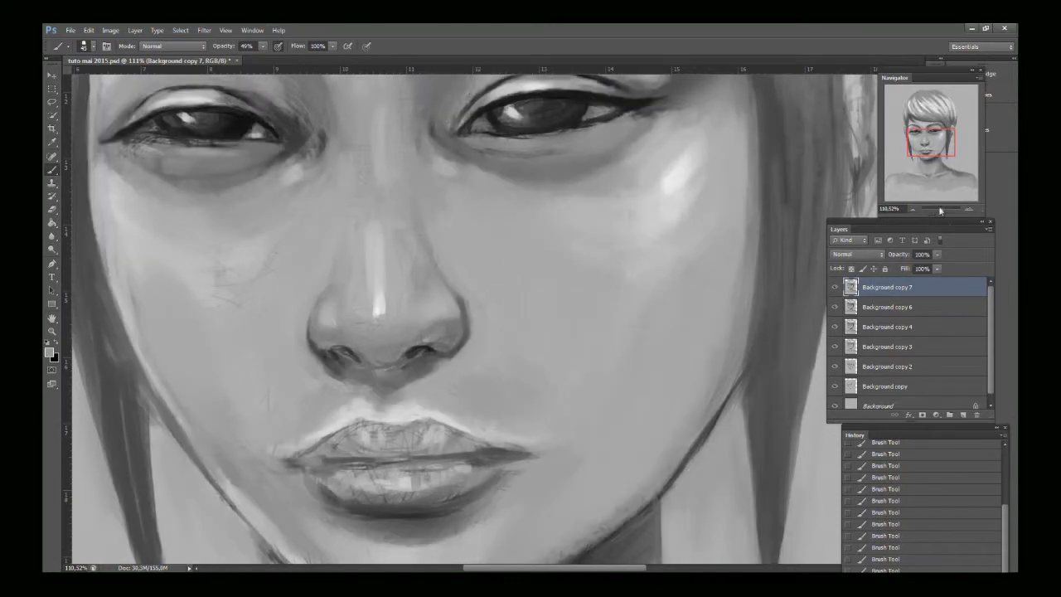
drag(940, 210, 938, 209)
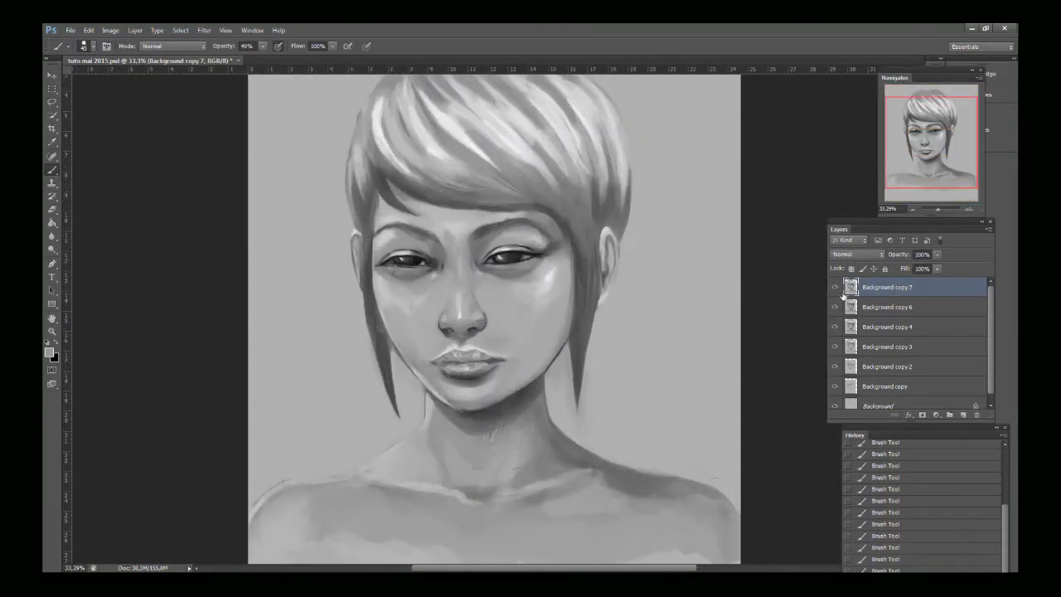
click(836, 289)
click(836, 288)
click(836, 288)
click(835, 289)
click(835, 289)
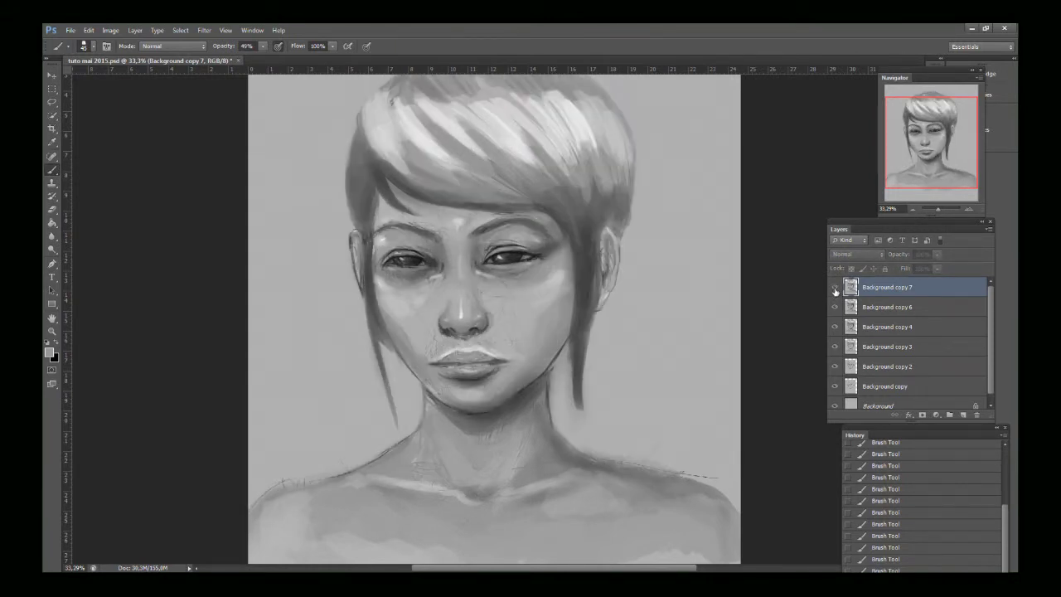
click(835, 289)
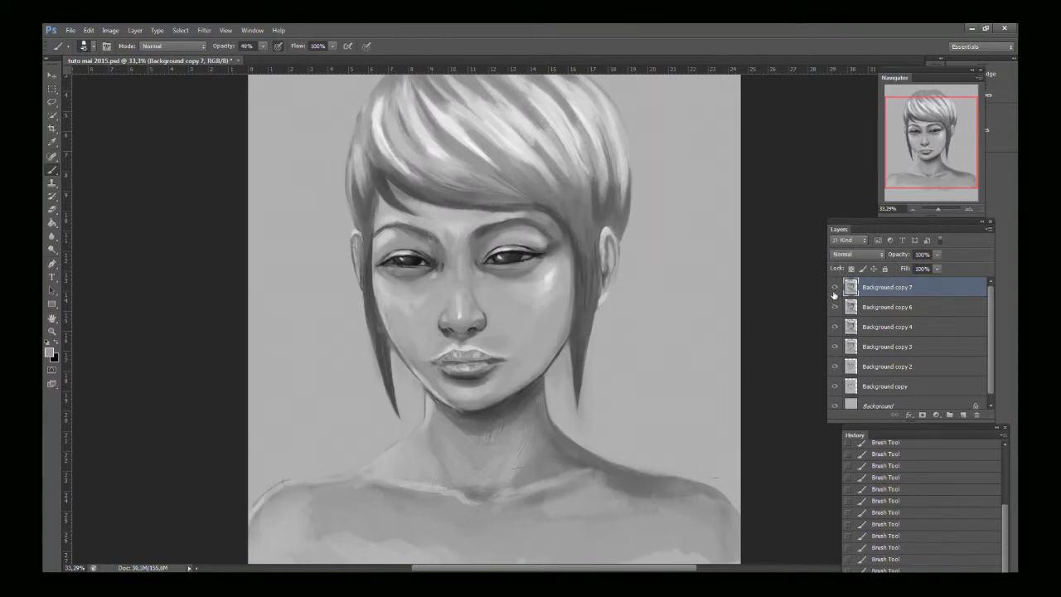
click(835, 290)
click(834, 290)
click(835, 290)
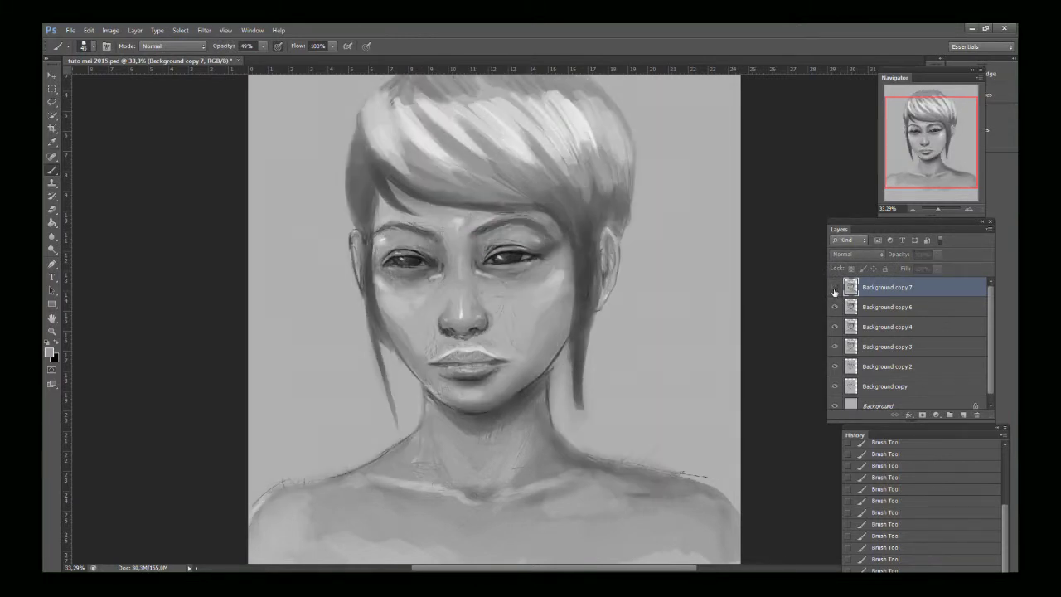
click(834, 290)
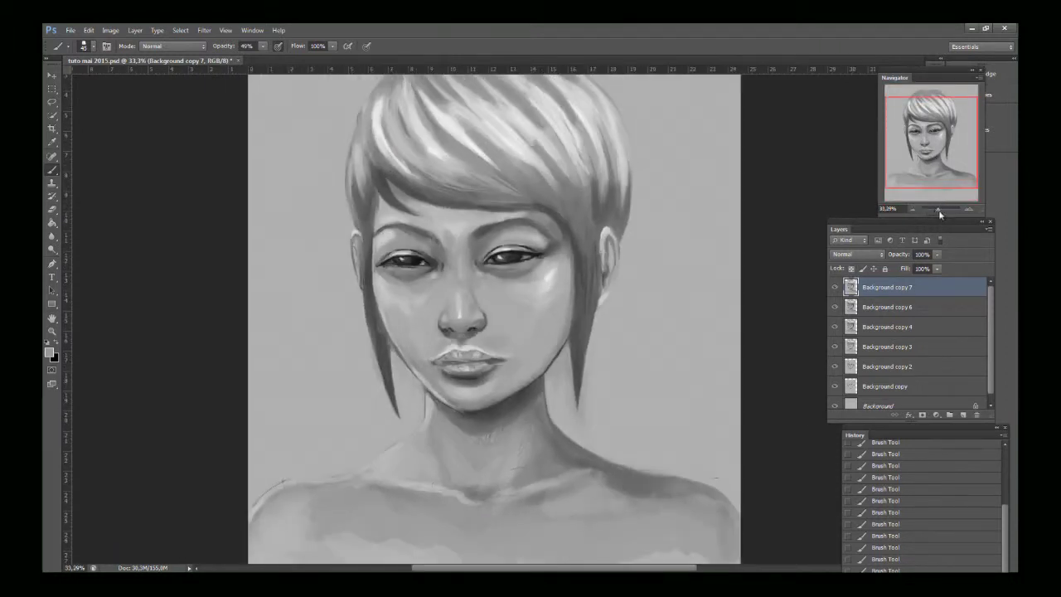
Step: Deepen the shadow under the chin with sampled dark greys and smooth its lower edge across the neck
drag(938, 211, 942, 211)
drag(923, 142, 920, 163)
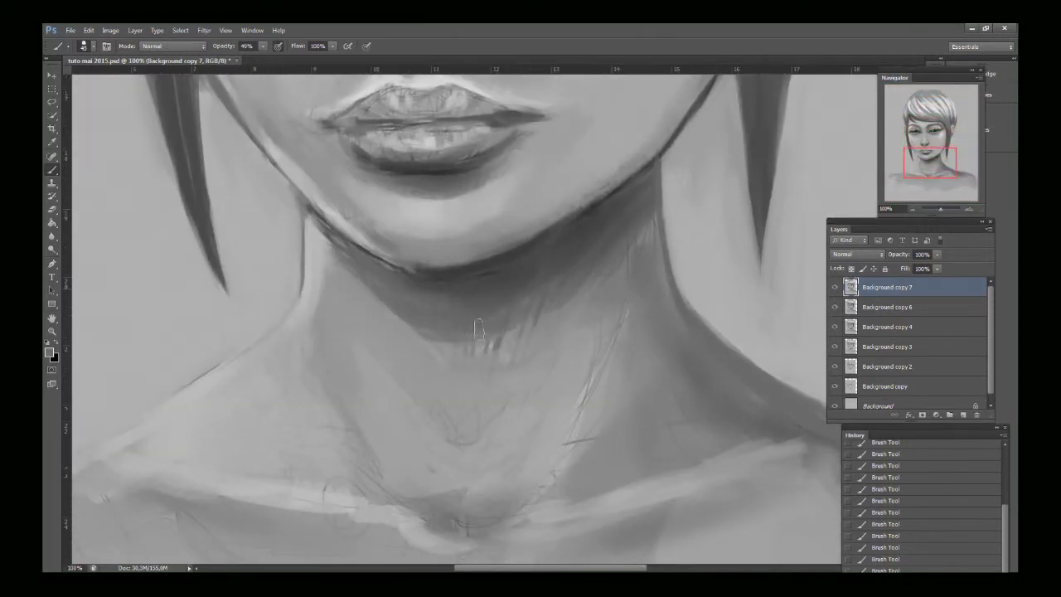
mouse_move(532, 318)
mouse_down()
mouse_move(454, 350)
mouse_move(507, 343)
mouse_move(518, 338)
mouse_move(454, 348)
mouse_up()
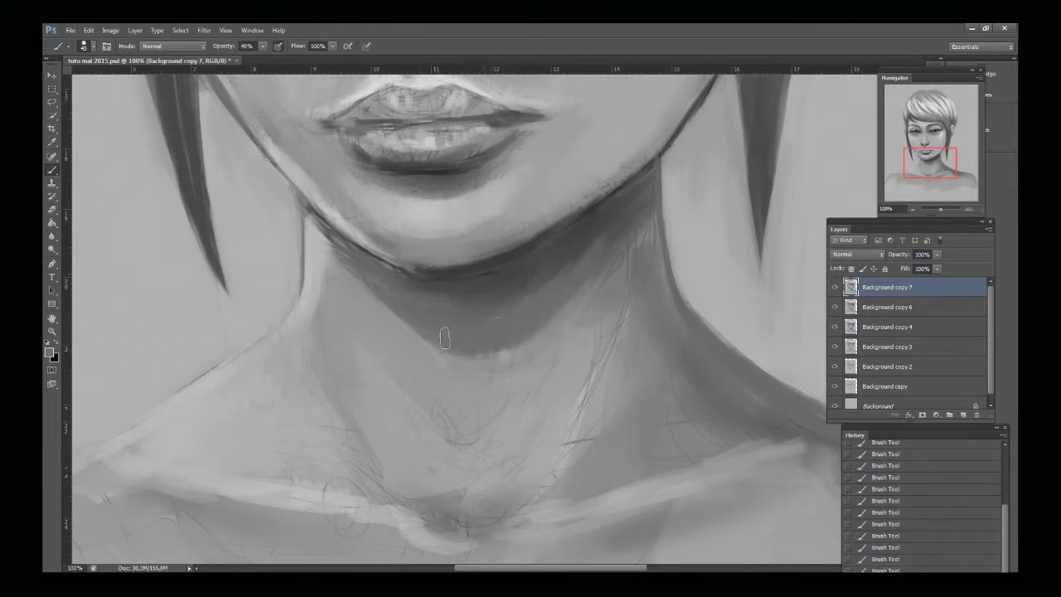
alt+click(509, 272)
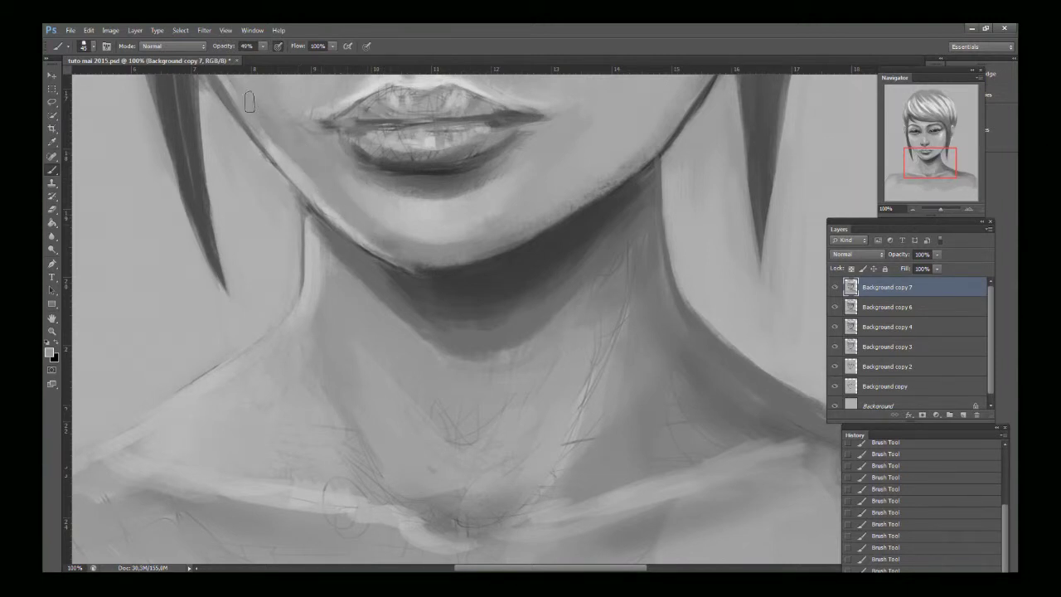
Step: Set the foreground colour to light grey e2e2e2 and paint a highlight on the centre of the chin
drag(918, 165, 908, 158)
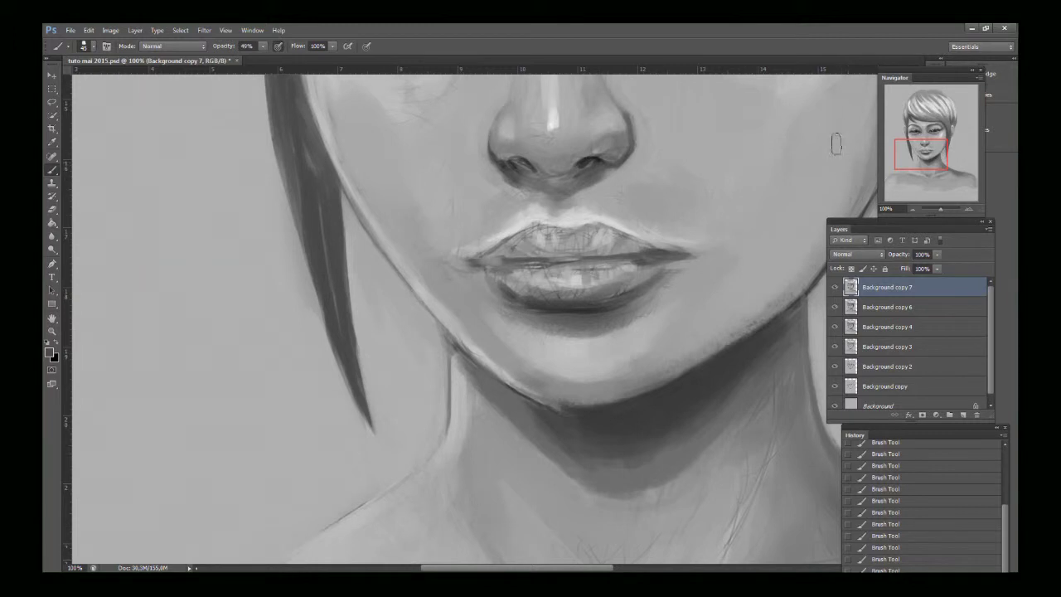
click(50, 351)
drag(658, 372, 651, 347)
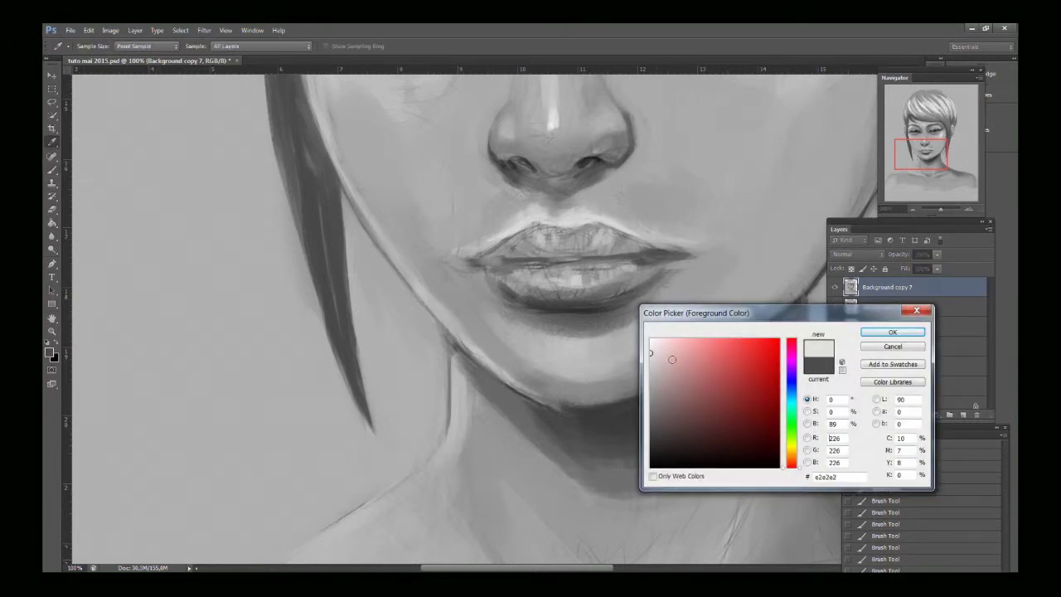
click(892, 332)
mouse_move(586, 380)
mouse_down()
mouse_move(603, 359)
mouse_move(544, 354)
mouse_move(612, 348)
mouse_up()
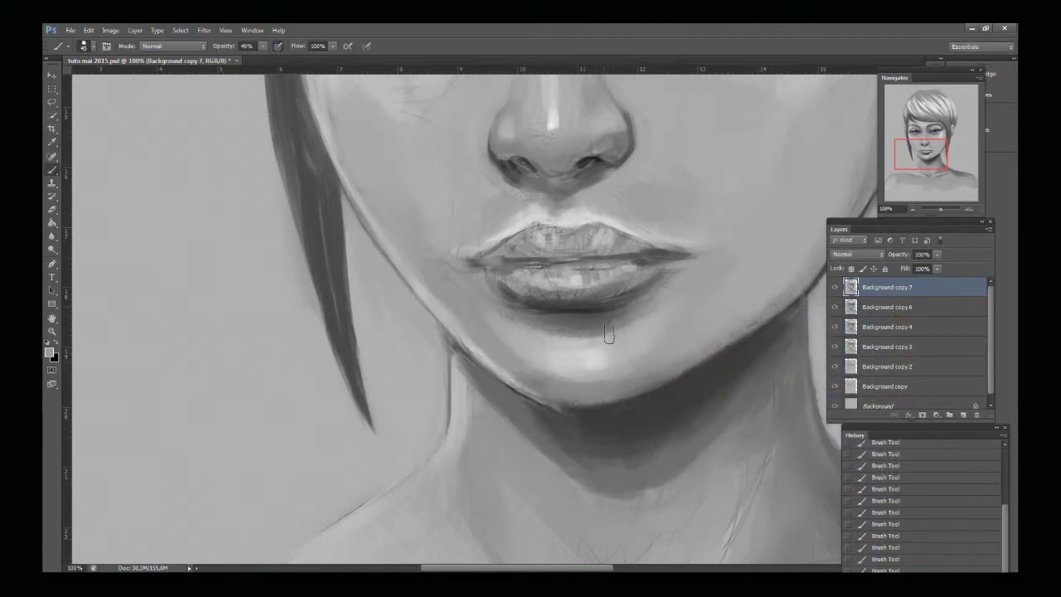
Step: Blend the shadow under the lower lip into the chin highlight and the right side of the jaw with sampled tones
alt+click(533, 306)
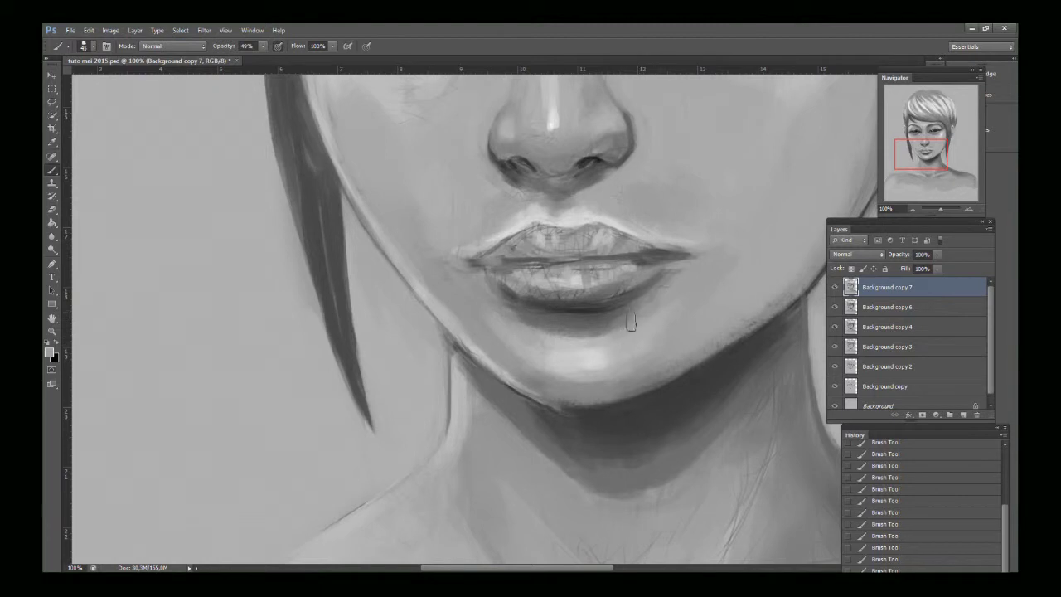
alt+click(594, 352)
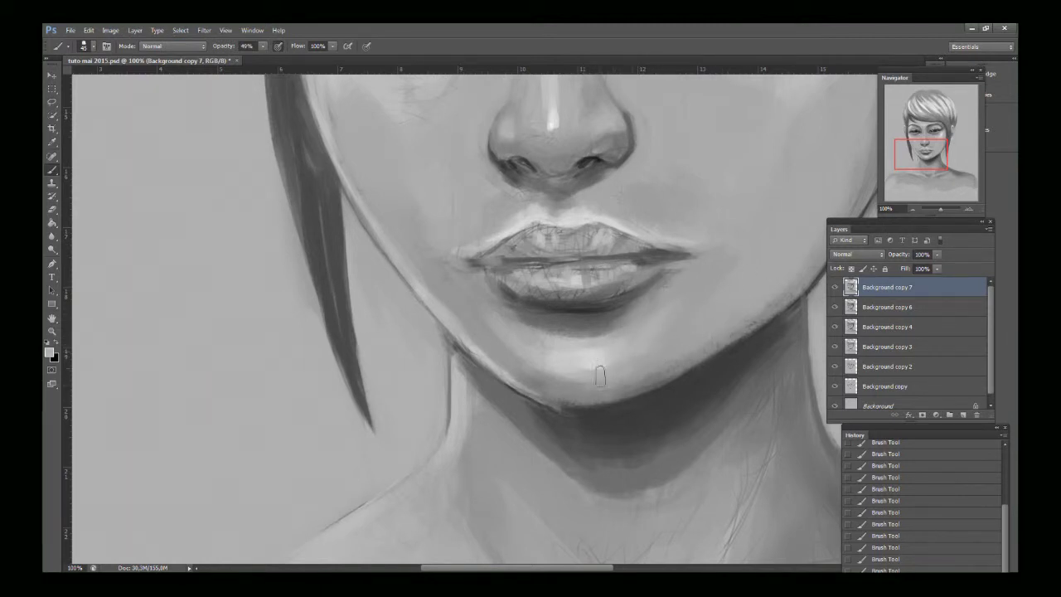
drag(648, 368, 679, 365)
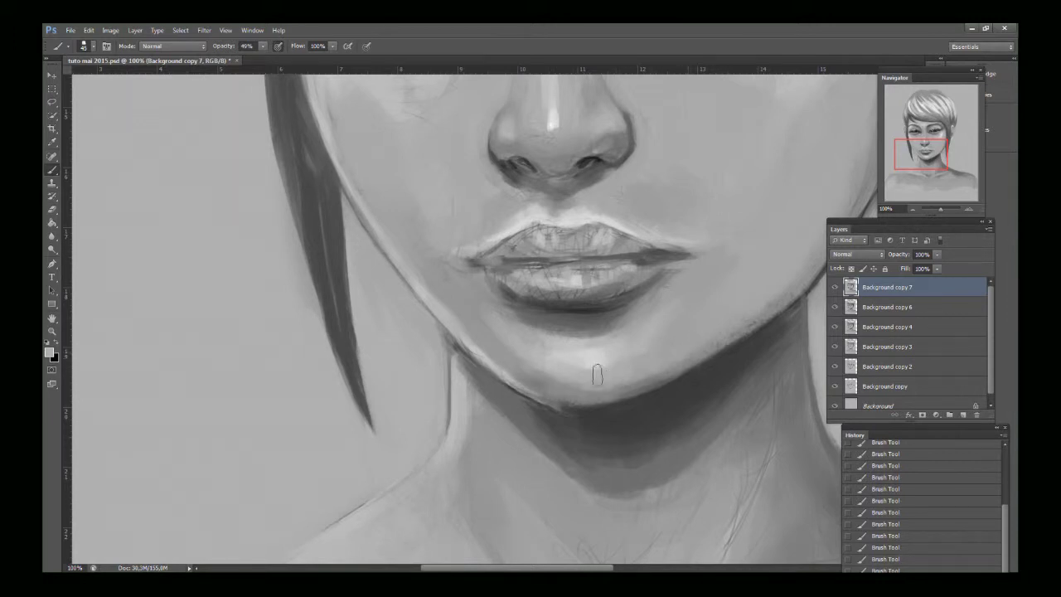
Step: Smooth the chin and left jaw contour with dark grey sampled from the neck shadow, covering the rough outline
alt+click(618, 420)
mouse_move(572, 412)
mouse_down()
mouse_move(526, 399)
mouse_move(565, 415)
mouse_move(500, 383)
mouse_move(624, 423)
mouse_move(527, 371)
mouse_move(514, 384)
mouse_move(554, 427)
mouse_move(497, 389)
mouse_up()
alt+click(539, 421)
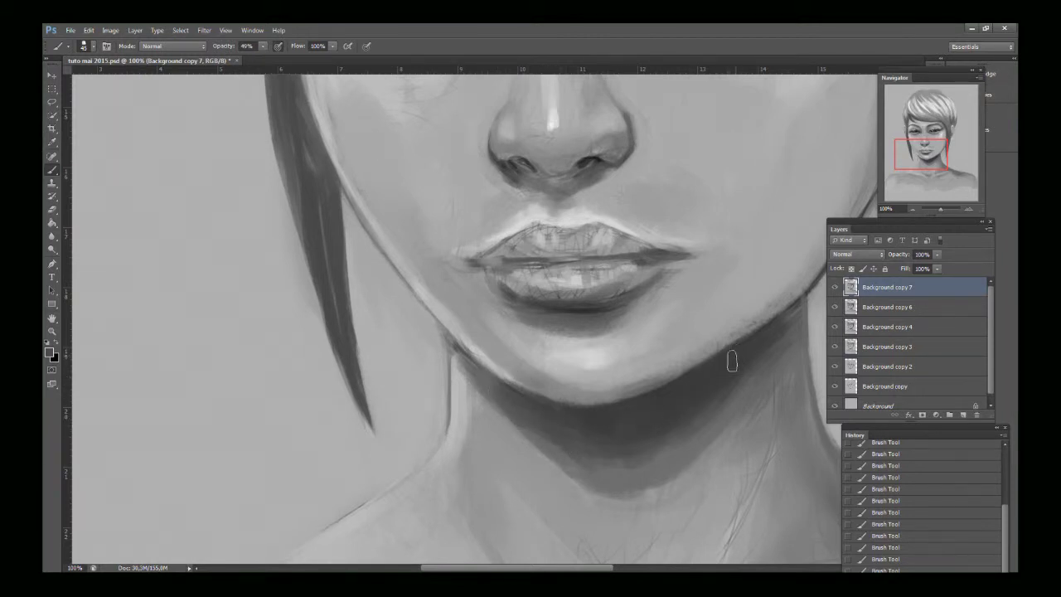
Step: Darken the hair lock in front of the right ear with long lengthwise strokes of sampled hair grey
drag(911, 160, 931, 143)
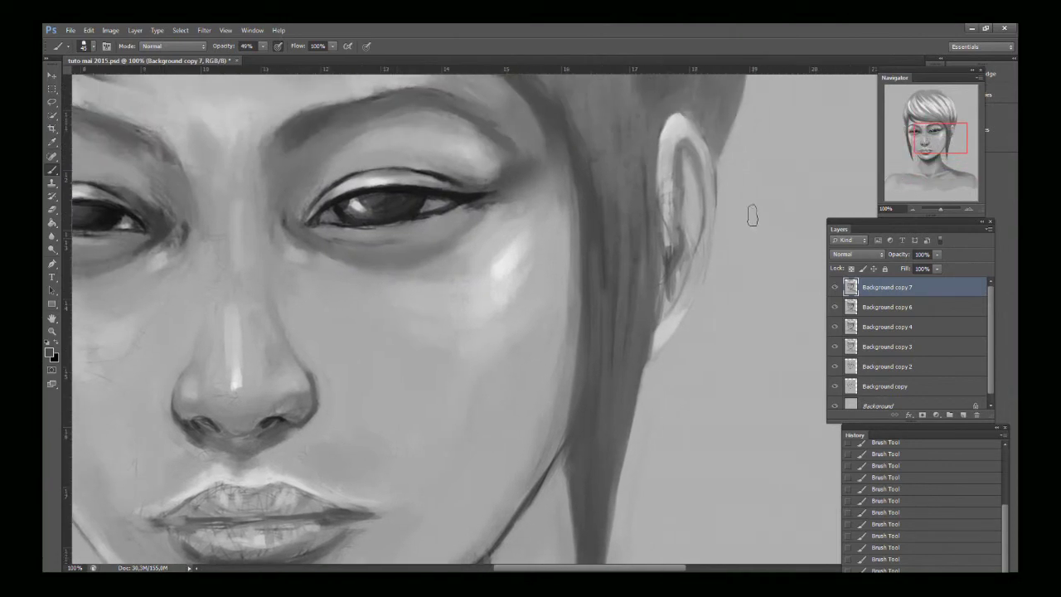
alt+click(604, 215)
mouse_move(617, 153)
mouse_down()
mouse_move(634, 278)
mouse_move(649, 277)
mouse_up()
drag(644, 107, 655, 406)
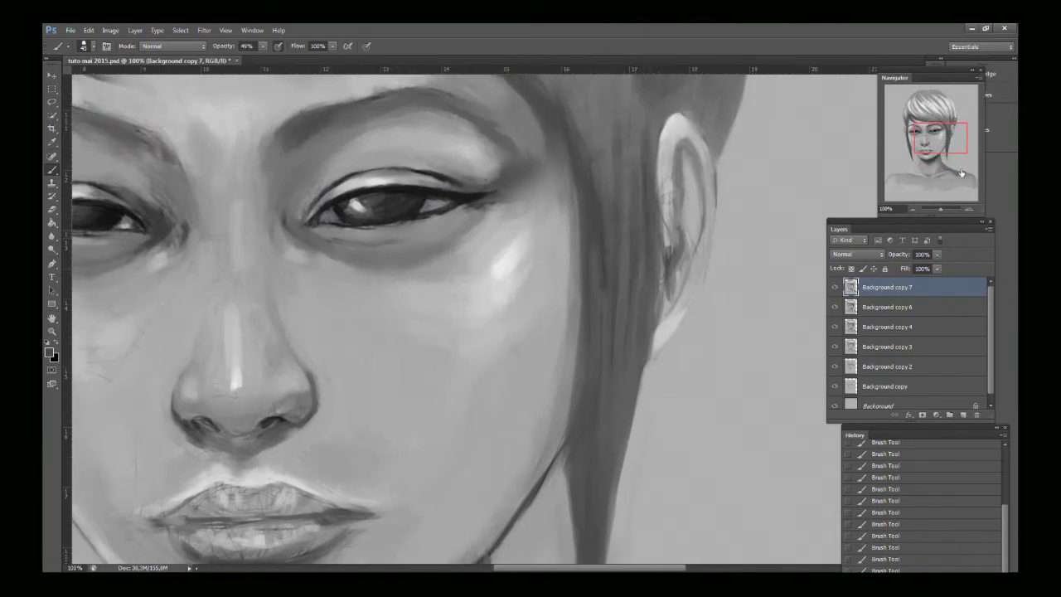
Step: Enlarge the brush to 156 px and smooth the right cheek around its highlight with sampled light skin greys
drag(941, 211, 939, 211)
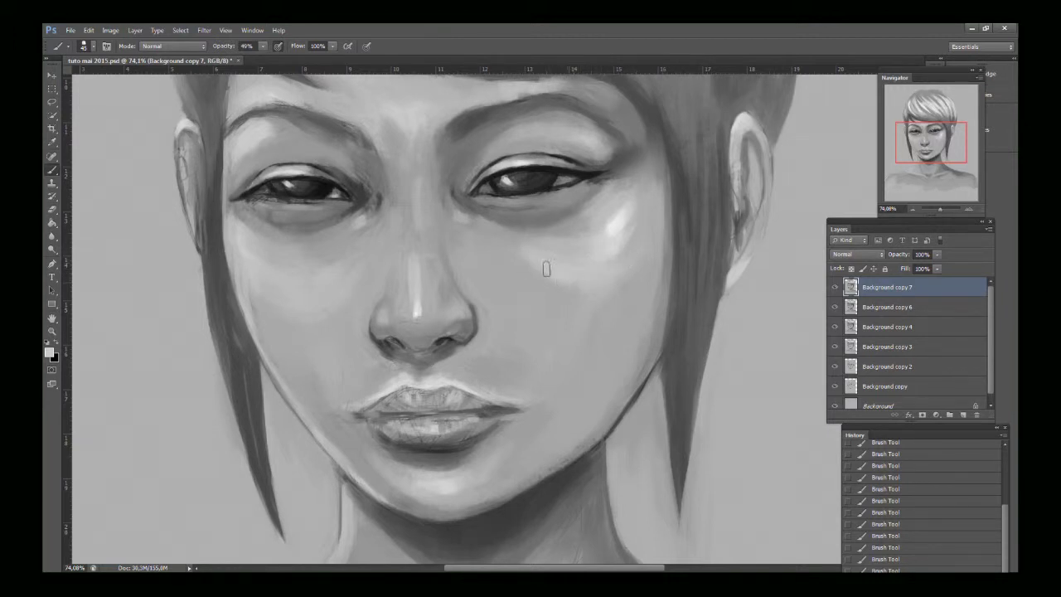
click(93, 46)
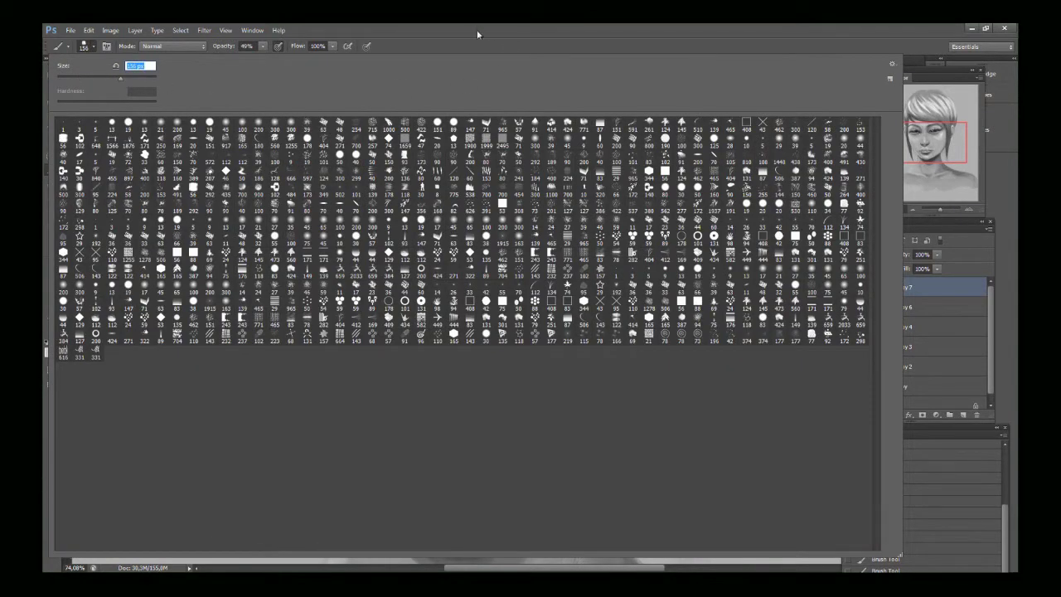
click(477, 34)
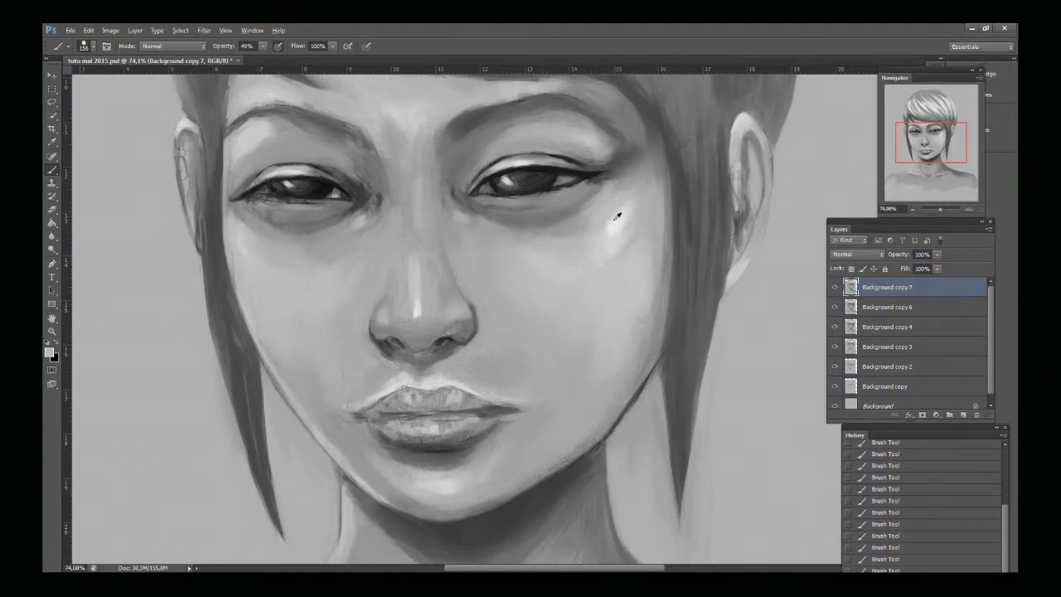
mouse_move(921, 143)
mouse_down()
mouse_move(918, 121)
mouse_move(913, 130)
mouse_up()
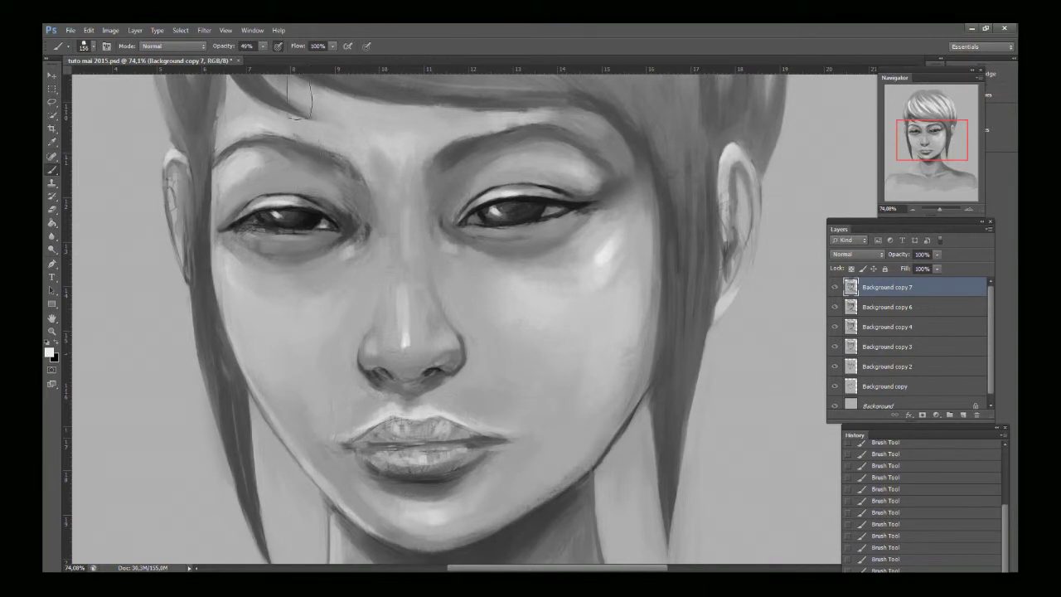
Step: Reduce the brush to 45 px and blend the upper eyelids and the skin under the left eye with sampled tones
click(85, 46)
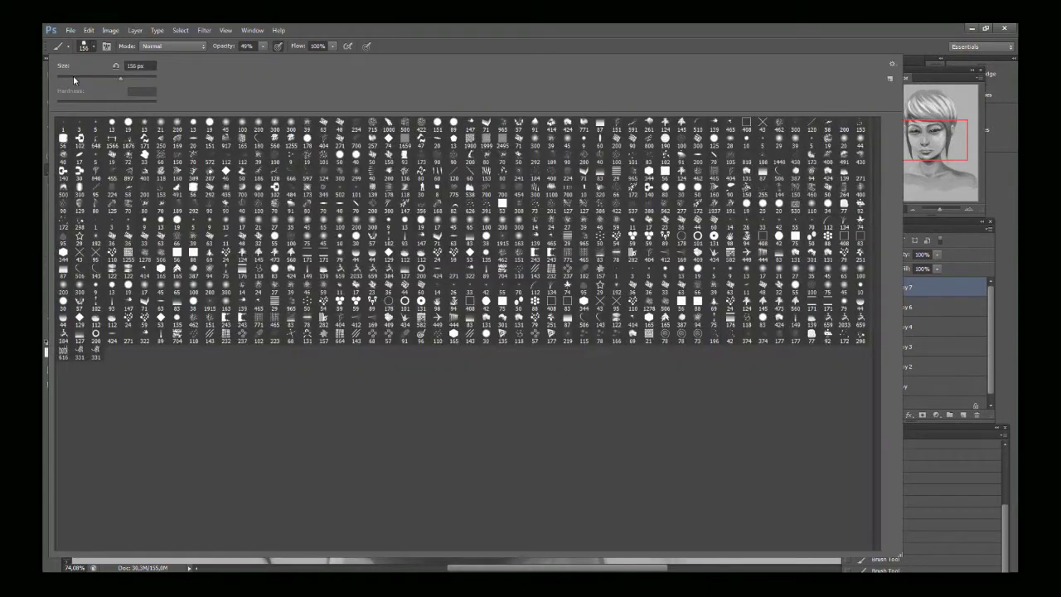
key(Return)
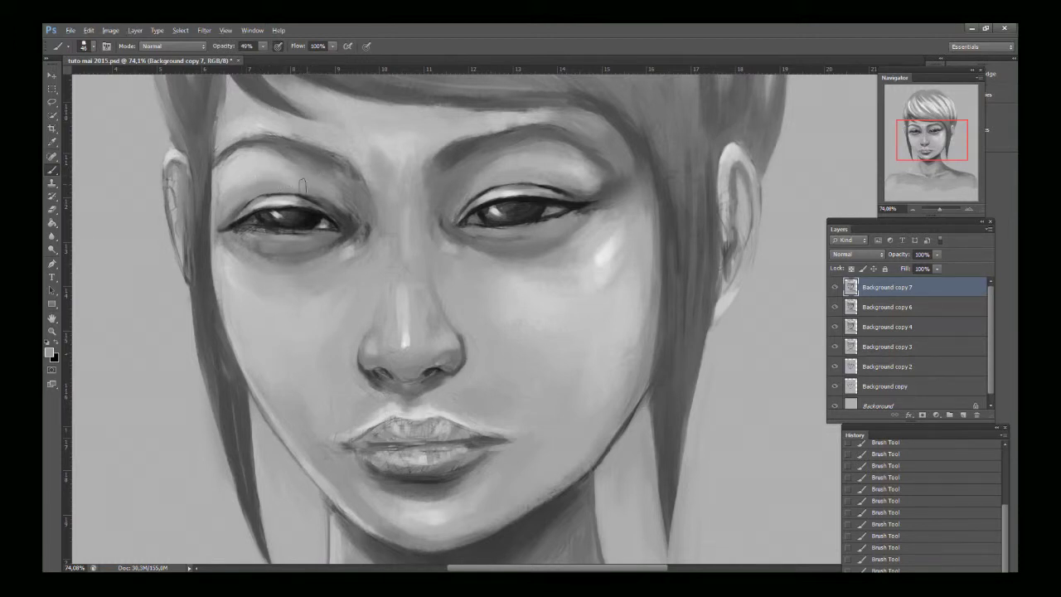
alt+click(260, 171)
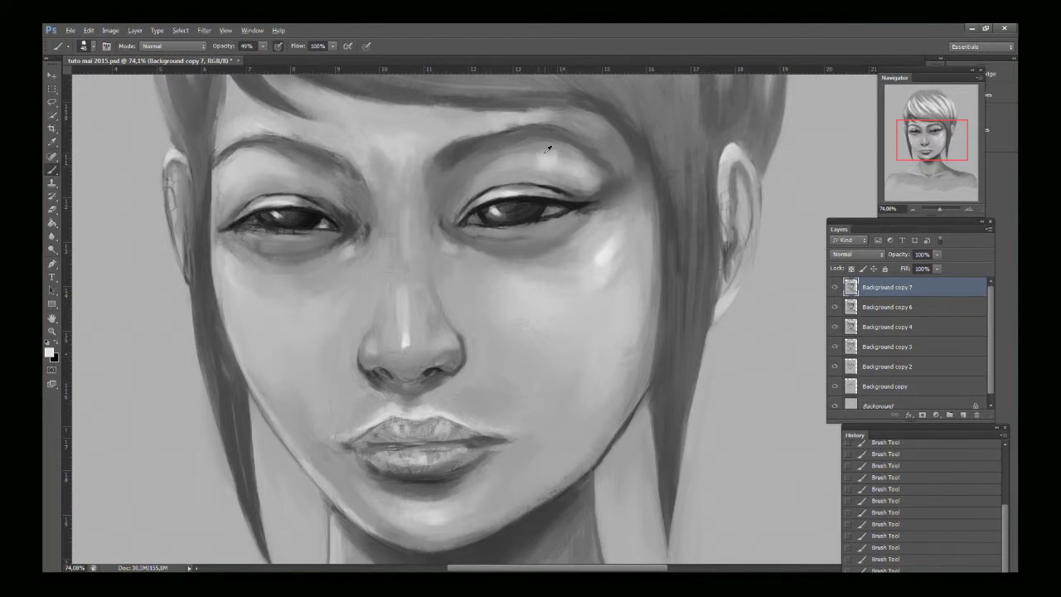
alt+click(541, 163)
alt+click(299, 258)
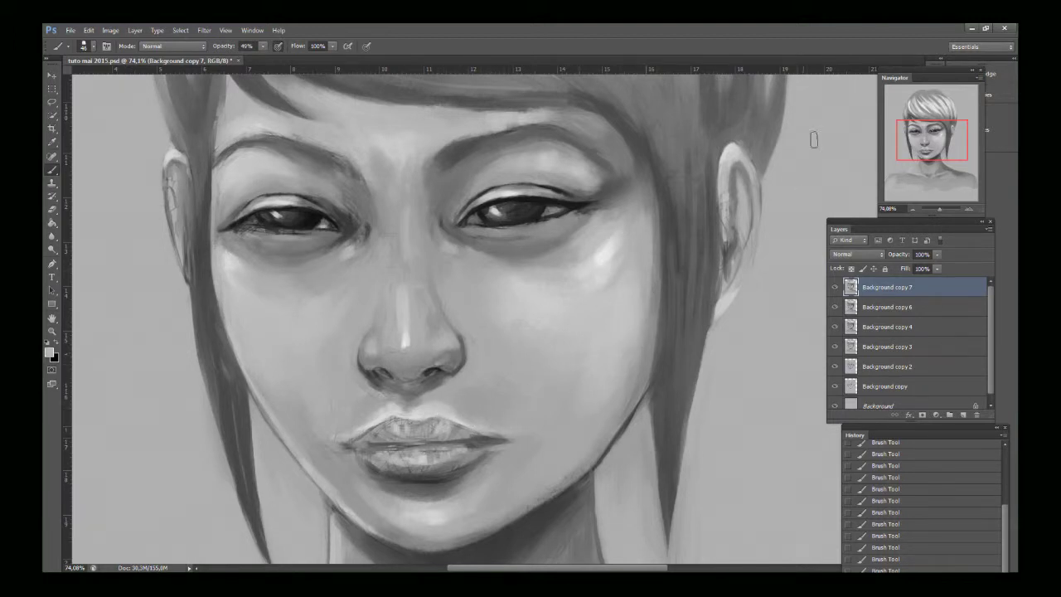
Step: Round off the top outline of the hair on both sides of the parting with mid-grey strokes
drag(918, 137, 913, 121)
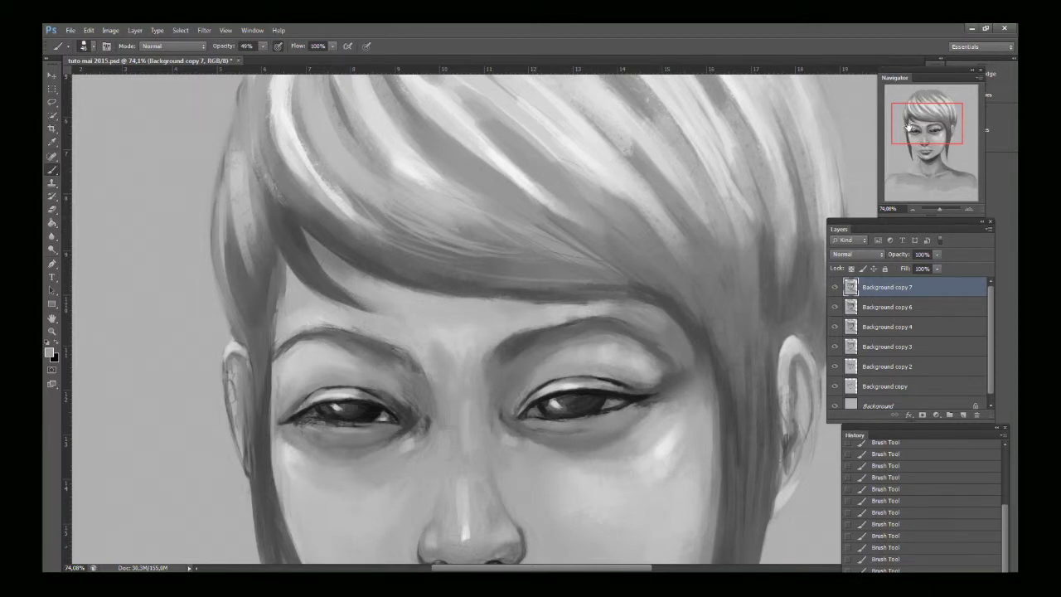
drag(908, 128, 902, 108)
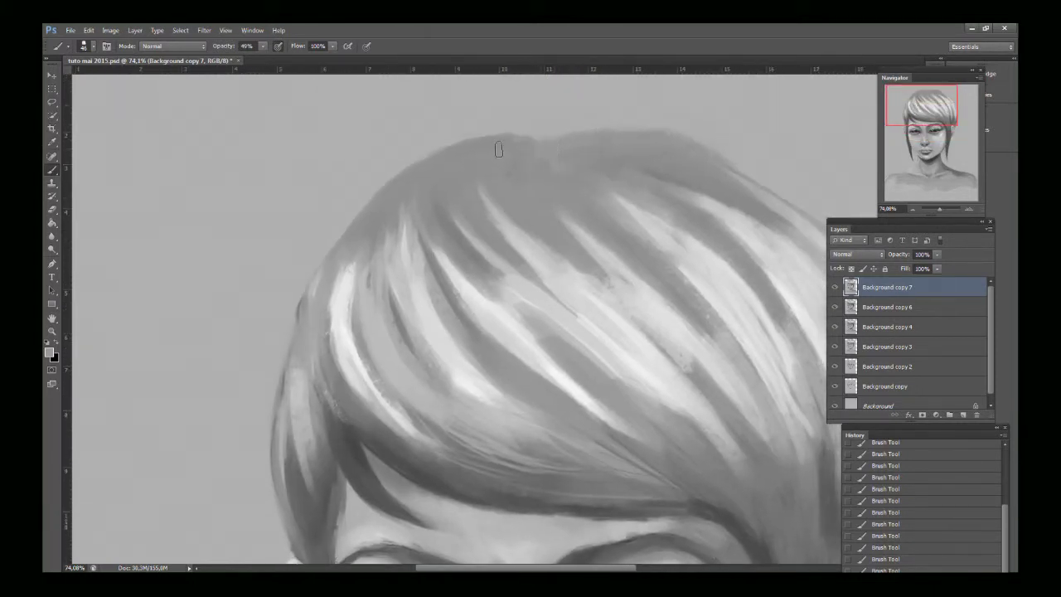
drag(547, 143, 463, 149)
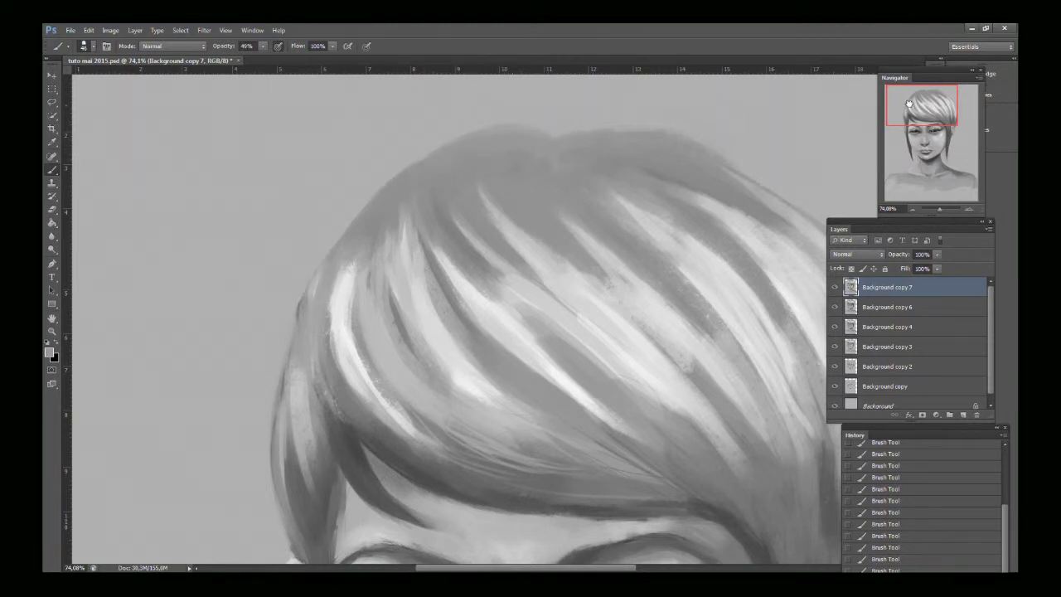
drag(908, 103, 913, 104)
drag(493, 146, 583, 133)
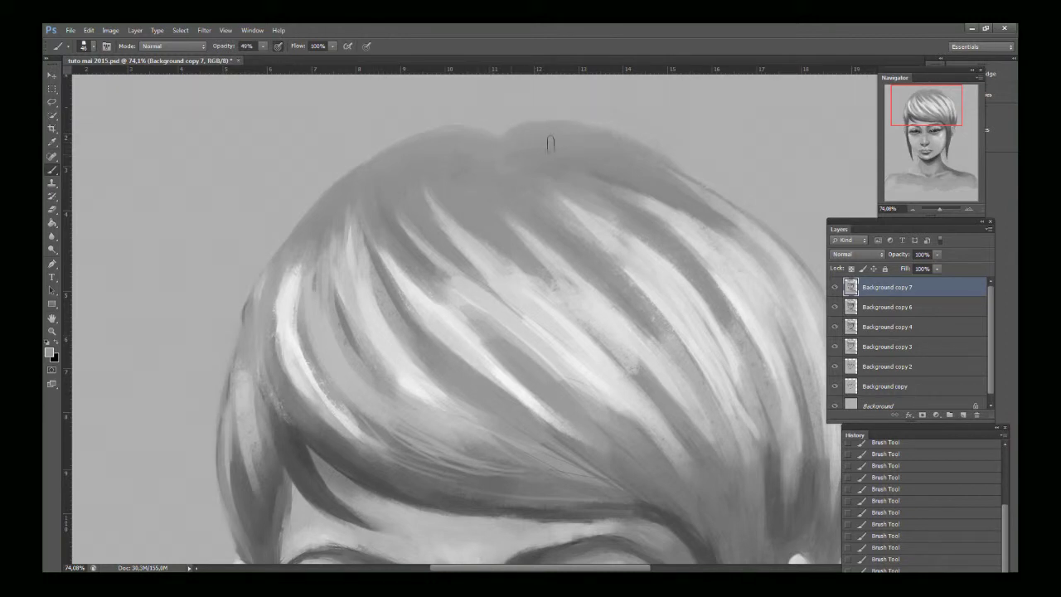
Step: Extend the right collarbone highlight into the base of the throat and smooth the inner end of the left collarbone
click(930, 200)
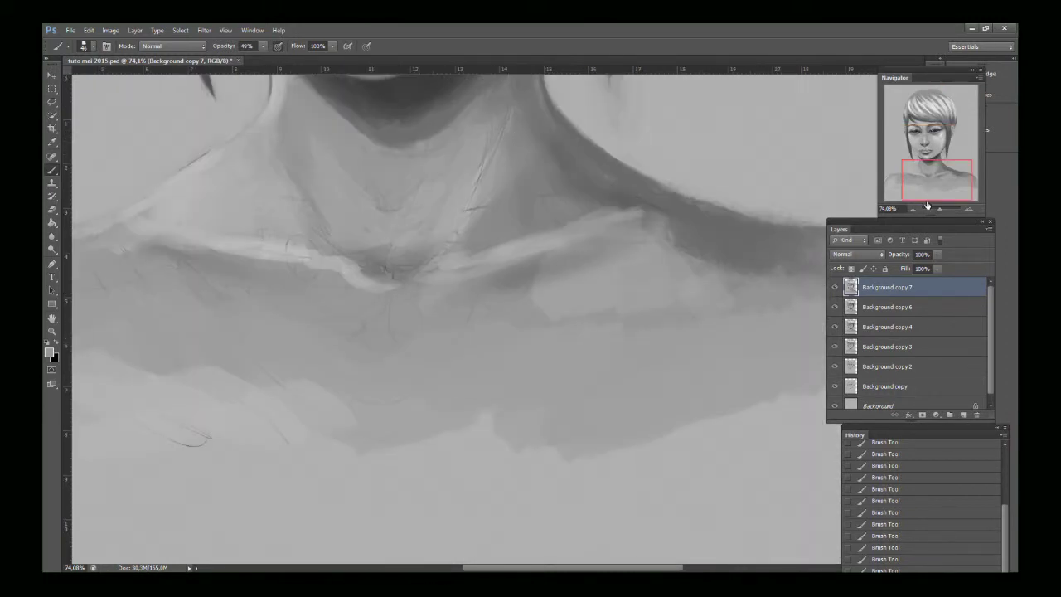
drag(939, 208, 944, 208)
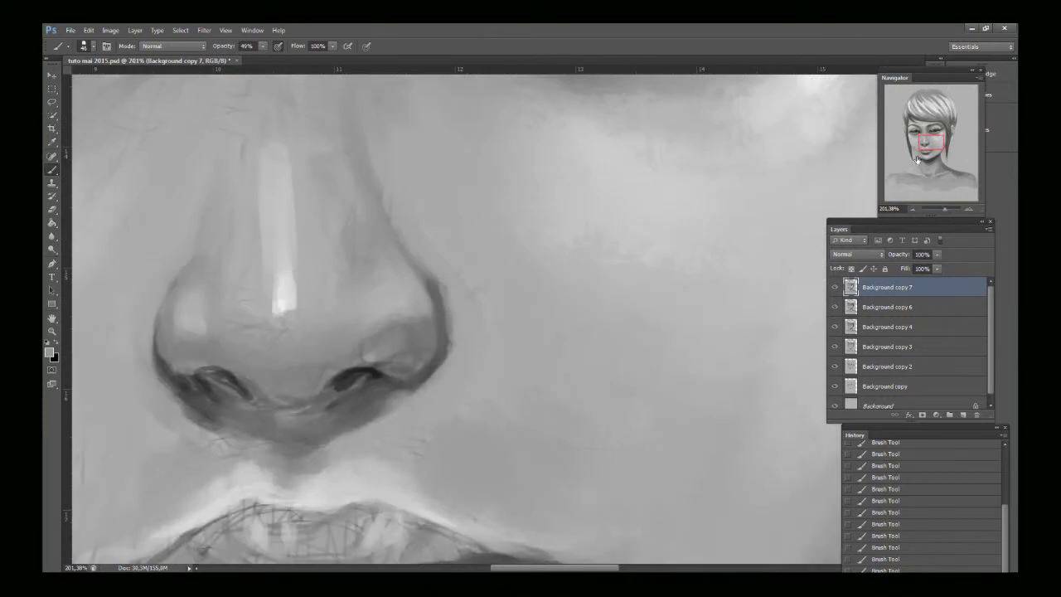
drag(921, 163, 927, 162)
drag(944, 209, 940, 209)
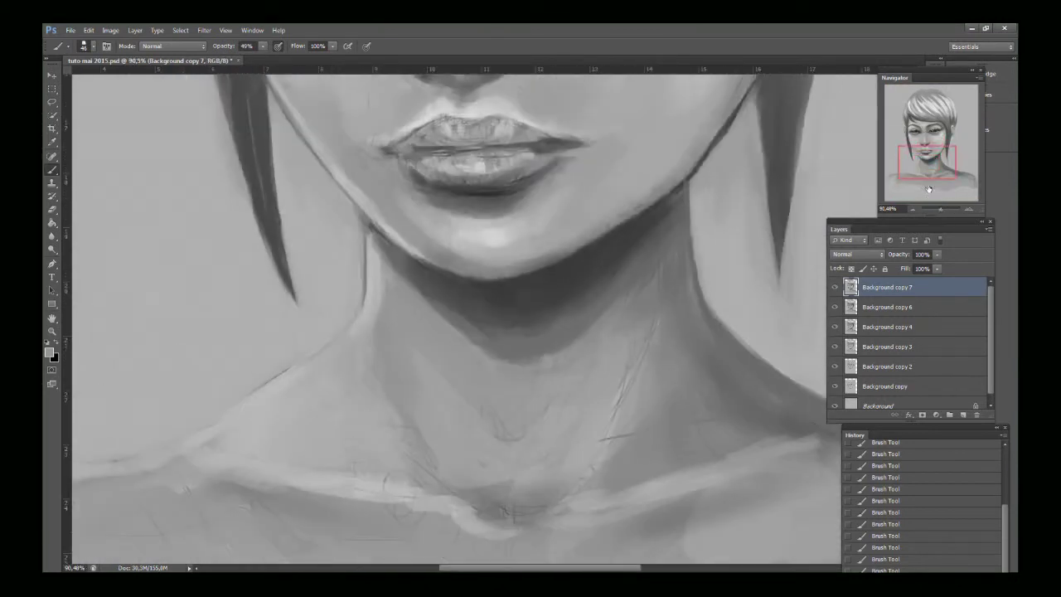
drag(921, 162, 922, 171)
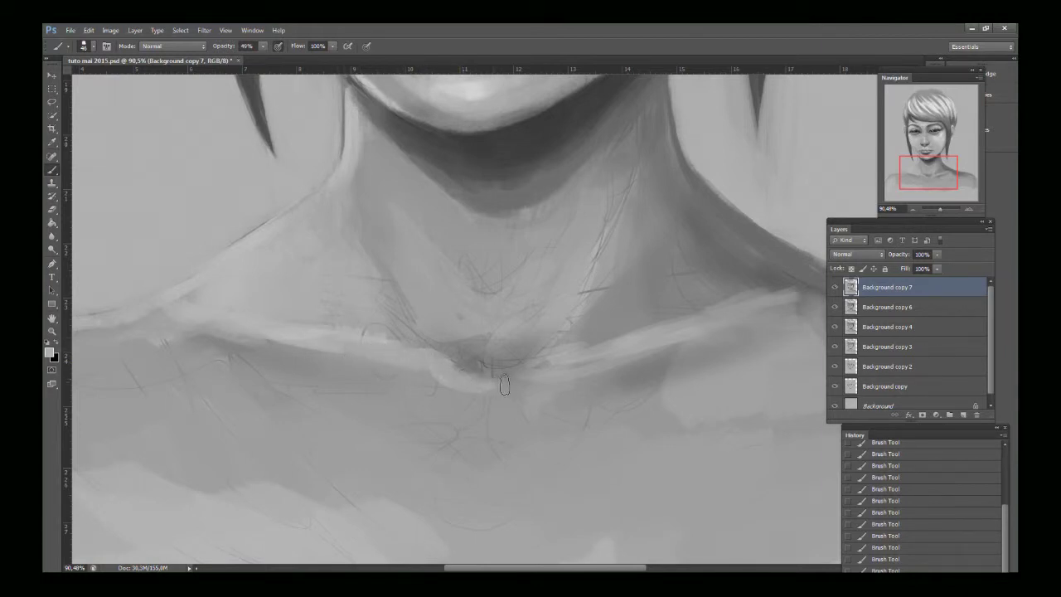
drag(502, 383, 596, 352)
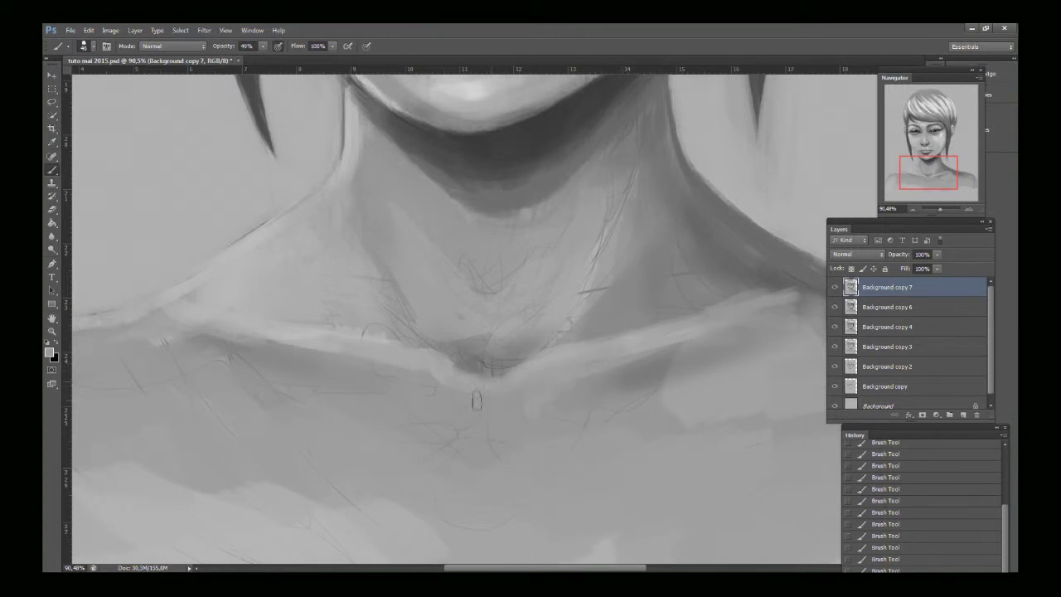
alt+click(360, 350)
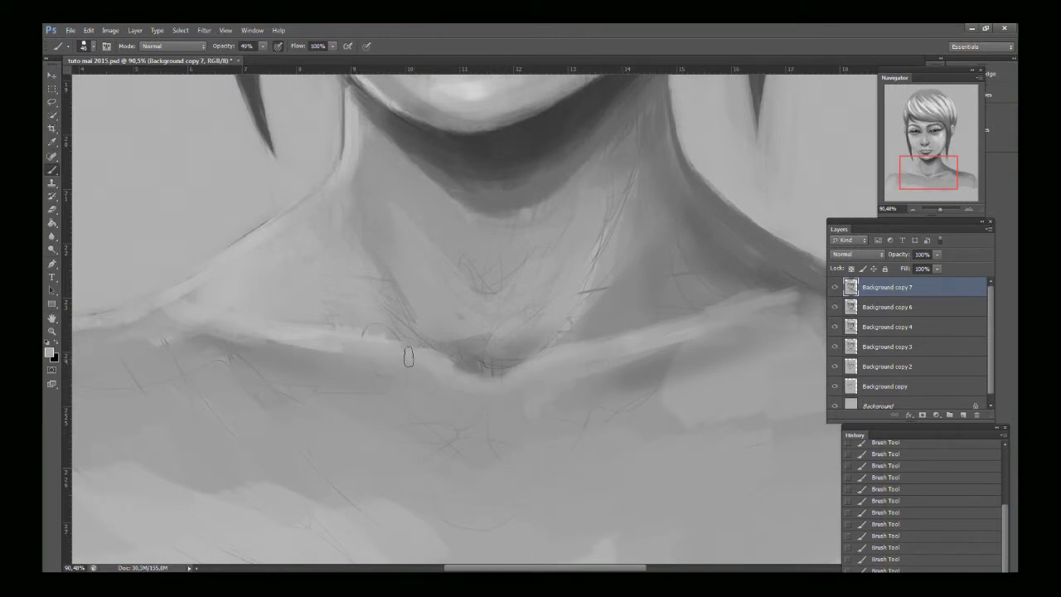
Step: Darken the hollow between the collarbones and shade along the upper edge of the right collarbone with sampled greys
alt+click(506, 359)
alt+click(469, 363)
mouse_move(510, 357)
mouse_down()
mouse_move(519, 344)
mouse_move(515, 355)
mouse_up()
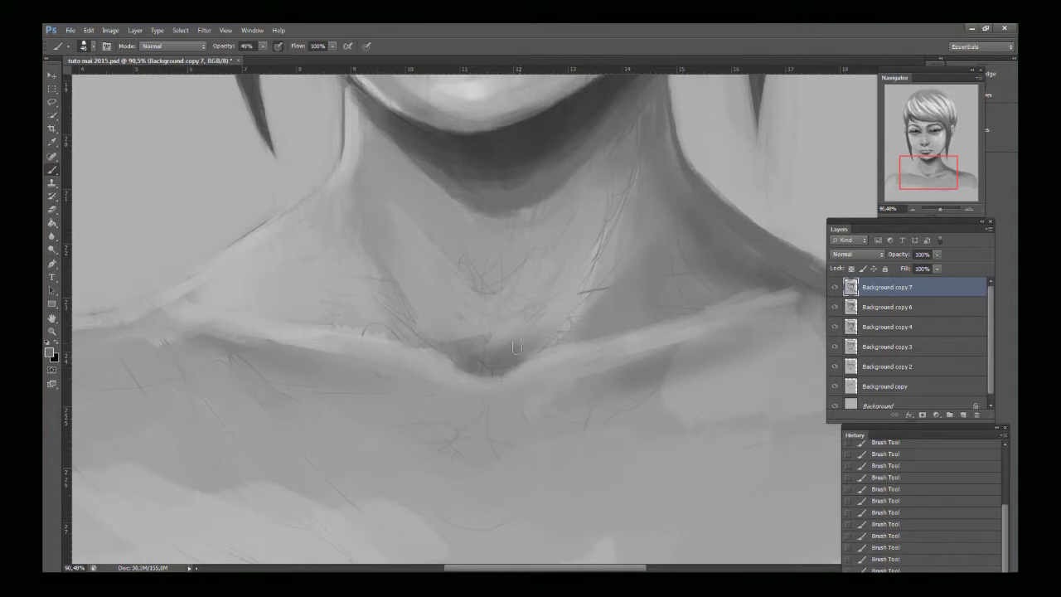
alt+click(569, 335)
alt+click(509, 350)
drag(510, 349, 580, 330)
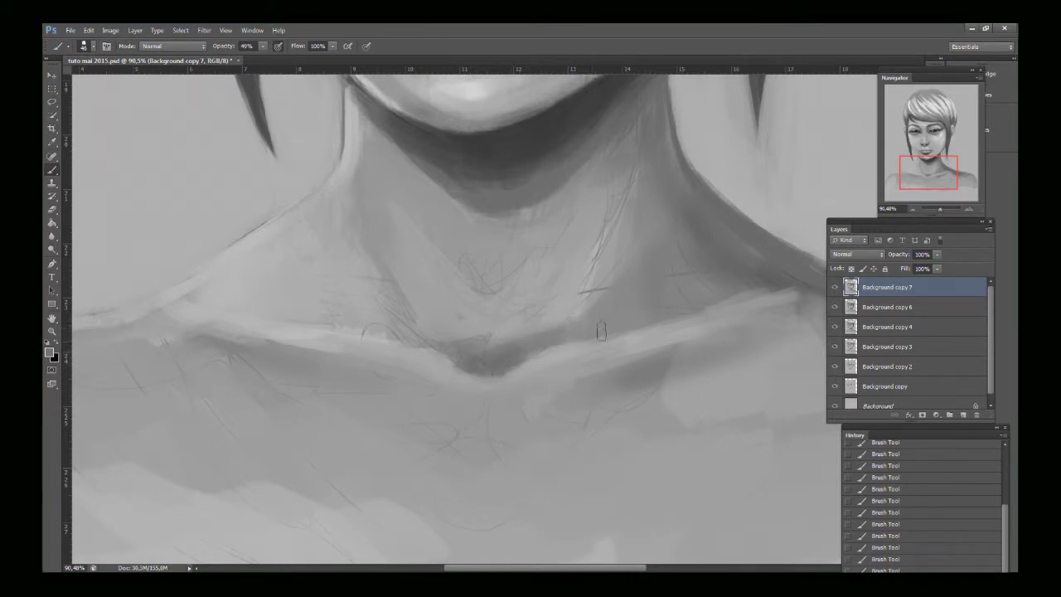
Step: Cover the sketch lines along the right neck tendon with sampled skin grey
alt+click(577, 274)
mouse_move(585, 288)
mouse_down()
mouse_move(635, 187)
mouse_move(627, 174)
mouse_move(593, 190)
mouse_up()
alt+click(598, 185)
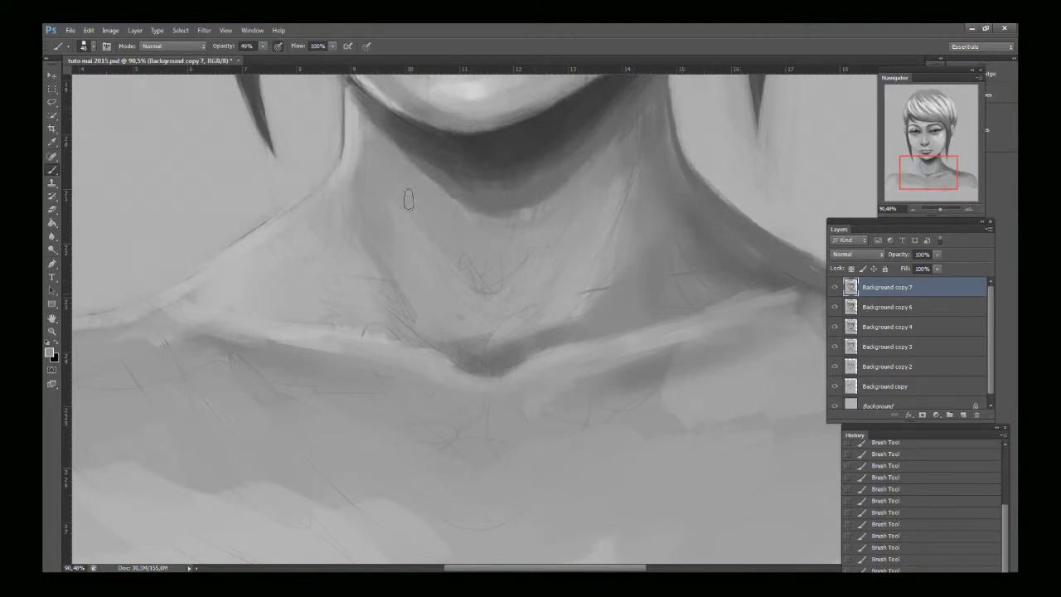
Step: Define the left neck tendon with light strokes from under the jaw down toward the throat hollow
alt+click(379, 121)
drag(370, 145, 392, 215)
alt+click(367, 165)
alt+click(356, 134)
mouse_move(359, 132)
mouse_down()
mouse_move(395, 210)
mouse_move(385, 190)
mouse_move(464, 299)
mouse_up()
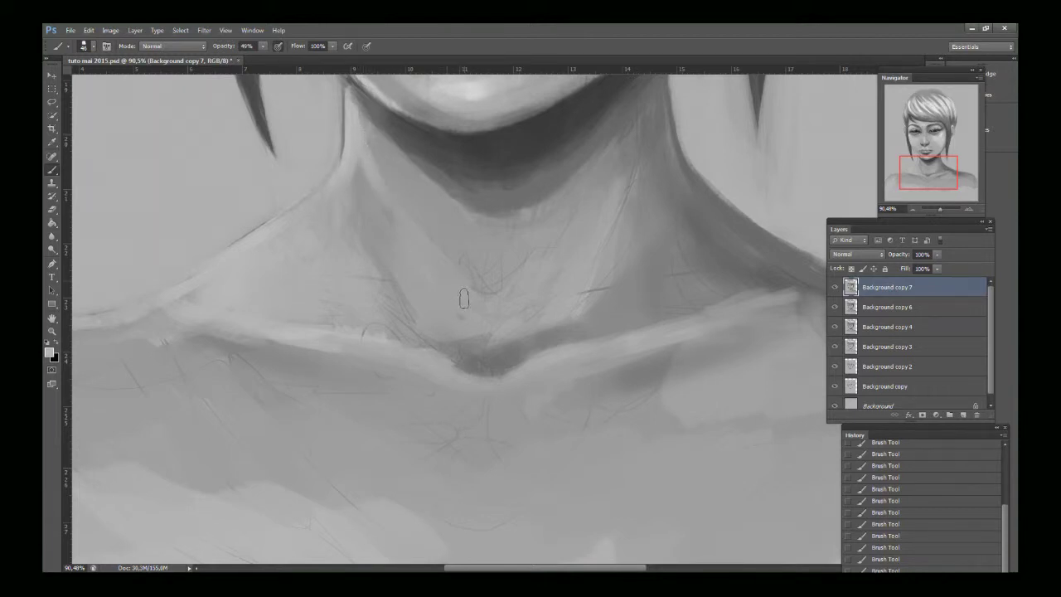
drag(415, 232, 433, 273)
alt+click(414, 208)
Step: Deepen and even out the cast shadow under the chin with dark greys sampled from the neck
alt+click(468, 171)
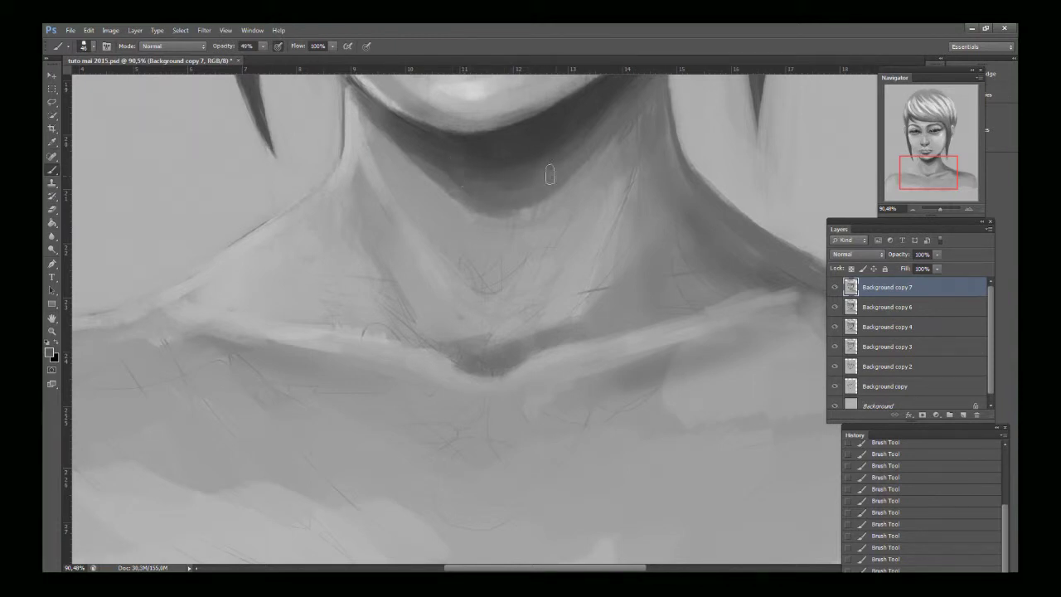
drag(424, 166, 454, 192)
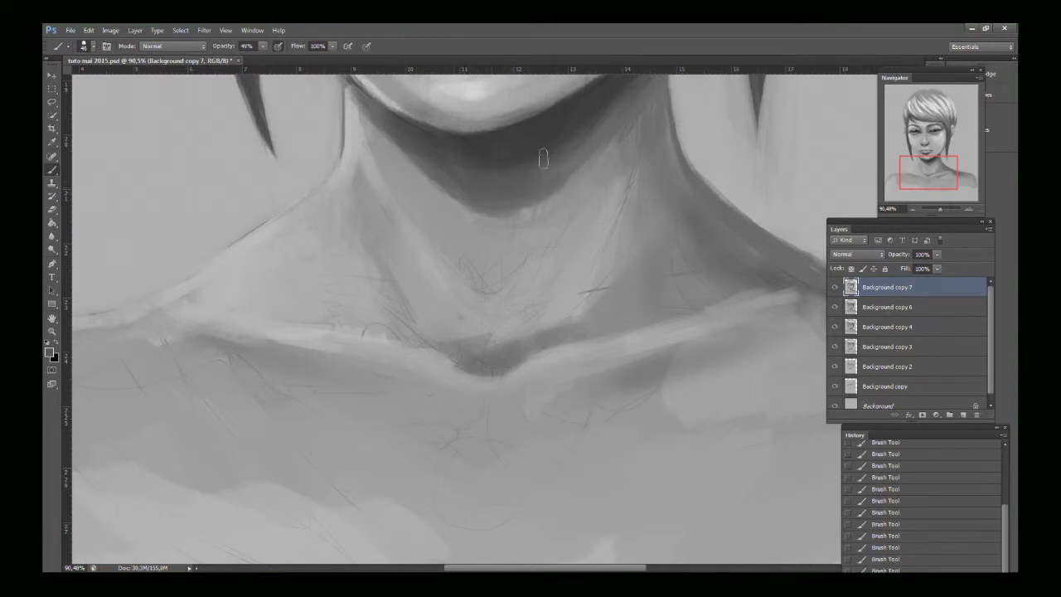
alt+click(521, 154)
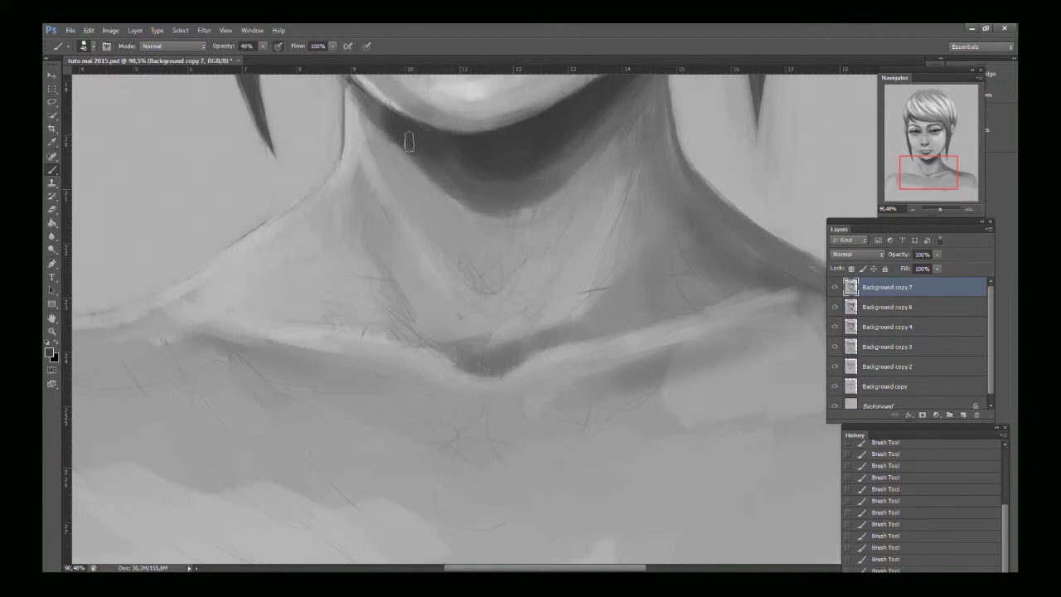
Step: Flip the whole canvas horizontally
drag(939, 209, 938, 210)
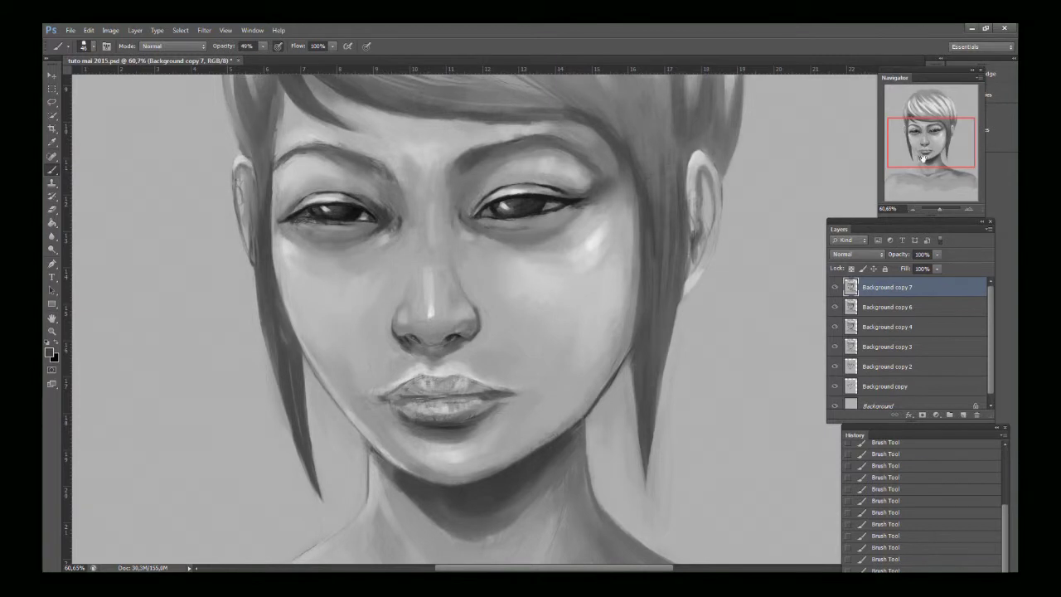
drag(917, 146, 917, 146)
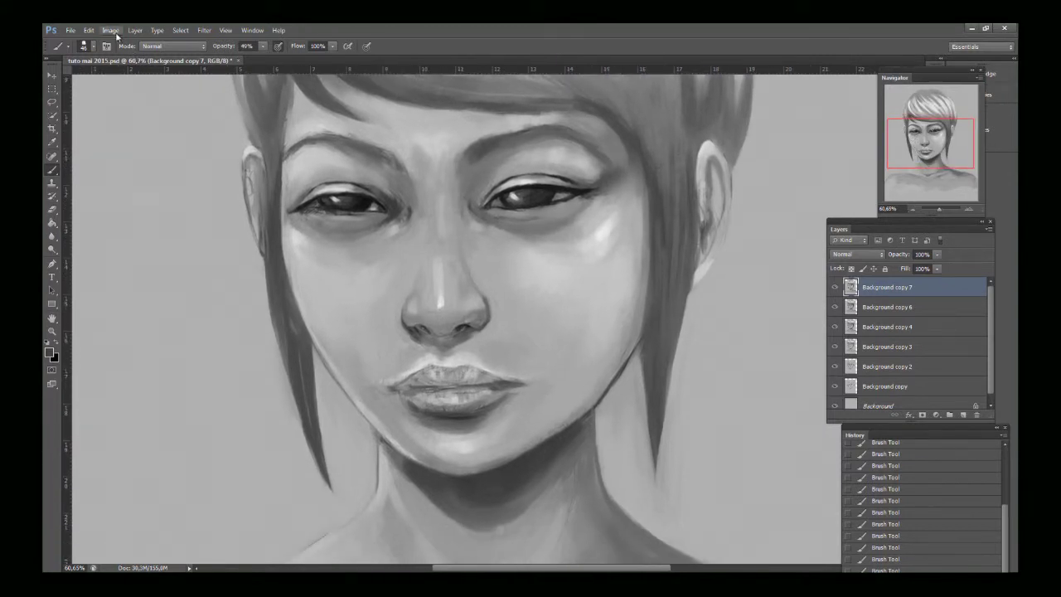
click(111, 31)
mouse_move(141, 147)
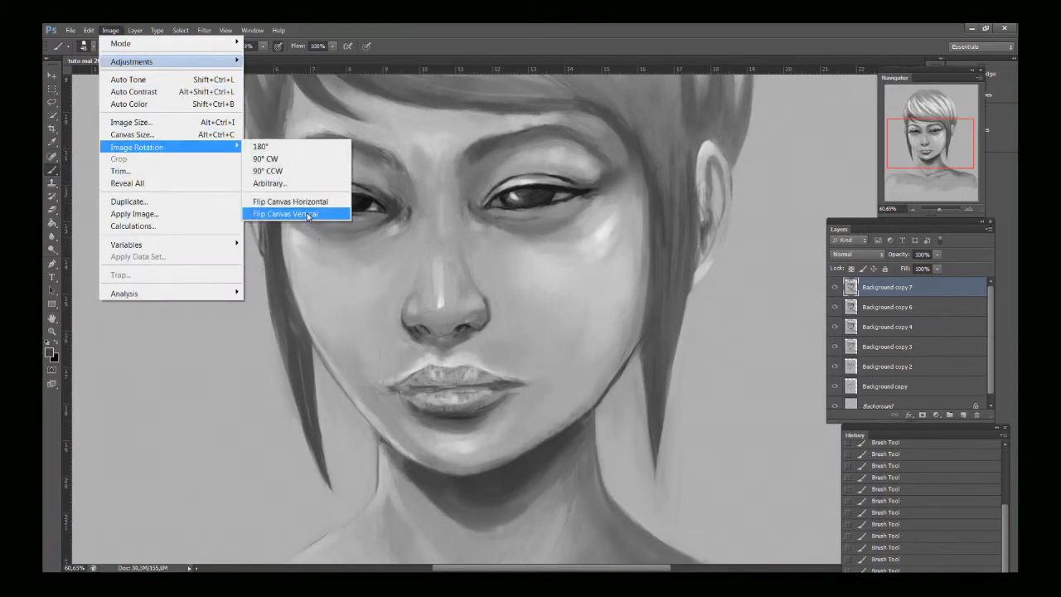
click(290, 202)
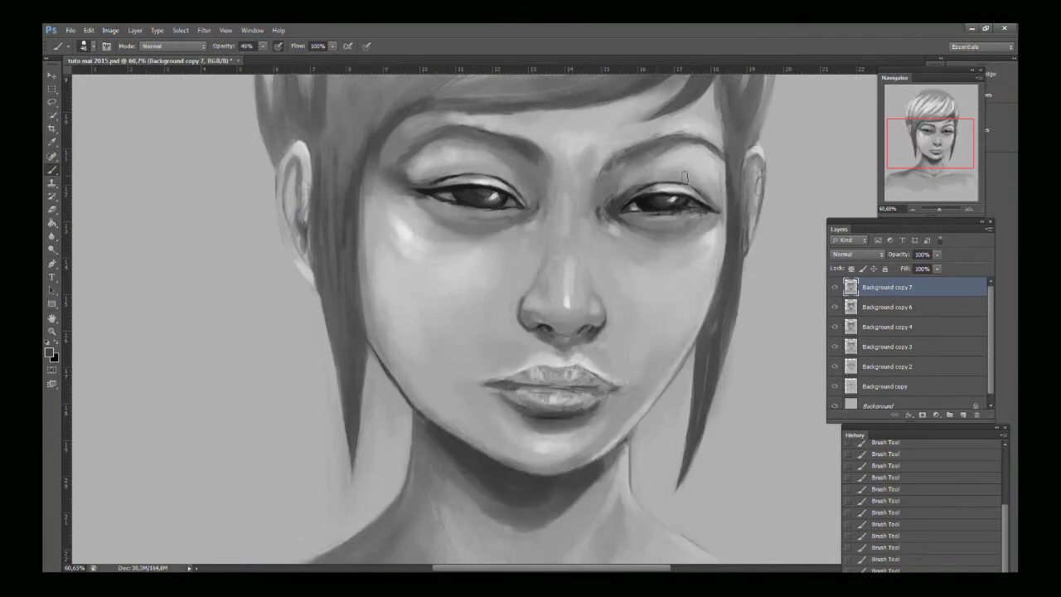
Step: Set the brush to 10 px and reshape the outer corner of the right eye into an upswept eyeliner point
drag(938, 211, 940, 208)
drag(922, 127, 933, 120)
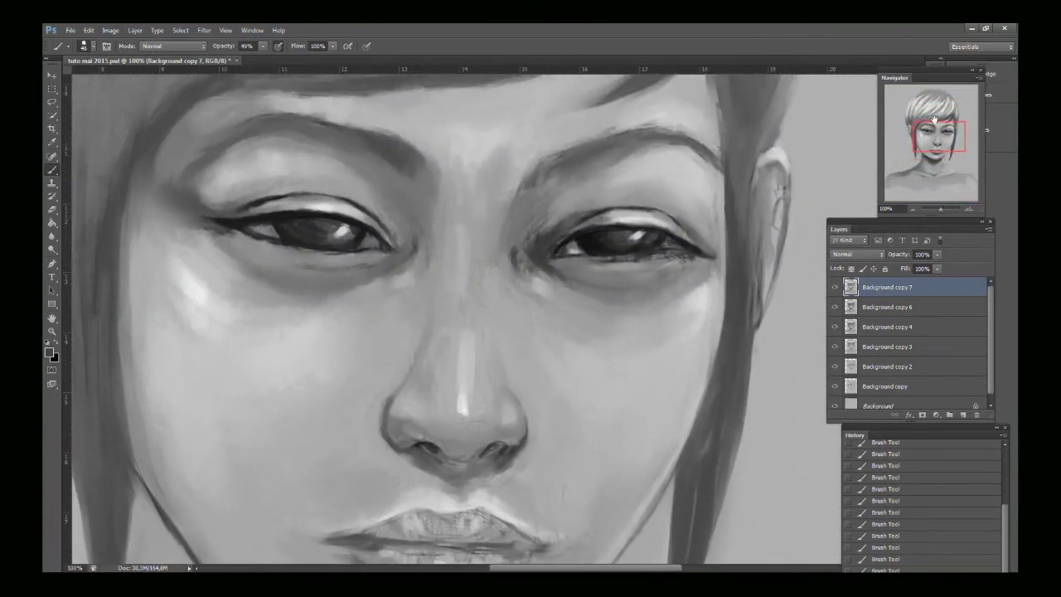
click(92, 46)
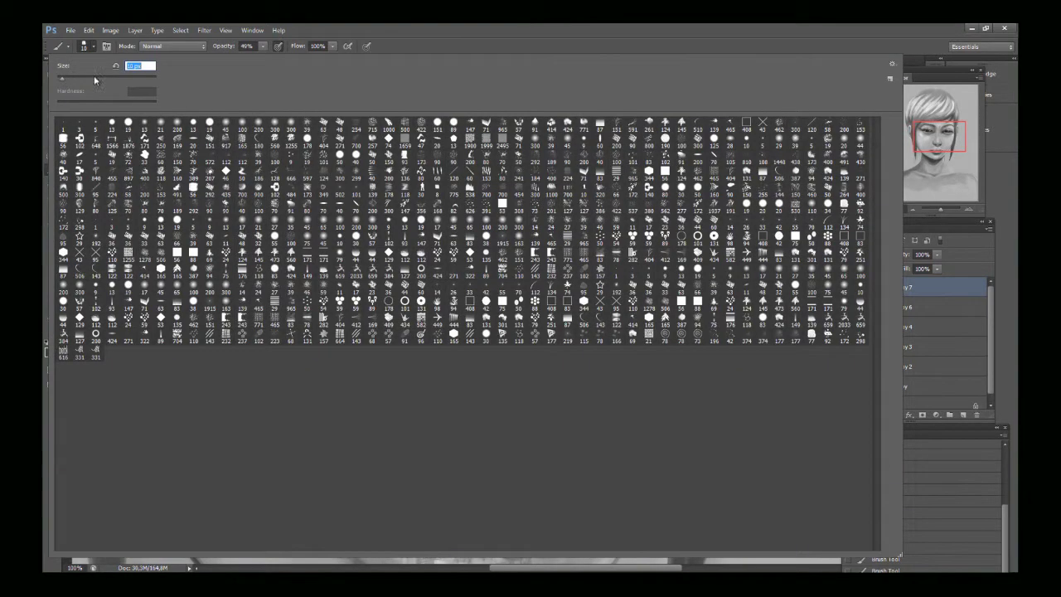
click(507, 36)
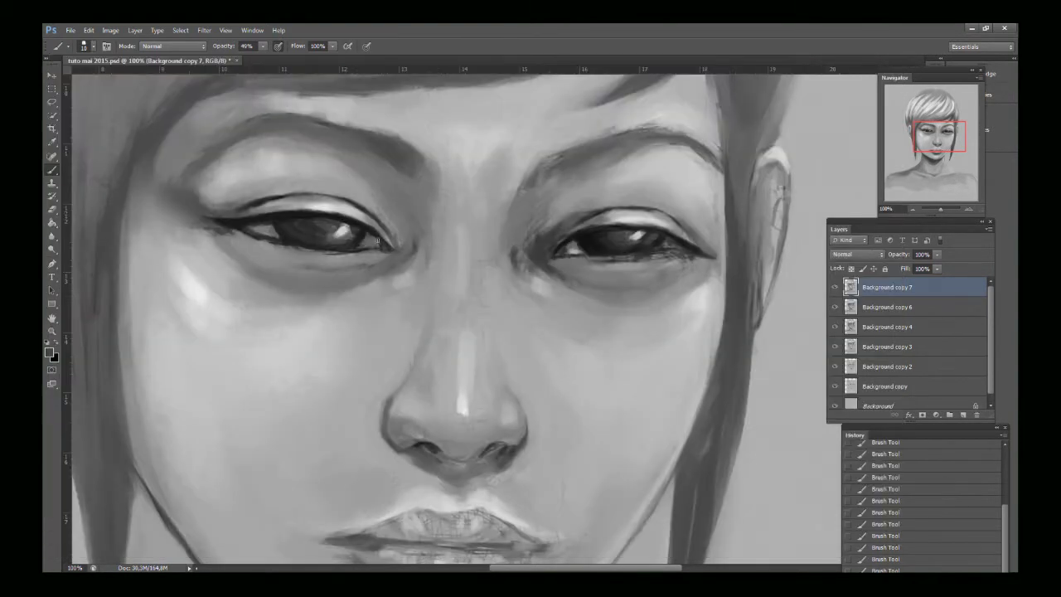
alt+click(678, 241)
alt+click(682, 243)
mouse_move(686, 244)
mouse_down()
mouse_move(710, 256)
mouse_move(692, 256)
mouse_up()
mouse_move(673, 253)
mouse_down()
mouse_move(698, 251)
mouse_move(703, 237)
mouse_move(701, 247)
mouse_up()
mouse_move(686, 245)
mouse_down()
mouse_move(703, 240)
mouse_move(711, 259)
mouse_up()
alt+click(707, 249)
alt+click(686, 243)
drag(687, 242, 702, 239)
Step: Clean up the lower lash line of the right eye from the outer to the inner corner with sampled dark greys
alt+click(697, 246)
alt+click(696, 242)
alt+click(681, 250)
alt+click(677, 251)
alt+click(616, 258)
mouse_move(608, 261)
mouse_down()
mouse_move(657, 258)
mouse_move(564, 259)
mouse_up()
alt+click(659, 257)
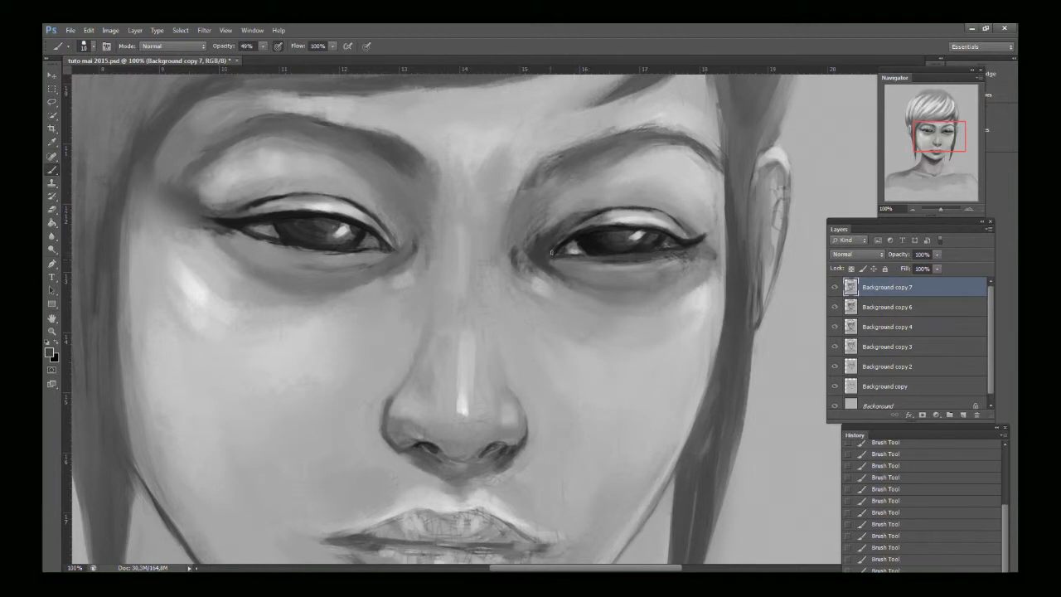
Step: Blend the inner corner and lid crease of the right eye, and lighten the lower lid rim of the left eye
alt+click(545, 230)
alt+click(589, 222)
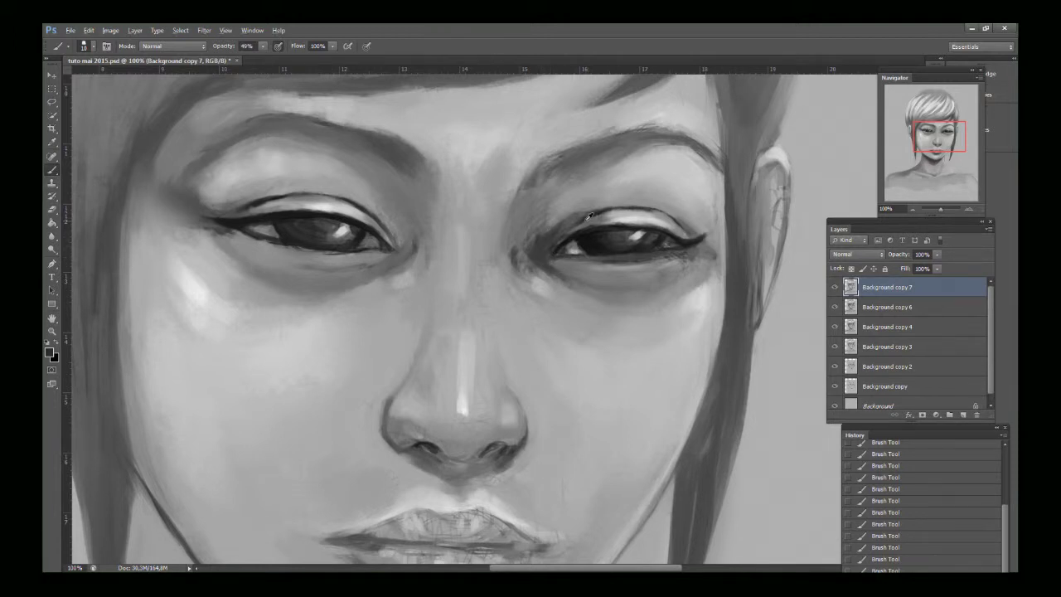
alt+click(525, 247)
alt+click(325, 205)
mouse_move(300, 251)
mouse_down()
mouse_move(264, 244)
mouse_move(329, 255)
mouse_move(288, 251)
mouse_move(320, 254)
mouse_up()
alt+click(257, 207)
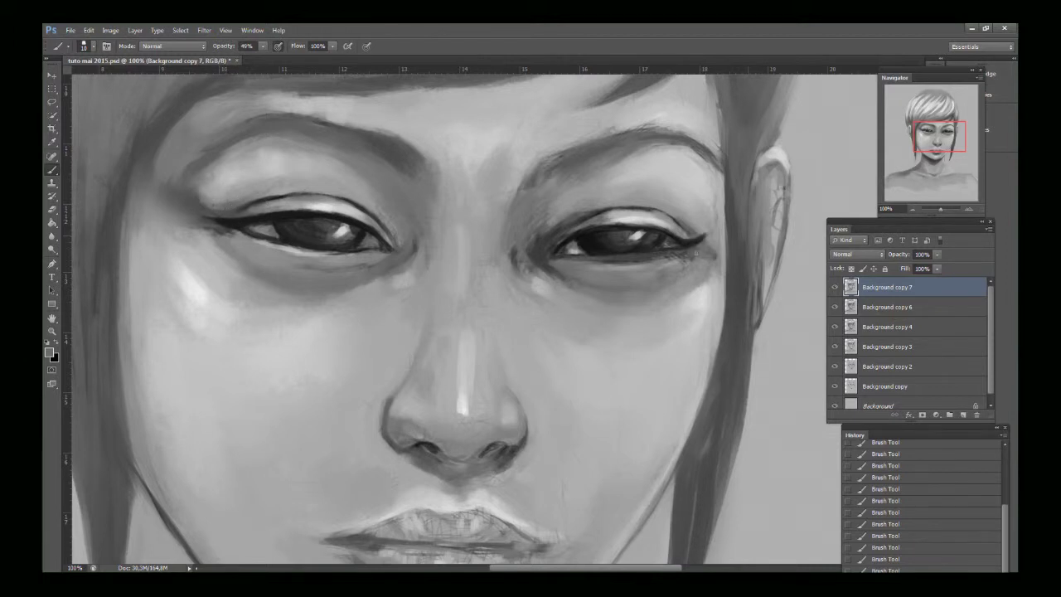
Step: Clean up the nostrils and smooth the underside and tip of the nose with sampled greys
alt+click(618, 208)
alt+click(601, 223)
drag(555, 365, 539, 245)
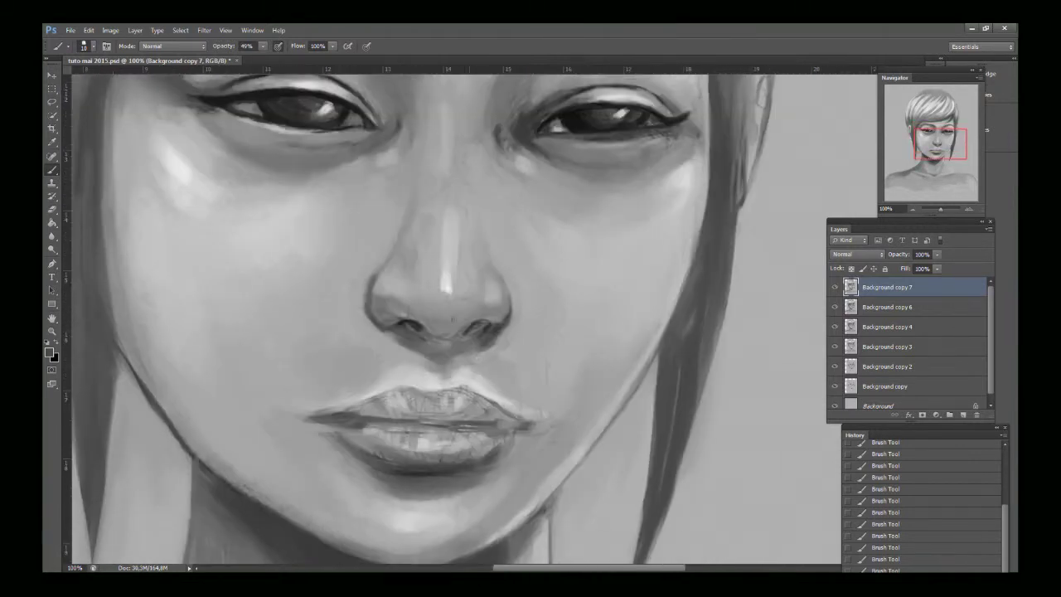
alt+click(474, 323)
drag(486, 323, 482, 322)
alt+click(473, 316)
alt+click(445, 282)
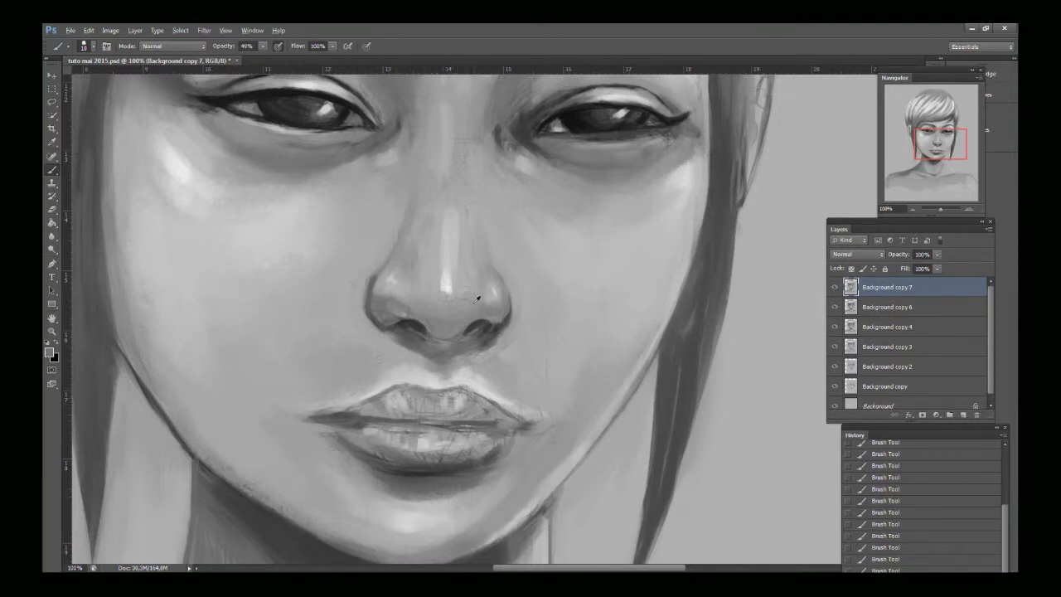
Step: Add light highlights to the lips, darken the mouth line out to both corners, and refine the lower lip's shading with sampled greys
alt+click(452, 280)
drag(470, 406, 466, 417)
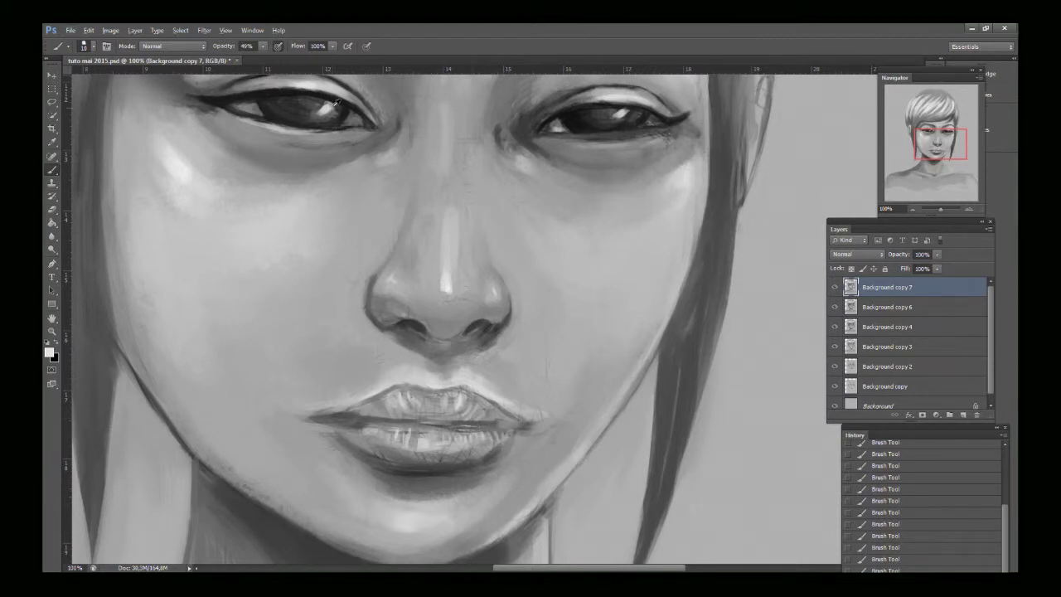
key(x)
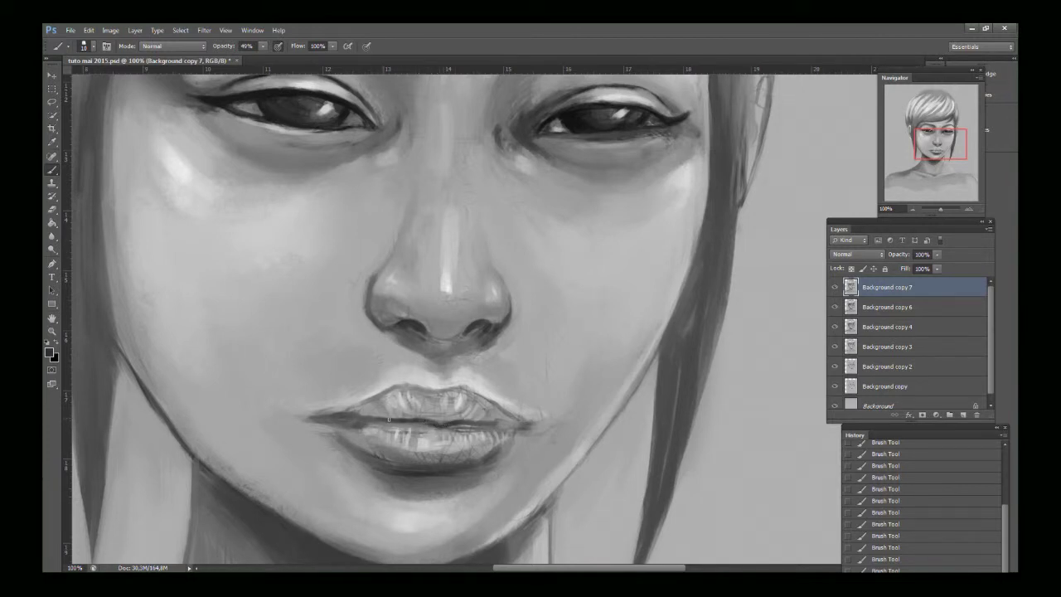
drag(389, 419, 327, 412)
drag(465, 422, 539, 421)
alt+click(525, 421)
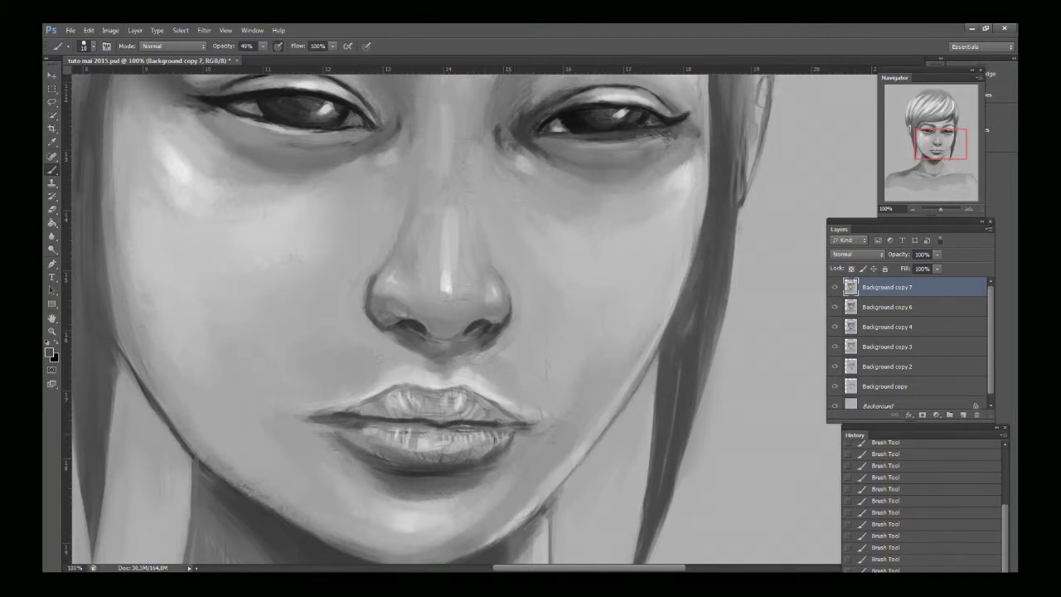
alt+click(504, 432)
drag(447, 467, 411, 466)
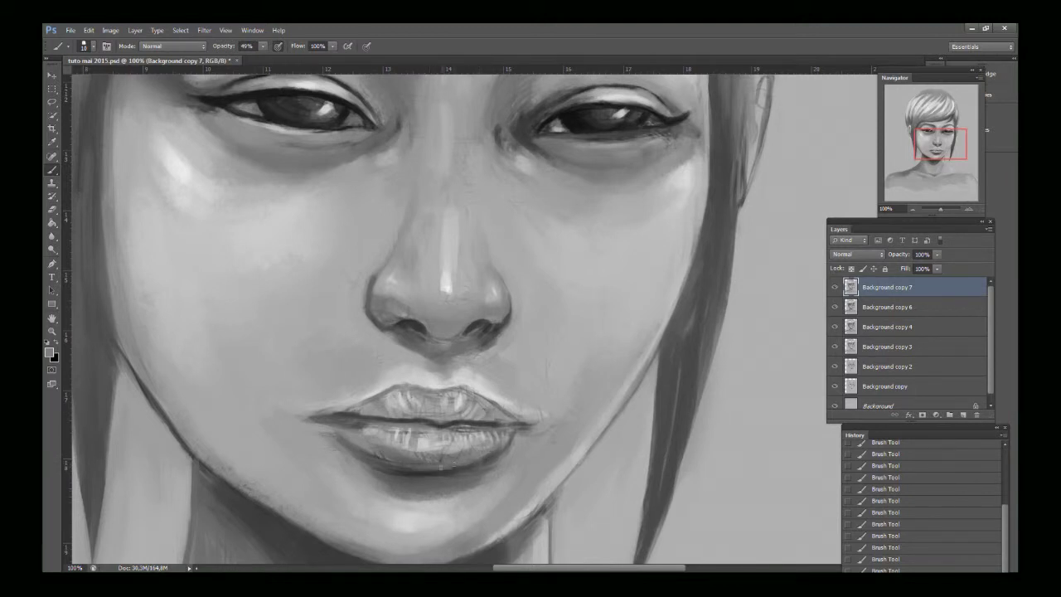
Step: Set the brush to 67 px and smooth the skin between the eyebrows and below the right eye with sampled greys
mouse_move(952, 152)
mouse_down()
mouse_move(941, 137)
mouse_move(932, 147)
mouse_up()
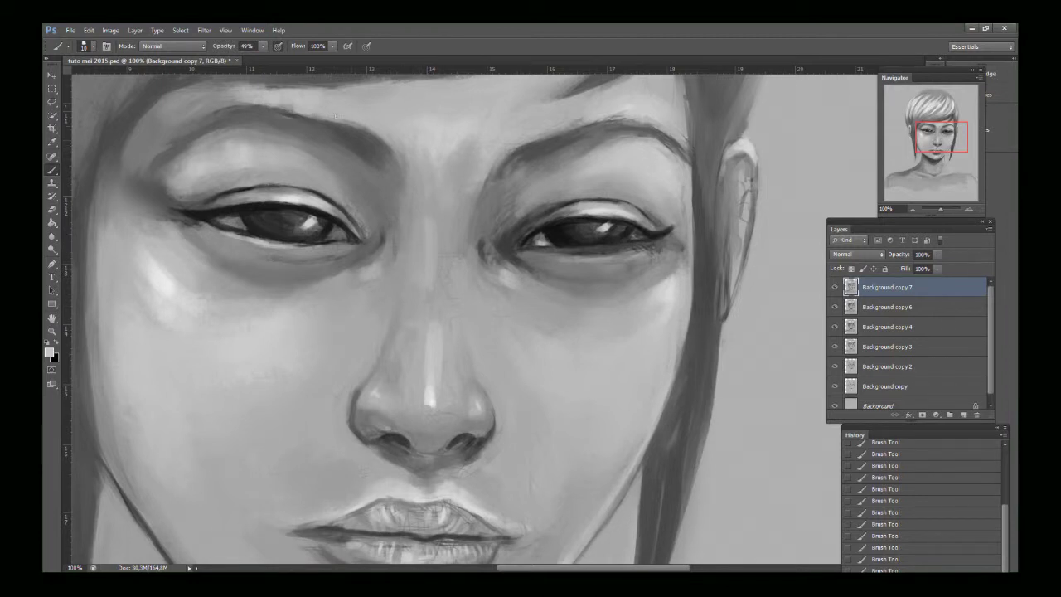
click(94, 45)
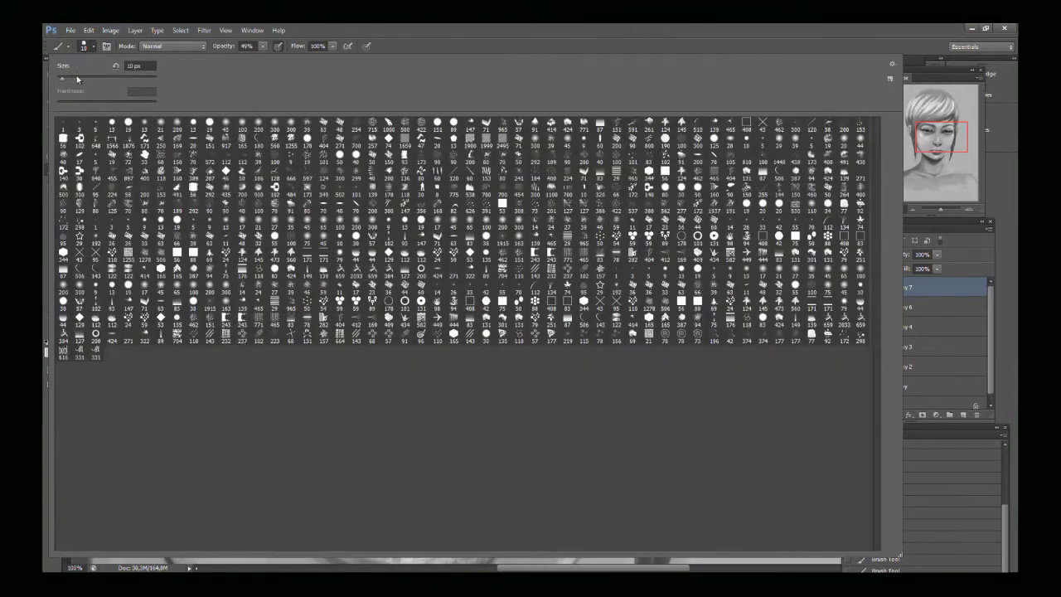
click(453, 49)
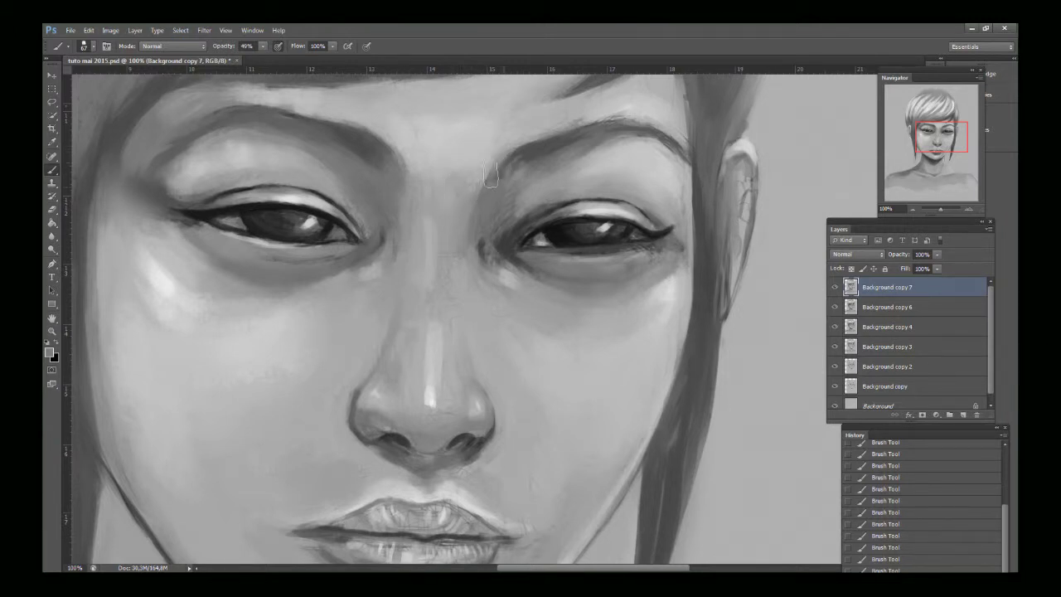
alt+click(678, 287)
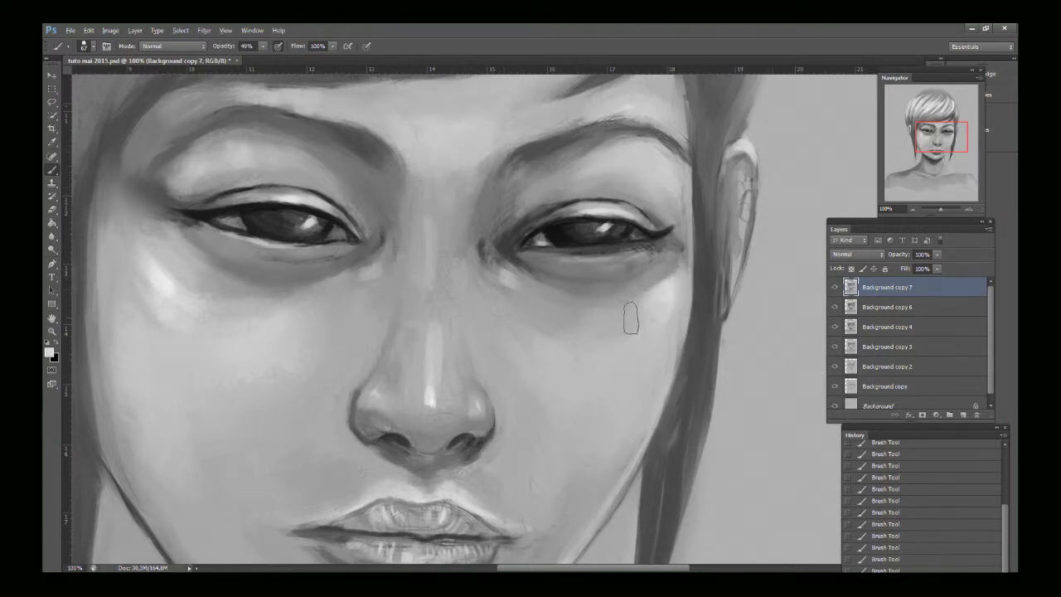
Step: Flip the whole canvas horizontally
mouse_move(929, 215)
mouse_down()
mouse_move(912, 209)
mouse_move(940, 209)
mouse_up()
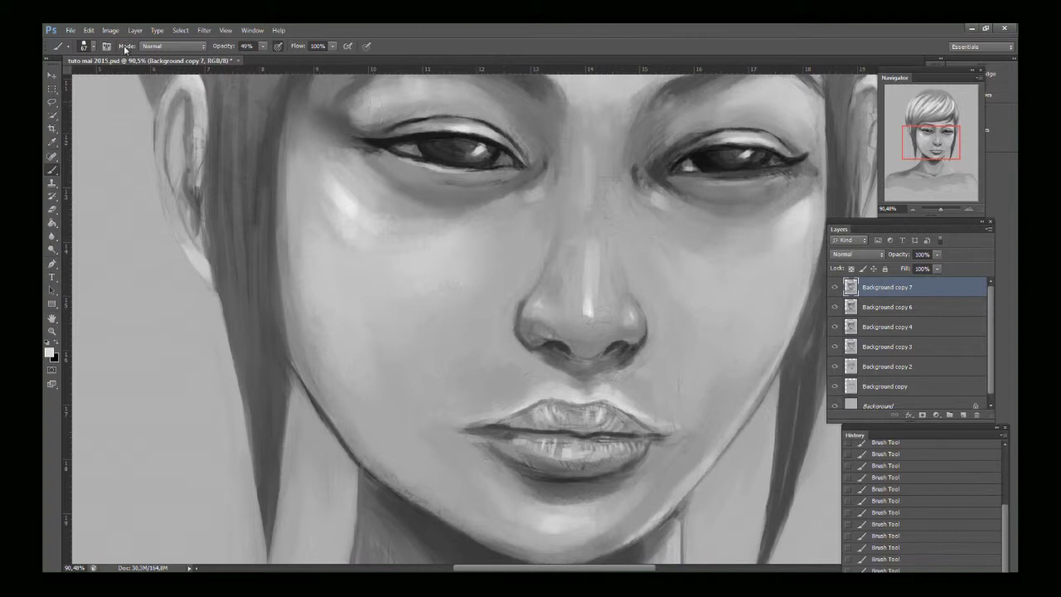
click(110, 30)
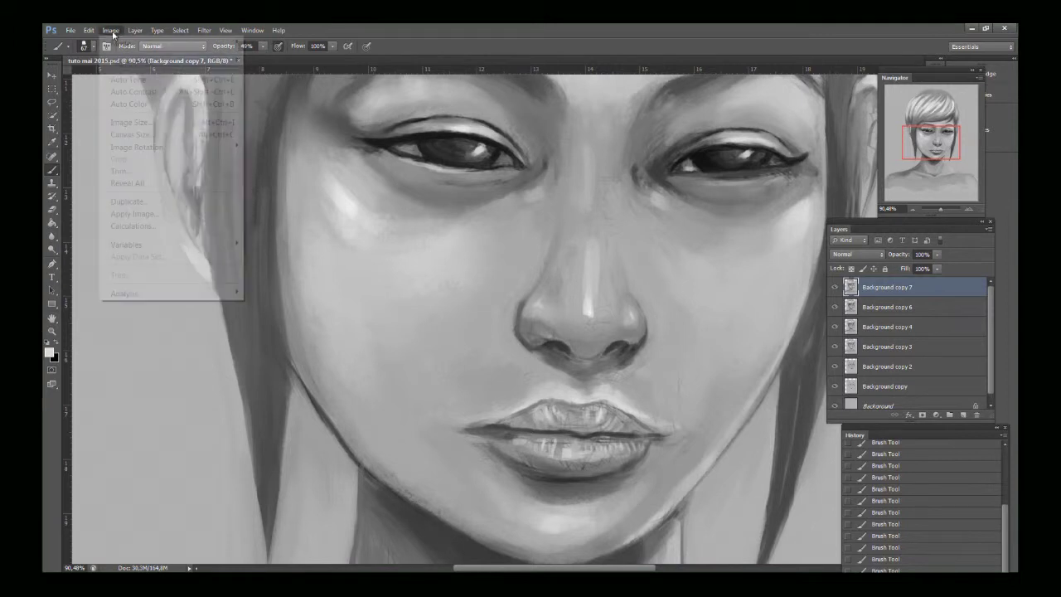
mouse_move(141, 147)
click(266, 203)
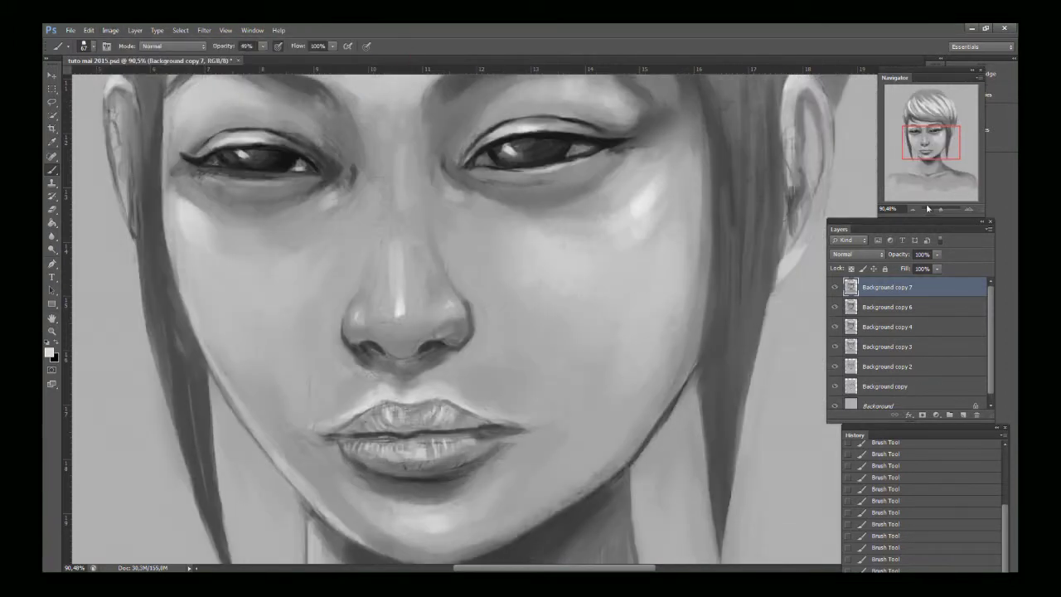
Step: Hide and show the Background copy 7 layer to compare the portrait with its earlier version
drag(941, 209, 935, 207)
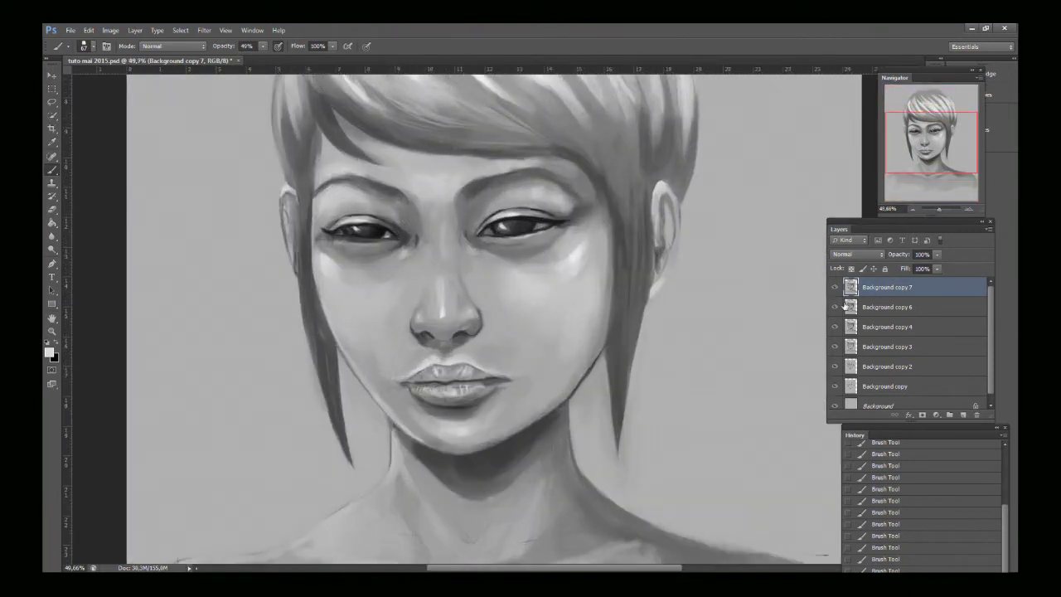
click(833, 287)
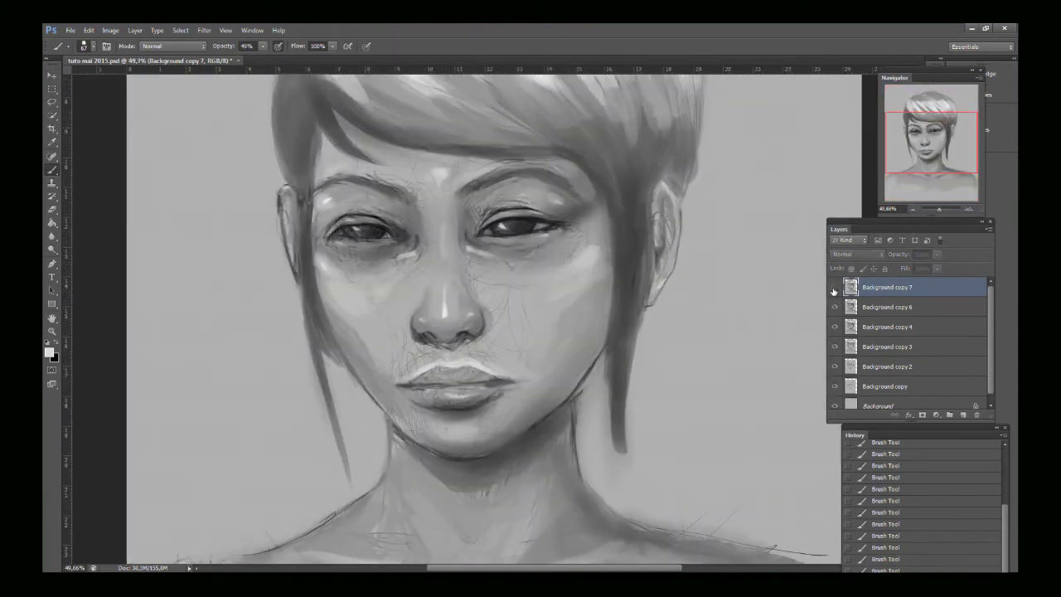
click(834, 287)
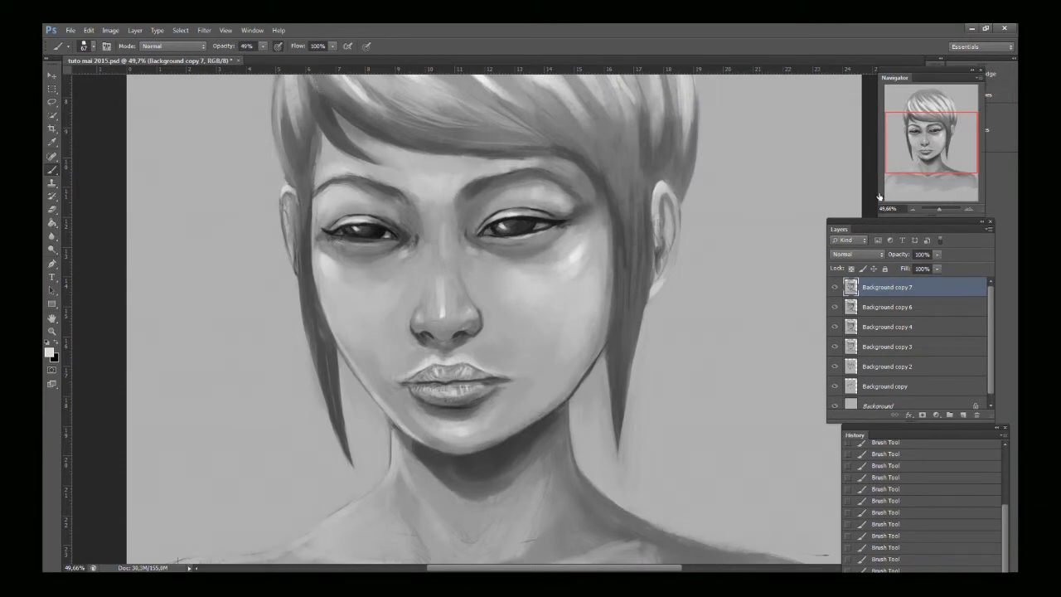
drag(906, 145, 906, 149)
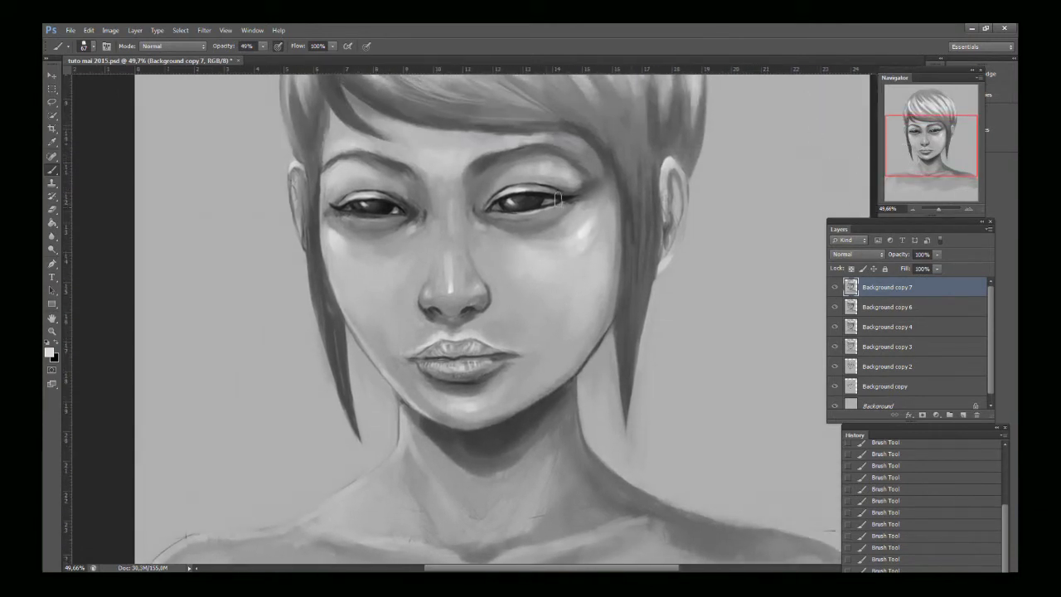
click(204, 30)
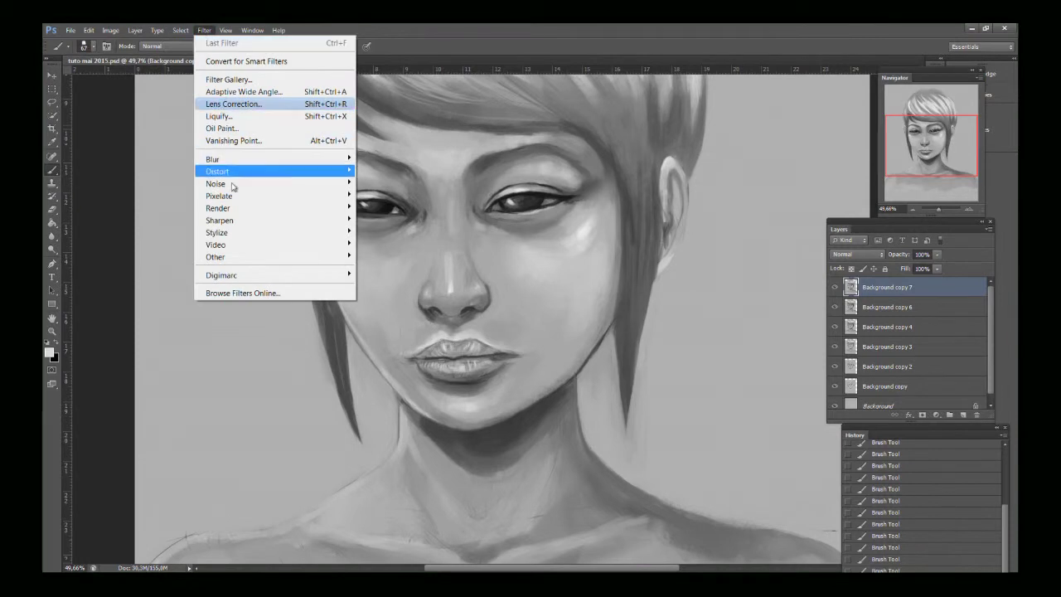
mouse_move(231, 224)
click(158, 256)
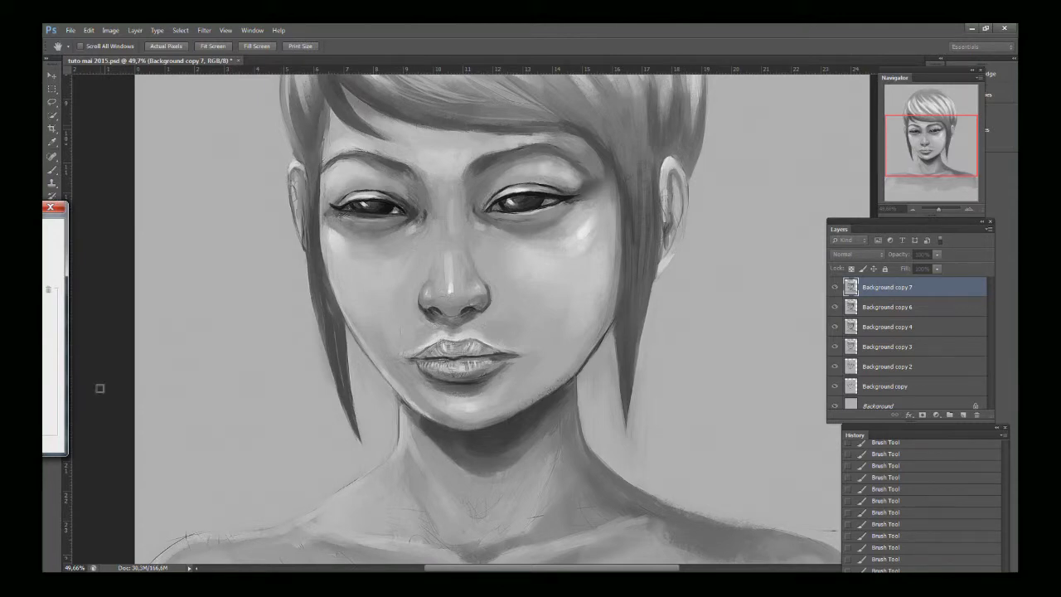
drag(64, 208, 870, 242)
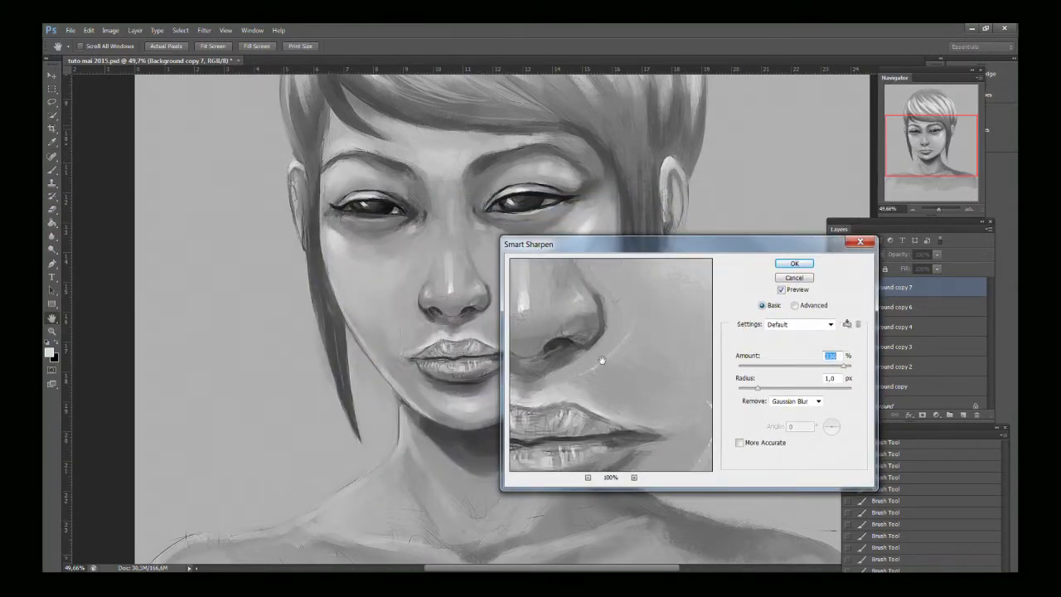
drag(565, 357, 661, 399)
drag(606, 363, 665, 370)
drag(591, 362, 628, 402)
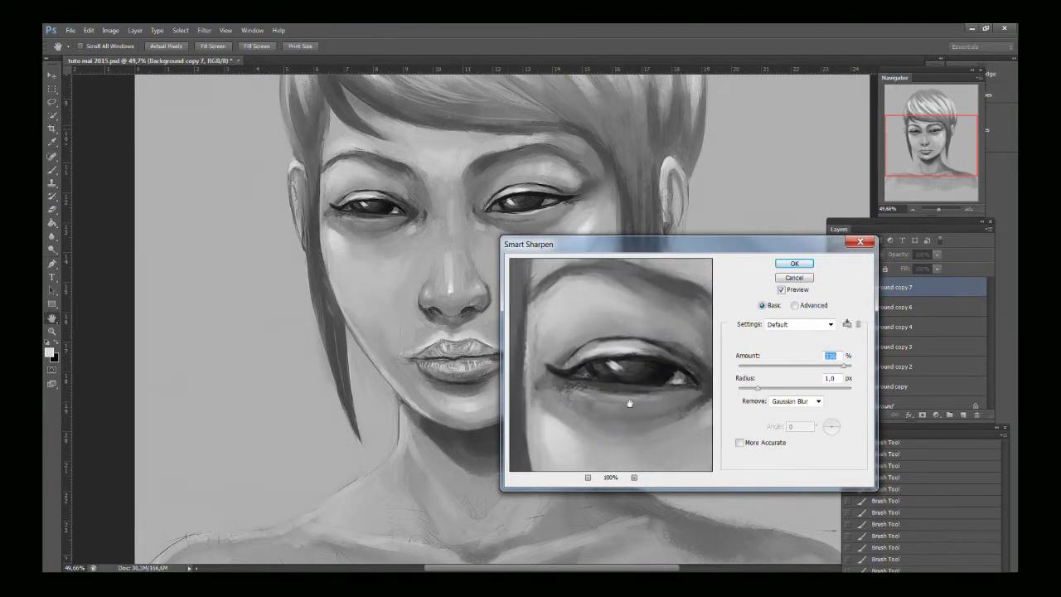
click(627, 362)
drag(622, 340, 497, 361)
drag(658, 371, 607, 408)
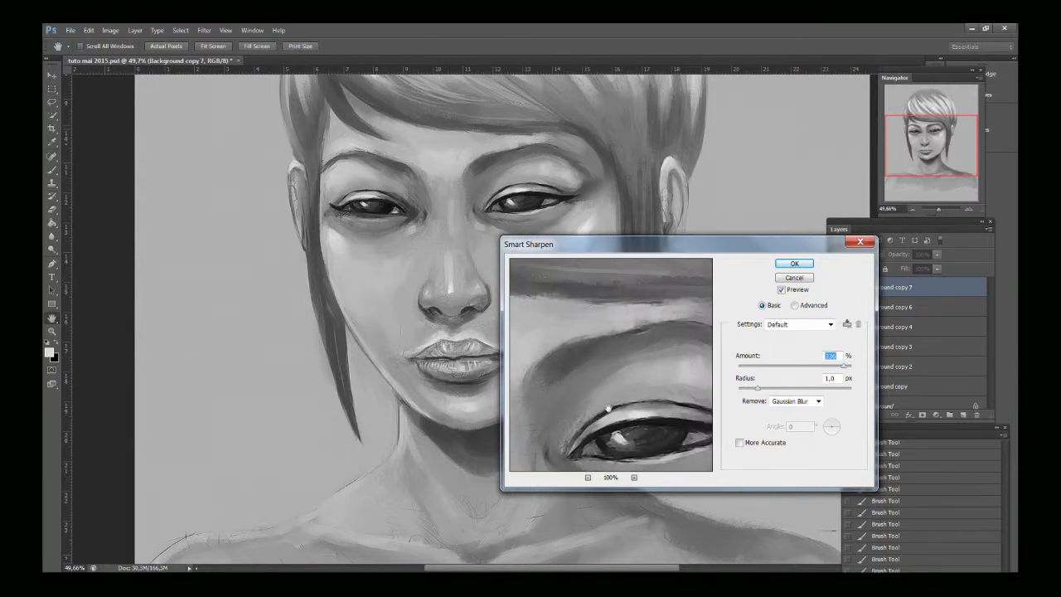
click(793, 279)
Step: Switch between the history states before and after the horizontal flip to compare the portrait in both orientations
scroll(628, 285, down, 2)
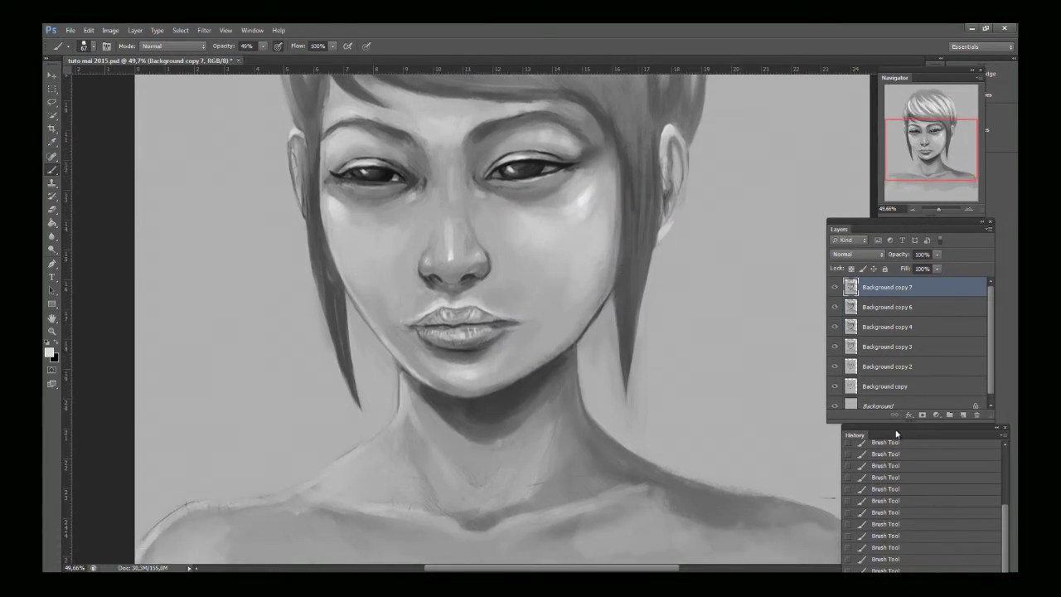
drag(857, 433, 857, 307)
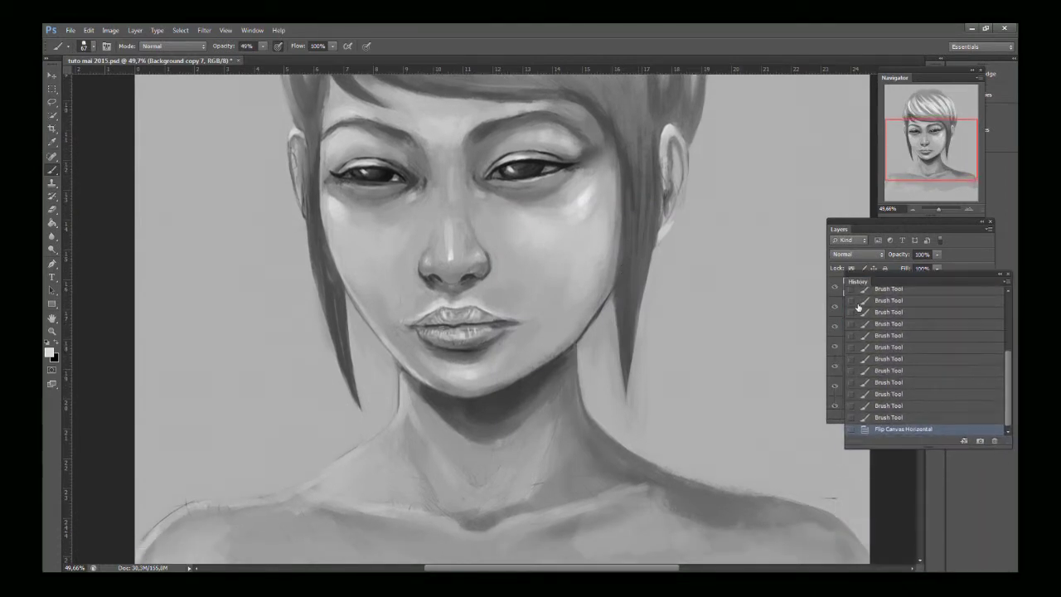
click(881, 418)
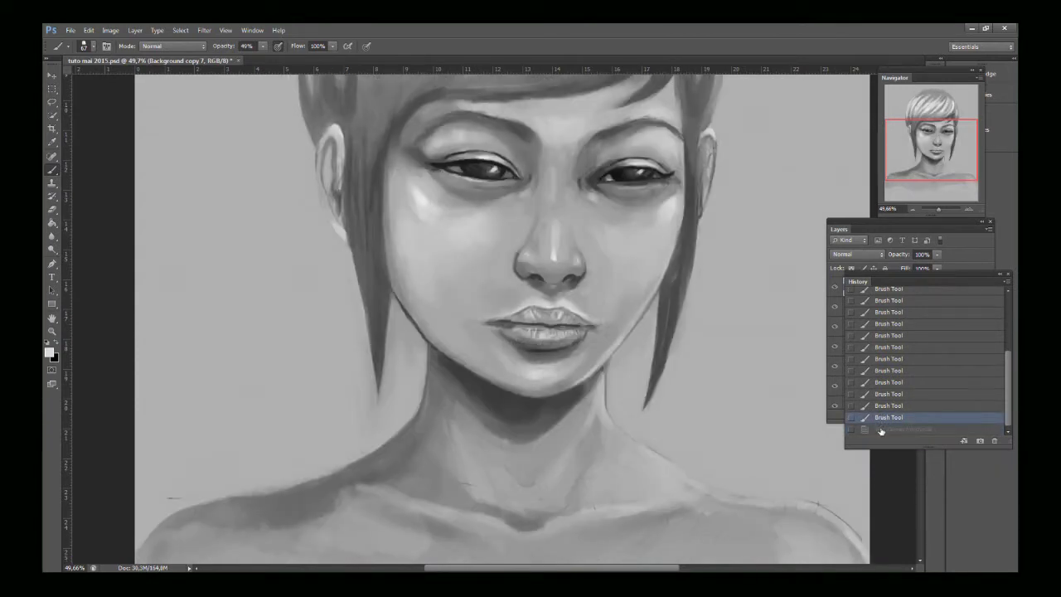
click(881, 429)
click(881, 417)
click(882, 429)
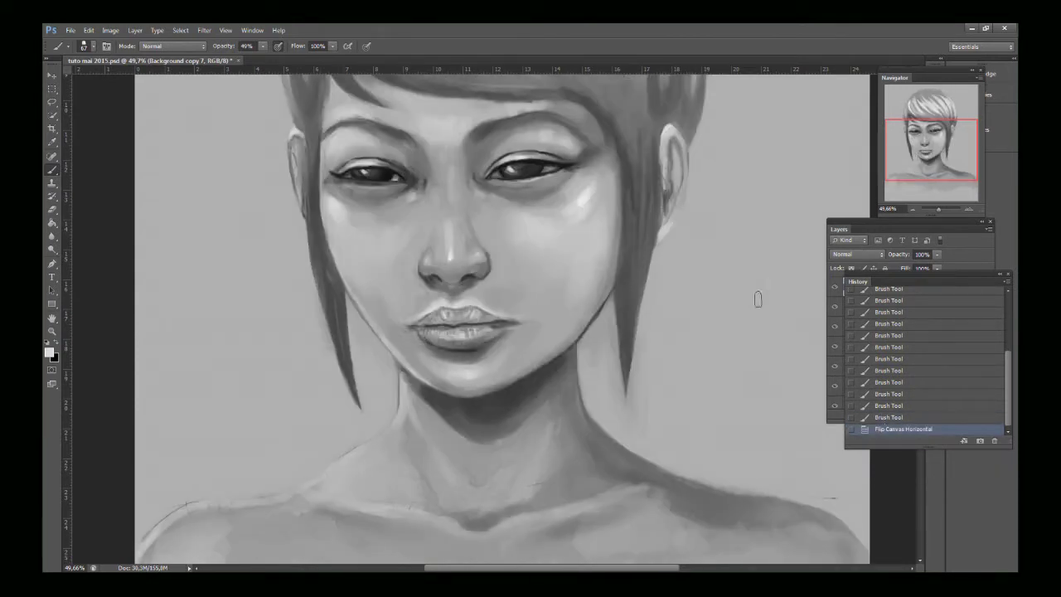
Step: Apply Smart Sharpen to the Background copy 7 layer with an amount of 336%, a radius of 0.4 px and Gaussian Blur removal
click(205, 30)
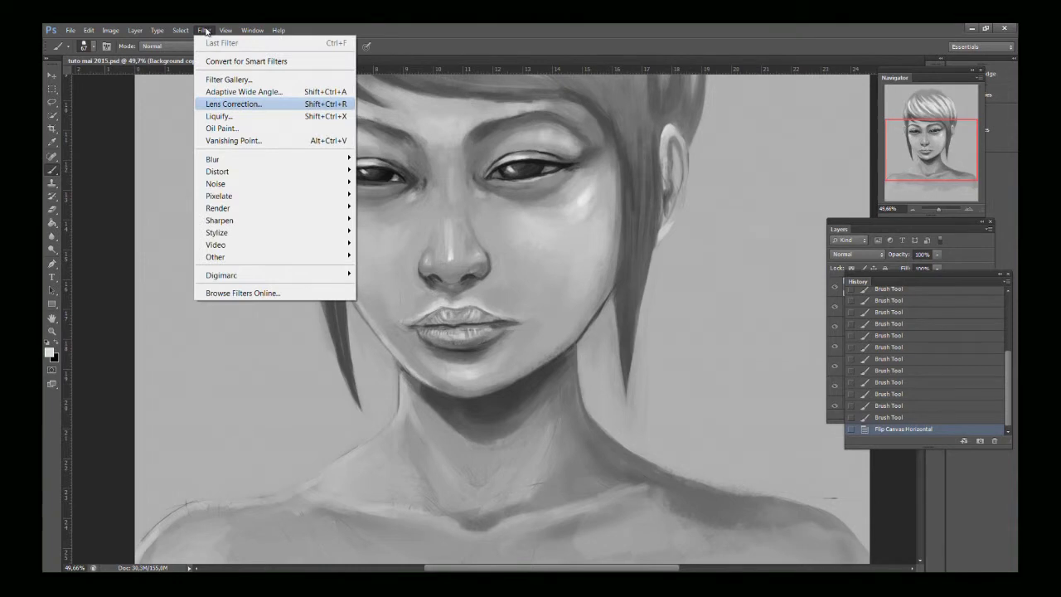
mouse_move(235, 220)
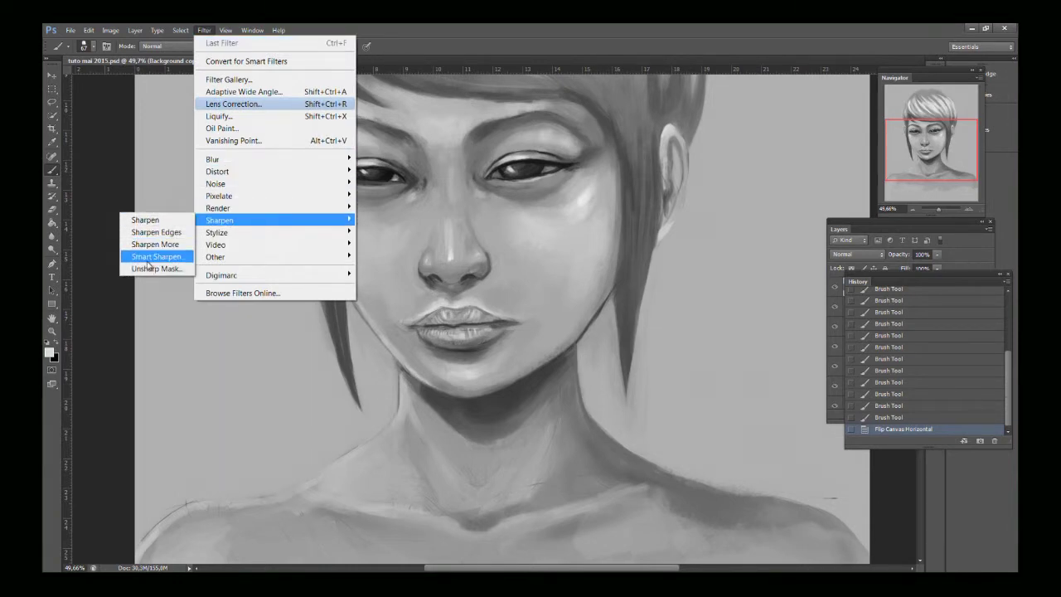
click(148, 261)
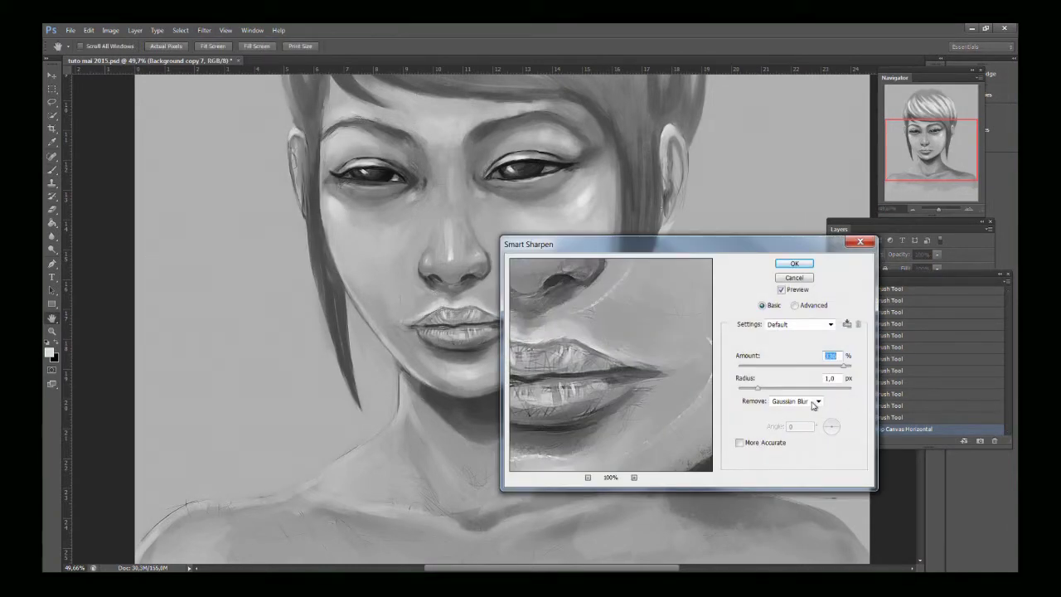
click(746, 389)
drag(618, 345, 622, 433)
drag(602, 304, 589, 422)
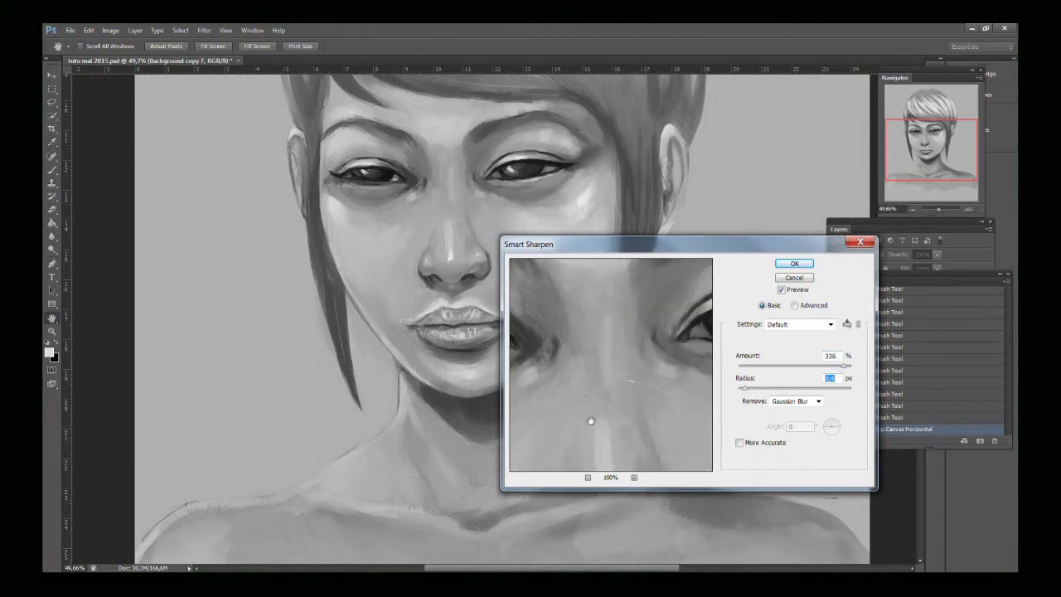
drag(538, 361, 626, 348)
click(794, 264)
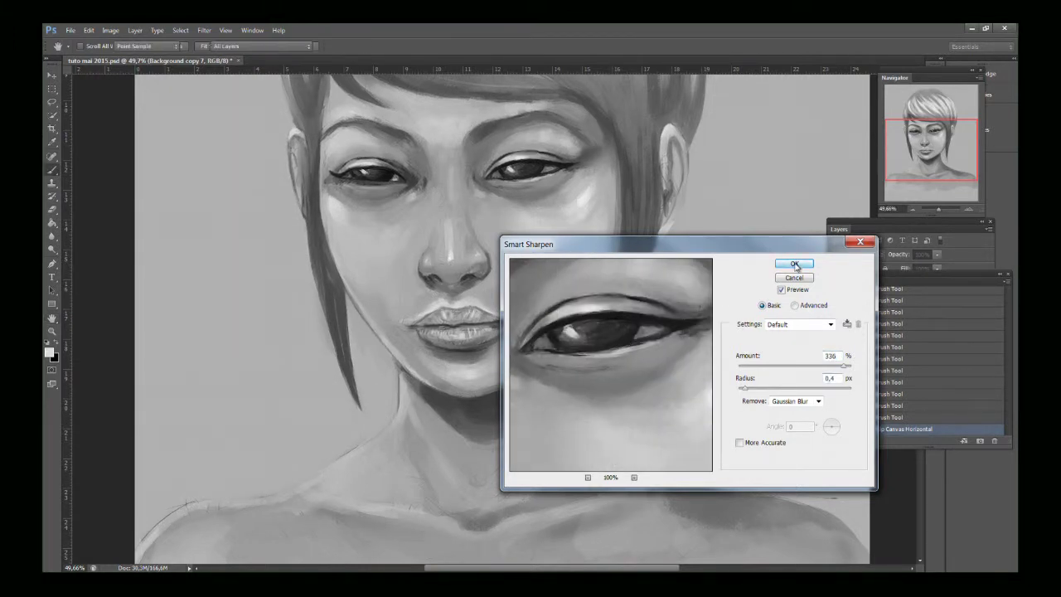
Step: Brush light grey into the background gaps between the neck and the hanging hair strands on both sides
scroll(547, 249, up, 5)
scroll(547, 253, up, 2)
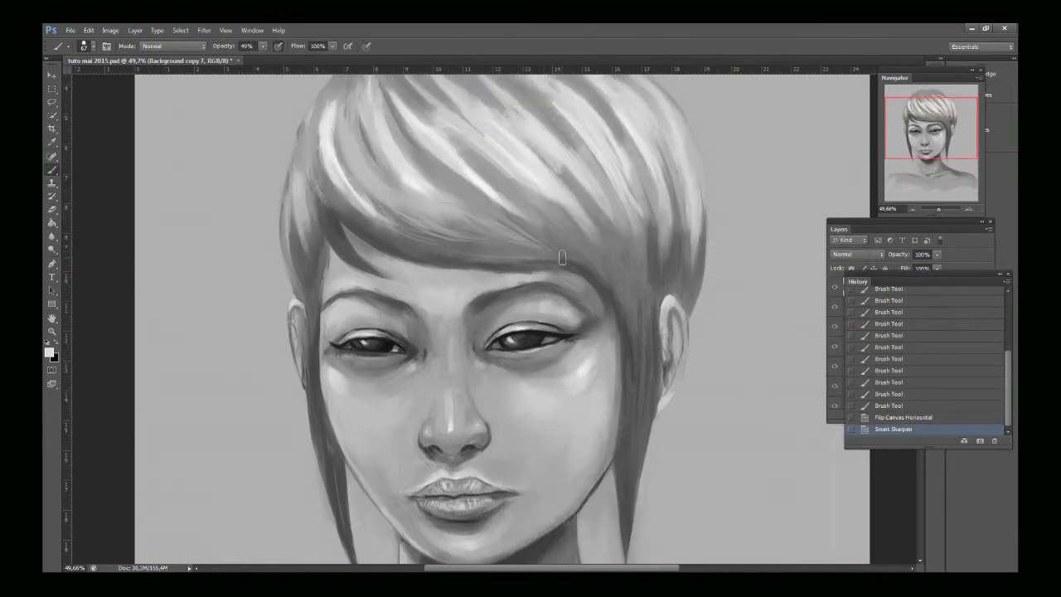
scroll(552, 282, down, 10)
scroll(539, 323, up, 8)
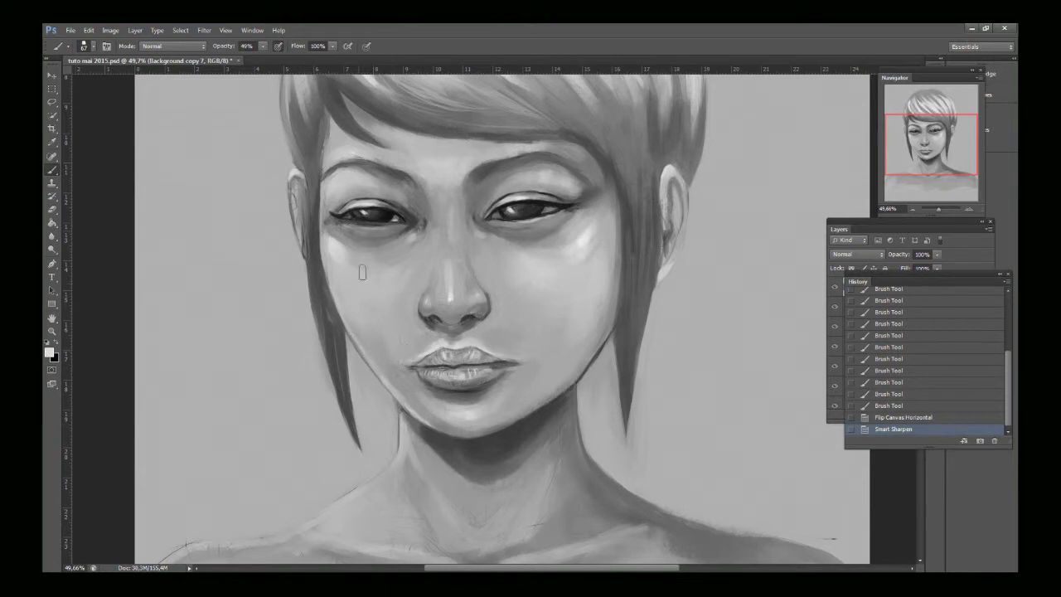
scroll(555, 76, down, 3)
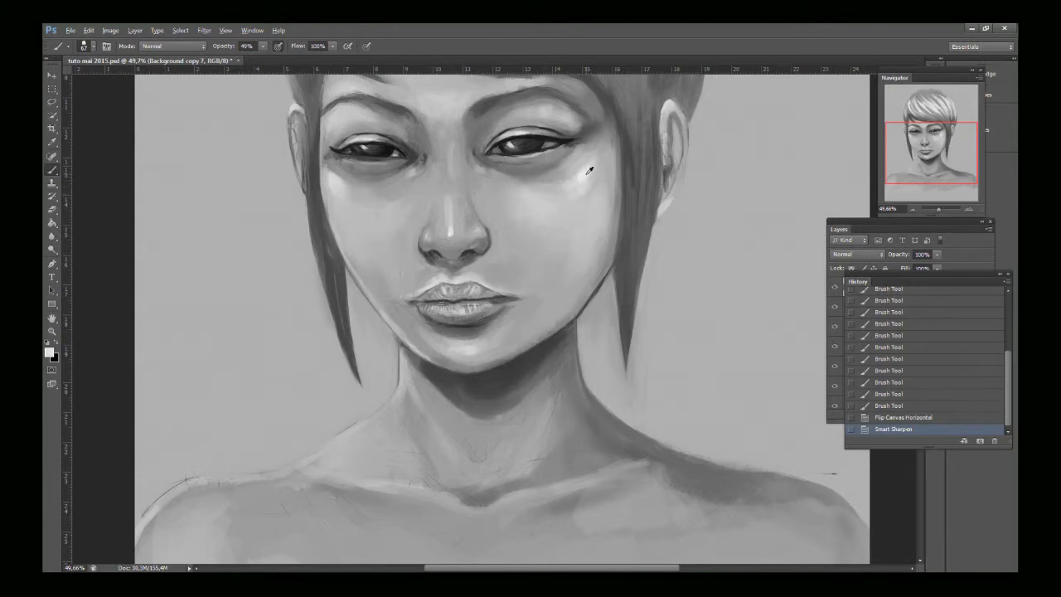
mouse_move(589, 348)
mouse_down()
mouse_move(599, 362)
mouse_move(601, 339)
mouse_move(597, 352)
mouse_up()
drag(593, 333, 590, 369)
mouse_move(589, 366)
mouse_down()
mouse_move(590, 334)
mouse_move(592, 381)
mouse_up()
mouse_move(585, 332)
mouse_down()
mouse_move(590, 373)
mouse_move(586, 337)
mouse_move(608, 385)
mouse_move(619, 370)
mouse_move(615, 316)
mouse_move(609, 352)
mouse_up()
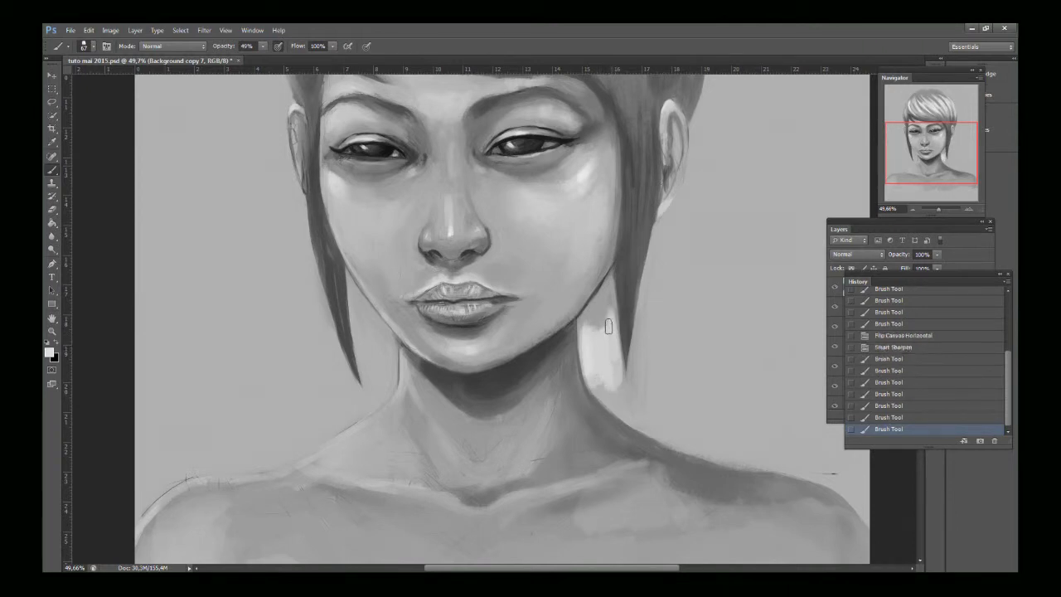
drag(598, 306, 592, 356)
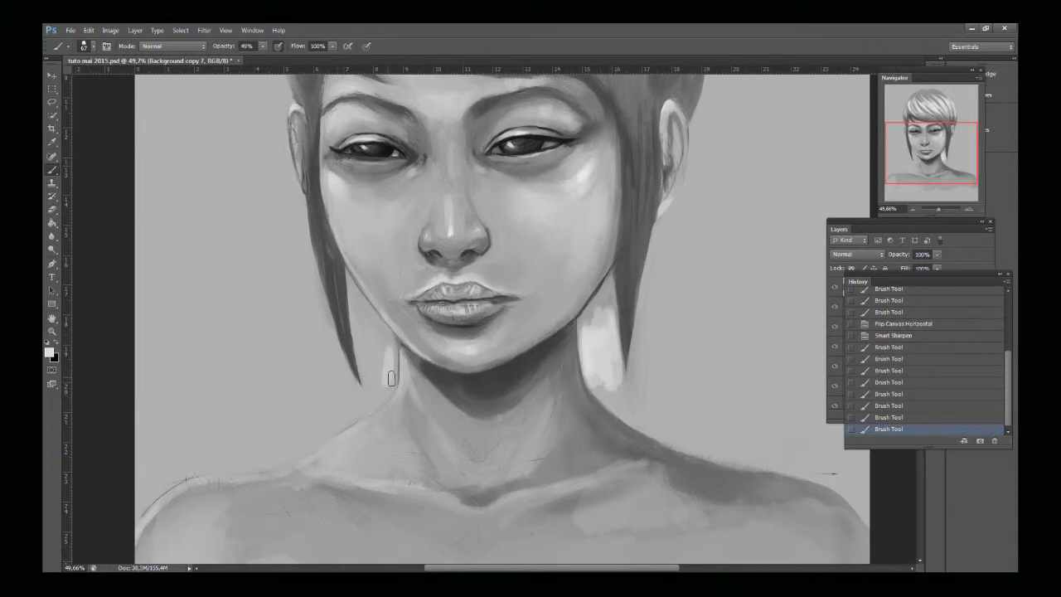
mouse_move(391, 378)
mouse_down()
mouse_move(390, 355)
mouse_move(372, 395)
mouse_move(329, 428)
mouse_move(378, 362)
mouse_move(373, 379)
mouse_up()
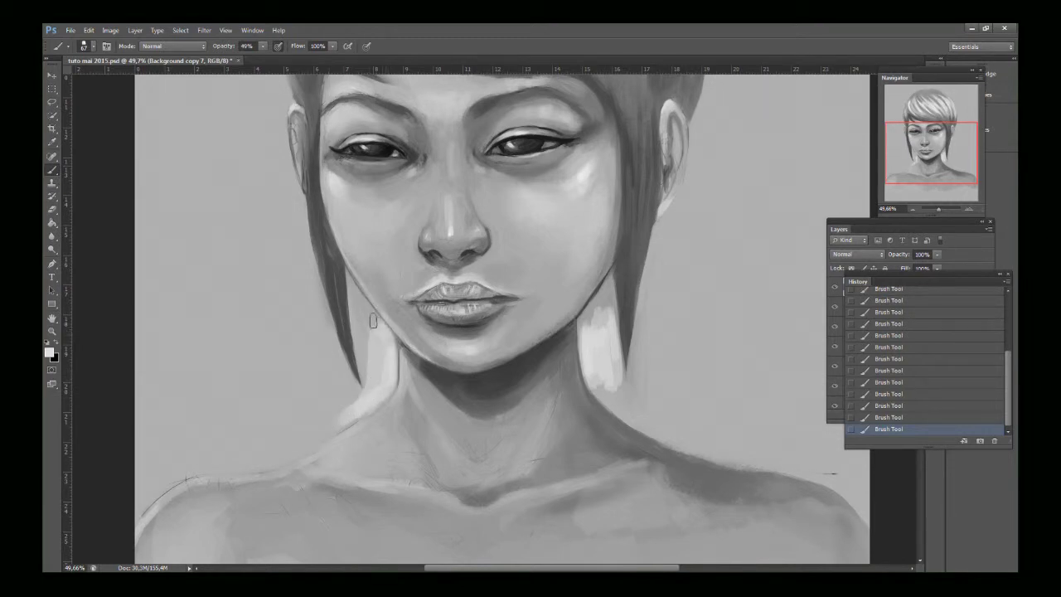
Step: Brush light strokes beside the hair strand and a curved light outline above each shoulder
mouse_move(364, 329)
mouse_down()
mouse_move(375, 392)
mouse_move(294, 454)
mouse_move(327, 430)
mouse_move(312, 419)
mouse_move(319, 385)
mouse_move(344, 407)
mouse_move(340, 375)
mouse_move(352, 387)
mouse_move(318, 314)
mouse_move(293, 400)
mouse_move(277, 377)
mouse_up()
mouse_move(301, 277)
mouse_down()
mouse_move(247, 336)
mouse_move(226, 439)
mouse_up()
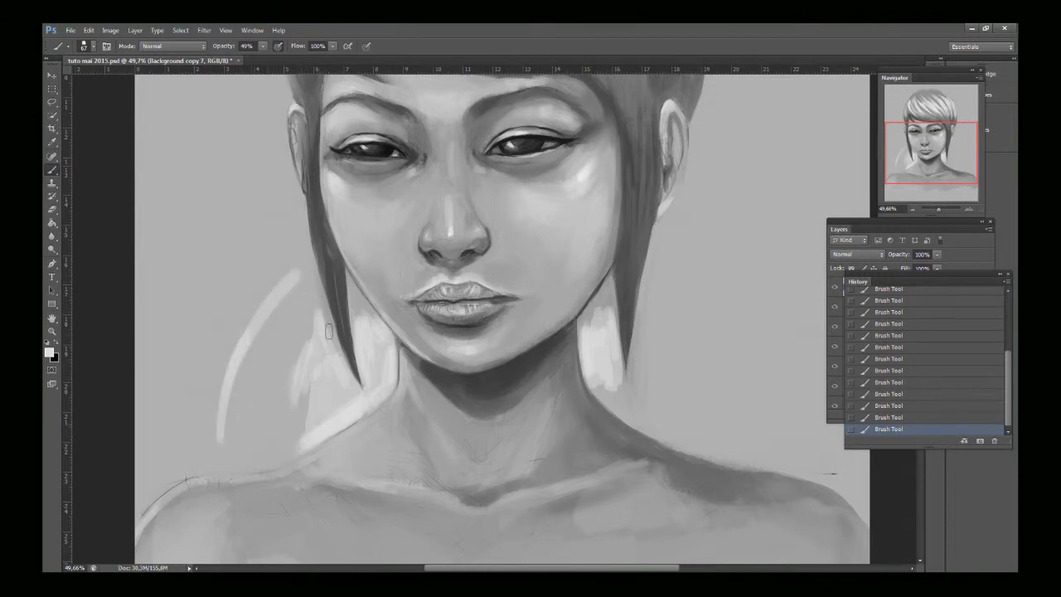
drag(681, 228, 771, 322)
drag(715, 257, 783, 361)
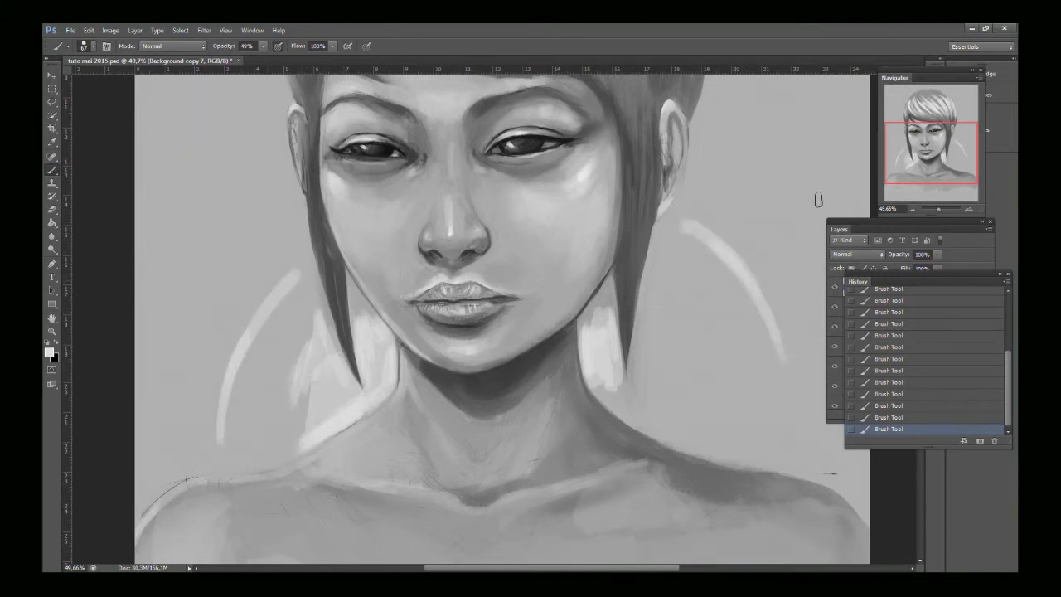
Step: Enlarge the brush to 246 px and fill the curved background shapes above both shoulders with light grey
drag(929, 152, 928, 169)
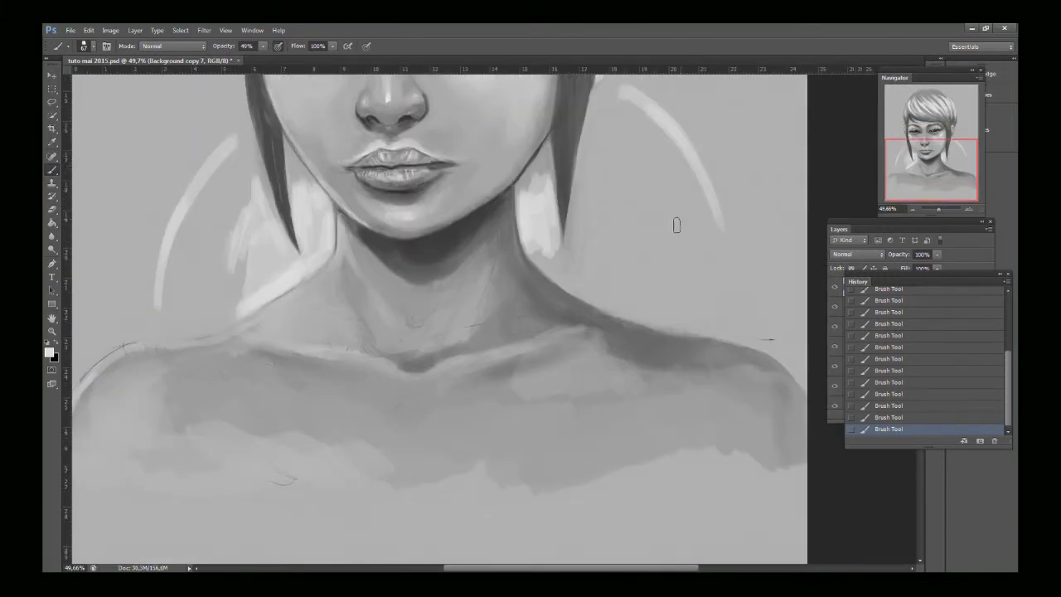
click(94, 46)
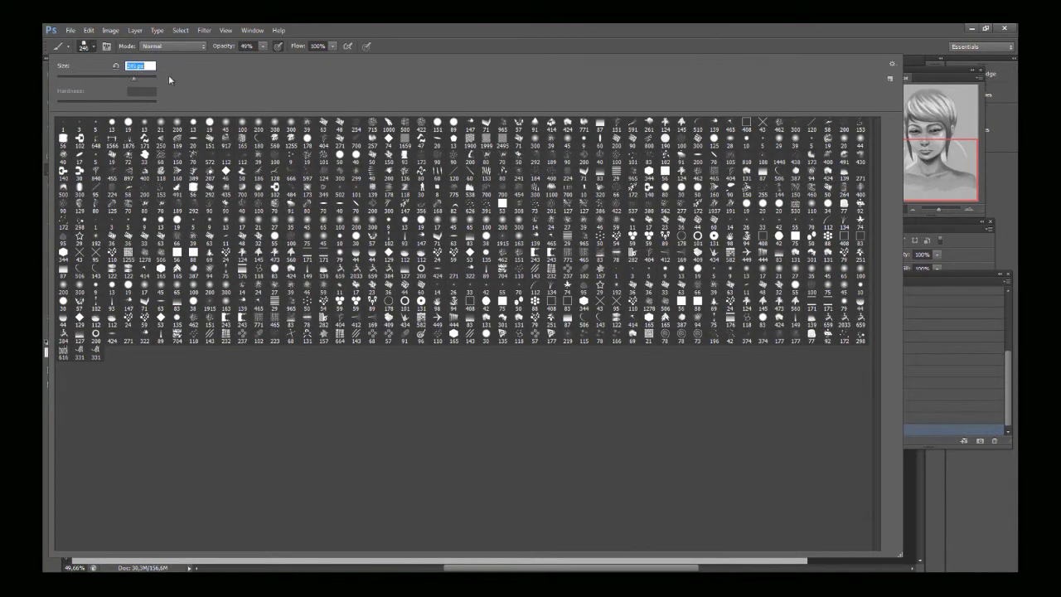
click(492, 50)
mouse_move(644, 182)
mouse_down()
mouse_move(642, 218)
mouse_move(698, 240)
mouse_move(642, 139)
mouse_move(689, 197)
mouse_move(628, 124)
mouse_move(622, 198)
mouse_move(605, 230)
mouse_move(608, 148)
mouse_move(617, 190)
mouse_move(655, 172)
mouse_move(708, 220)
mouse_move(677, 171)
mouse_move(727, 301)
mouse_move(714, 235)
mouse_move(723, 290)
mouse_move(622, 268)
mouse_move(649, 197)
mouse_move(666, 205)
mouse_move(693, 278)
mouse_move(677, 289)
mouse_move(709, 307)
mouse_move(619, 284)
mouse_move(602, 202)
mouse_move(581, 254)
mouse_move(610, 142)
mouse_move(599, 174)
mouse_move(616, 150)
mouse_move(637, 211)
mouse_move(701, 287)
mouse_move(590, 259)
mouse_move(624, 275)
mouse_up()
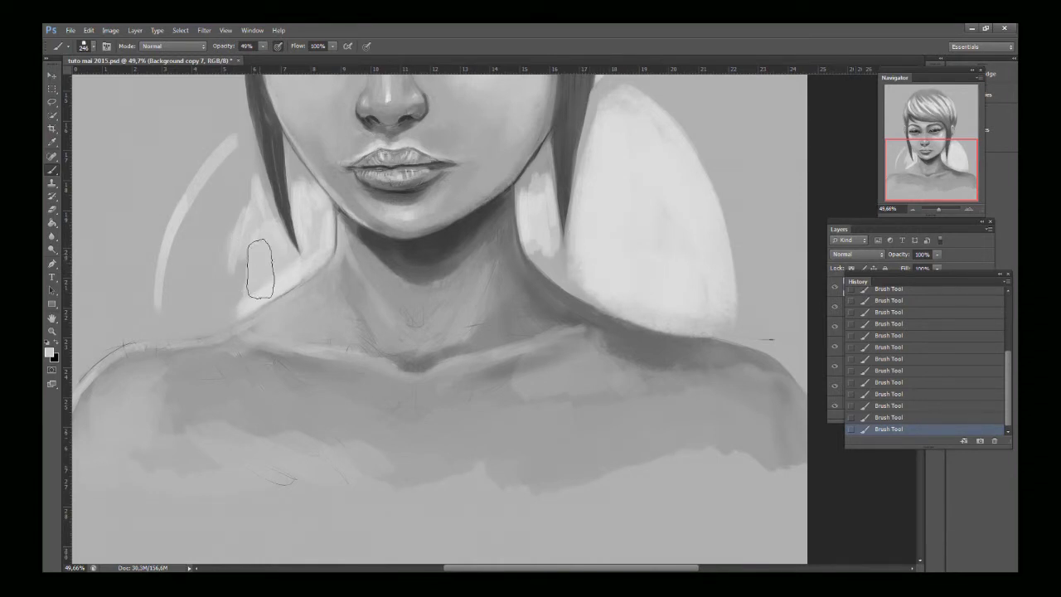
mouse_move(205, 294)
mouse_down()
mouse_move(224, 263)
mouse_move(197, 263)
mouse_move(230, 259)
mouse_move(277, 266)
mouse_up()
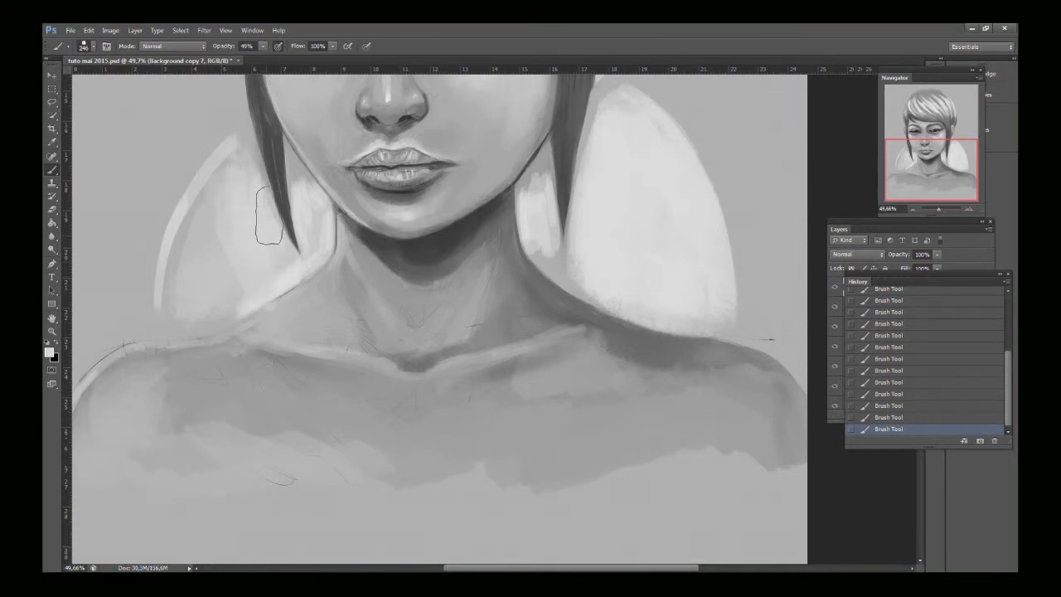
mouse_move(233, 176)
mouse_down()
mouse_move(193, 295)
mouse_move(190, 256)
mouse_move(219, 252)
mouse_move(198, 279)
mouse_move(222, 290)
mouse_move(242, 281)
mouse_move(230, 296)
mouse_move(177, 302)
mouse_move(210, 187)
mouse_move(175, 284)
mouse_move(237, 230)
mouse_up()
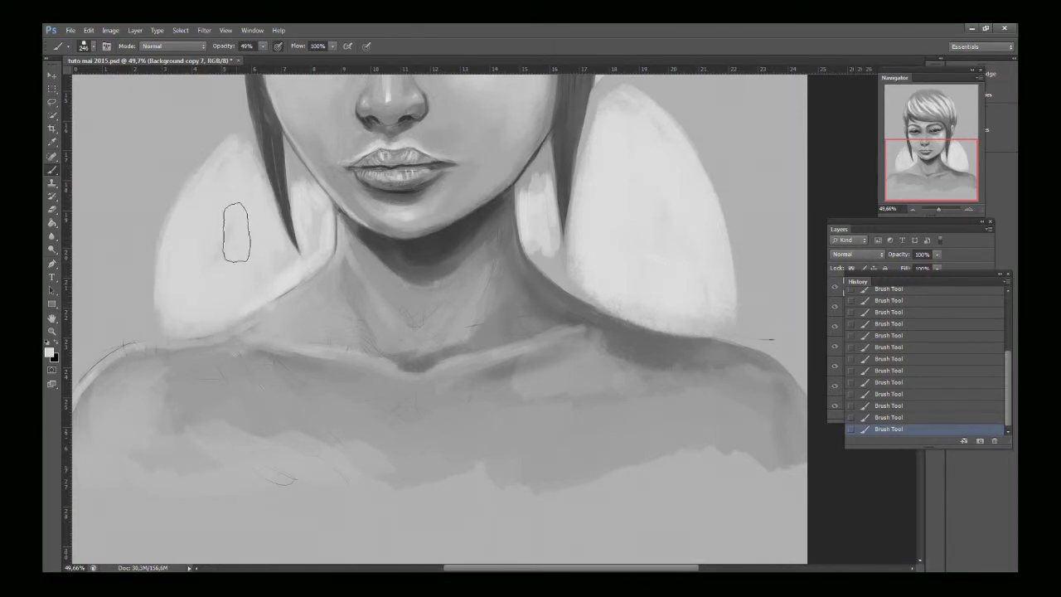
Step: Extend the light background areas up beside the hair and outward toward both canvas edges with broad, soft strokes
click(928, 154)
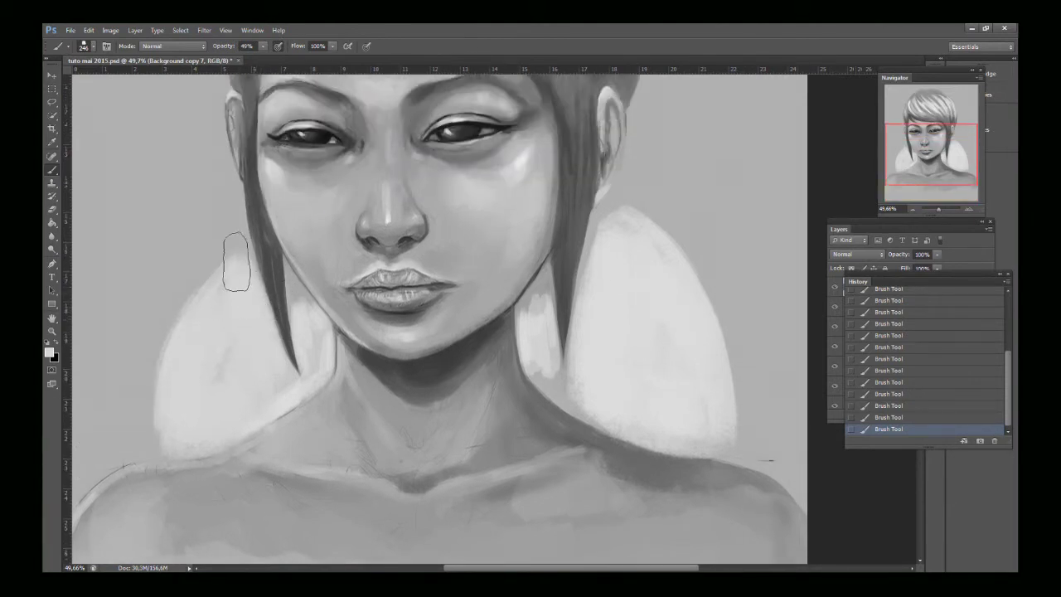
mouse_move(237, 261)
mouse_down()
mouse_move(252, 318)
mouse_move(232, 238)
mouse_move(252, 315)
mouse_up()
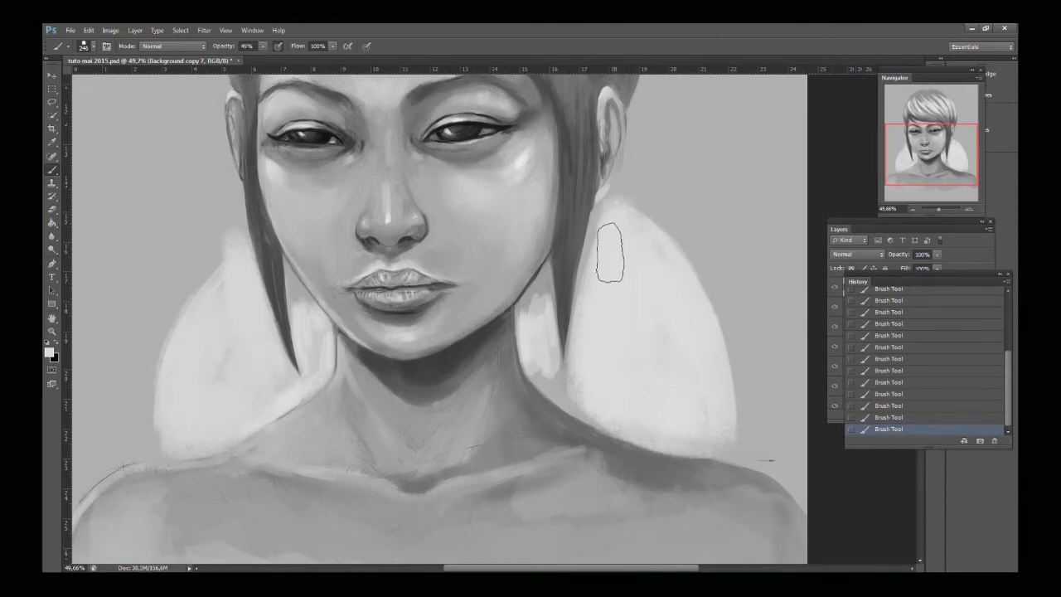
alt+click(729, 281)
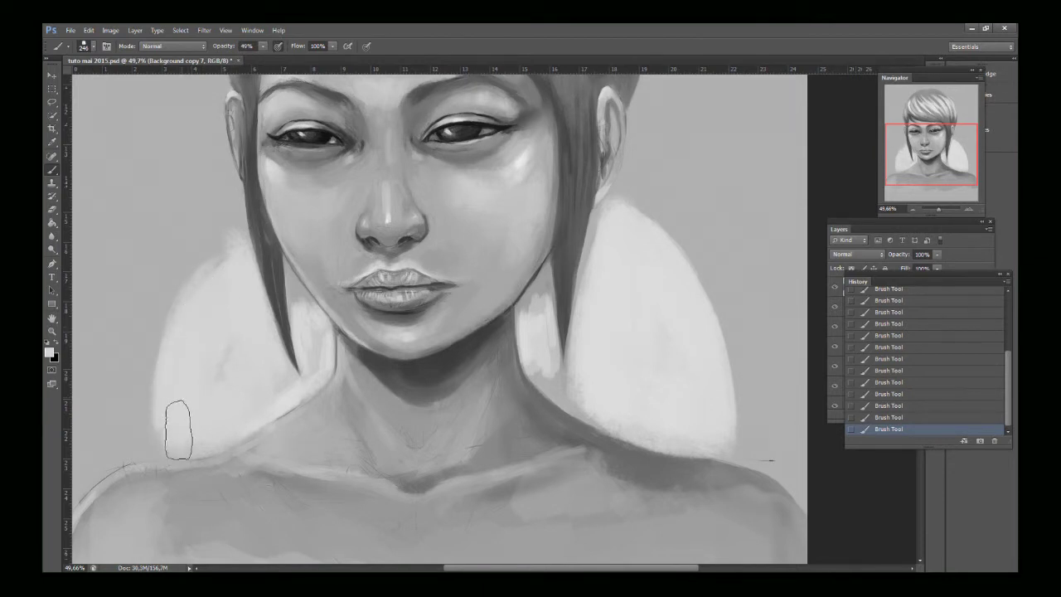
drag(968, 133, 967, 116)
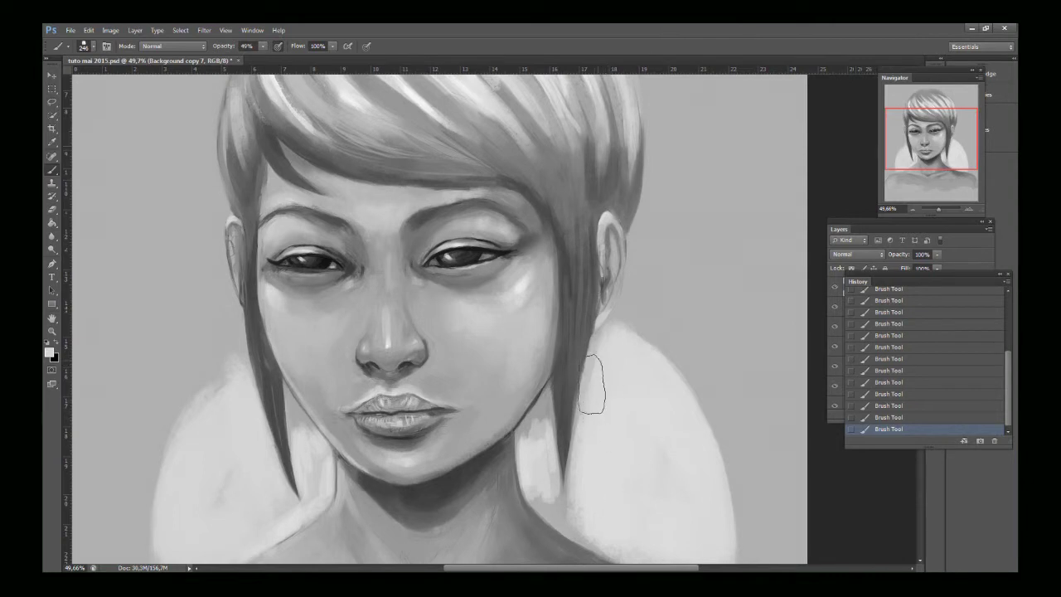
mouse_move(233, 348)
mouse_down()
mouse_move(154, 415)
mouse_move(165, 509)
mouse_move(194, 343)
mouse_move(126, 468)
mouse_move(116, 398)
mouse_up()
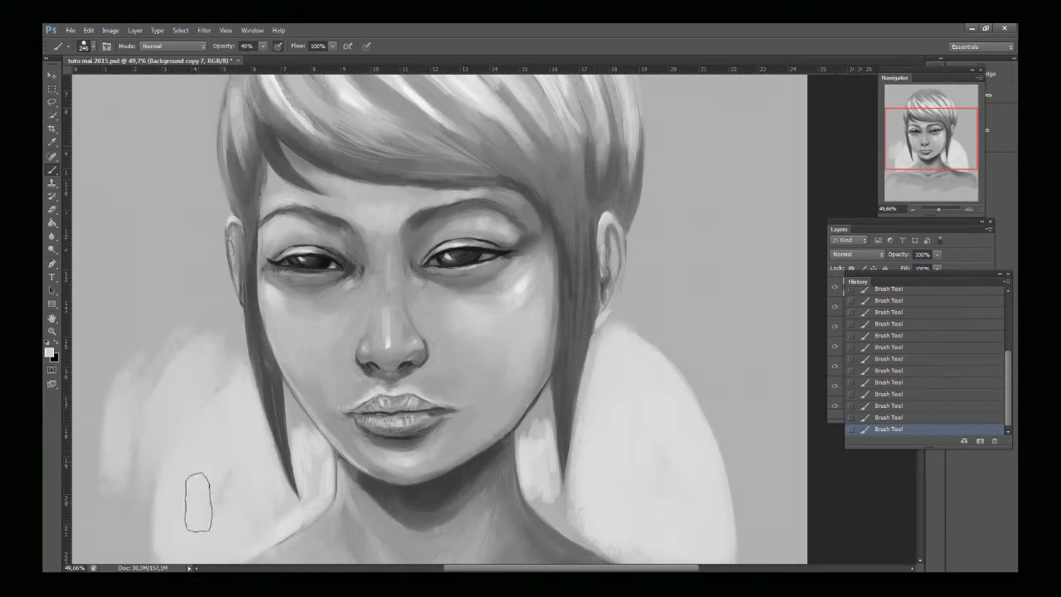
mouse_move(726, 350)
mouse_down()
mouse_move(726, 401)
mouse_move(749, 382)
mouse_move(776, 394)
mouse_move(786, 419)
mouse_move(683, 409)
mouse_move(791, 427)
mouse_move(646, 439)
mouse_move(764, 434)
mouse_up()
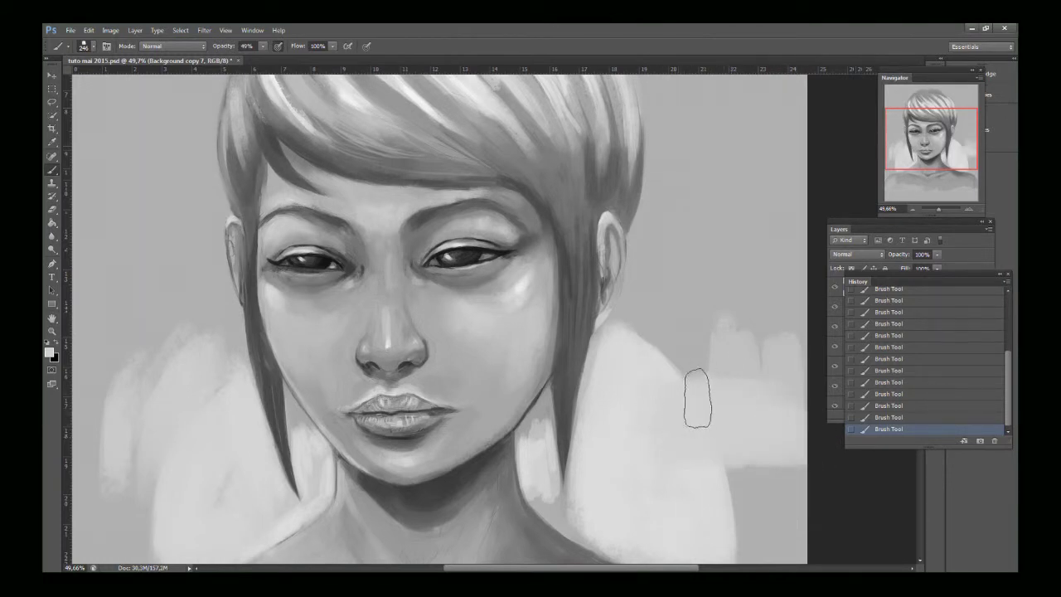
mouse_move(696, 398)
mouse_down()
mouse_move(693, 365)
mouse_move(698, 408)
mouse_up()
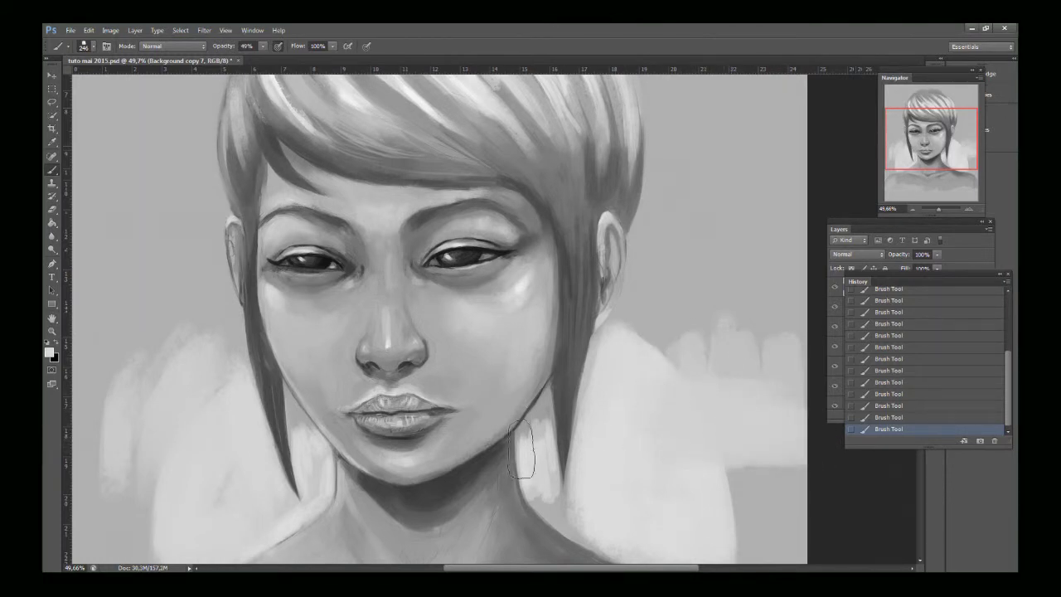
Step: Set the foreground colour to white and brush short vertical strokes into the background on both sides of the face
click(49, 353)
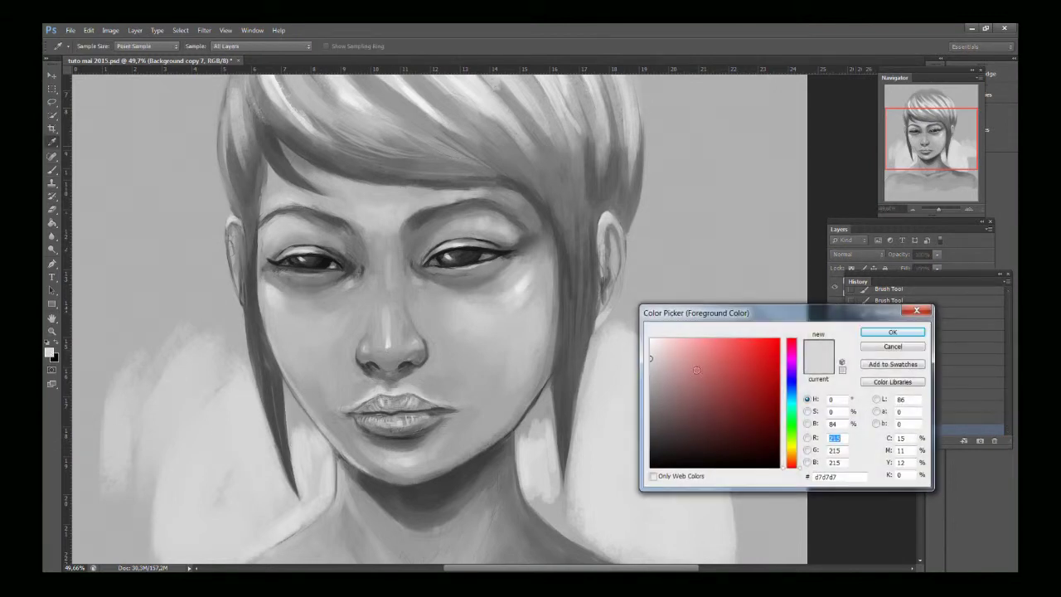
click(653, 338)
click(886, 334)
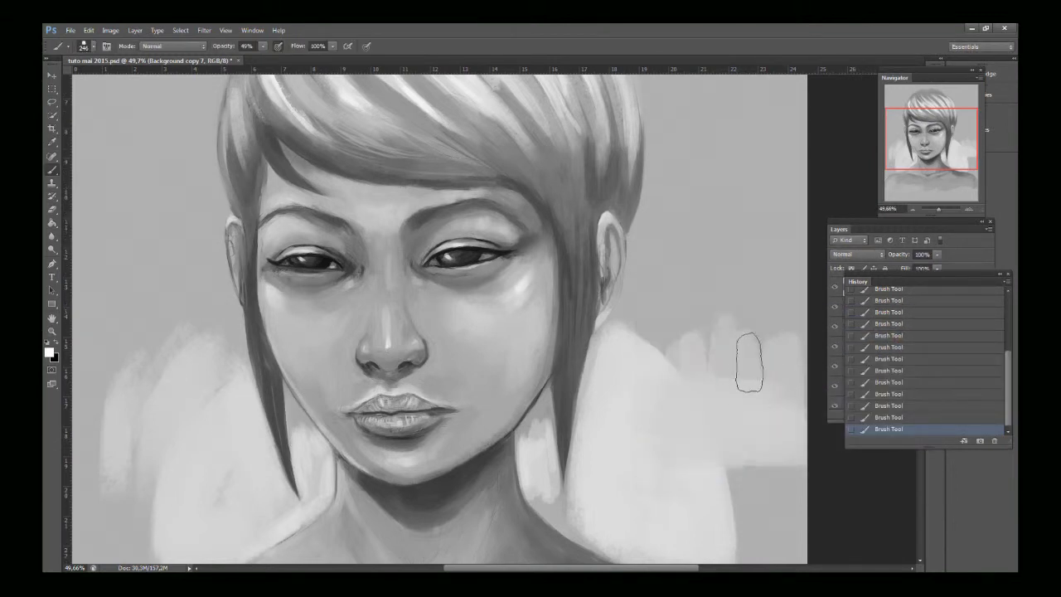
mouse_move(748, 360)
mouse_down()
mouse_move(773, 366)
mouse_move(786, 387)
mouse_move(705, 384)
mouse_move(683, 402)
mouse_up()
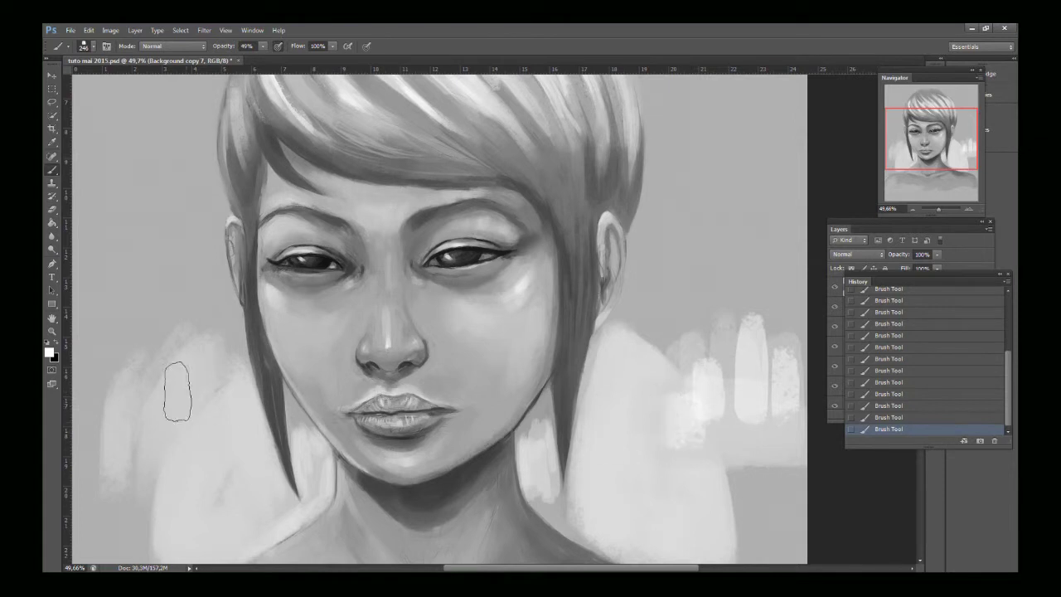
mouse_move(173, 390)
mouse_down()
mouse_move(160, 379)
mouse_move(95, 410)
mouse_move(91, 398)
mouse_up()
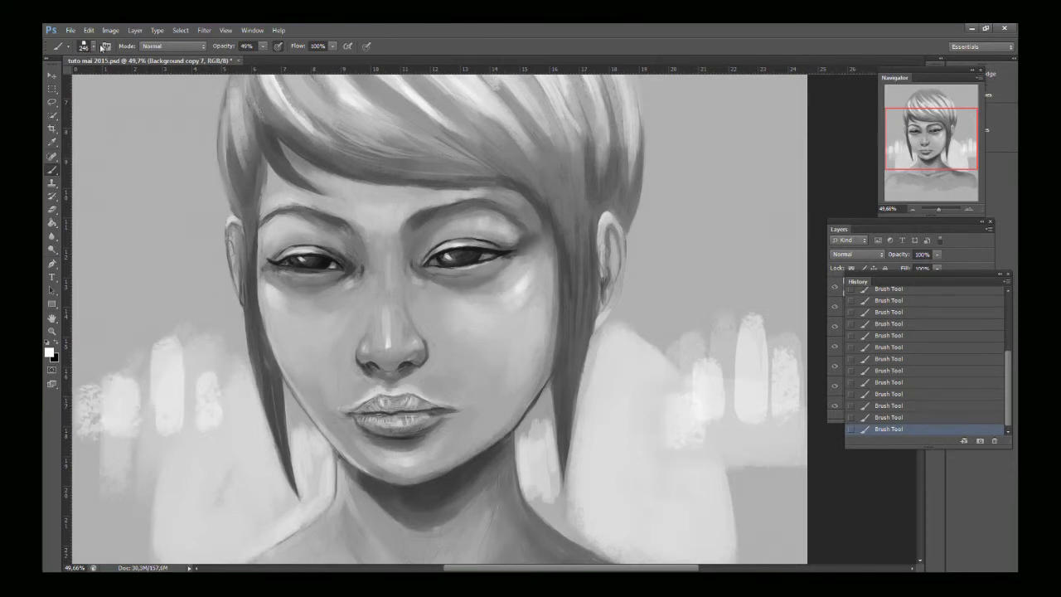
Step: Switch the brush to Hard Mix mode and add bright white textured patches to the background on both sides
click(153, 46)
click(170, 292)
mouse_move(183, 424)
mouse_down()
mouse_move(187, 394)
mouse_move(135, 433)
mouse_up()
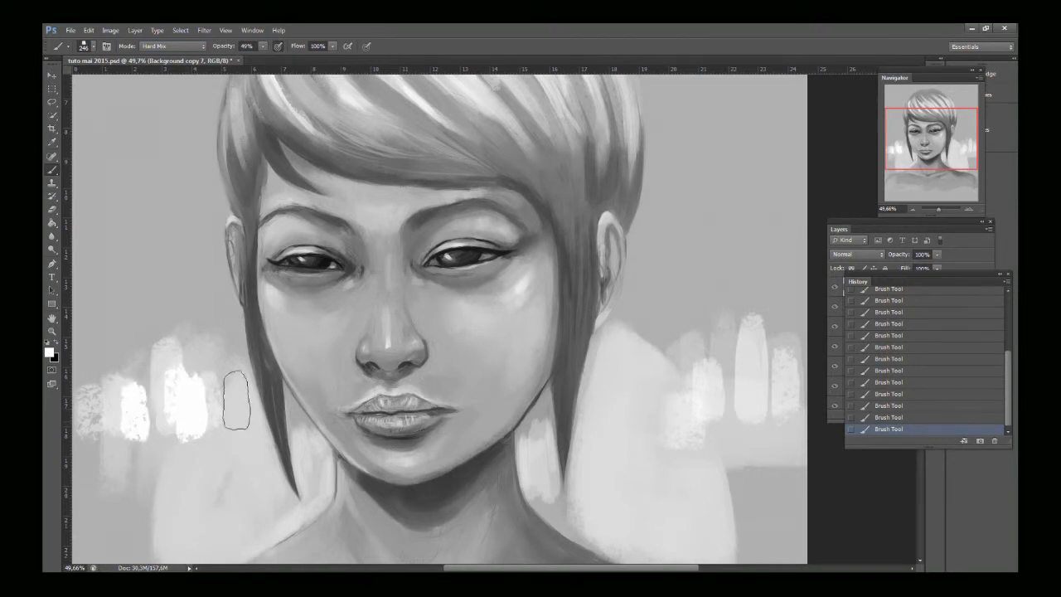
click(693, 393)
click(760, 399)
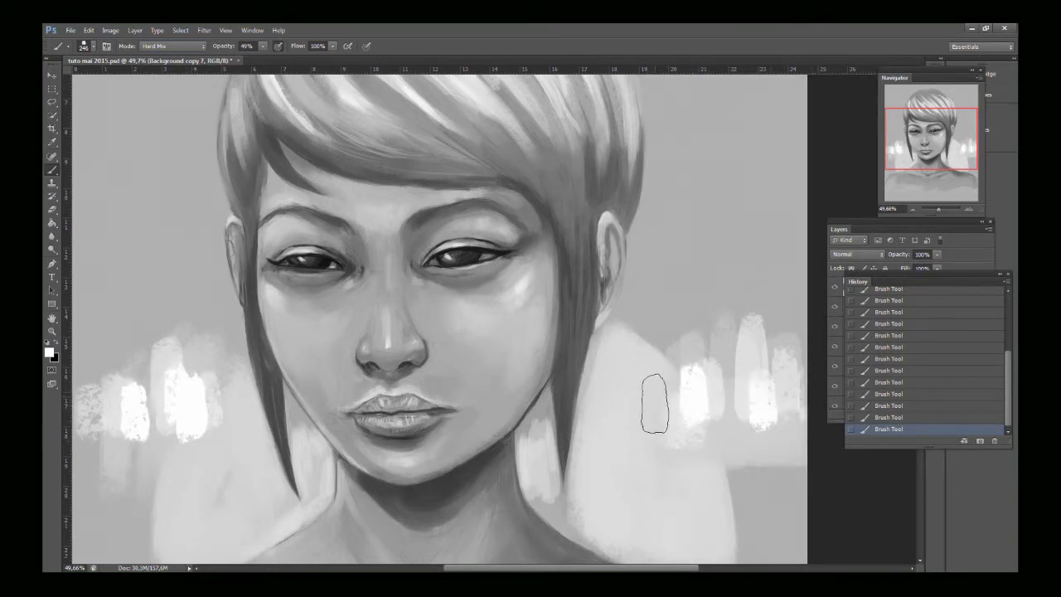
click(645, 403)
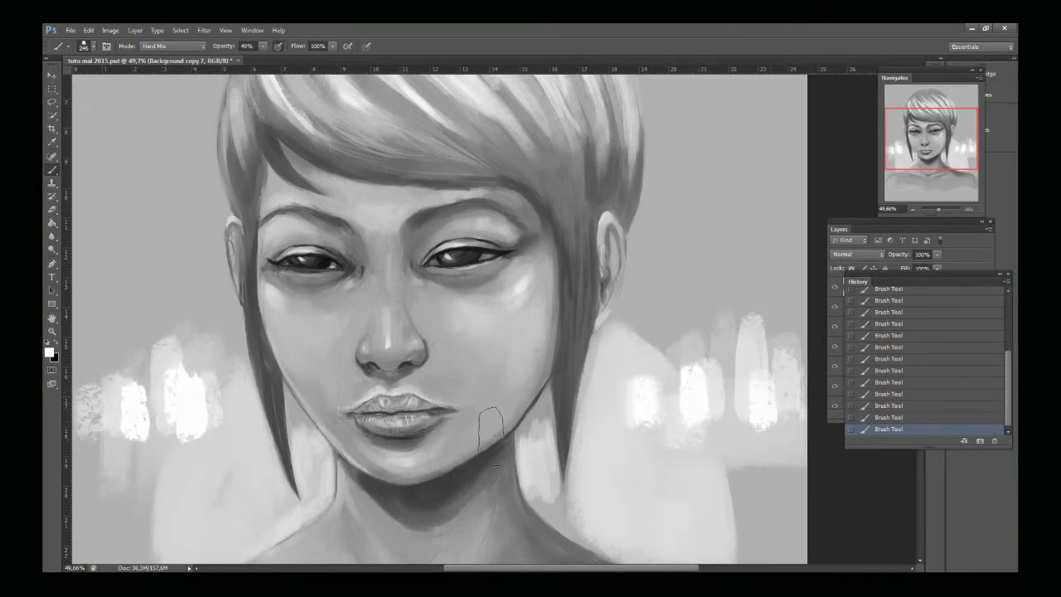
Step: Return the brush to Normal mode and blend the white patches beside the left hair strand using tones sampled from the background
click(153, 49)
click(149, 60)
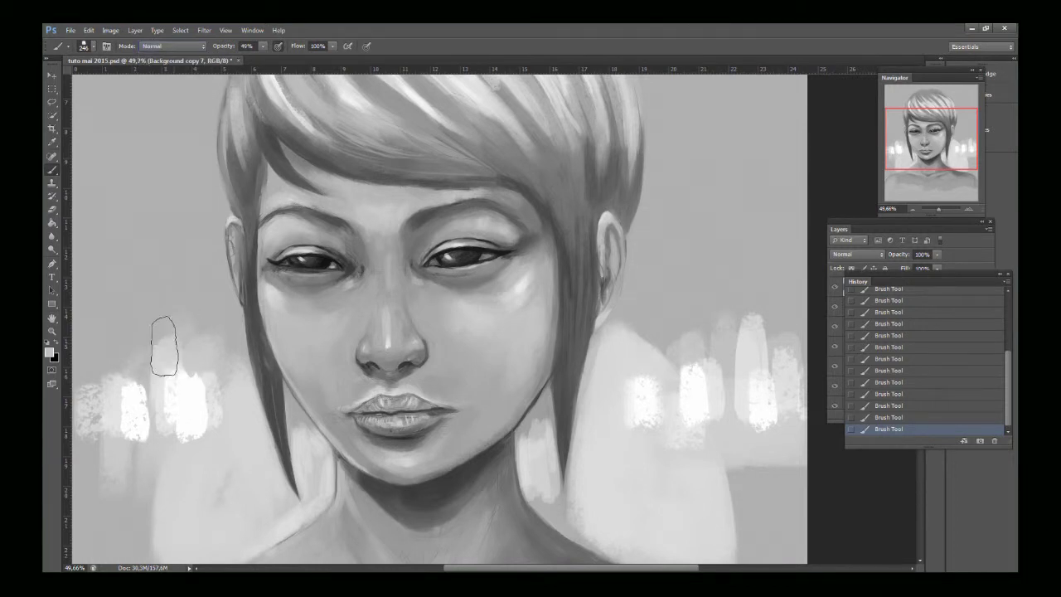
mouse_move(163, 346)
mouse_down()
mouse_move(149, 380)
mouse_move(114, 362)
mouse_move(95, 384)
mouse_move(150, 378)
mouse_move(131, 377)
mouse_move(163, 391)
mouse_move(177, 359)
mouse_move(230, 367)
mouse_move(232, 391)
mouse_move(138, 351)
mouse_move(174, 437)
mouse_move(127, 453)
mouse_move(206, 459)
mouse_move(87, 473)
mouse_move(245, 478)
mouse_up()
alt+click(196, 420)
alt+click(144, 424)
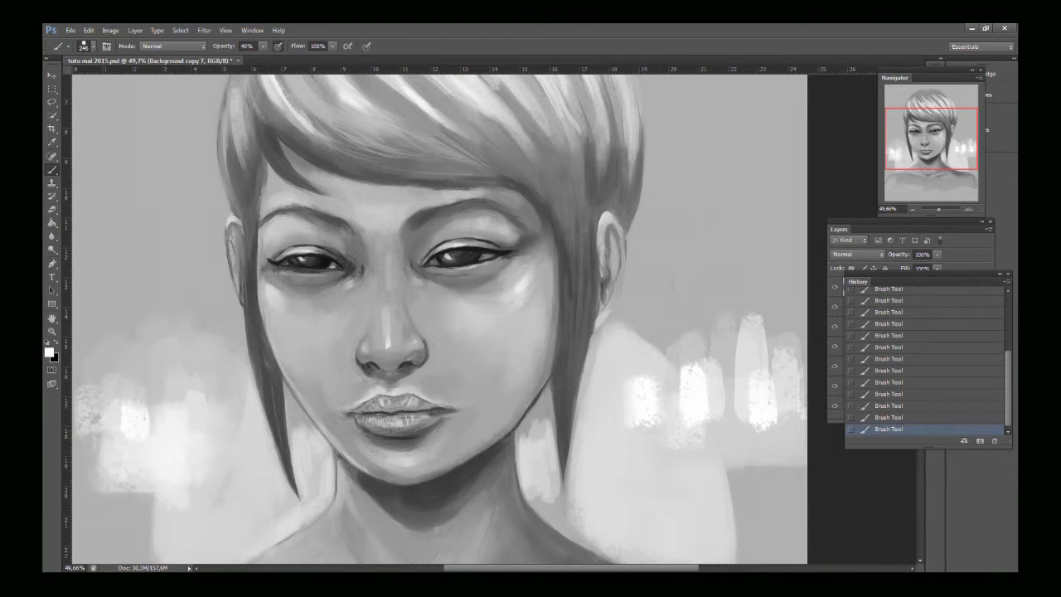
Step: Blend the lower edges of the right-hand white patches and extend the light background down to the shoulder
scroll(704, 298, down, 3)
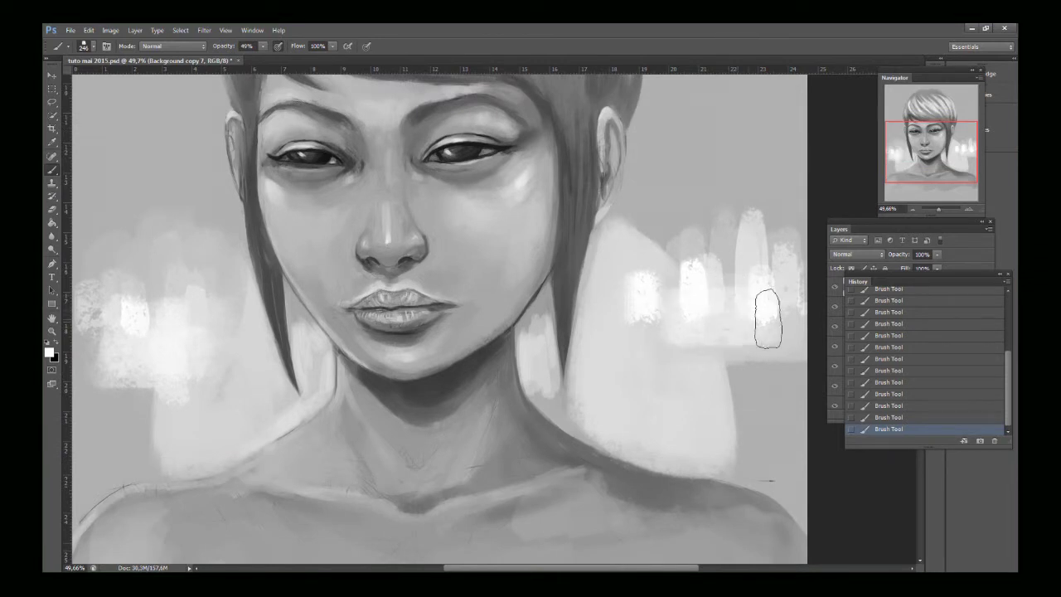
mouse_move(768, 319)
mouse_down()
mouse_move(781, 317)
mouse_move(731, 329)
mouse_up()
alt+click(691, 362)
mouse_move(741, 371)
mouse_down()
mouse_move(796, 367)
mouse_move(760, 387)
mouse_move(782, 486)
mouse_move(708, 443)
mouse_move(812, 414)
mouse_move(805, 454)
mouse_move(711, 501)
mouse_up()
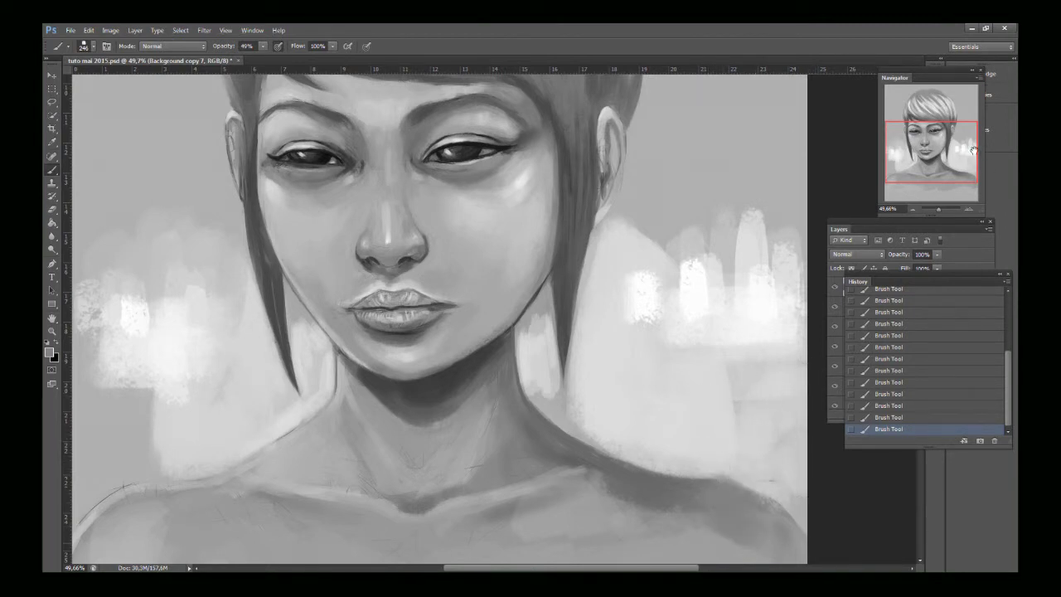
Step: Paint mid-grey over the shoulder edges, upper chest and neck to smooth the skin and cover stray sketch lines
drag(974, 150, 973, 163)
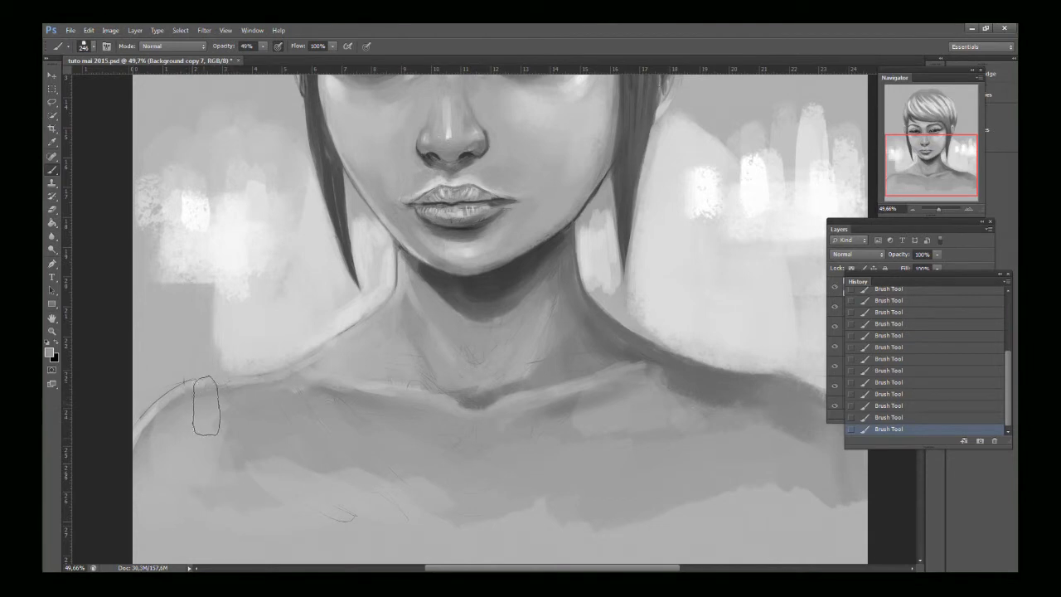
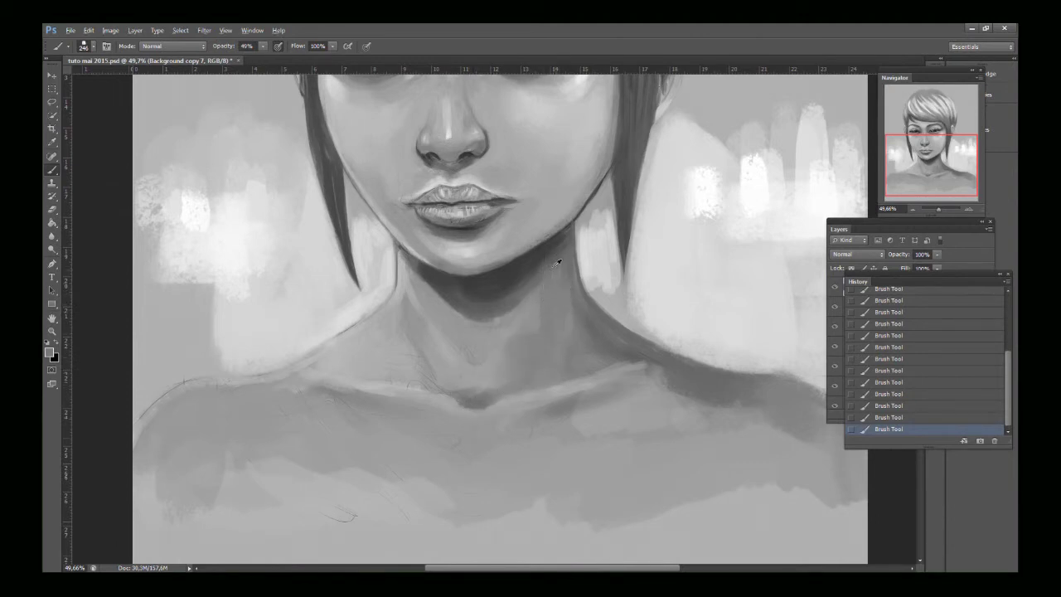
drag(962, 167, 904, 128)
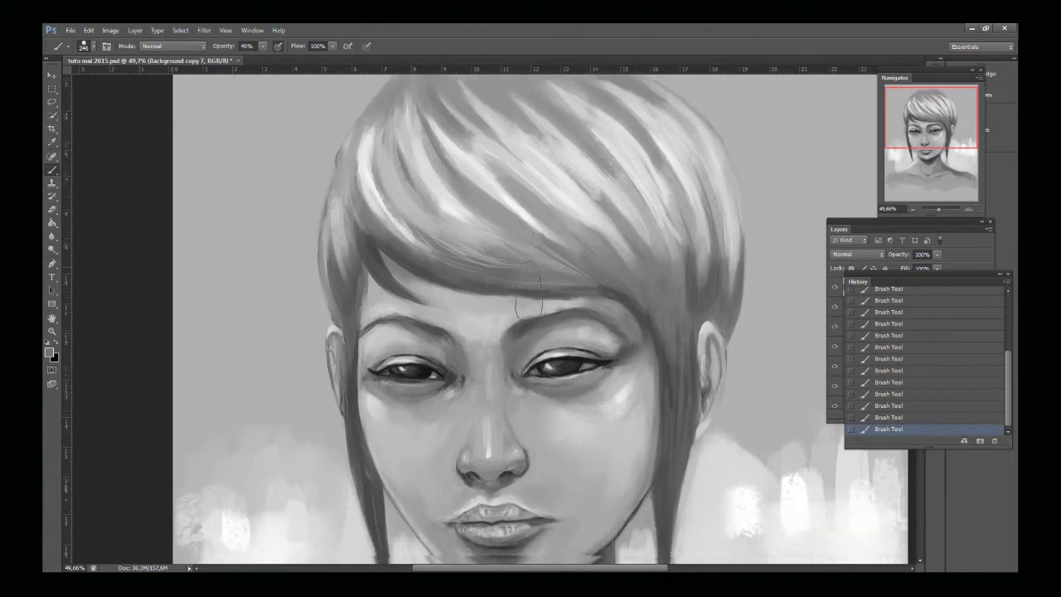
scroll(757, 154, down, 5)
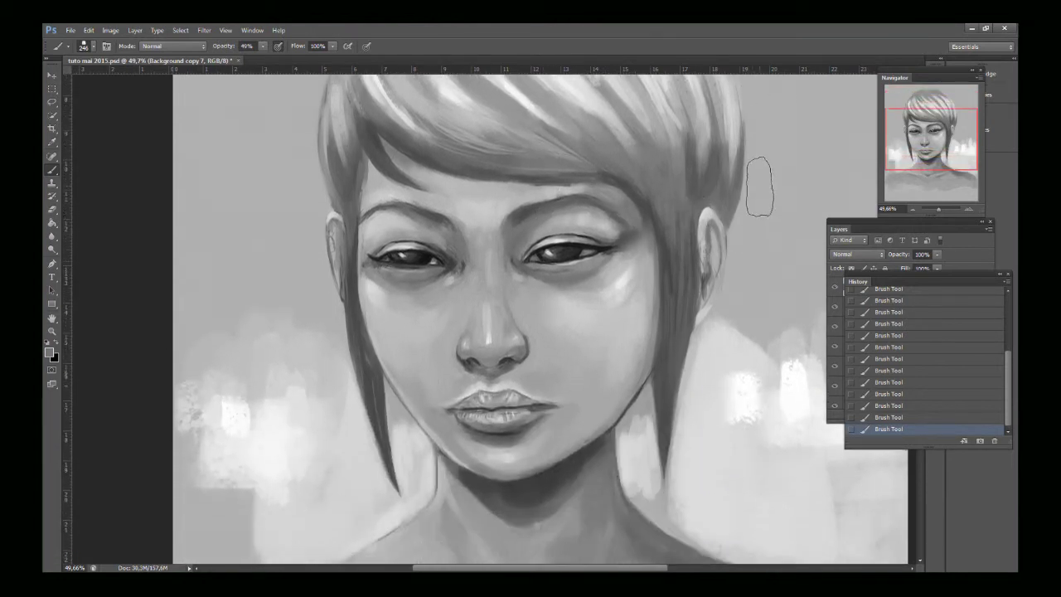
Step: Switch the brush to Multiply mode with a light tone sampled from the hair above the right-hand ear, and save the document
scroll(450, 190, up, 3)
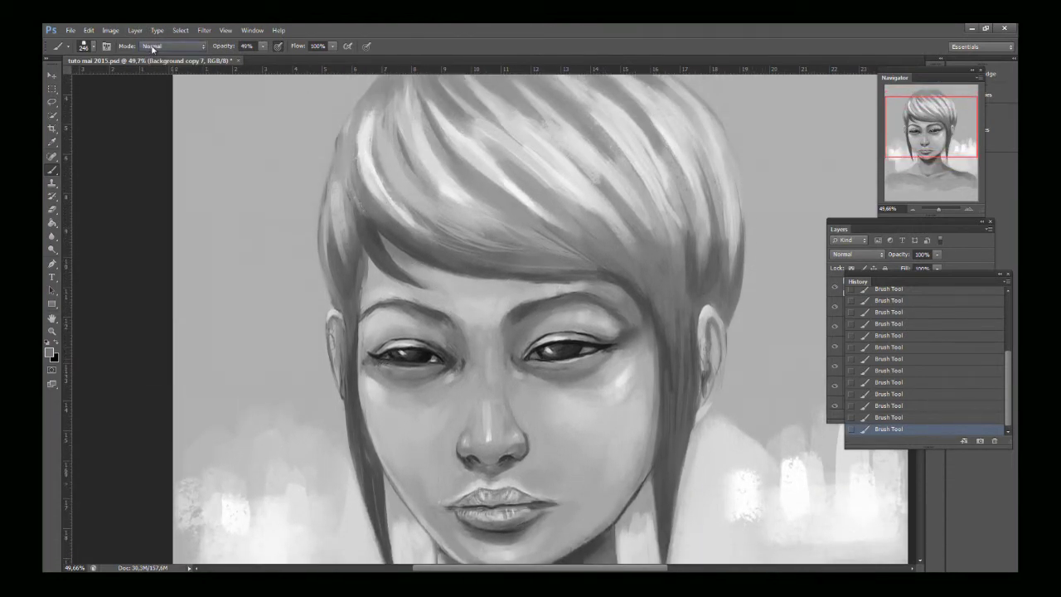
click(170, 45)
click(154, 119)
key(alt)
alt+click(705, 247)
alt+click(702, 231)
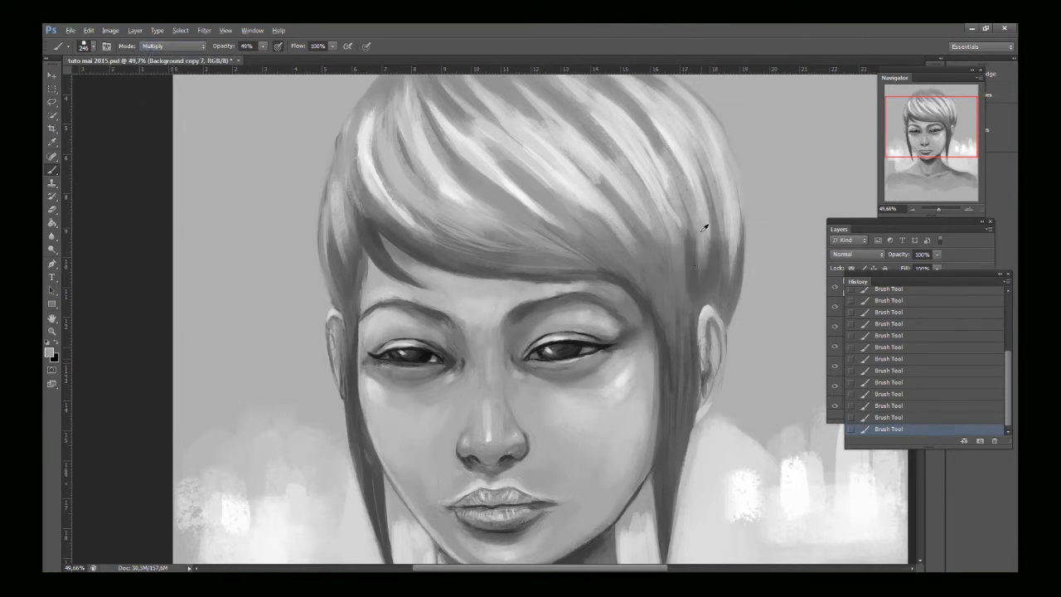
alt+click(705, 215)
drag(695, 265, 698, 237)
click(76, 31)
click(89, 168)
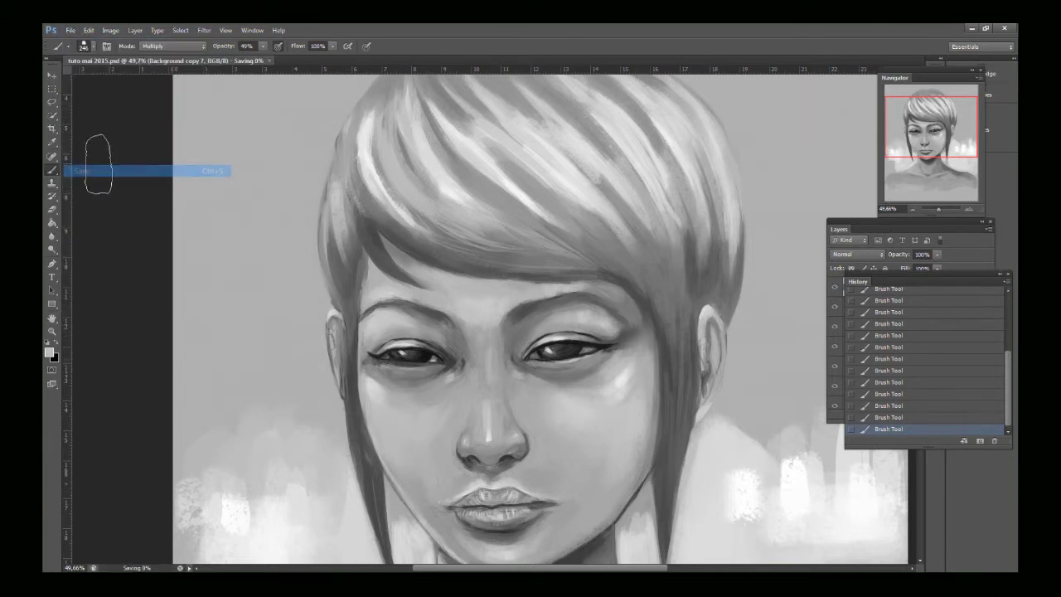
Step: Darken the hair above the right-hand ear and along the lower fringe with Multiply strokes to deepen the shadows
mouse_move(694, 260)
mouse_down()
mouse_move(698, 235)
mouse_move(720, 215)
mouse_up()
drag(728, 257, 731, 176)
drag(730, 223, 729, 203)
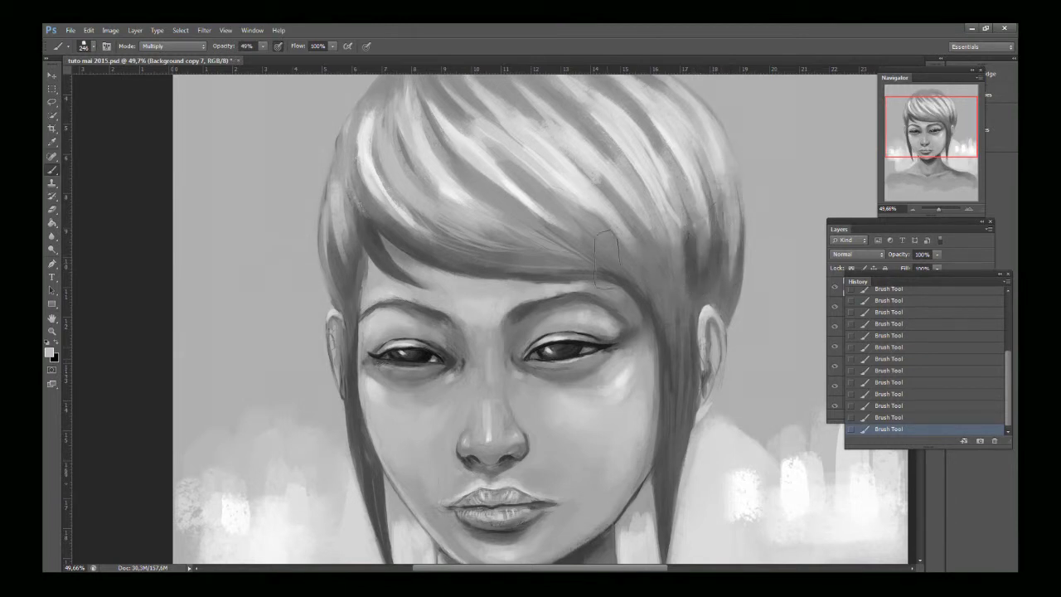
mouse_move(682, 258)
mouse_down()
mouse_move(589, 211)
mouse_move(679, 258)
mouse_move(455, 199)
mouse_move(547, 232)
mouse_move(475, 236)
mouse_move(439, 205)
mouse_up()
drag(479, 240, 399, 174)
drag(477, 214, 535, 197)
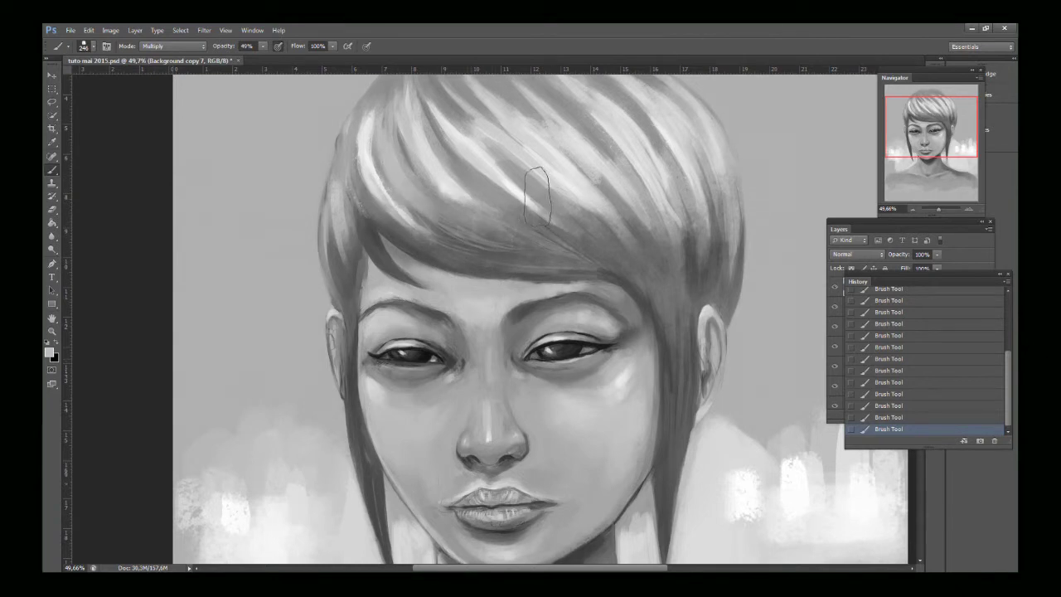
mouse_move(565, 231)
mouse_down()
mouse_move(544, 193)
mouse_move(652, 238)
mouse_move(634, 225)
mouse_move(633, 203)
mouse_move(663, 216)
mouse_move(716, 279)
mouse_up()
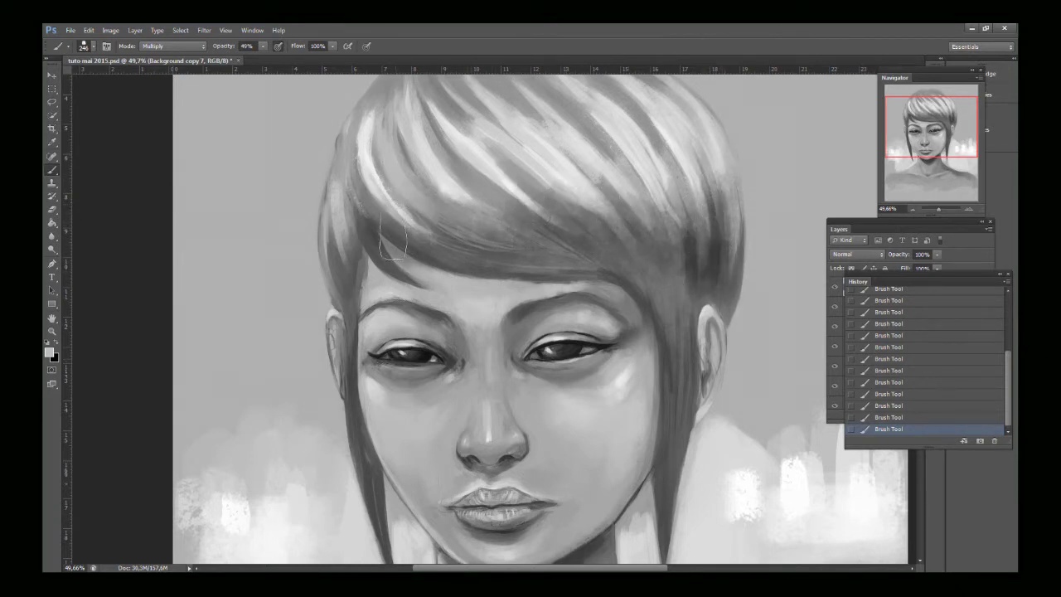
mouse_move(387, 232)
mouse_down()
mouse_move(473, 224)
mouse_move(461, 214)
mouse_up()
mouse_move(362, 211)
mouse_down()
mouse_move(379, 237)
mouse_move(345, 229)
mouse_up()
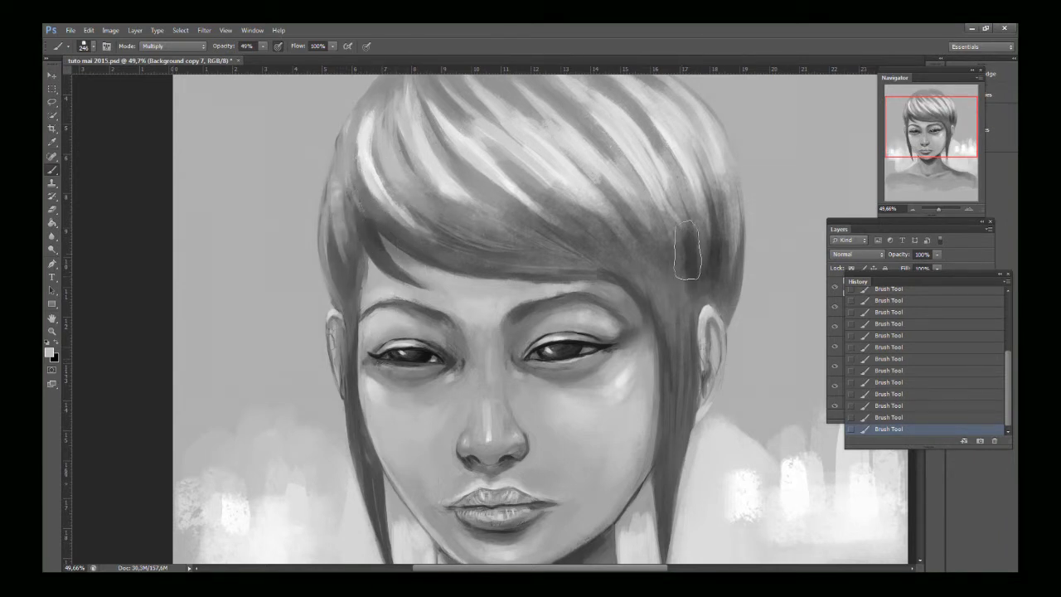
drag(959, 125, 953, 113)
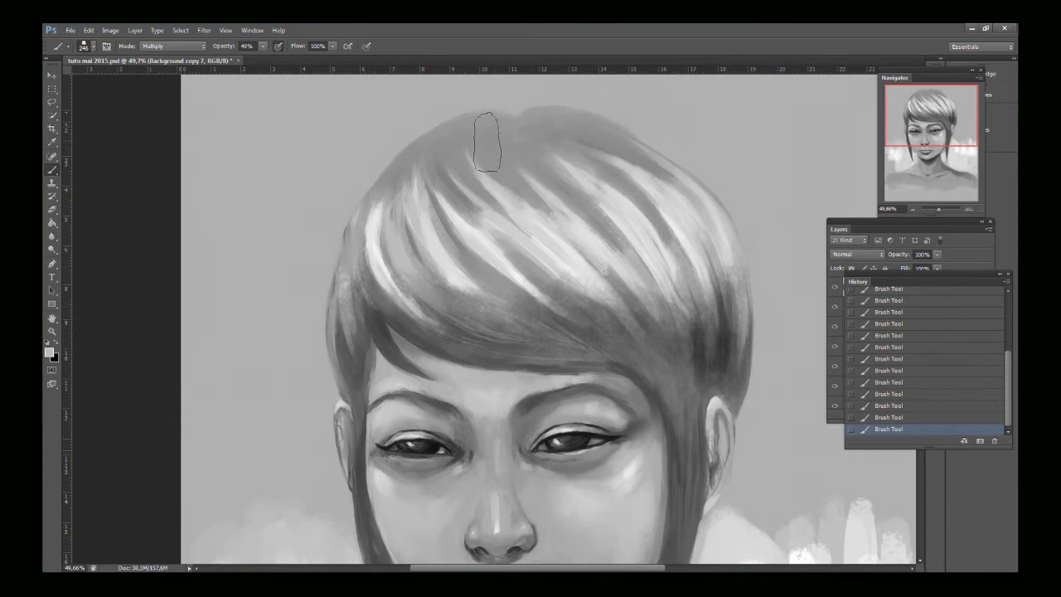
drag(509, 138, 539, 155)
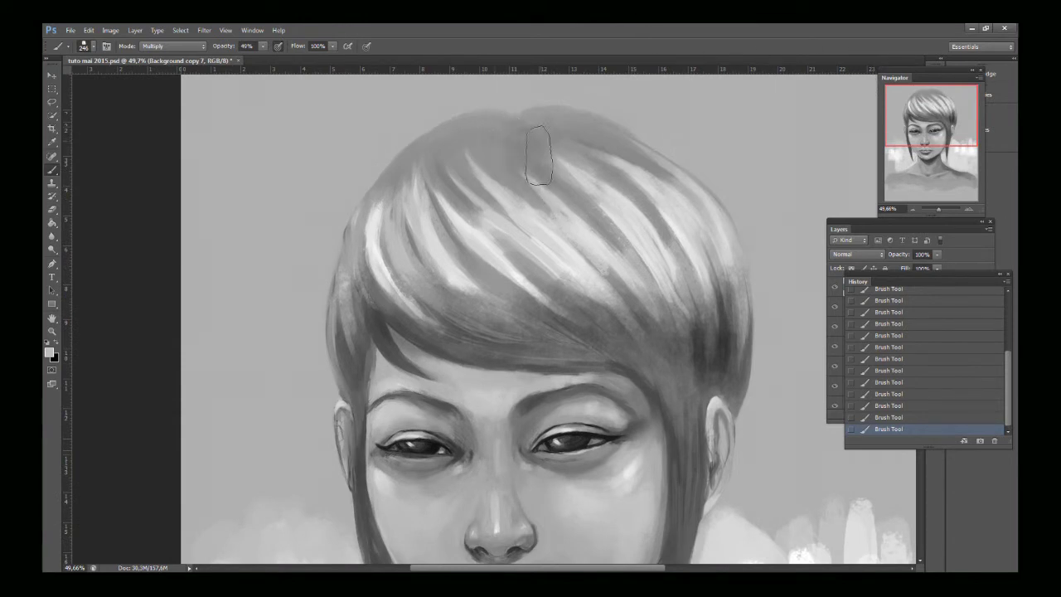
click(885, 359)
Step: Return the brush to Normal mode at a smaller size and paint over the left-hand ear to trim its shape
mouse_move(912, 116)
mouse_down()
mouse_move(910, 136)
mouse_move(936, 116)
mouse_move(937, 131)
mouse_up()
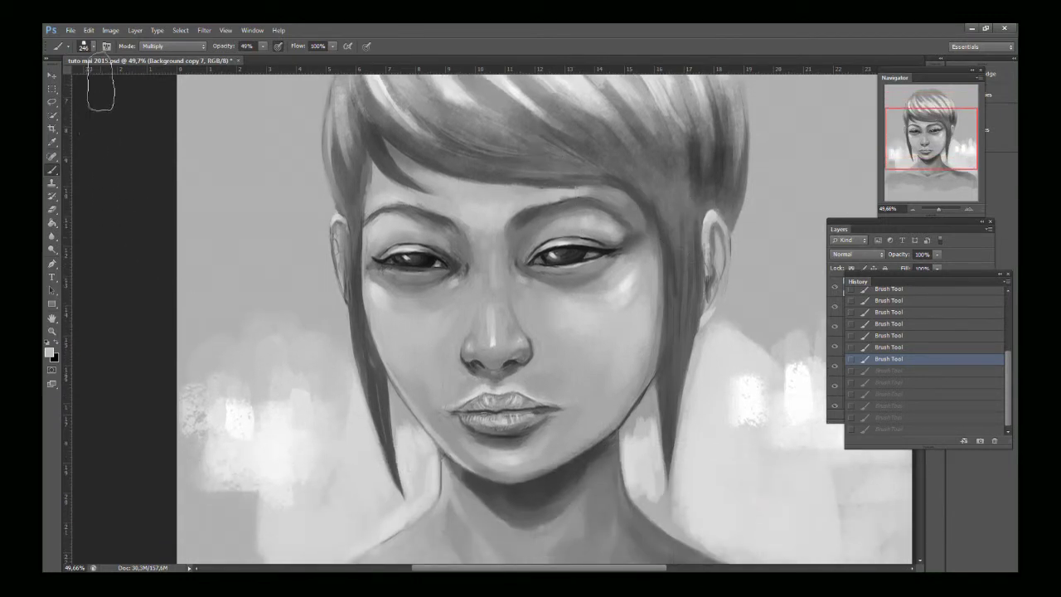
click(151, 46)
click(147, 57)
click(95, 47)
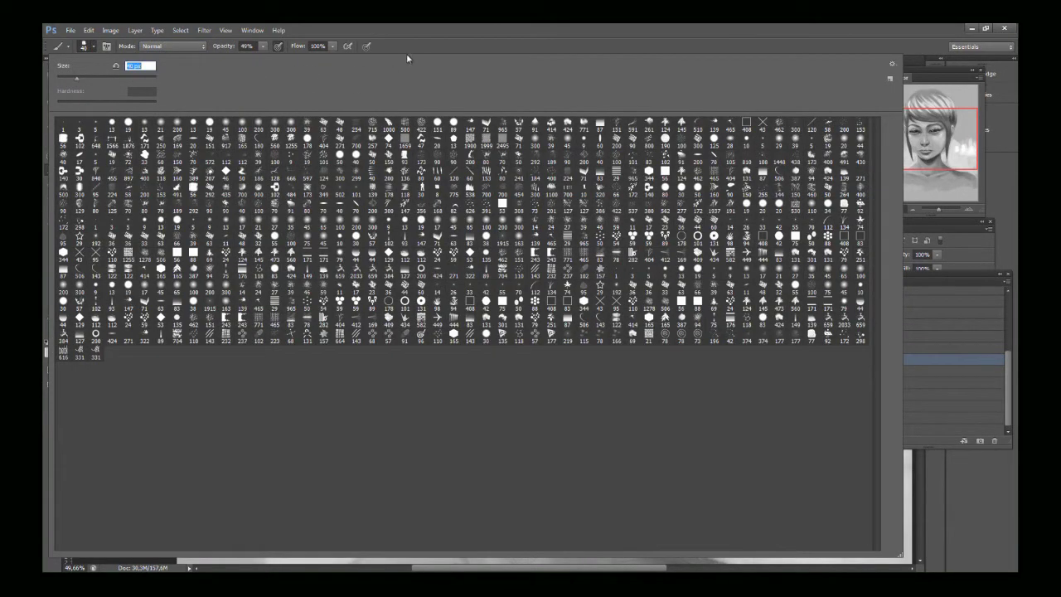
key(Return)
drag(322, 235, 327, 238)
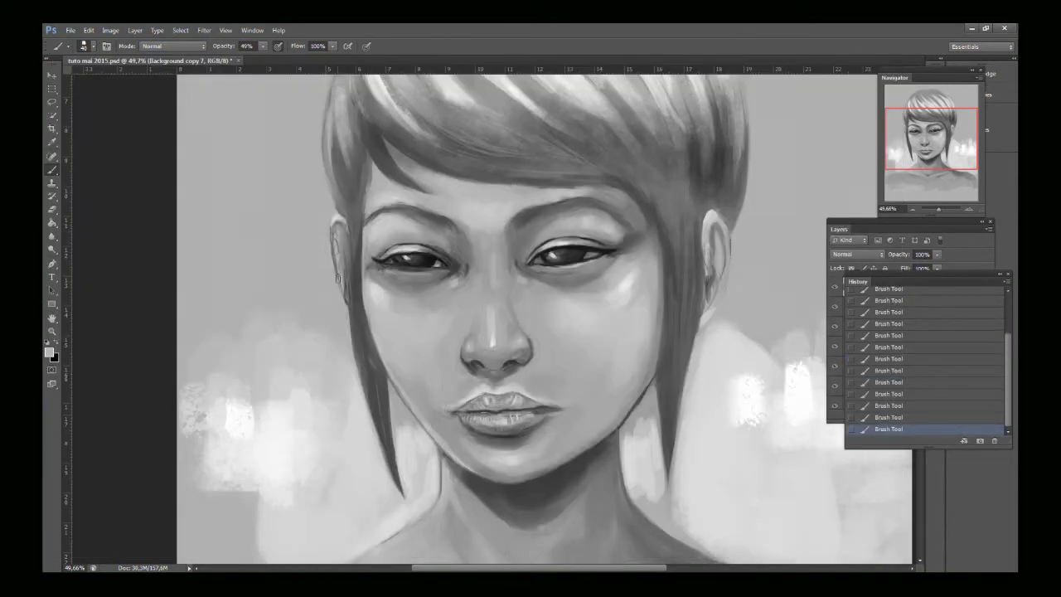
mouse_move(338, 280)
mouse_down()
mouse_move(328, 244)
mouse_move(347, 305)
mouse_up()
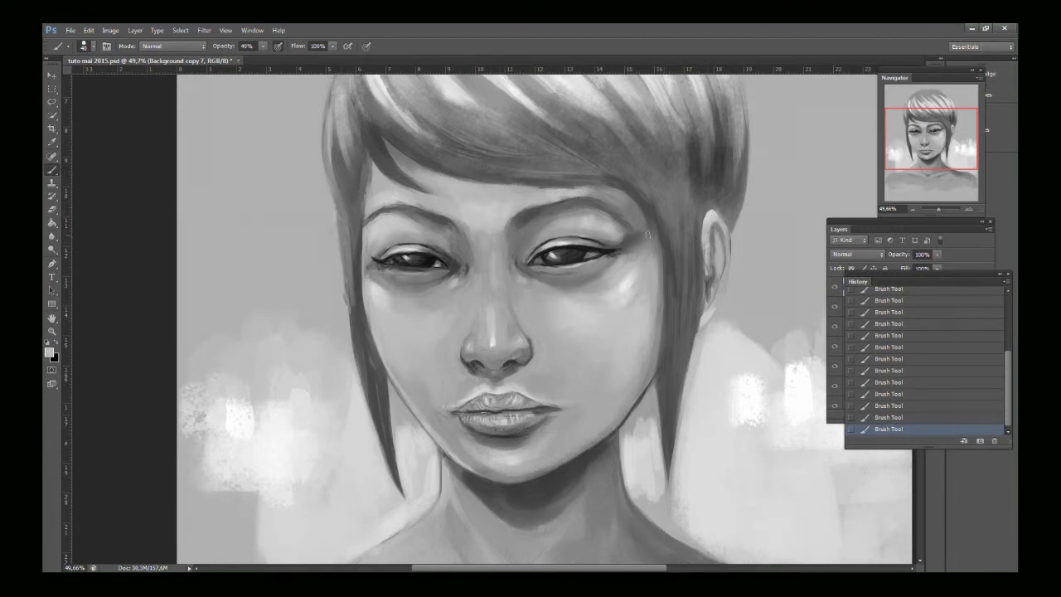
drag(337, 240, 342, 252)
Step: Repaint the outer edge of the left hair strand beside the ear with a dark tone sampled from the hair
alt+click(347, 226)
alt+click(363, 337)
drag(354, 305, 348, 248)
drag(341, 208, 351, 282)
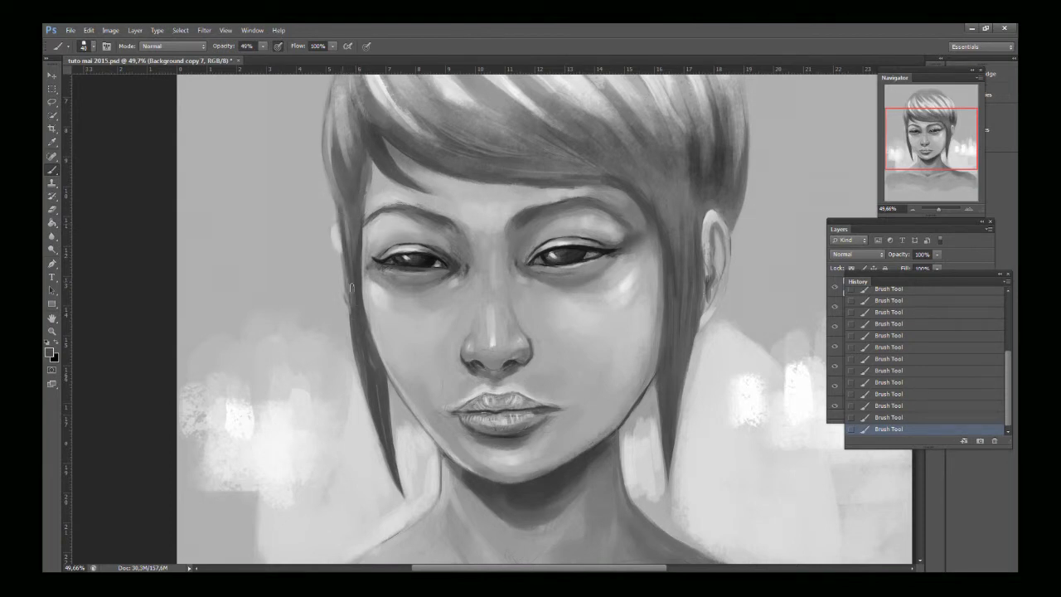
Step: Reduce the brush to 14 px, outline the small left-hand ear and clean the strand's edge below it with a sampled tone
click(85, 47)
drag(73, 78, 65, 80)
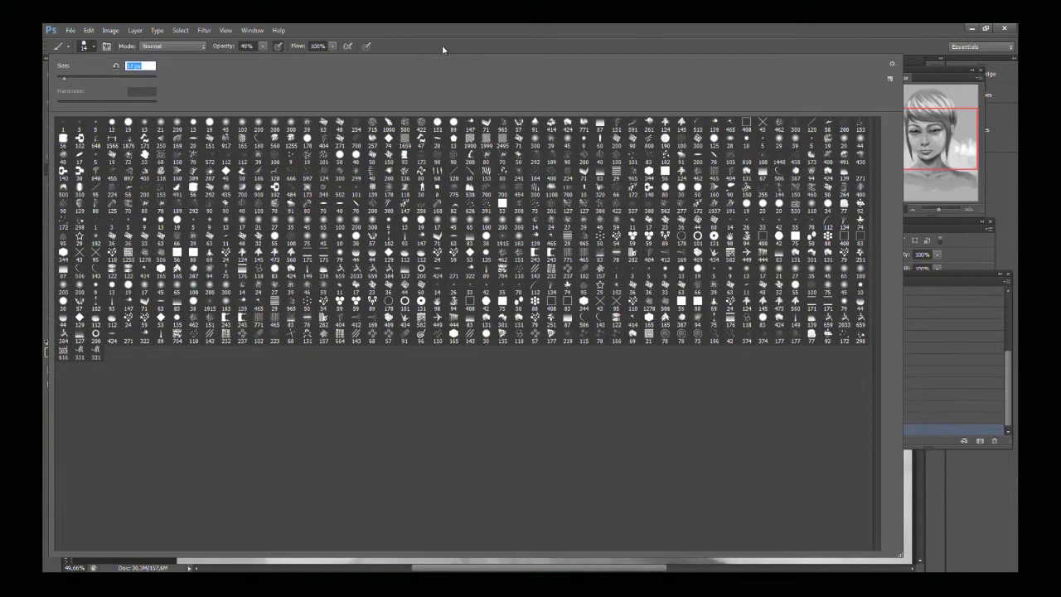
key(Return)
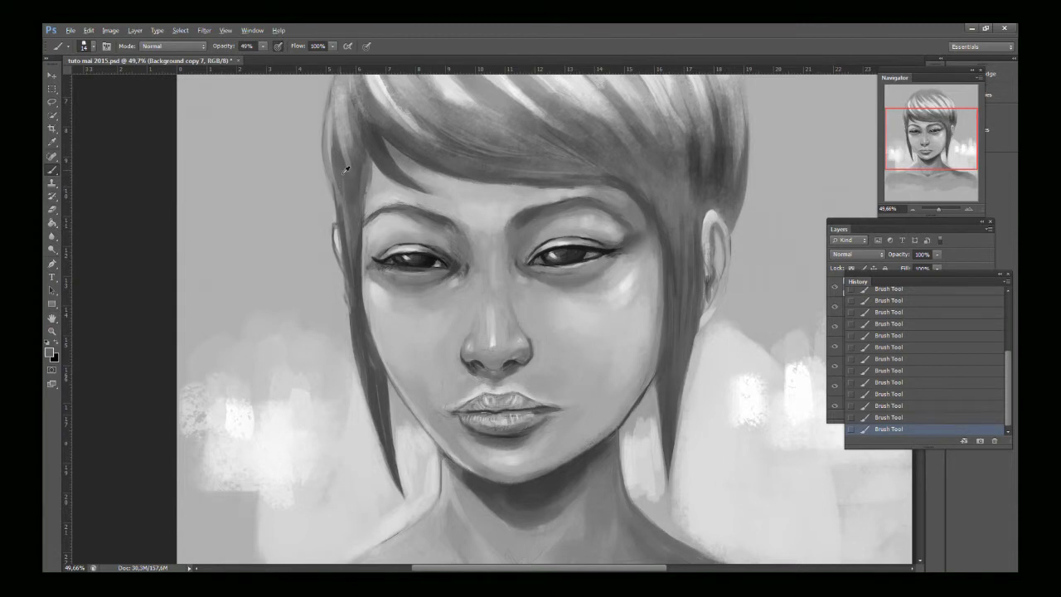
drag(335, 199, 346, 323)
alt+click(347, 296)
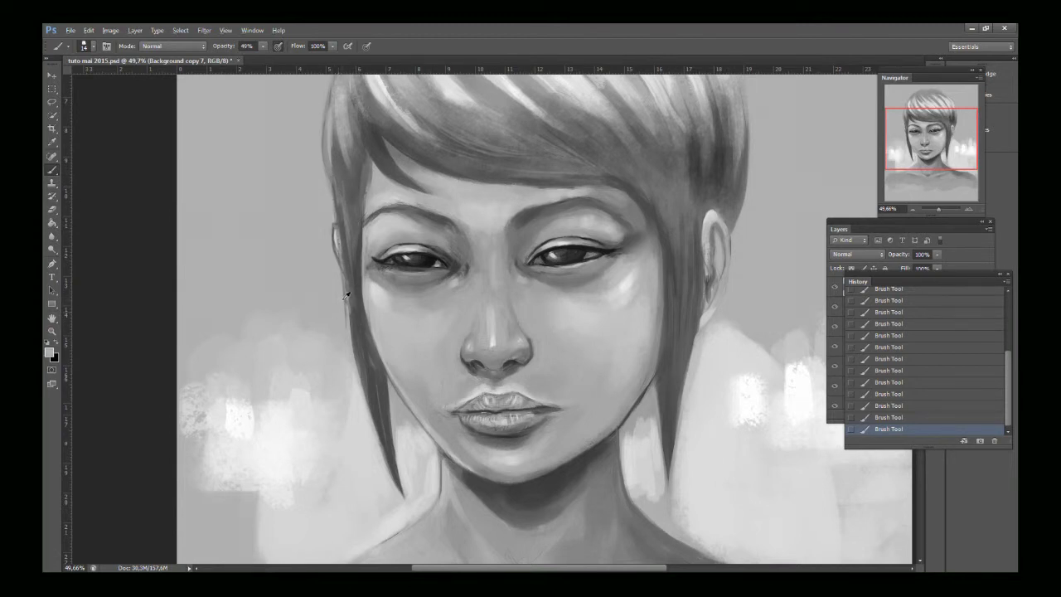
drag(345, 296, 354, 351)
Step: Paint light accents on the neck and collarbones and thin white horizontal strokes across the background on both sides
mouse_move(934, 126)
mouse_down()
mouse_move(935, 106)
mouse_move(935, 123)
mouse_up()
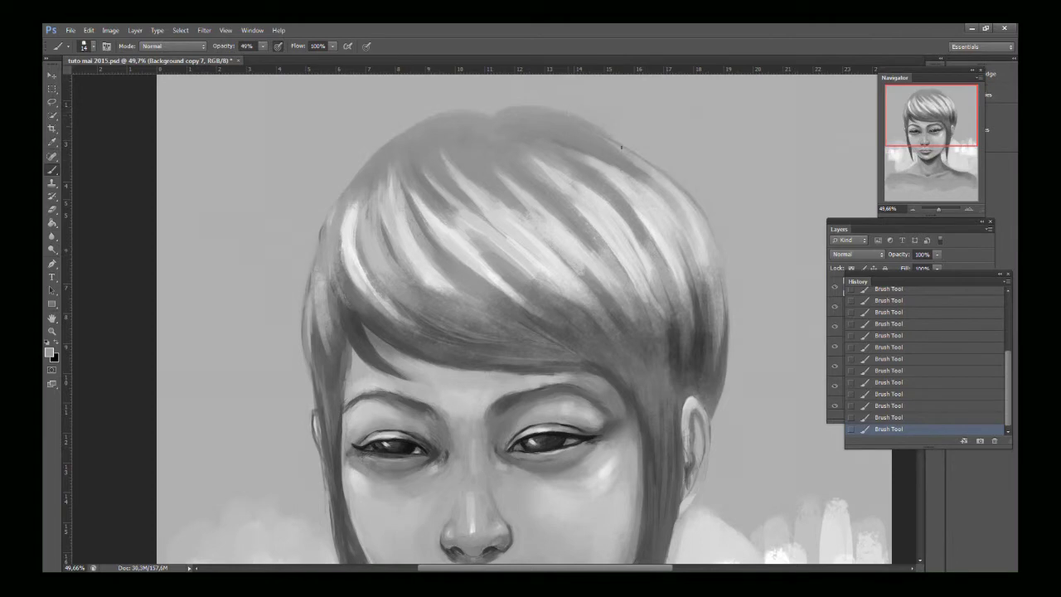
drag(934, 125, 941, 159)
alt+click(564, 348)
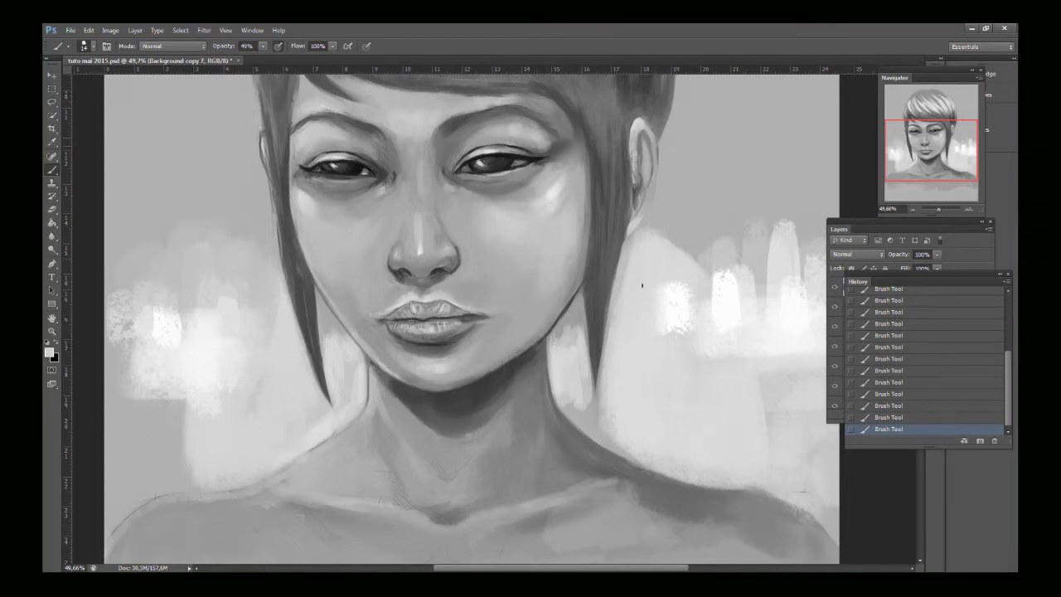
alt+click(559, 187)
alt+click(553, 194)
mouse_move(901, 149)
mouse_down()
mouse_move(908, 137)
mouse_move(908, 159)
mouse_up()
drag(647, 250, 711, 246)
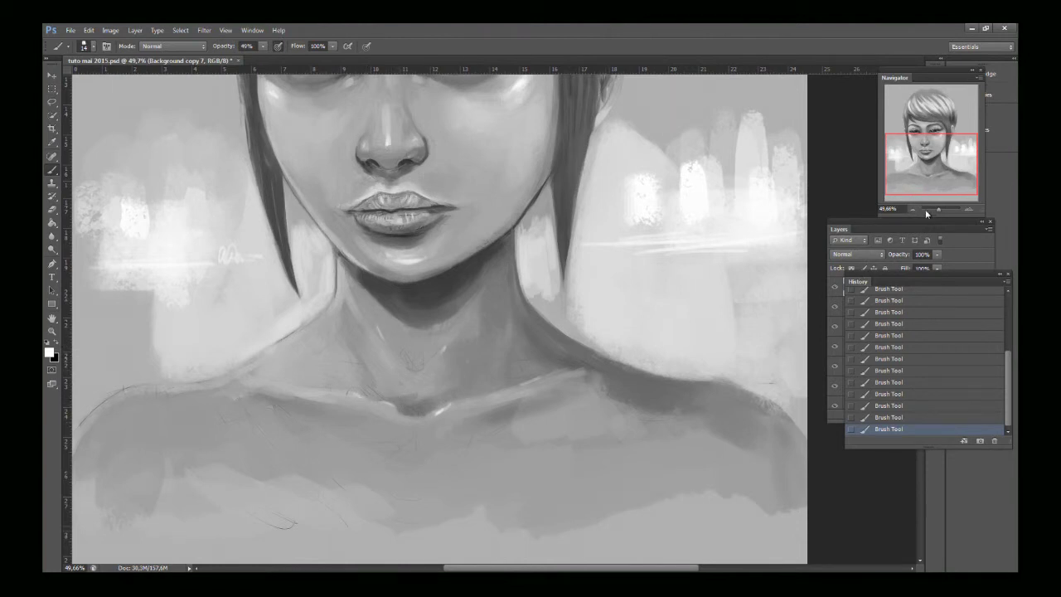
Step: Switch to the dark colour and draw fine vertical hair lines down the right-hand strand beside the face
drag(939, 209, 939, 208)
mouse_move(939, 210)
mouse_down()
mouse_move(921, 211)
mouse_move(940, 205)
mouse_up()
drag(916, 150, 914, 143)
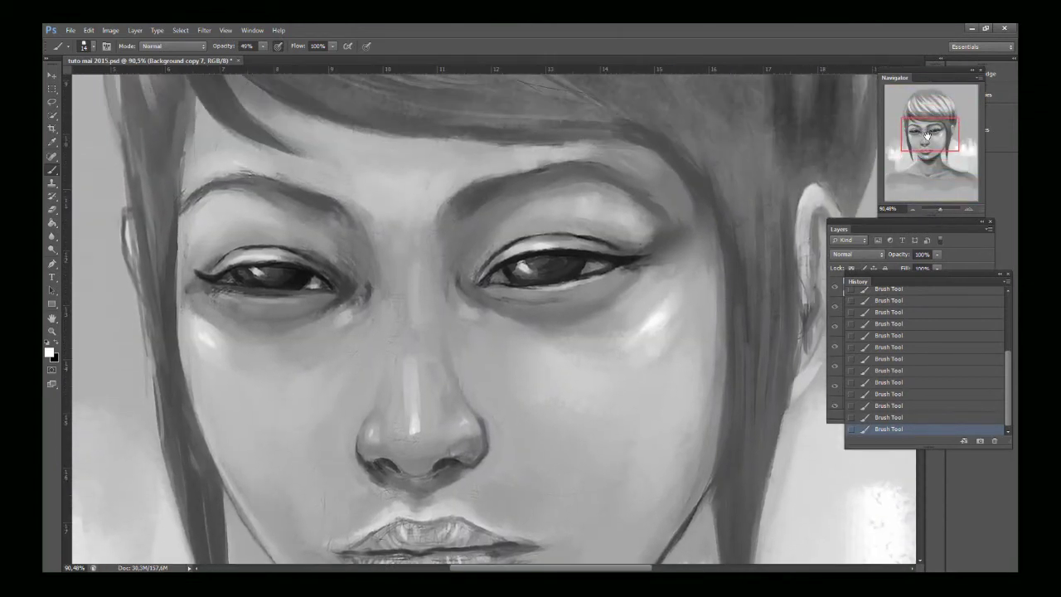
key(x)
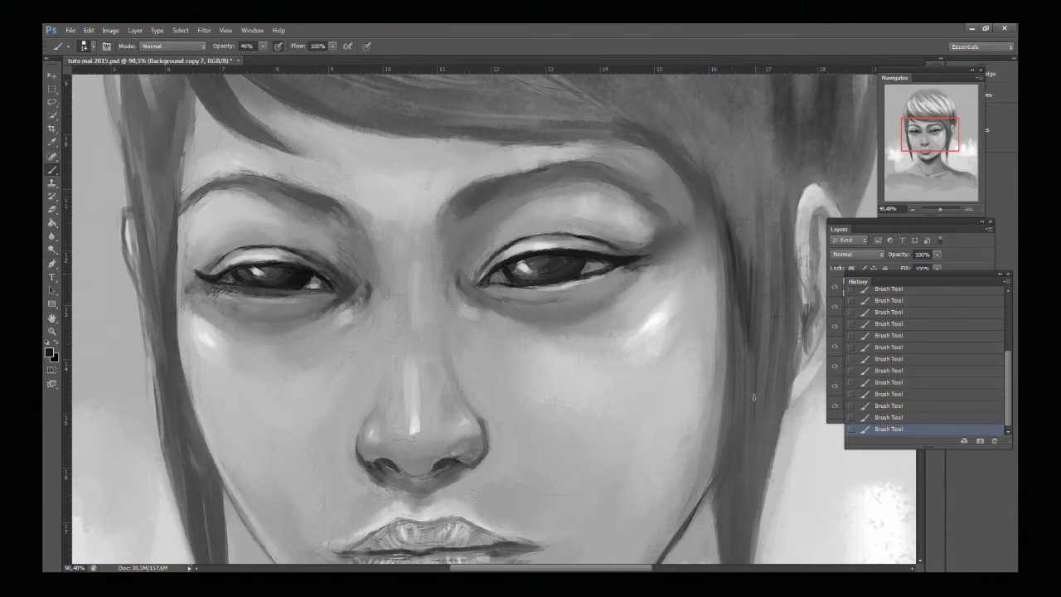
mouse_move(758, 333)
mouse_down()
mouse_move(756, 290)
mouse_move(740, 375)
mouse_up()
drag(747, 265, 757, 398)
drag(764, 287, 760, 416)
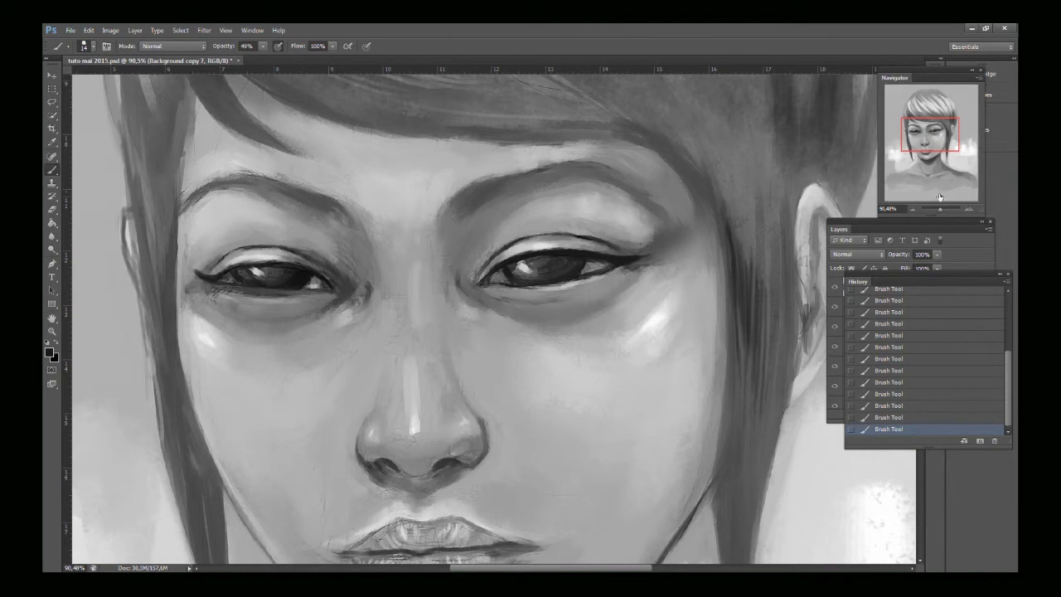
Step: Draw fine dark hair lines down the left-hand strand, from beside the eye to the cheek
drag(942, 209, 942, 211)
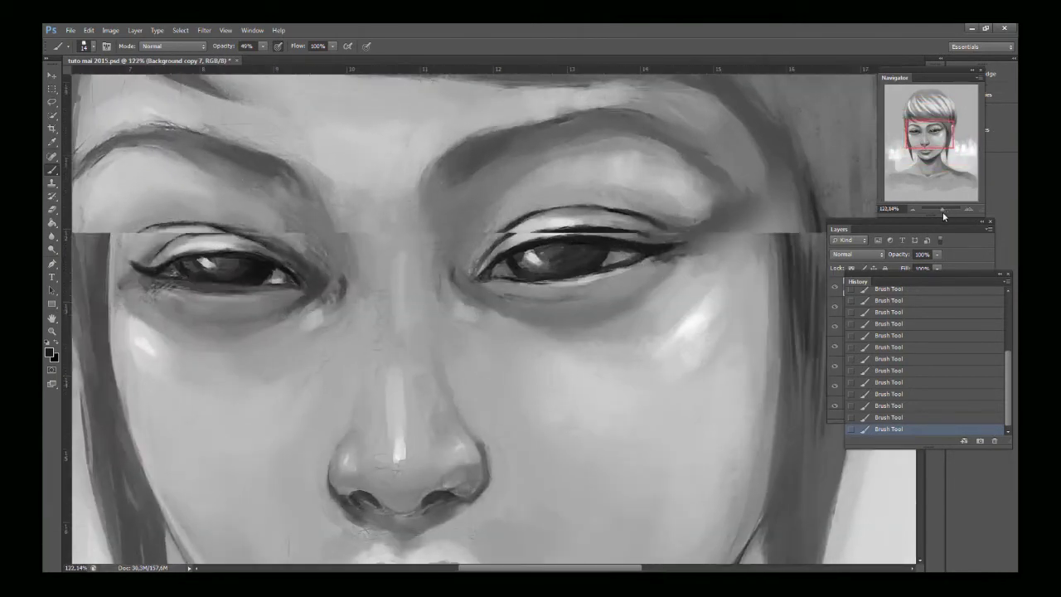
drag(938, 137, 904, 164)
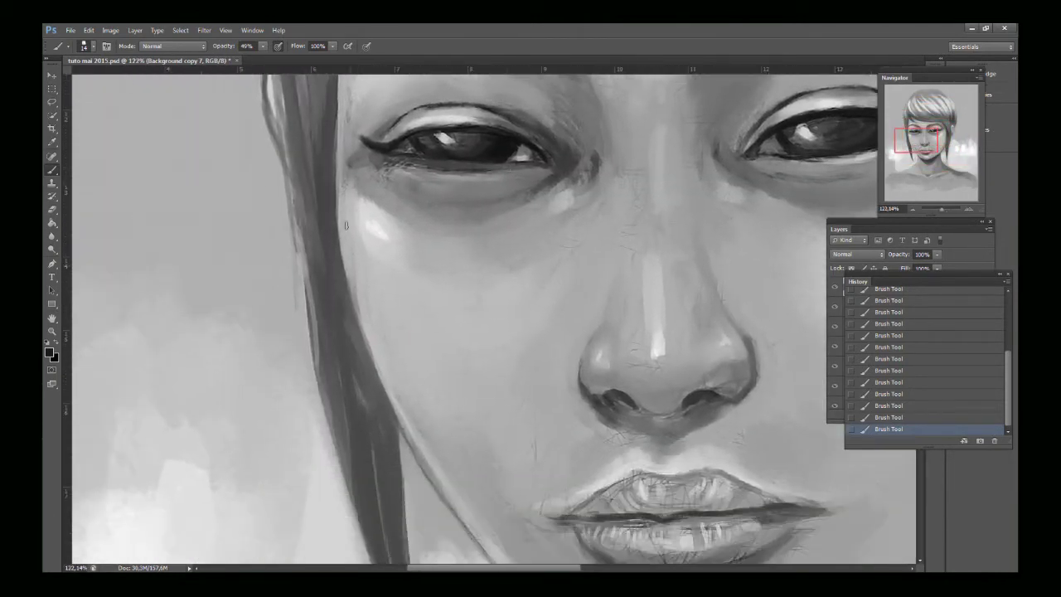
drag(310, 169, 320, 259)
drag(316, 191, 326, 270)
drag(328, 167, 340, 295)
drag(329, 208, 338, 304)
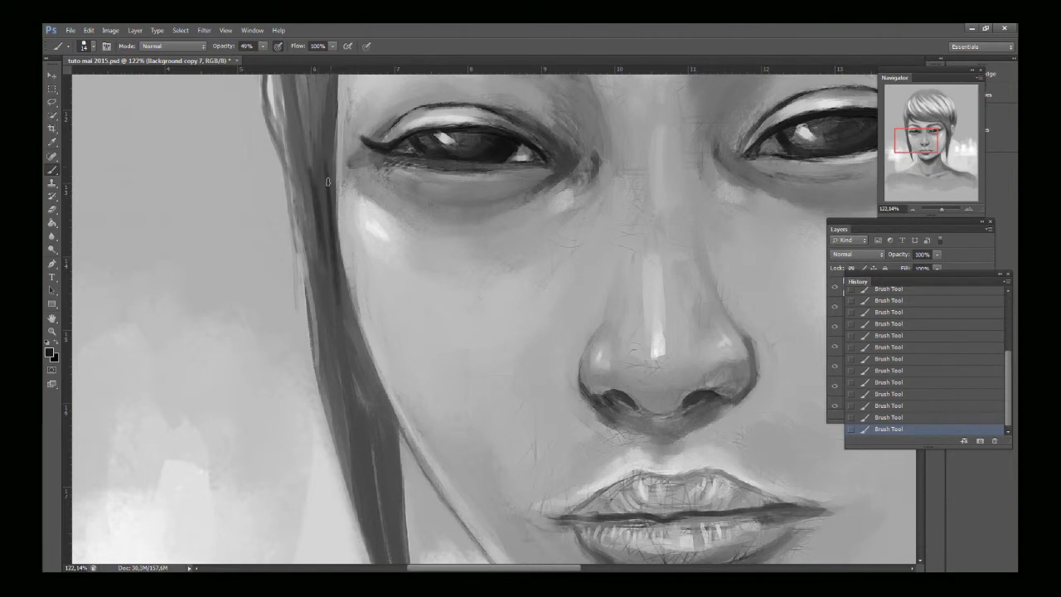
mouse_move(308, 174)
mouse_down()
mouse_move(341, 298)
mouse_move(305, 161)
mouse_move(318, 335)
mouse_up()
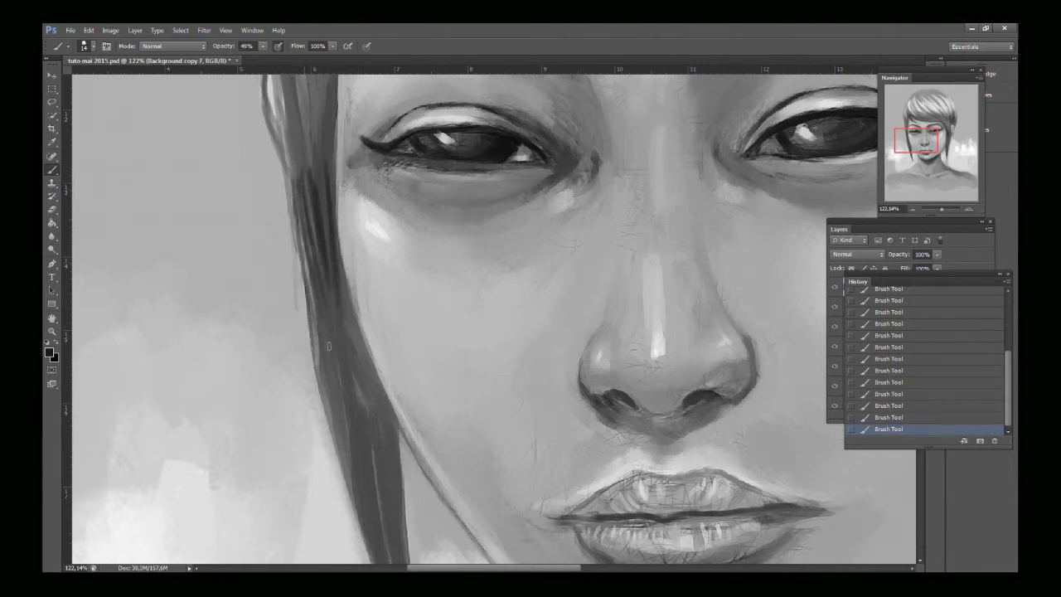
drag(312, 246, 333, 377)
drag(322, 184, 338, 322)
drag(336, 230, 346, 295)
mouse_move(334, 204)
mouse_down()
mouse_move(350, 310)
mouse_move(344, 361)
mouse_up()
drag(320, 249, 333, 383)
drag(307, 199, 334, 391)
drag(325, 240, 352, 403)
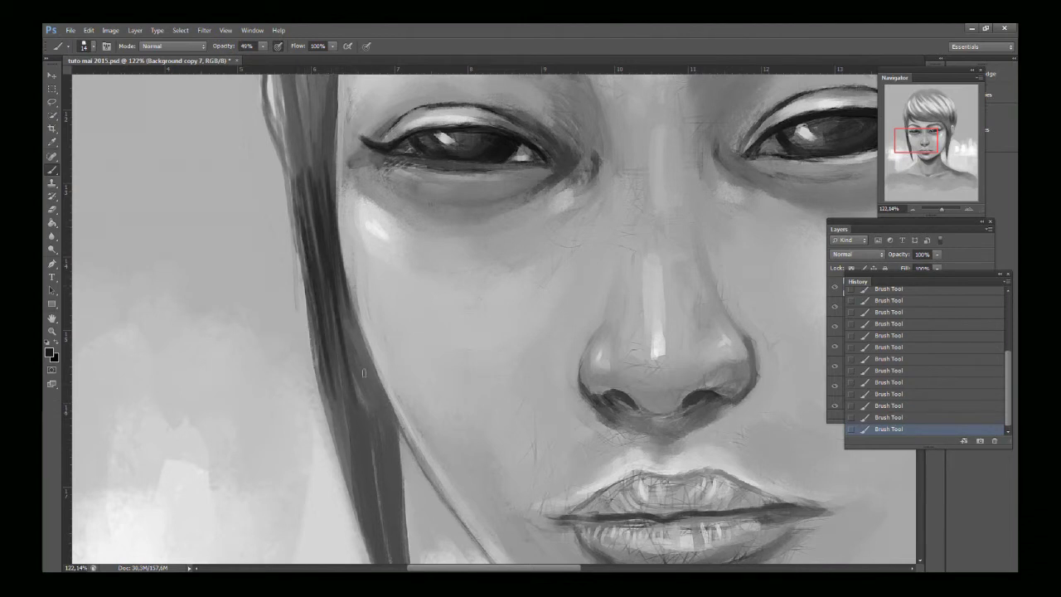
drag(340, 280, 367, 400)
drag(342, 318, 378, 404)
Step: Sample the strand's dark tone, extend the hair lines down its lower part, and blend its upper end near the temple
alt+click(329, 267)
drag(324, 242, 354, 378)
drag(335, 281, 373, 397)
mouse_move(336, 312)
mouse_down()
mouse_move(358, 466)
mouse_move(348, 460)
mouse_up()
mouse_move(324, 348)
mouse_down()
mouse_move(343, 461)
mouse_move(357, 478)
mouse_up()
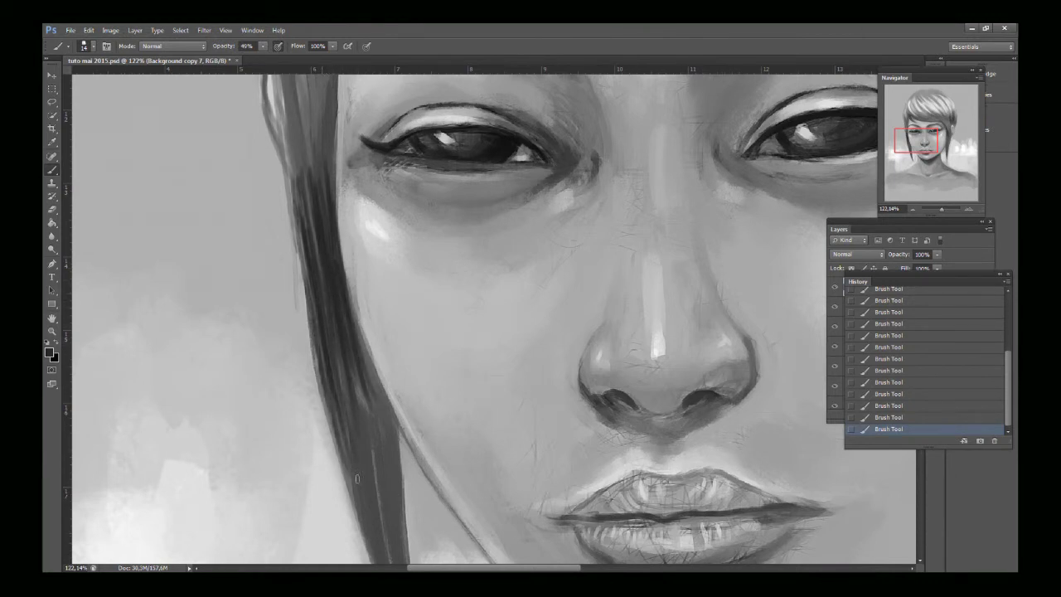
drag(336, 340, 355, 438)
drag(303, 125, 309, 169)
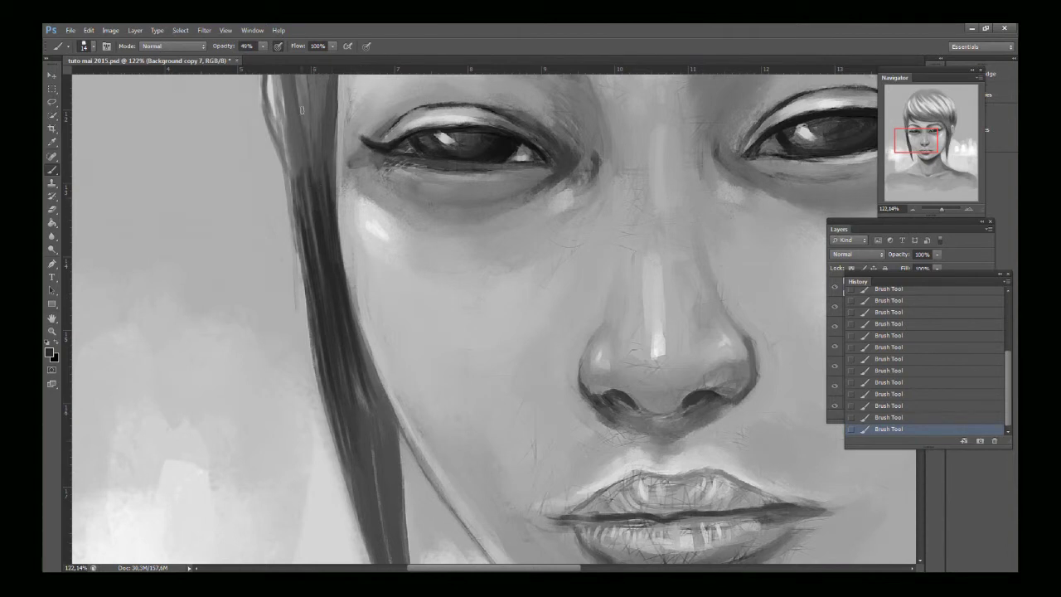
mouse_move(300, 96)
mouse_down()
mouse_move(309, 157)
mouse_move(314, 114)
mouse_move(316, 132)
mouse_move(302, 115)
mouse_move(307, 215)
mouse_up()
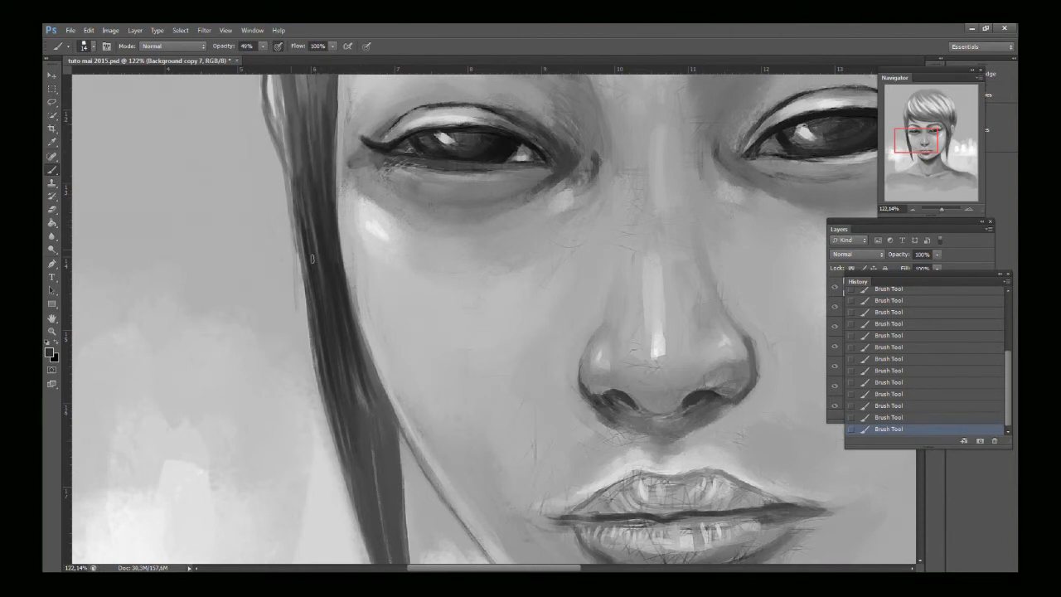
drag(294, 138, 302, 252)
Step: Add fine dark lines where the right-hand strand meets the fringe, and light hairs across the fringe with a sampled highlight tone
drag(940, 209, 910, 164)
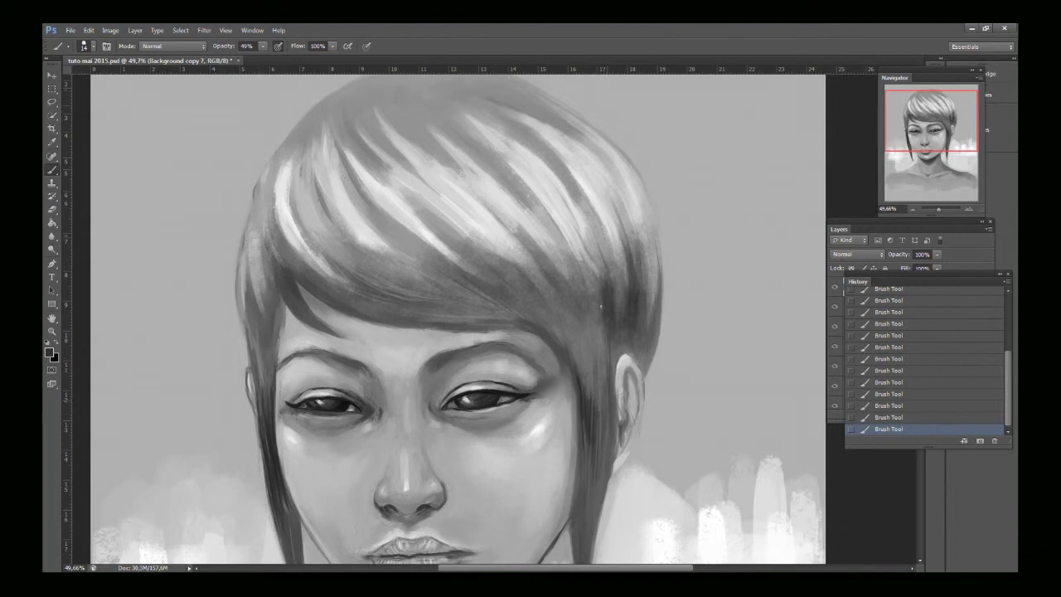
mouse_move(591, 363)
mouse_down()
mouse_move(589, 325)
mouse_move(586, 372)
mouse_move(593, 326)
mouse_move(606, 371)
mouse_up()
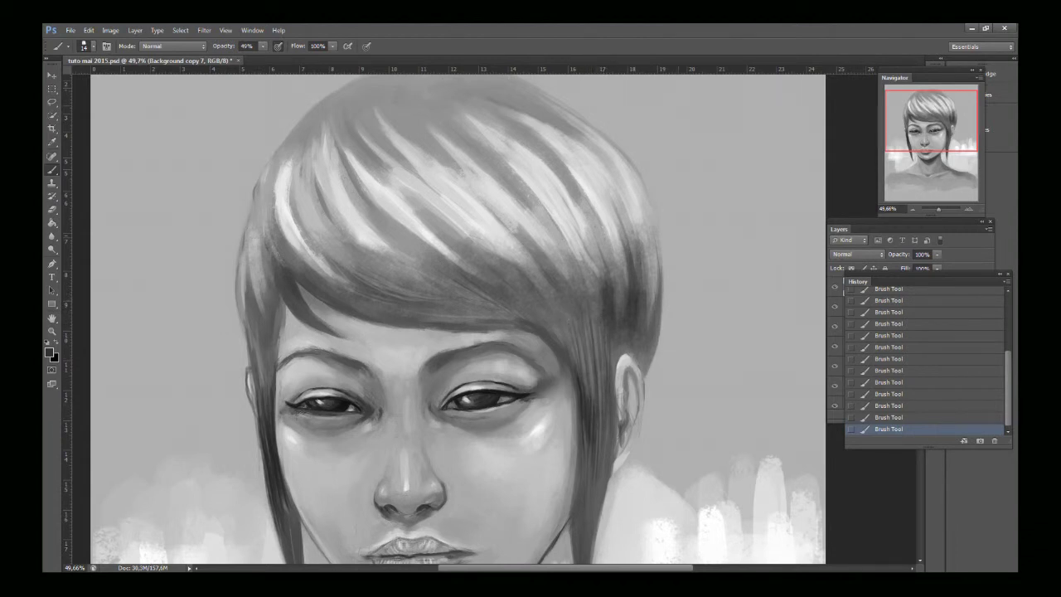
drag(937, 139, 937, 153)
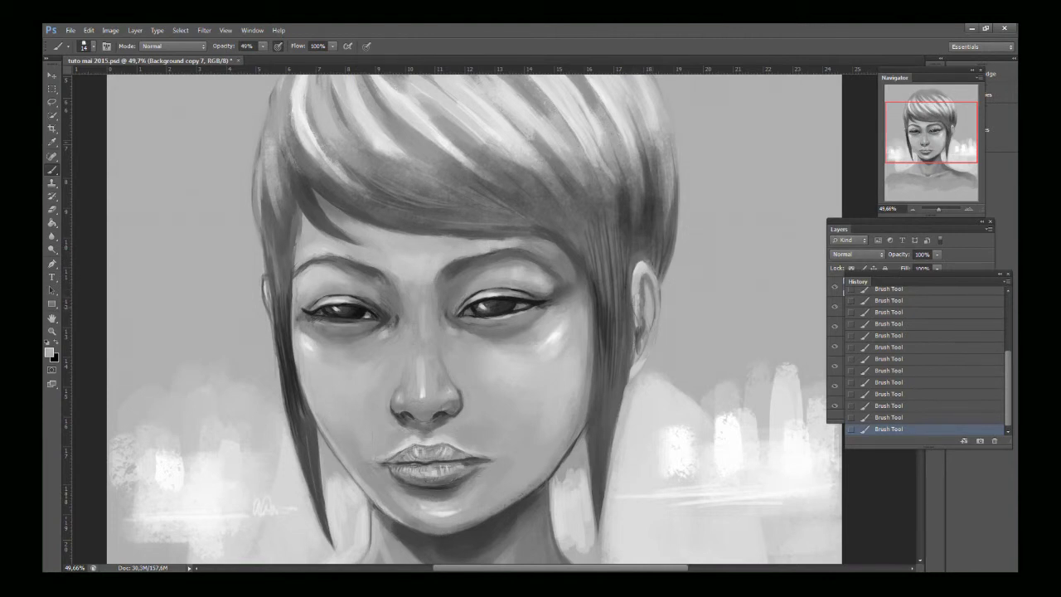
alt+click(300, 122)
drag(320, 158, 372, 194)
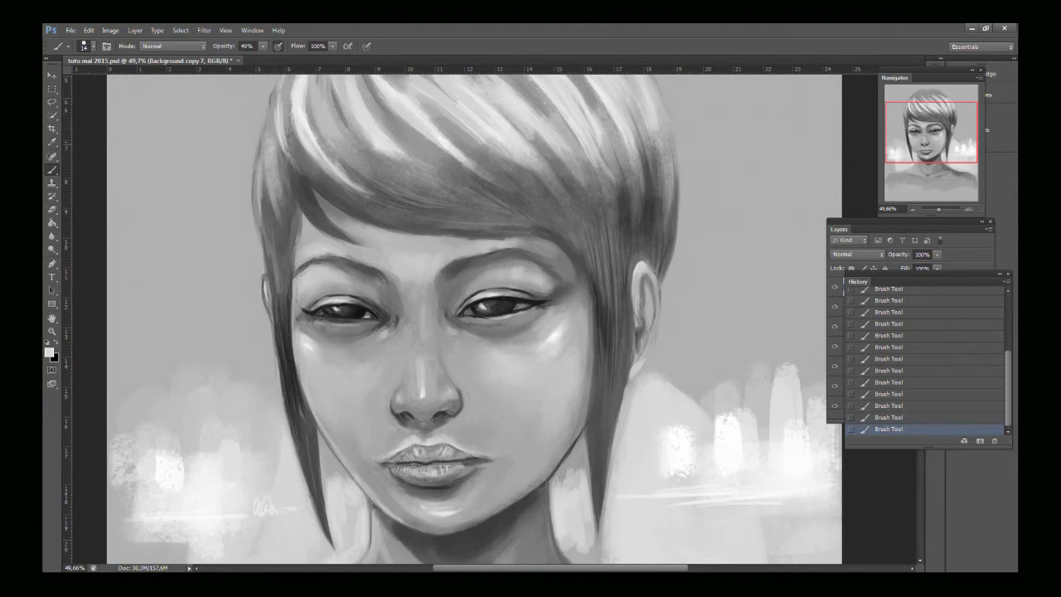
Step: Touch up the hair's left-hand edge with a short brush stroke and toggle the Background copy 7 layer's visibility to compare
drag(287, 149, 300, 178)
click(922, 271)
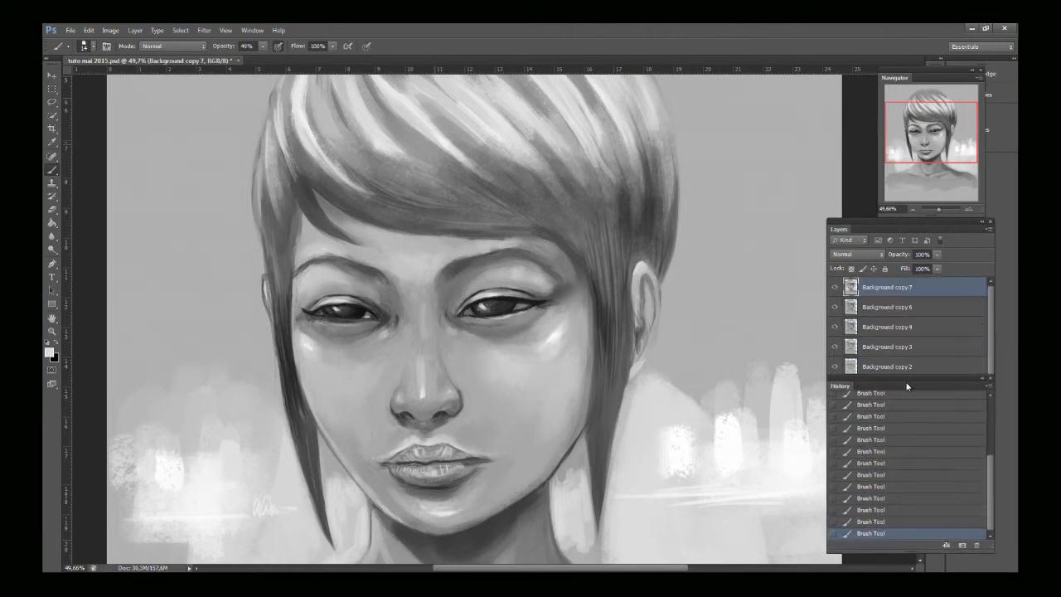
click(835, 287)
click(834, 287)
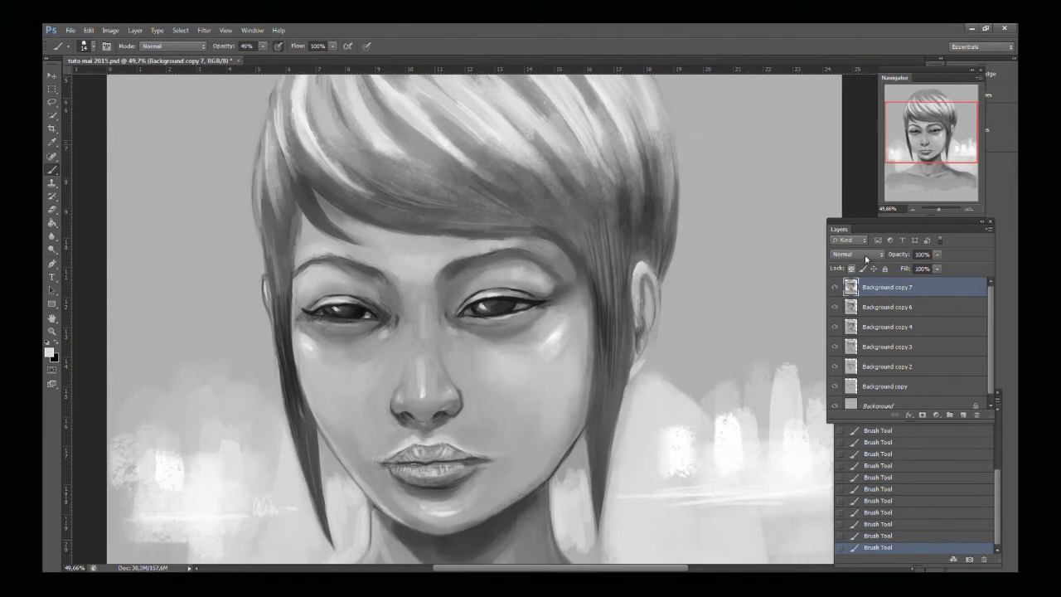
Step: Clean up the face-side edge of the left-hand strand from eye to temple using sampled skin and hair tones
drag(911, 139, 909, 151)
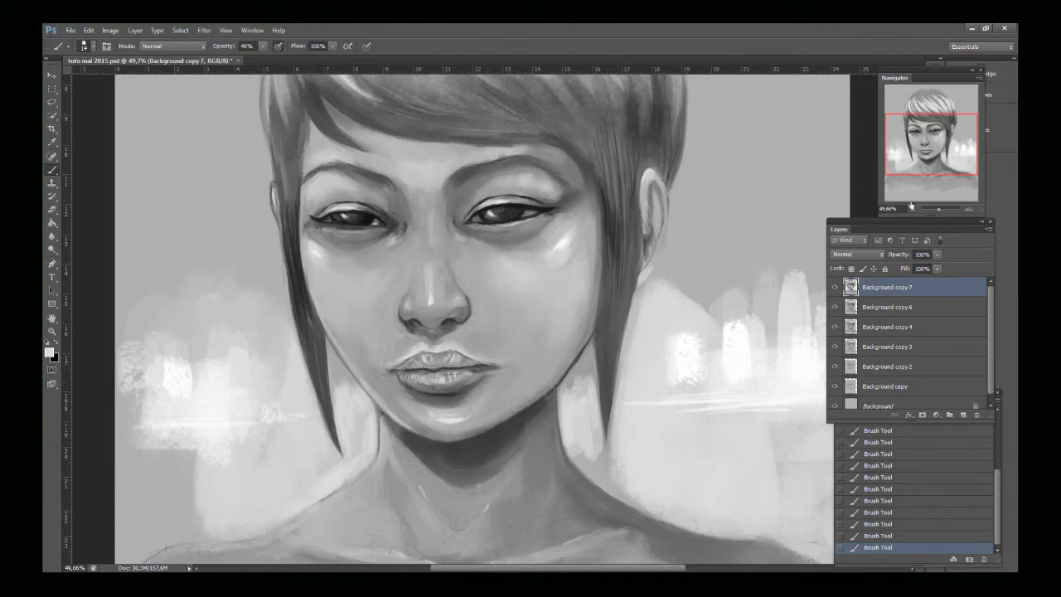
drag(936, 211, 940, 211)
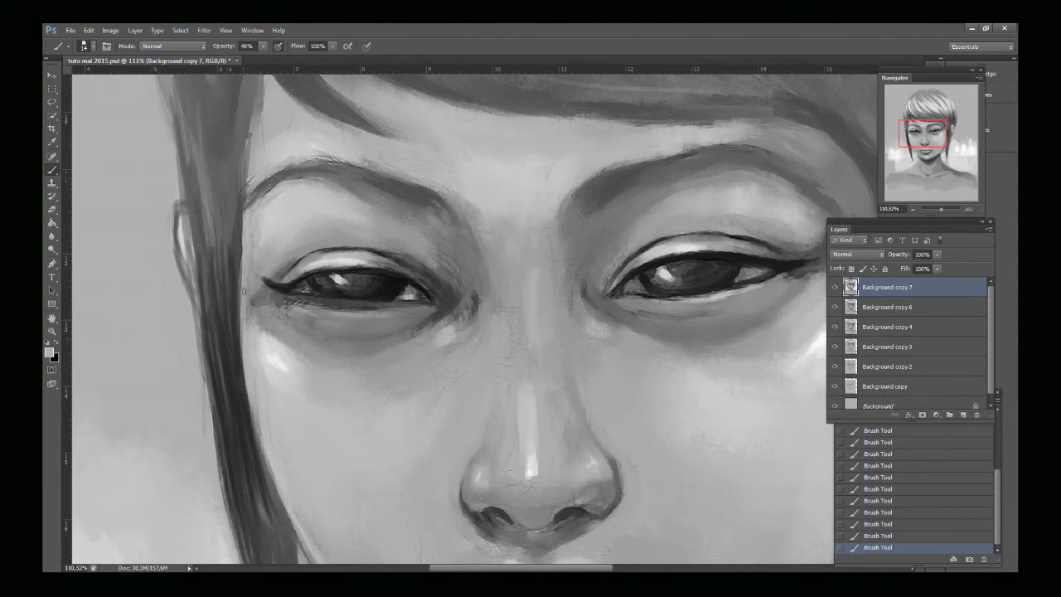
drag(247, 310, 250, 271)
alt+click(264, 330)
alt+click(271, 337)
alt+click(253, 168)
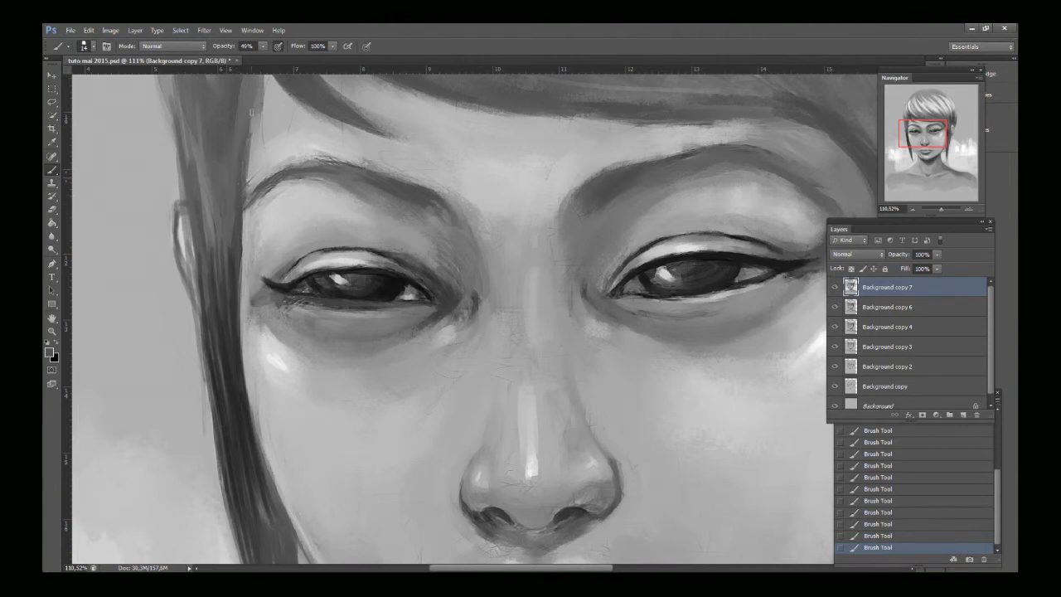
alt+click(254, 188)
drag(246, 169, 253, 116)
alt+click(237, 147)
Step: Sample the hair tones at the left temple and blend the strand's upper end where it meets the loose forehead lock
drag(937, 146, 929, 136)
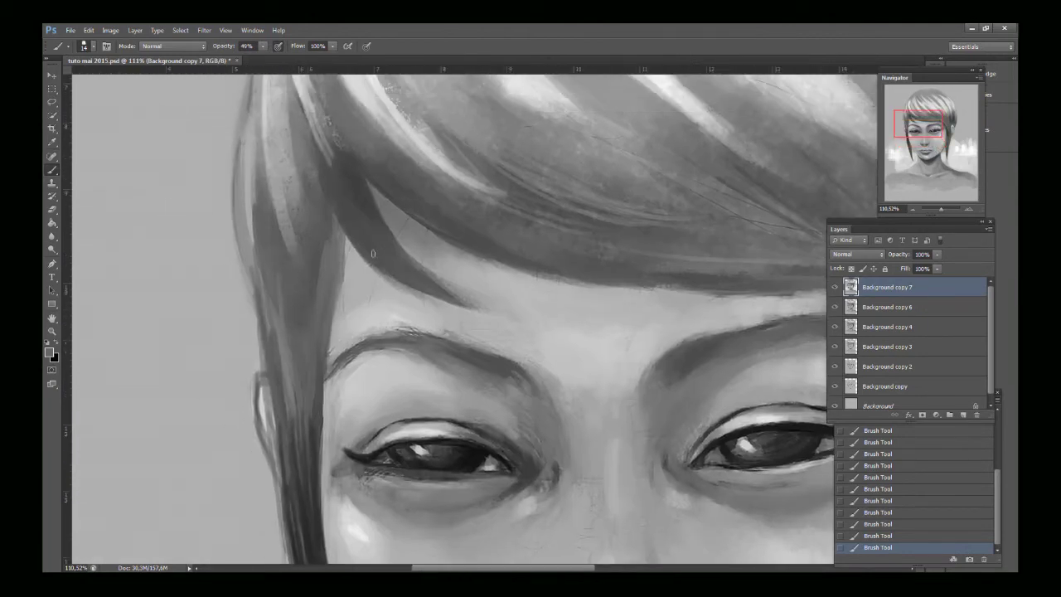
alt+click(318, 232)
alt+click(336, 213)
mouse_move(331, 218)
mouse_down()
mouse_move(338, 252)
mouse_move(341, 240)
mouse_up()
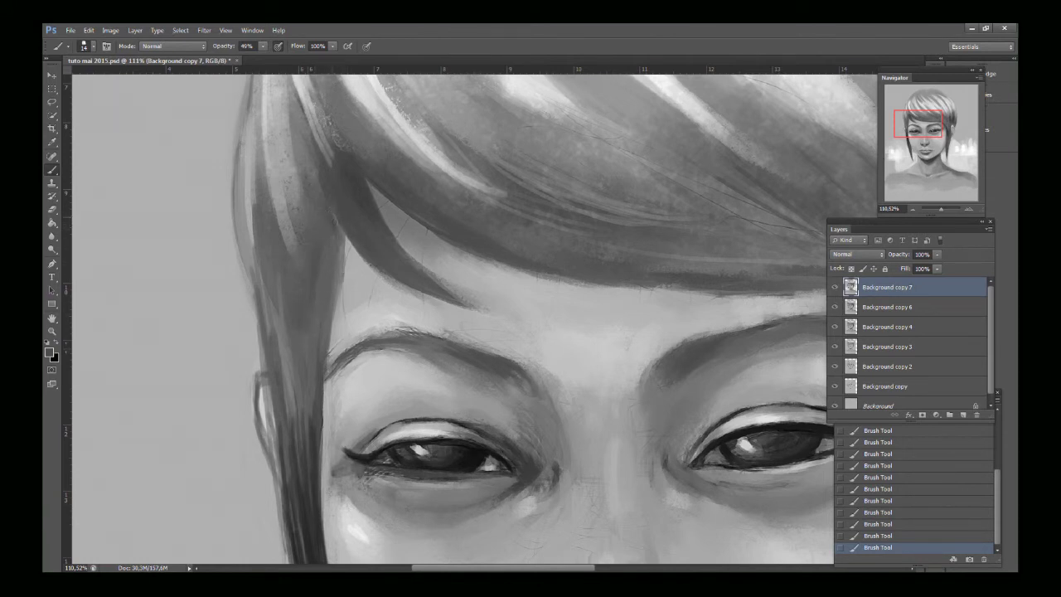
Step: Refine the narrow patch of skin between the loose forehead lock and the fringe with sampled skin and hair tones
alt+click(351, 281)
alt+click(393, 356)
mouse_move(391, 215)
mouse_down()
mouse_move(413, 236)
mouse_move(375, 192)
mouse_move(406, 235)
mouse_up()
alt+click(384, 201)
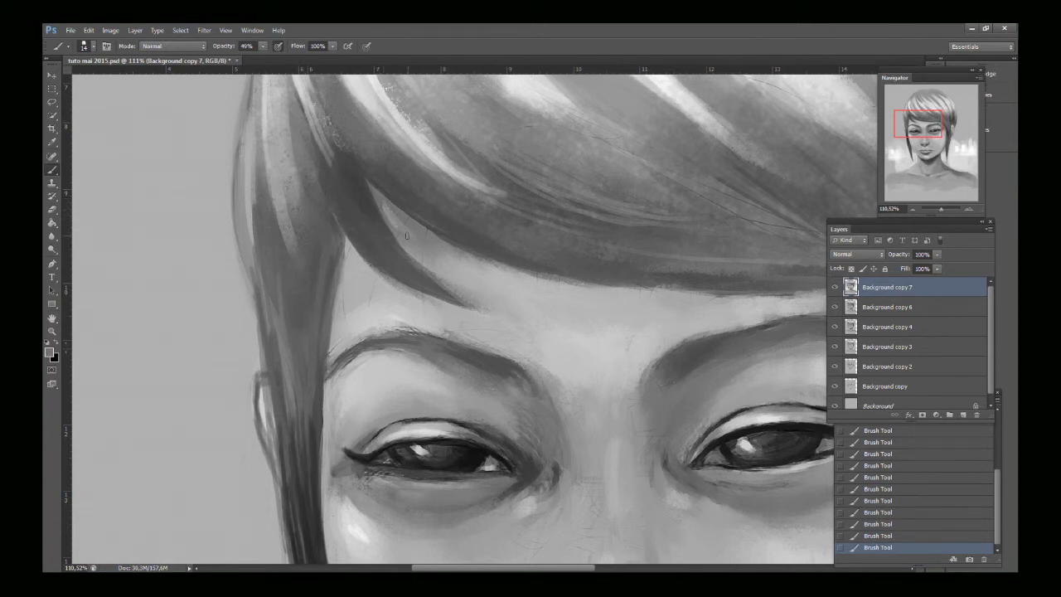
alt+click(469, 271)
alt+click(394, 196)
Step: Sample the fringe tone and smooth the fringe's lower edge where it curves into the right-hand strand
drag(929, 134, 942, 134)
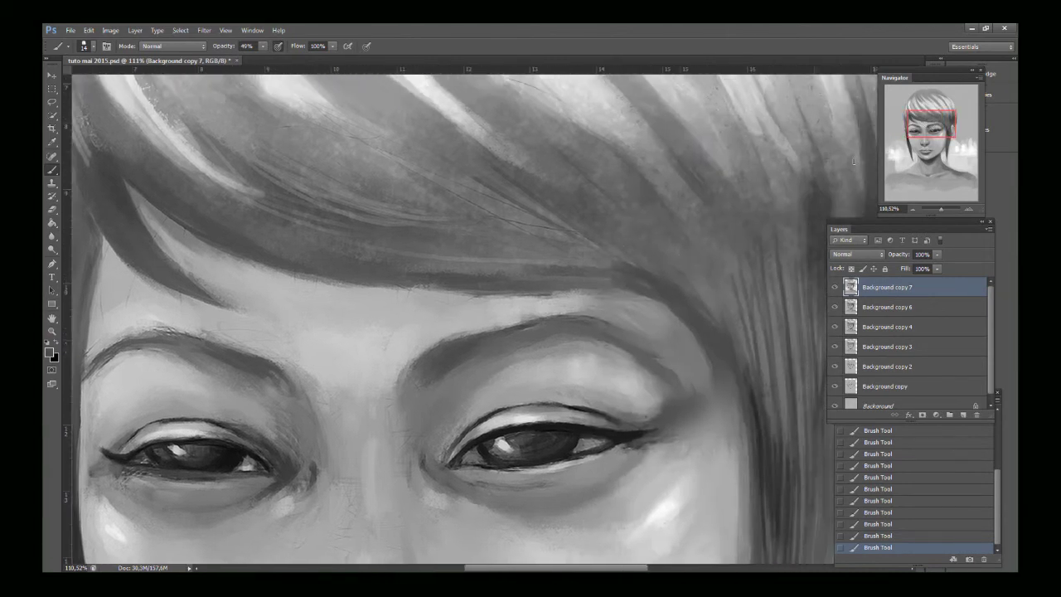
alt+click(585, 252)
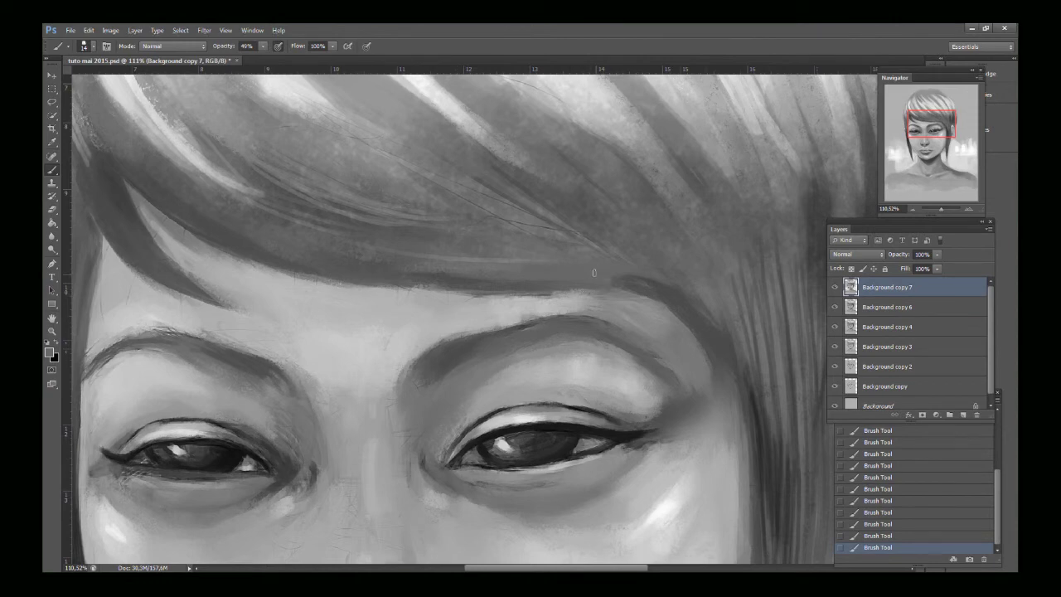
click(92, 46)
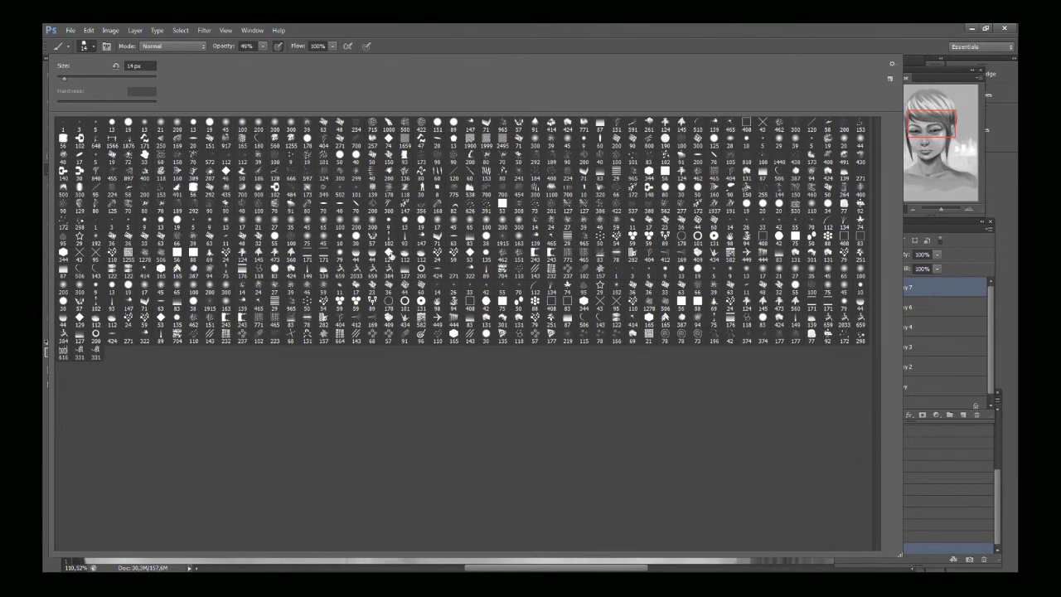
click(693, 43)
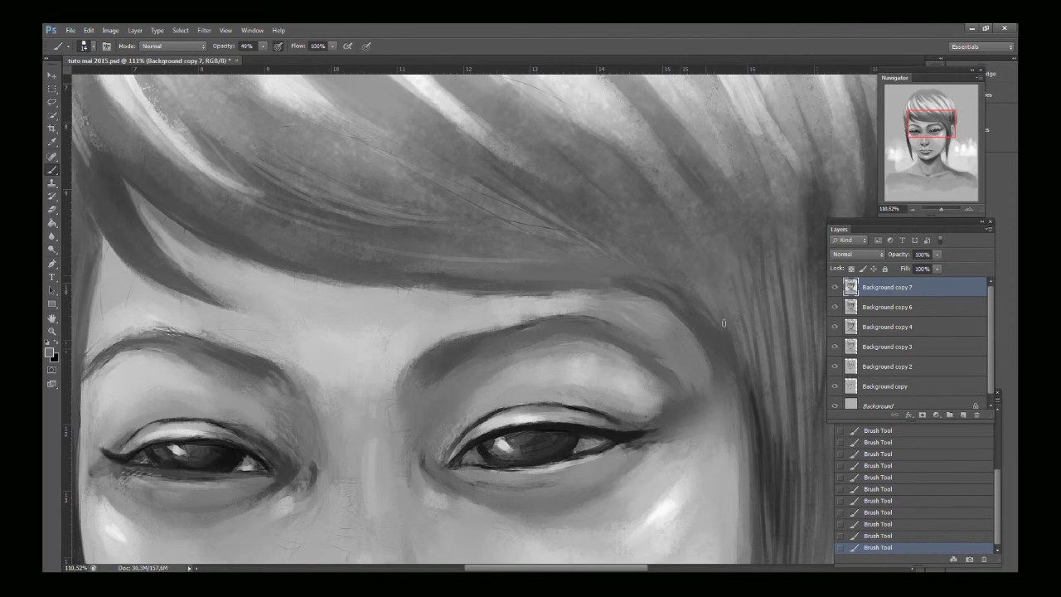
drag(682, 297, 727, 358)
Step: Review the whole portrait and save the document
scroll(1009, 118, down, 3)
scroll(1010, 118, down, 6)
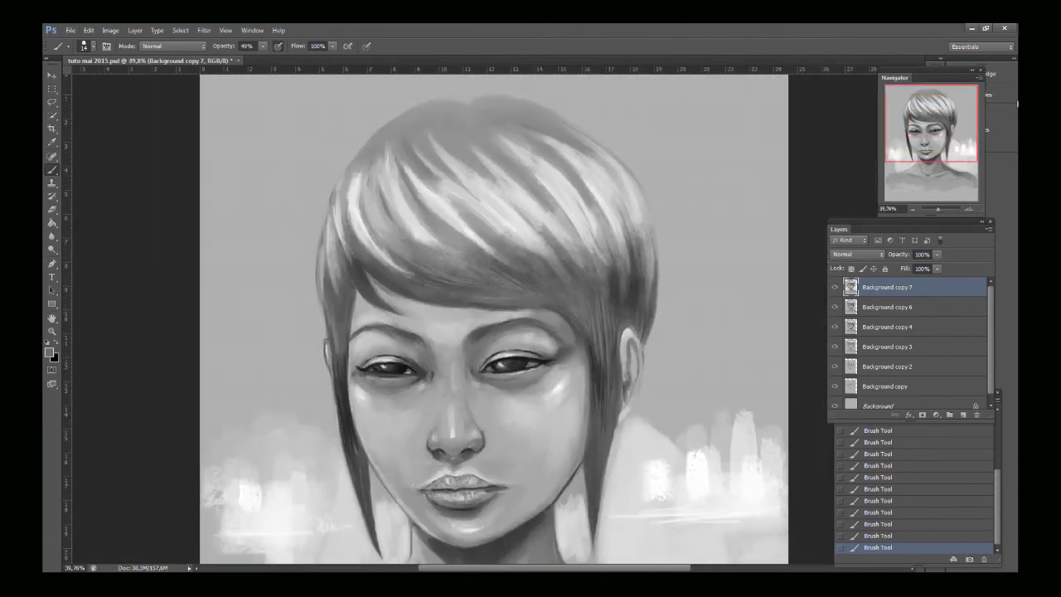
scroll(850, 111, down, 2)
scroll(732, 99, down, 3)
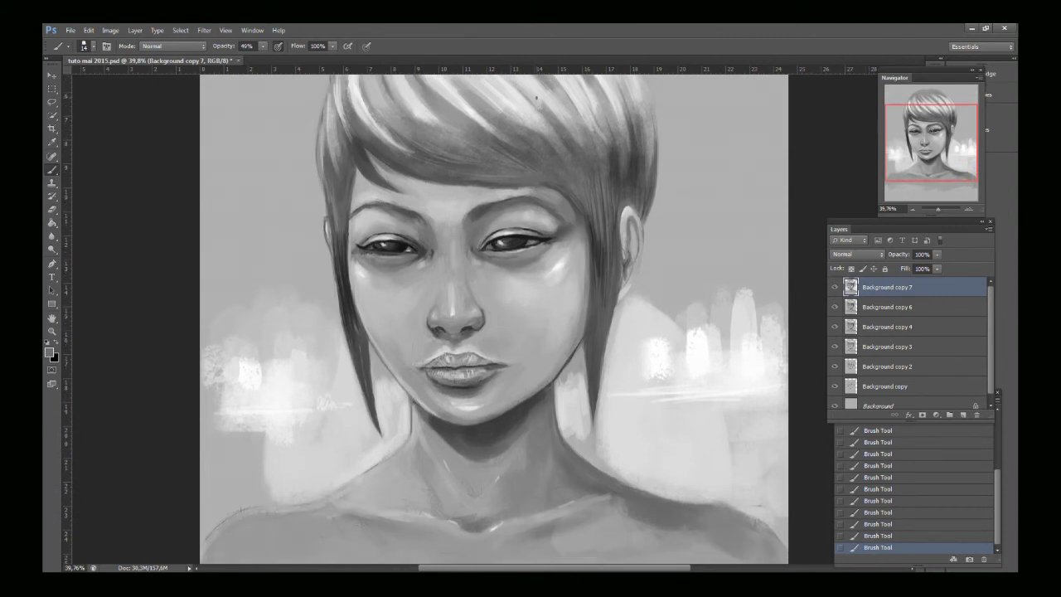
click(70, 30)
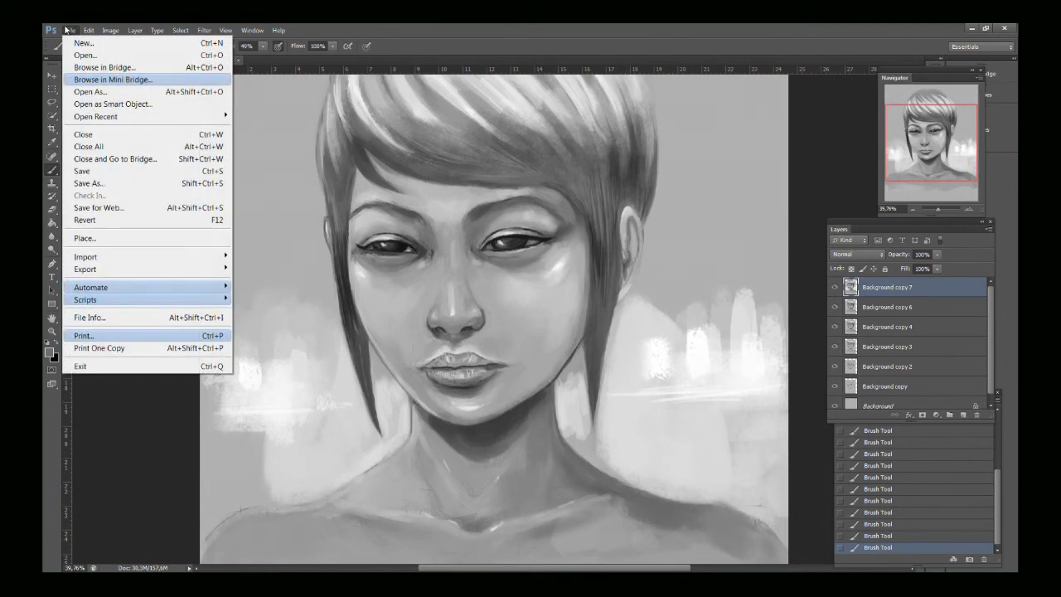
click(106, 171)
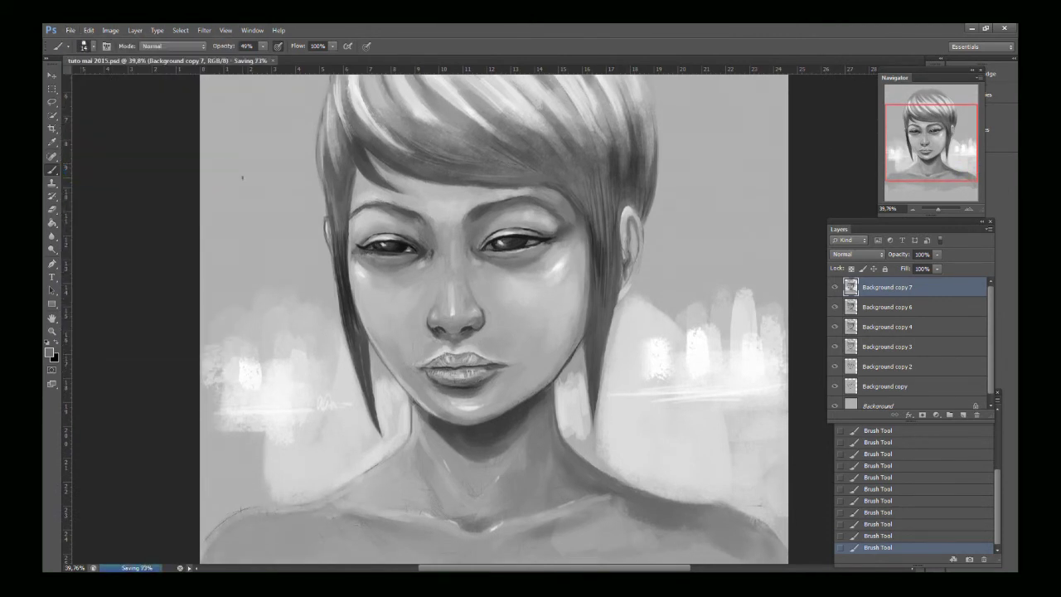
Step: Flip the canvas horizontally to check the portrait's proportions, and step back in the history to the unflipped state
scroll(241, 177, up, 2)
scroll(240, 176, up, 2)
scroll(483, 242, down, 4)
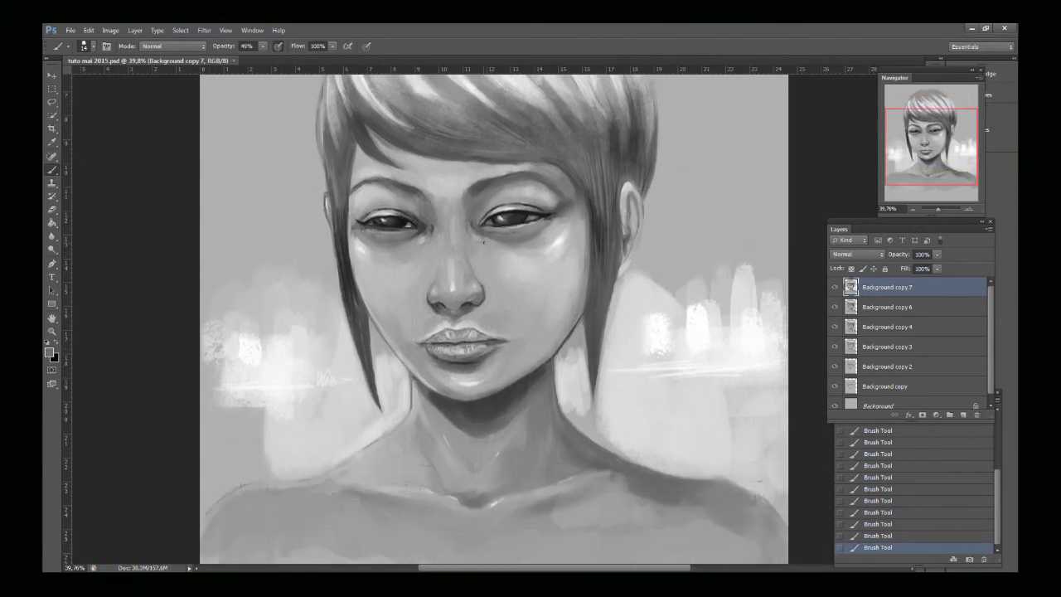
scroll(486, 241, up, 2)
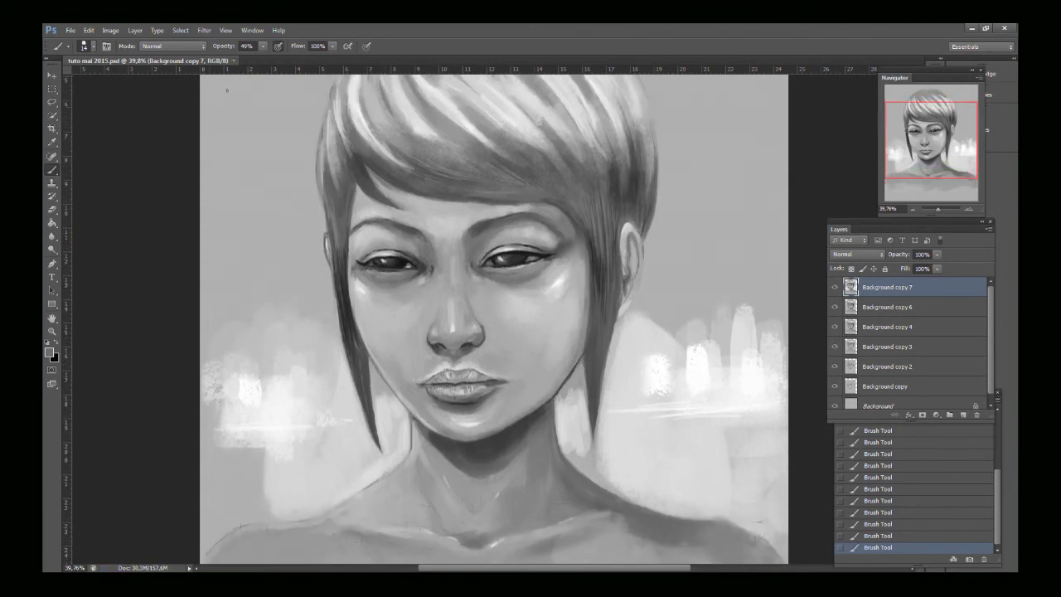
click(111, 31)
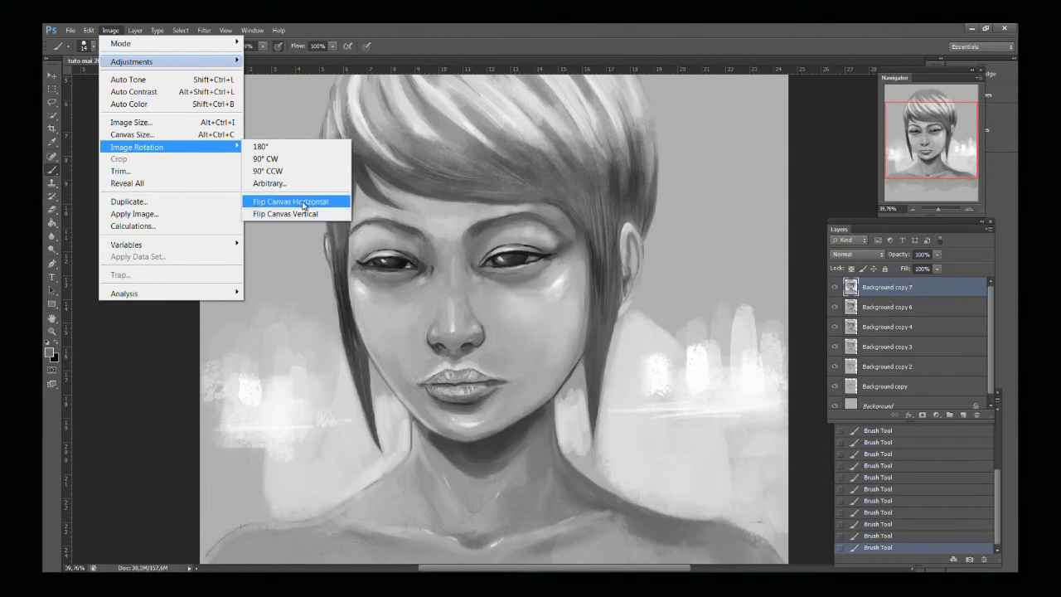
click(300, 201)
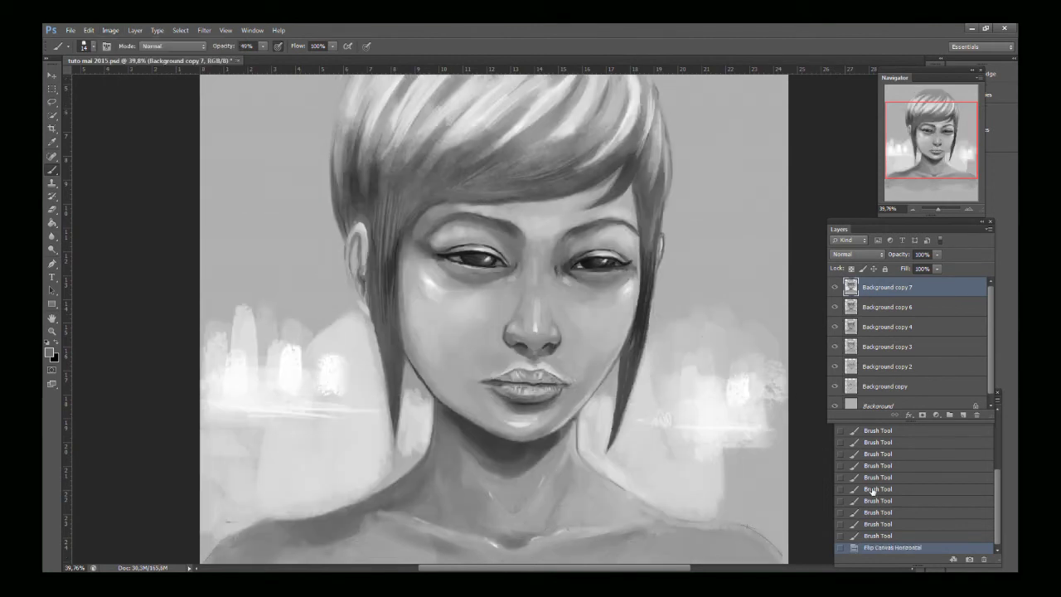
click(862, 536)
Step: Compare the portrait's opening history state with its latest brush state repeatedly, finishing on the last unflipped brush state
scroll(872, 440, up, 3)
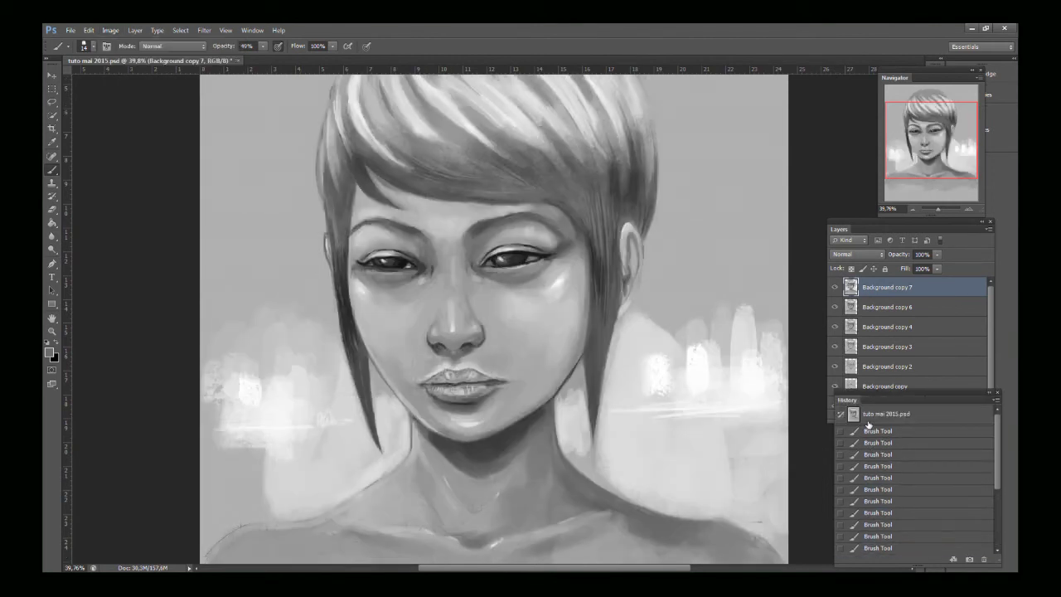
click(872, 416)
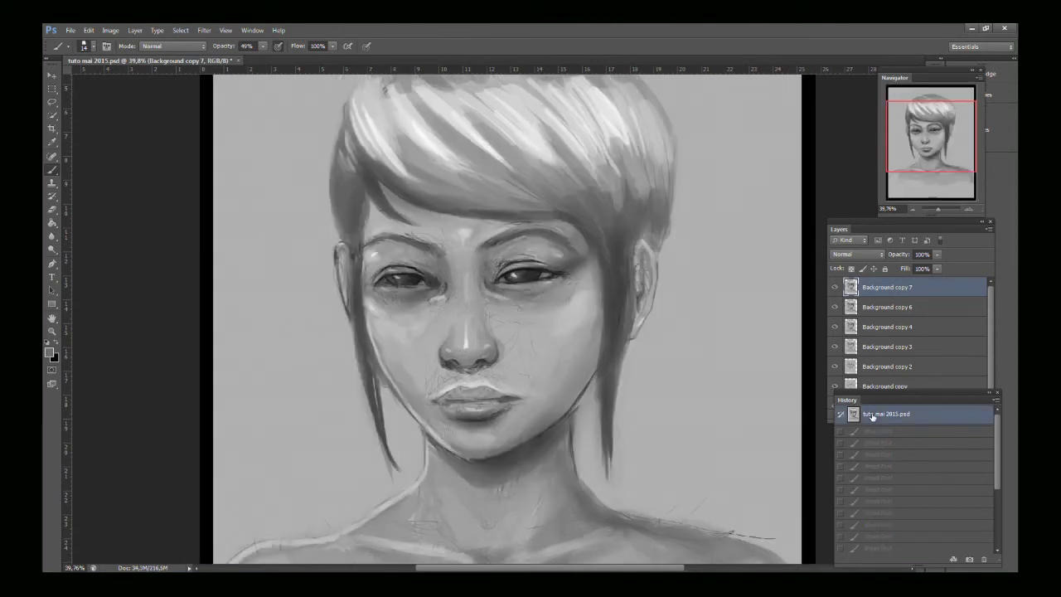
scroll(870, 427, down, 3)
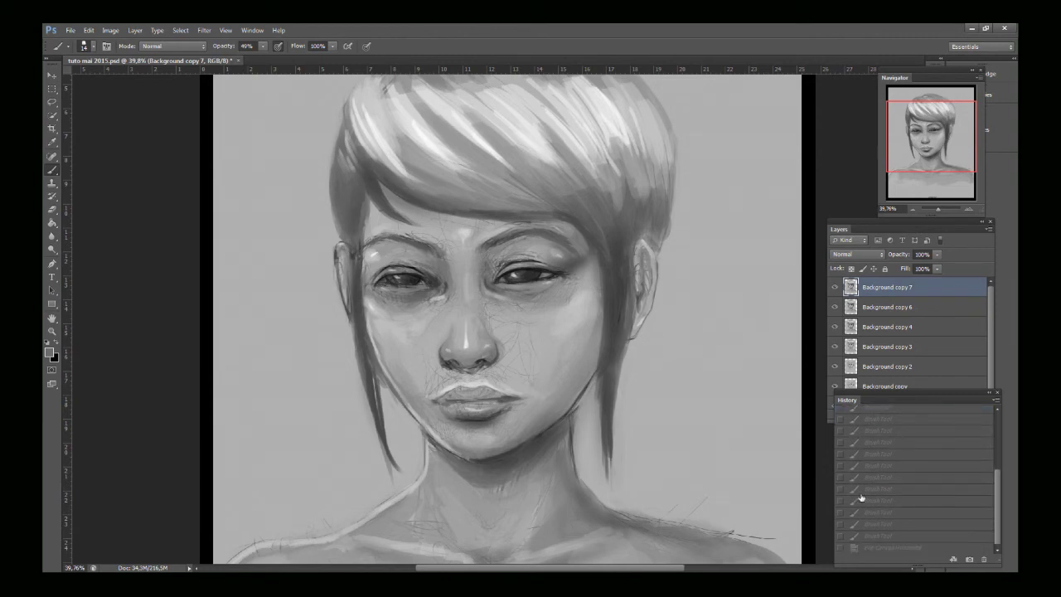
click(886, 547)
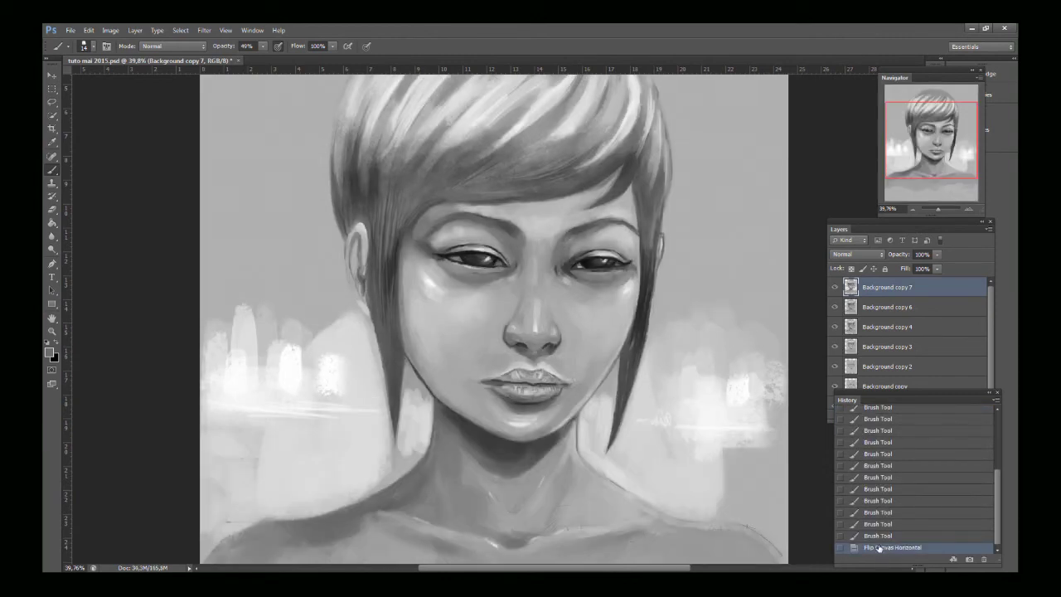
click(877, 536)
scroll(862, 481, up, 5)
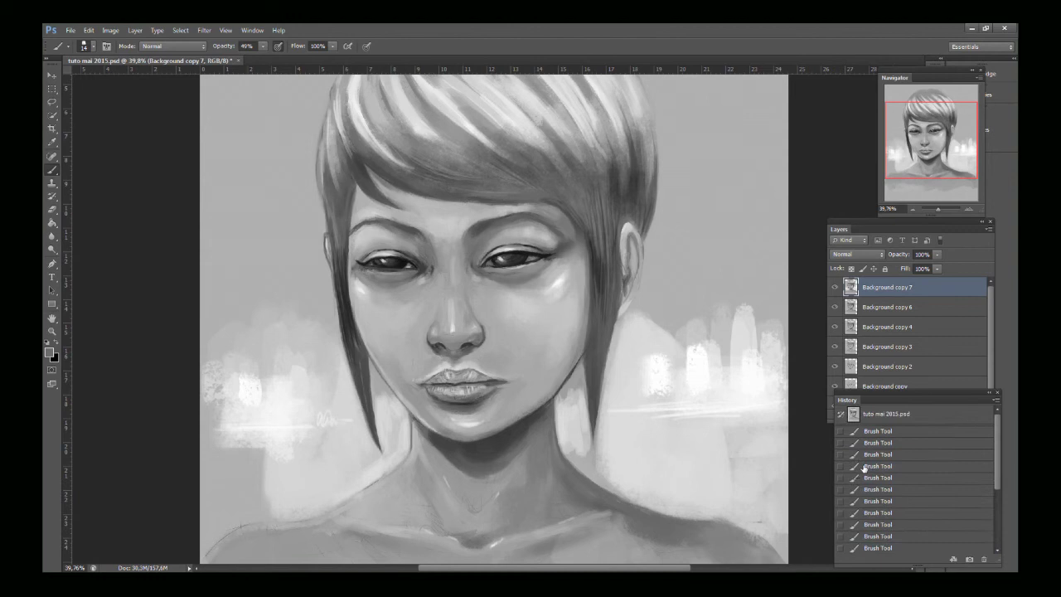
click(888, 414)
scroll(870, 447, down, 5)
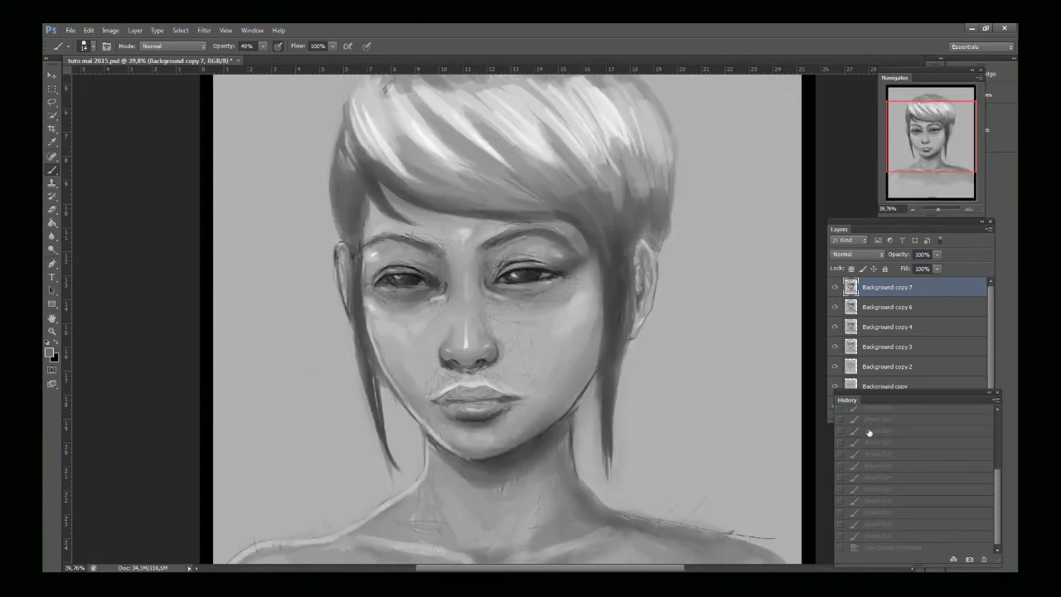
click(879, 536)
scroll(870, 497, up, 5)
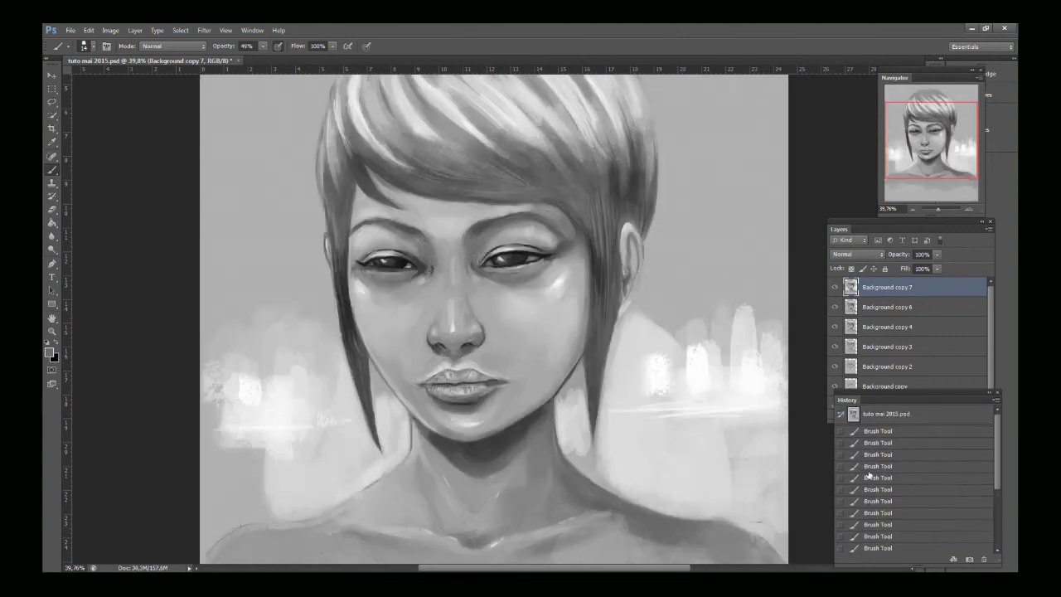
click(888, 414)
scroll(868, 435, down, 5)
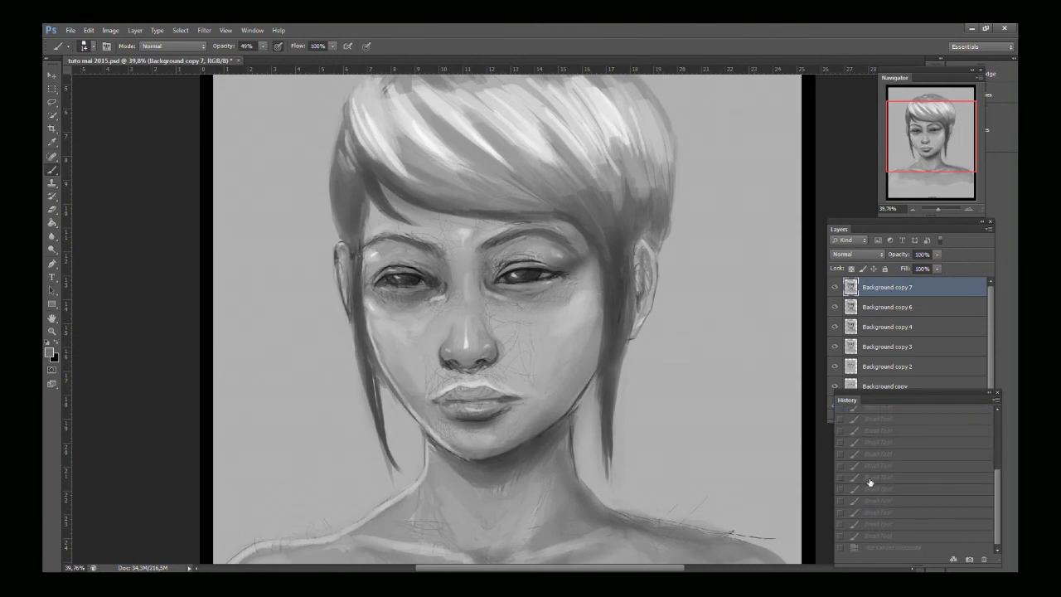
click(875, 542)
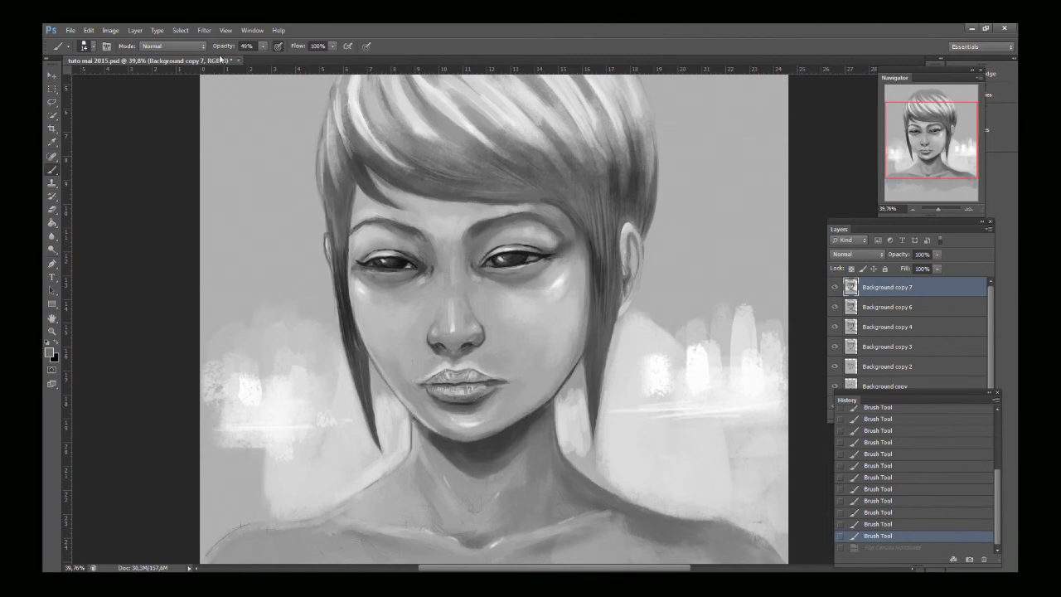
Step: Save the document in its latest unflipped state
click(69, 33)
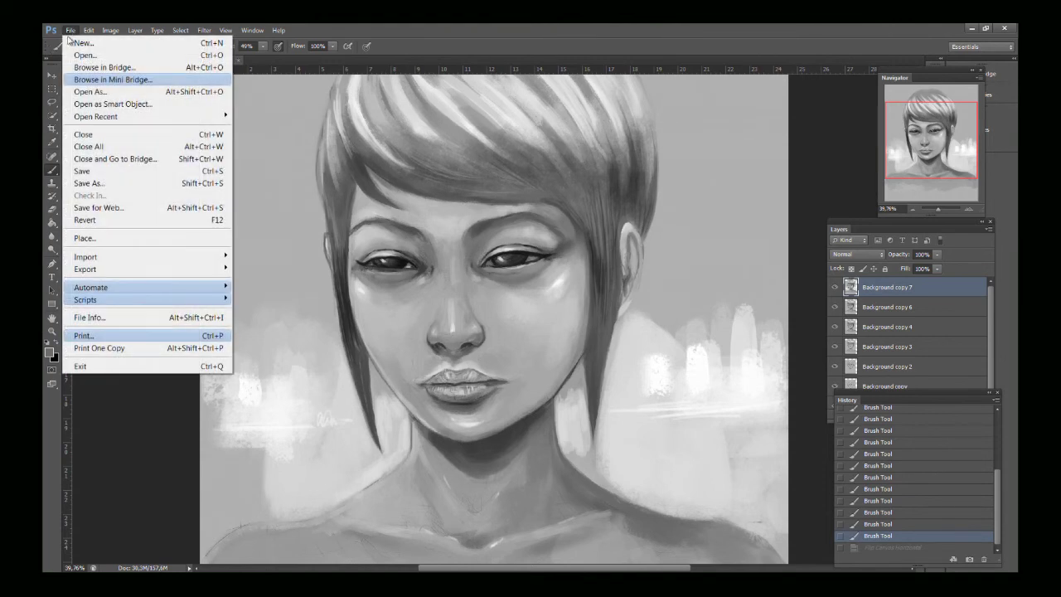
click(81, 171)
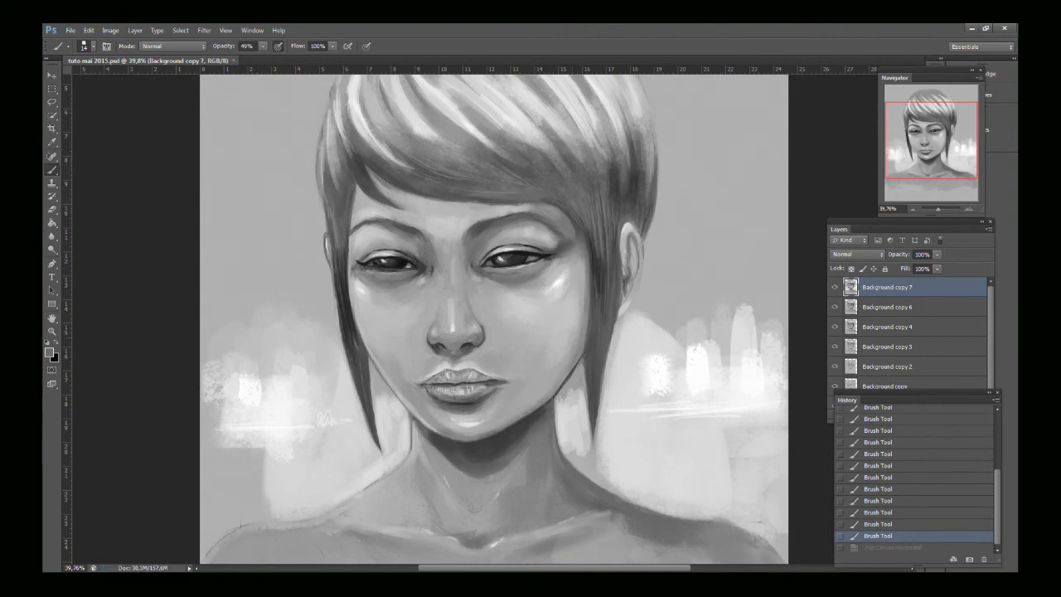
Step: View the opening history state once more, return to the last brush state and save the document again
scroll(895, 448, up, 5)
click(885, 413)
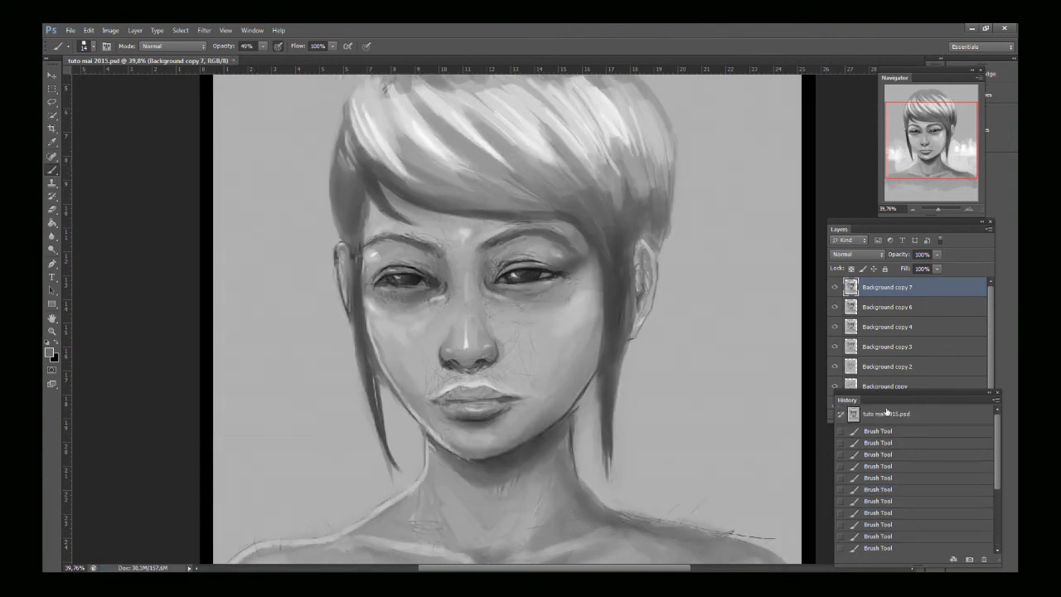
scroll(889, 477, down, 5)
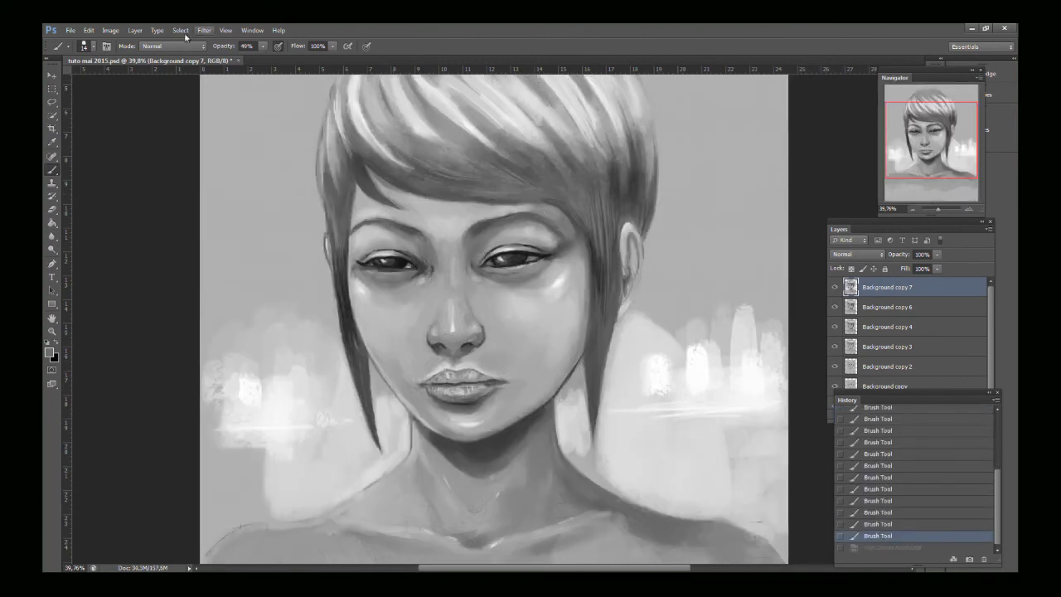
click(71, 30)
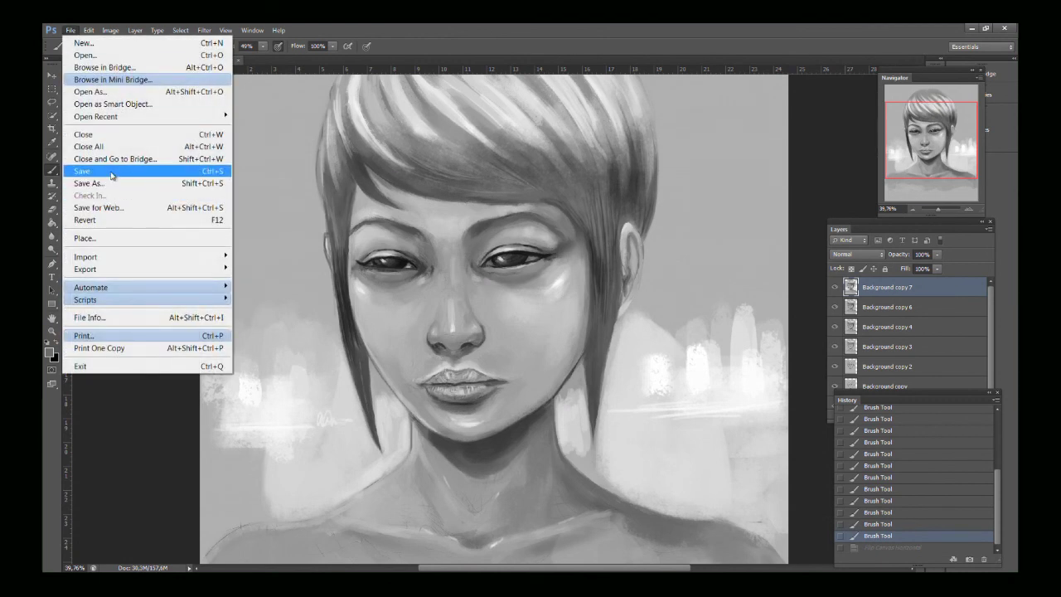
click(91, 171)
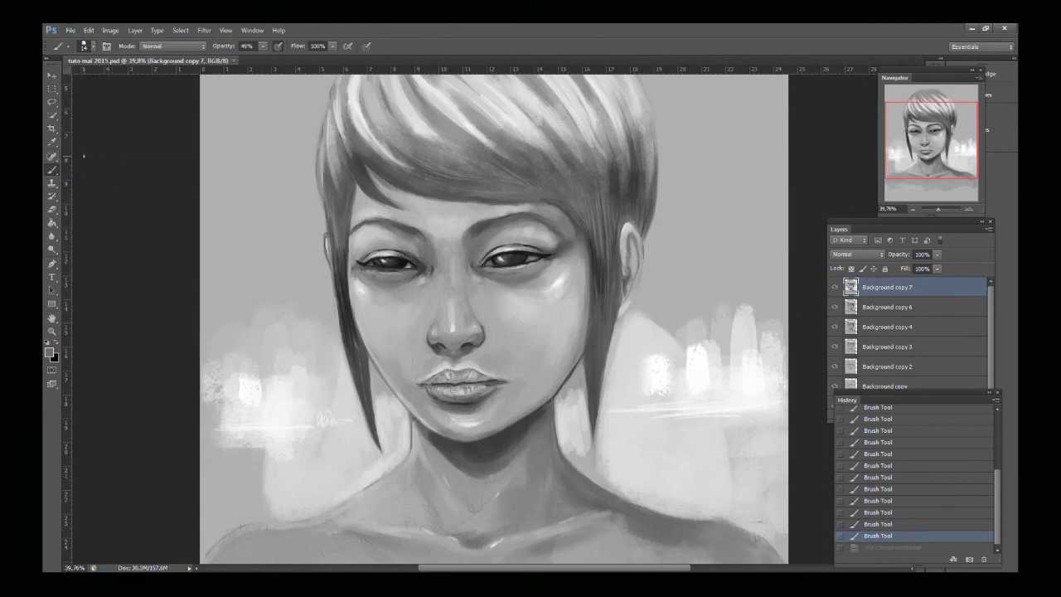